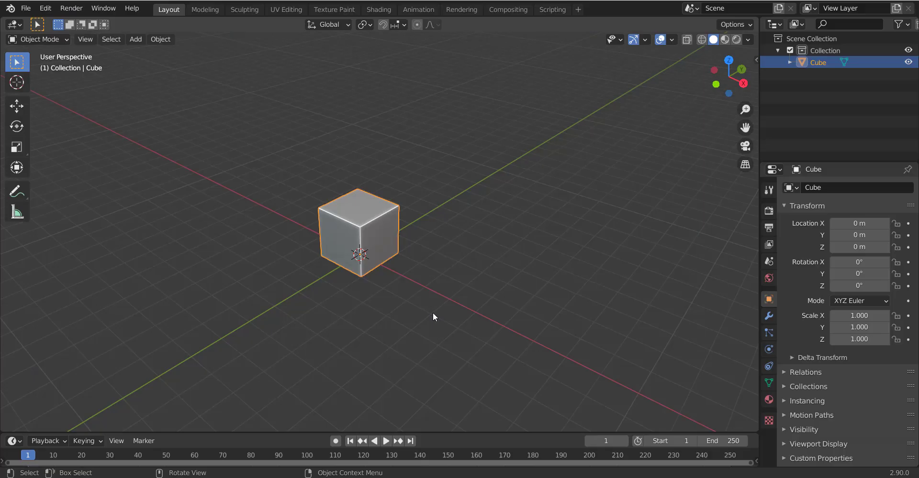
Step: Toggle Edit Mode on the default cube and orbit the view around it
{"action": "key", "text": "Tab"}
{"action": "mouse_move", "coordinate": [421, 246]}
{"action": "middle_mouse_down"}
{"action": "mouse_move", "coordinate": [379, 260]}
{"action": "mouse_move", "coordinate": [387, 254]}
{"action": "middle_mouse_up"}
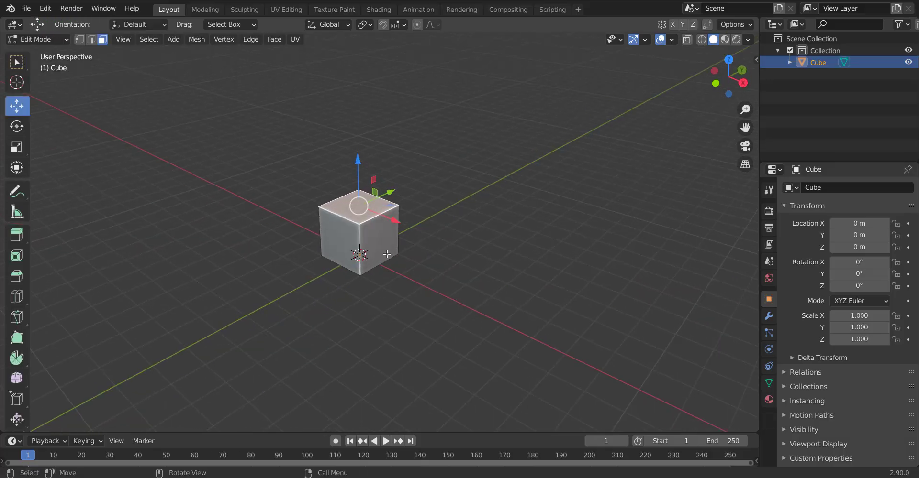
Step: Select all of the cube's geometry and delete faces, leaving only a flat plate
{"action": "key", "text": "x"}
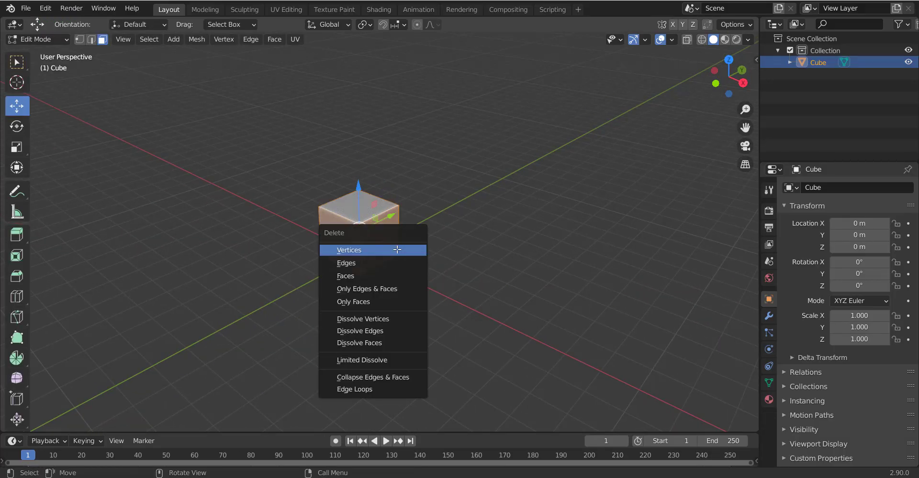
{"action": "key", "text": "Escape"}
{"action": "key", "text": "a"}
{"action": "key", "text": "ctrl+z"}
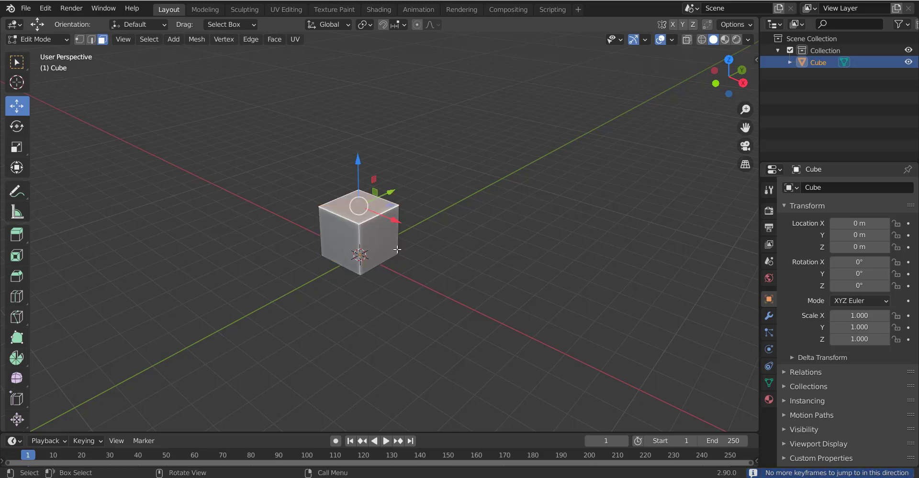
{"action": "key", "text": "a"}
{"action": "key", "text": "x"}
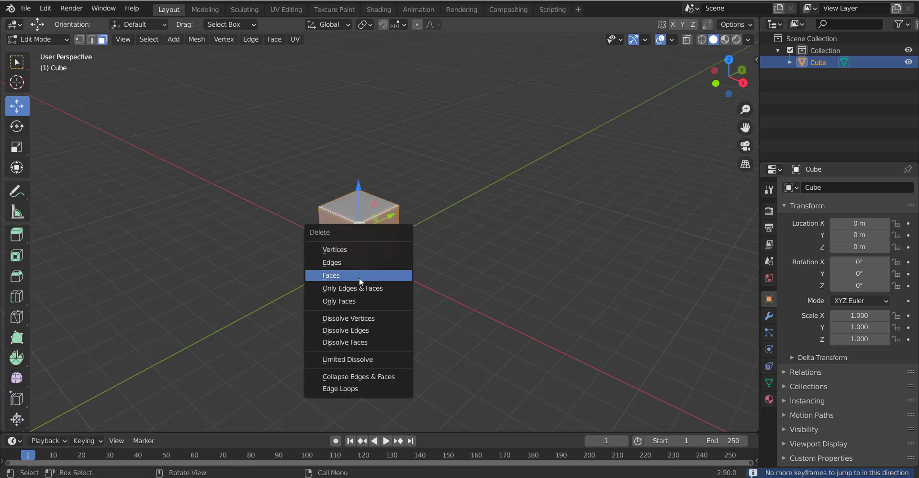
{"action": "left_click", "coordinate": [359, 274]}
Step: Lower the plate to Z = -2 m with gz-2 and enter Edit Mode
{"action": "type", "text": "gz-2"}
{"action": "key", "text": "Return"}
{"action": "key", "text": "Tab"}
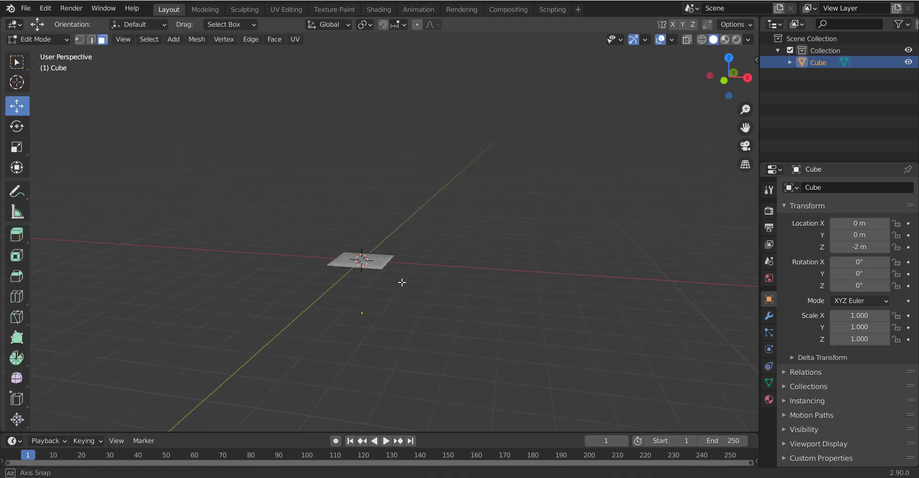
{"action": "mouse_move", "coordinate": [402, 282]}
{"action": "middle_mouse_down"}
{"action": "mouse_move", "coordinate": [401, 247]}
{"action": "mouse_move", "coordinate": [404, 259]}
{"action": "middle_mouse_up"}
Step: Enlarge the plate, stretch it along Y, and save the file
{"action": "key", "text": "s"}
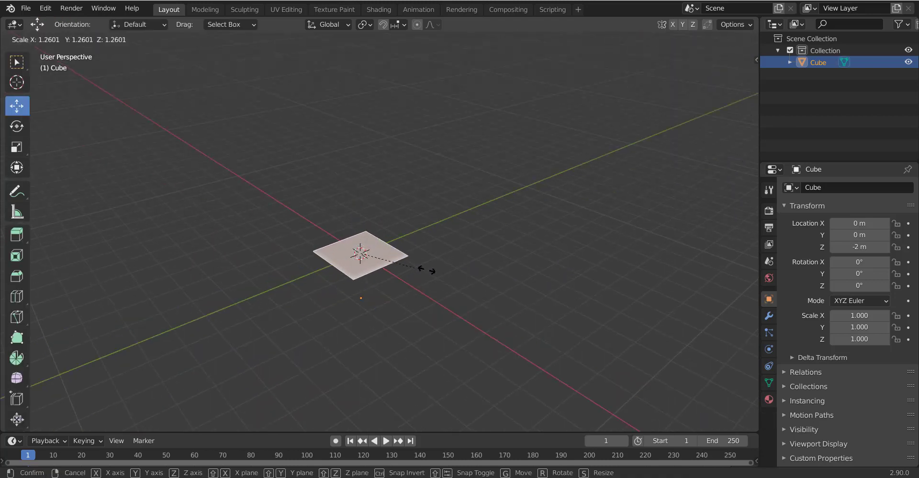
{"action": "left_click", "coordinate": [608, 267]}
{"action": "key", "text": "s"}
{"action": "key", "text": "y"}
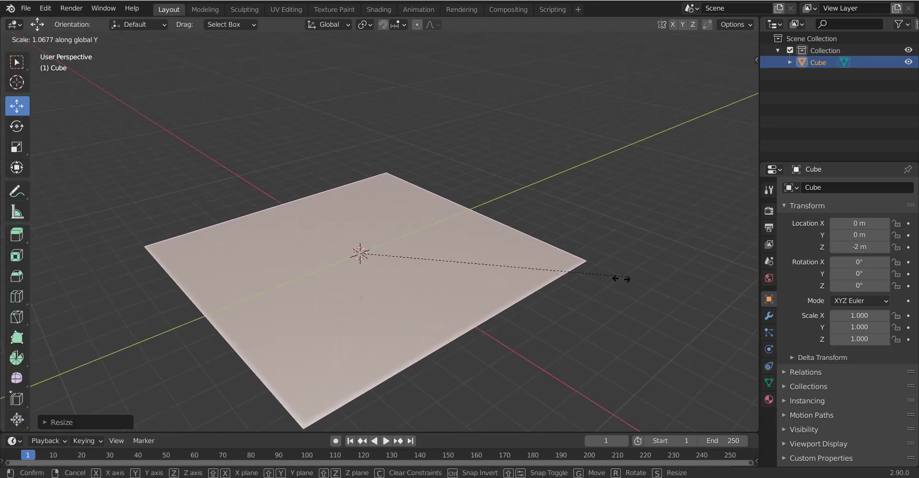
{"action": "left_click", "coordinate": [517, 322]}
{"action": "key", "text": "Tab"}
{"action": "middle_click_drag", "start_coordinate": [346, 306], "coordinate": [436, 280]}
{"action": "key", "text": "ctrl+s"}
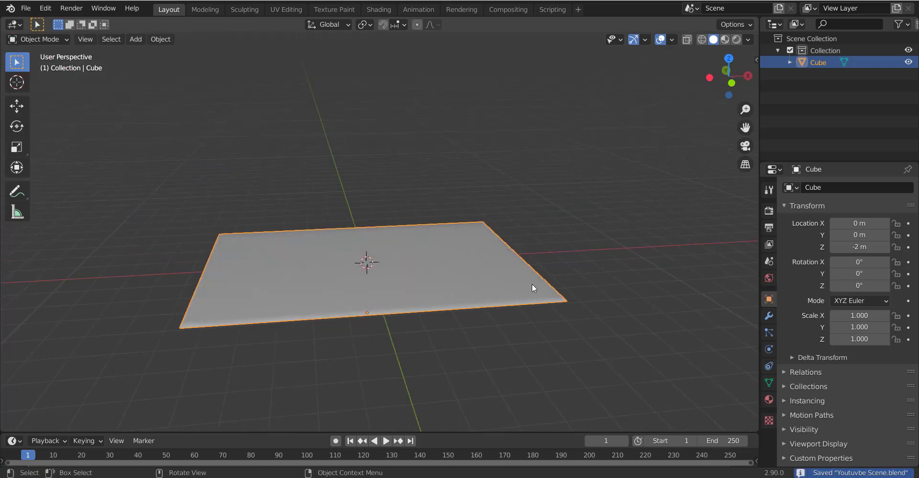
{"action": "mouse_move", "coordinate": [532, 287]}
{"action": "middle_mouse_down"}
{"action": "mouse_move", "coordinate": [524, 268]}
{"action": "mouse_move", "coordinate": [324, 302]}
{"action": "mouse_move", "coordinate": [392, 283]}
{"action": "middle_mouse_up"}
Step: Stretch the plate further along Y, then scale the object along X to 1.61
{"action": "key", "text": "Tab"}
{"action": "key", "text": "s"}
{"action": "key", "text": "y"}
{"action": "left_click", "coordinate": [406, 294]}
{"action": "key", "text": "Tab"}
{"action": "key", "text": "s"}
{"action": "key", "text": "x"}
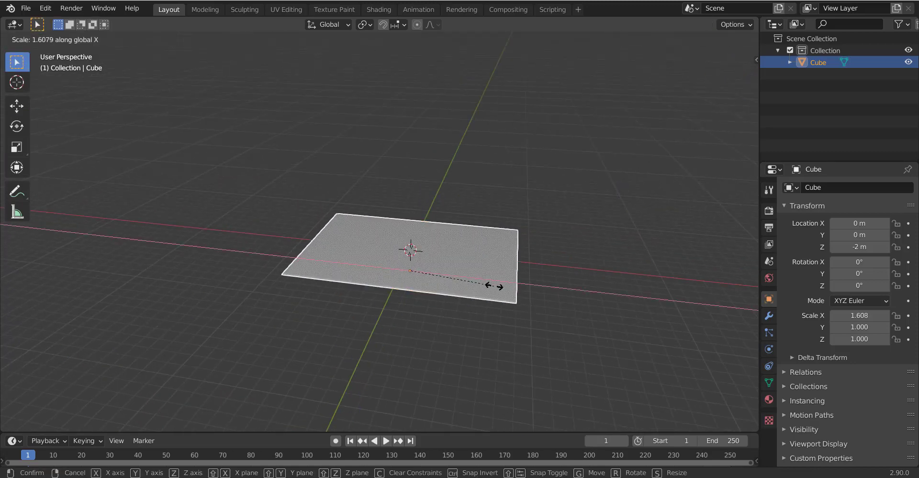
{"action": "left_click", "coordinate": [492, 286]}
Step: Scale the plate's mesh along Y once more in Edit Mode
{"action": "key", "text": "Tab"}
{"action": "middle_click_drag", "start_coordinate": [493, 287], "coordinate": [436, 273]}
{"action": "key", "text": "s"}
{"action": "key", "text": "y"}
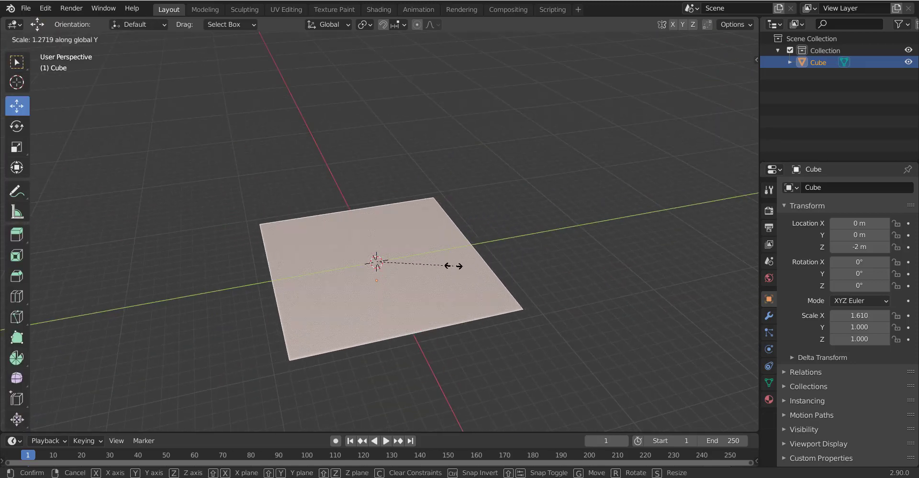
{"action": "left_click", "coordinate": [453, 266]}
{"action": "middle_click_drag", "start_coordinate": [349, 256], "coordinate": [409, 266]}
Step: Add a loop cut across the floor plate
{"action": "left_click", "coordinate": [407, 253]}
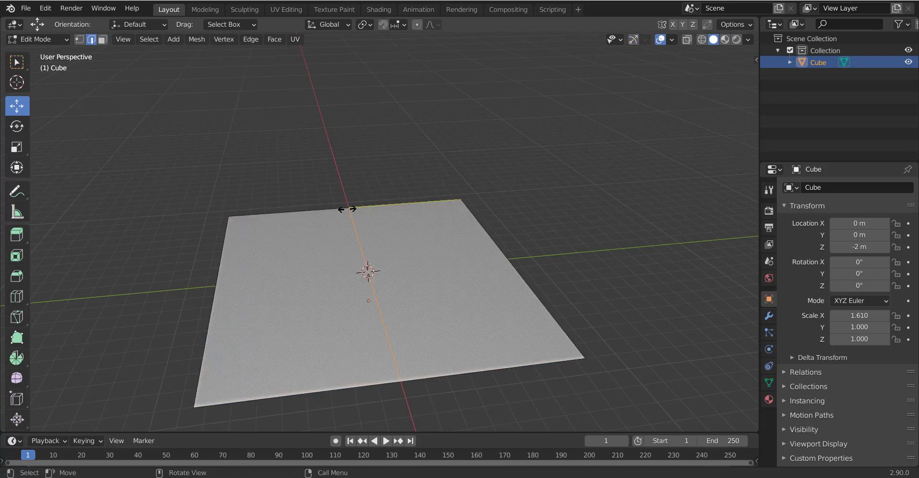
{"action": "left_click", "coordinate": [381, 226]}
{"action": "middle_click_drag", "start_coordinate": [381, 226], "coordinate": [306, 249]}
Step: Extrude the floor's left edge straight up along Z into a wall and save
{"action": "left_click", "coordinate": [291, 259]}
{"action": "key", "text": "e"}
{"action": "key", "text": "z"}
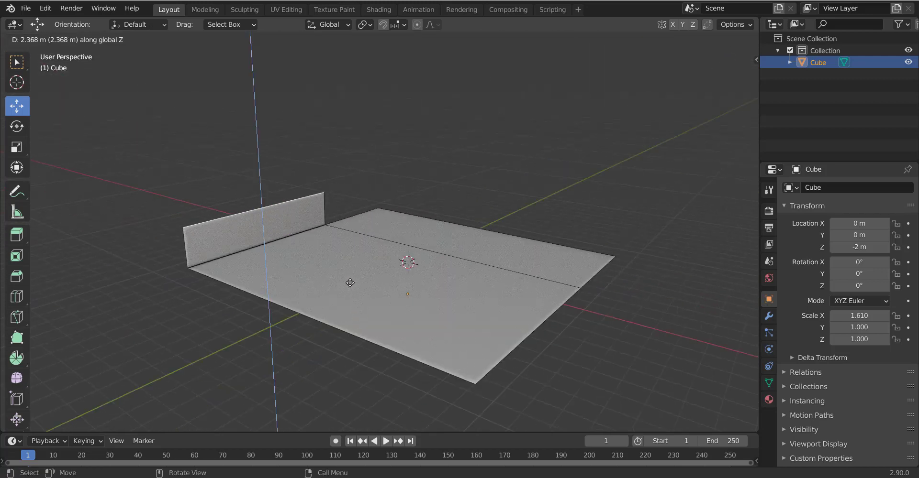
{"action": "left_click", "coordinate": [325, 137]}
{"action": "key", "text": "Tab"}
{"action": "mouse_move", "coordinate": [375, 182]}
{"action": "middle_mouse_down"}
{"action": "mouse_move", "coordinate": [224, 220]}
{"action": "mouse_move", "coordinate": [404, 219]}
{"action": "mouse_move", "coordinate": [302, 235]}
{"action": "mouse_move", "coordinate": [354, 271]}
{"action": "middle_mouse_up"}
{"action": "key", "text": "ctrl+s"}
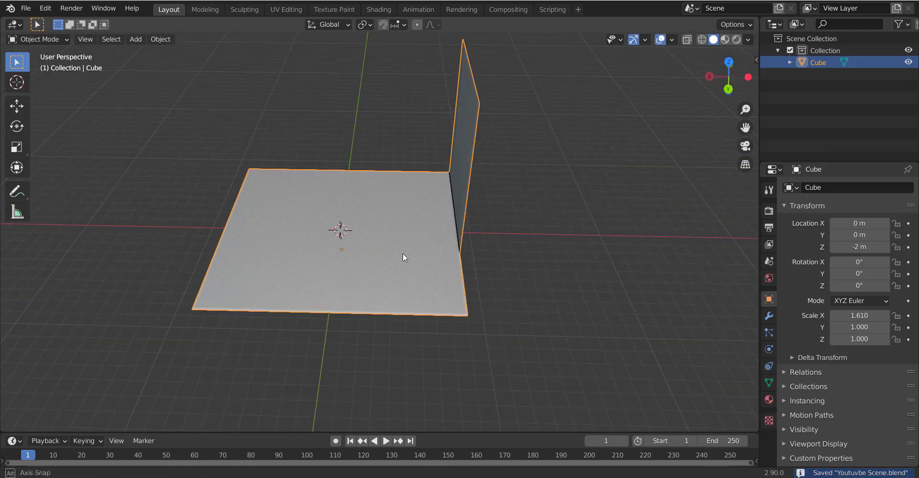
{"action": "middle_click_drag", "start_coordinate": [403, 253], "coordinate": [547, 237]}
Step: Shift the wall along the floor edge and save the file
{"action": "key", "text": "Tab"}
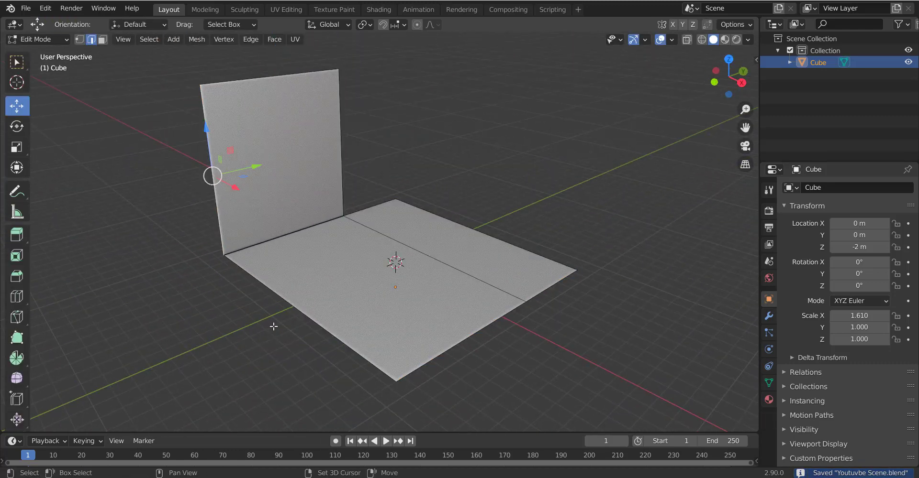
{"action": "left_click_drag", "start_coordinate": [304, 218], "coordinate": [209, 252]}
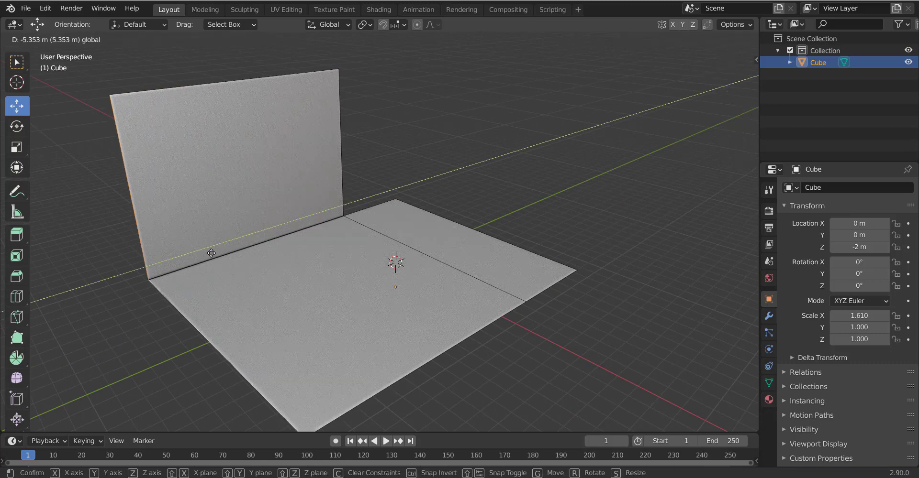
{"action": "key", "text": "Tab"}
{"action": "key", "text": "ctrl+s"}
{"action": "middle_click_drag", "start_coordinate": [226, 257], "coordinate": [256, 259]}
Step: Extrude the wall's edge along X to form a second wall, then save
{"action": "key", "text": "Tab"}
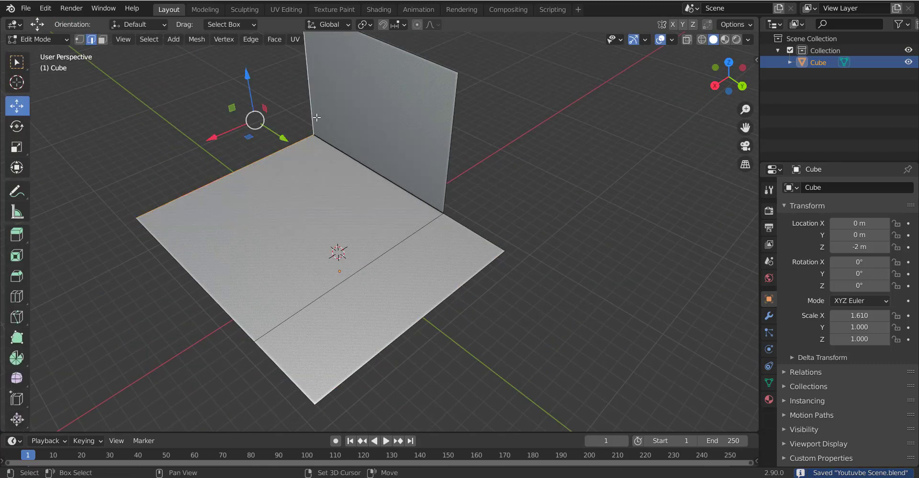
{"action": "scroll", "coordinate": [326, 152], "scroll_direction": "down", "scroll_amount": 4}
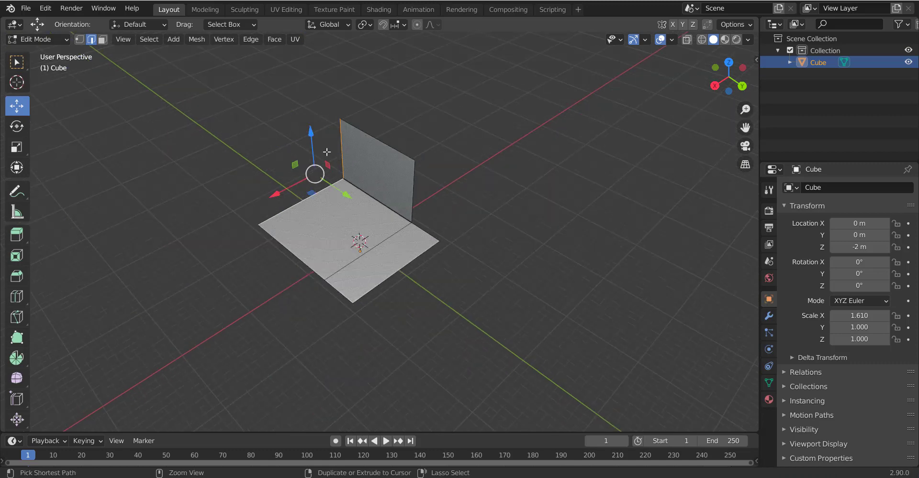
{"action": "right_click", "coordinate": [263, 144], "text": "ctrl"}
{"action": "key", "text": "ctrl+z"}
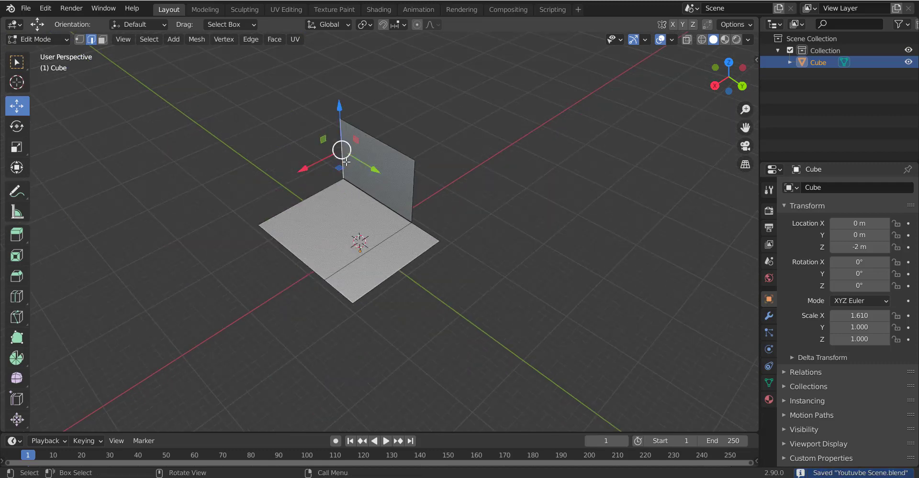
{"action": "key", "text": "e"}
{"action": "key", "text": "x"}
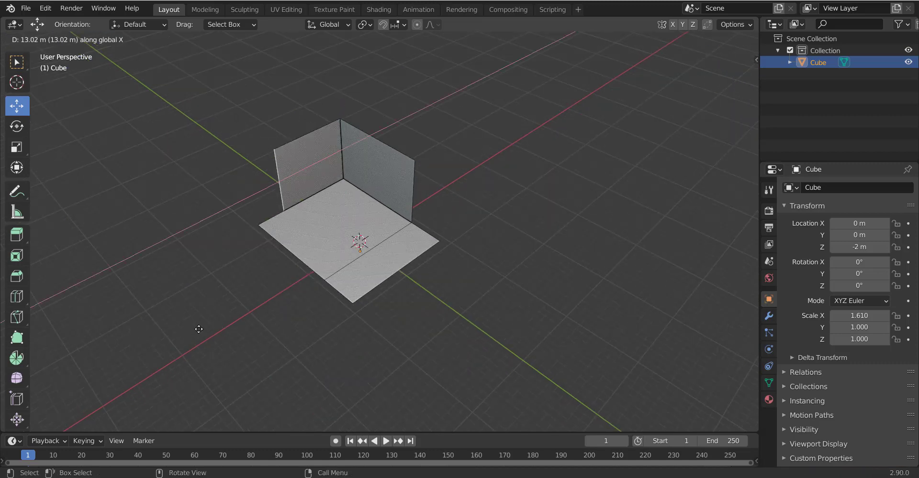
{"action": "key", "text": "Escape"}
{"action": "key", "text": "ctrl+s"}
{"action": "key", "text": "Tab"}
Step: Orbit into the room corner and re-enter Edit Mode on the room mesh
{"action": "middle_click_drag", "start_coordinate": [253, 196], "coordinate": [415, 221]}
{"action": "scroll", "coordinate": [336, 228], "scroll_direction": "up", "scroll_amount": 5}
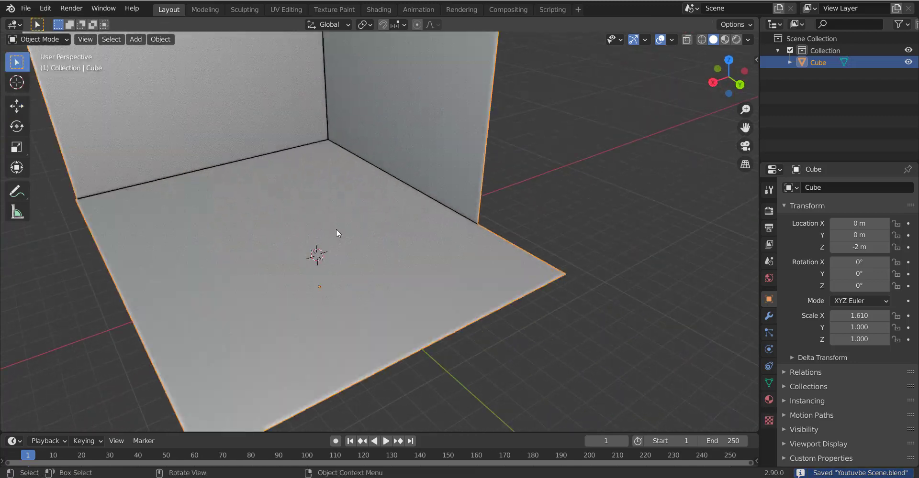
{"action": "mouse_move", "coordinate": [336, 229]}
{"action": "middle_mouse_down"}
{"action": "mouse_move", "coordinate": [343, 261]}
{"action": "mouse_move", "coordinate": [364, 252]}
{"action": "mouse_move", "coordinate": [272, 273]}
{"action": "mouse_move", "coordinate": [380, 311]}
{"action": "mouse_move", "coordinate": [372, 321]}
{"action": "mouse_move", "coordinate": [394, 256]}
{"action": "middle_mouse_up"}
{"action": "key", "text": "Tab"}
{"action": "scroll", "coordinate": [364, 252], "scroll_direction": "down", "scroll_amount": 2}
Step: In face select, pick the back wall then the floor, return to Object Mode and orbit the room
{"action": "key", "text": "3"}
{"action": "left_click", "coordinate": [363, 239]}
{"action": "left_click", "coordinate": [272, 275]}
{"action": "key", "text": "Tab"}
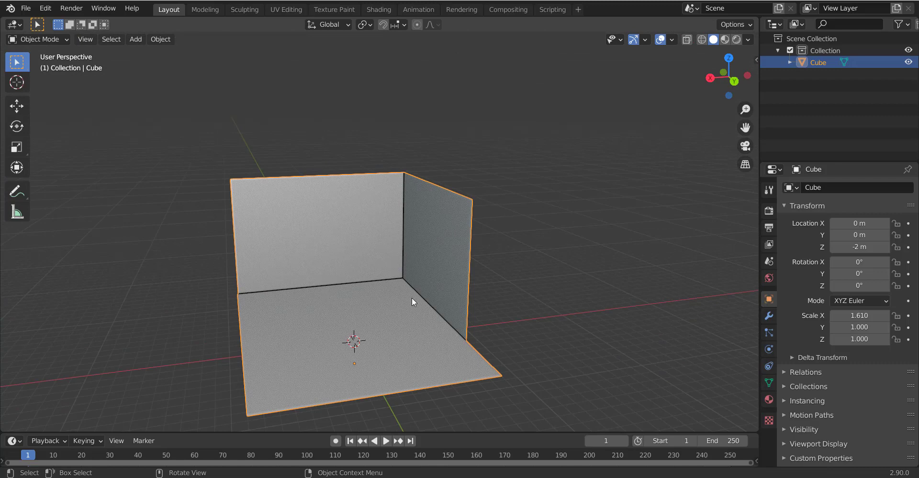
{"action": "mouse_move", "coordinate": [413, 300]}
{"action": "middle_mouse_down"}
{"action": "mouse_move", "coordinate": [481, 317]}
{"action": "mouse_move", "coordinate": [340, 295]}
{"action": "mouse_move", "coordinate": [323, 201]}
{"action": "middle_mouse_up"}
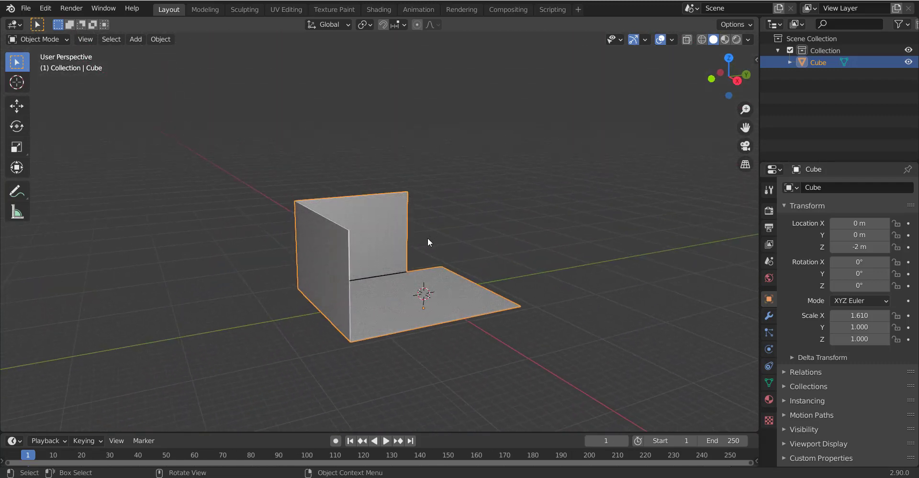
{"action": "mouse_move", "coordinate": [427, 241]}
{"action": "middle_mouse_down"}
{"action": "mouse_move", "coordinate": [449, 246]}
{"action": "mouse_move", "coordinate": [371, 284]}
{"action": "mouse_move", "coordinate": [335, 274]}
{"action": "middle_mouse_up"}
Step: In edge select mode, pull the floor's front edge outward to extend the floor
{"action": "key", "text": "ctrl+s"}
{"action": "key", "text": "Tab"}
{"action": "key", "text": "alt+a"}
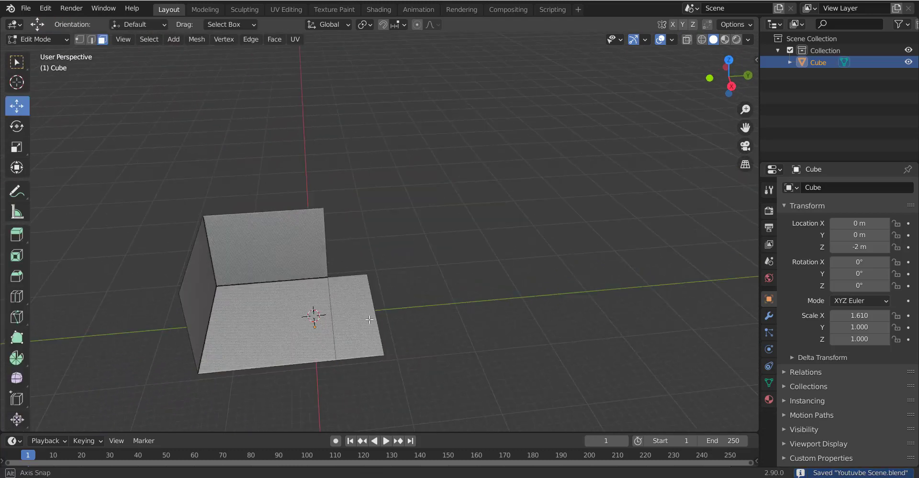
{"action": "middle_click_drag", "start_coordinate": [369, 319], "coordinate": [365, 326]}
{"action": "key", "text": "2"}
{"action": "left_click_drag", "start_coordinate": [383, 325], "coordinate": [397, 346]}
{"action": "mouse_move", "coordinate": [380, 335]}
{"action": "middle_mouse_down"}
{"action": "mouse_move", "coordinate": [404, 306]}
{"action": "mouse_move", "coordinate": [352, 275]}
{"action": "mouse_move", "coordinate": [297, 365]}
{"action": "middle_mouse_up"}
{"action": "scroll", "coordinate": [388, 334], "scroll_direction": "down", "scroll_amount": 2}
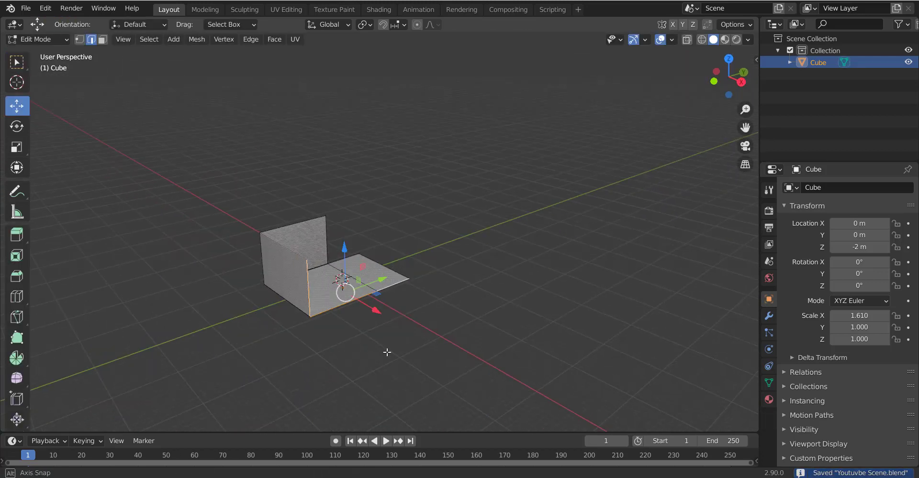
Step: Move the selected edge along Y, leave Edit Mode and save
{"action": "key", "text": "g"}
{"action": "key", "text": "y"}
{"action": "left_click", "coordinate": [469, 390]}
{"action": "key", "text": "Tab"}
{"action": "mouse_move", "coordinate": [469, 390]}
{"action": "middle_mouse_down"}
{"action": "mouse_move", "coordinate": [372, 340]}
{"action": "mouse_move", "coordinate": [320, 291]}
{"action": "mouse_move", "coordinate": [346, 295]}
{"action": "mouse_move", "coordinate": [357, 271]}
{"action": "middle_mouse_up"}
{"action": "key", "text": "ctrl+s"}
{"action": "scroll", "coordinate": [357, 271], "scroll_direction": "up", "scroll_amount": 2}
Step: Try moving the front wall face sideways, then undo the move
{"action": "key", "text": "Tab"}
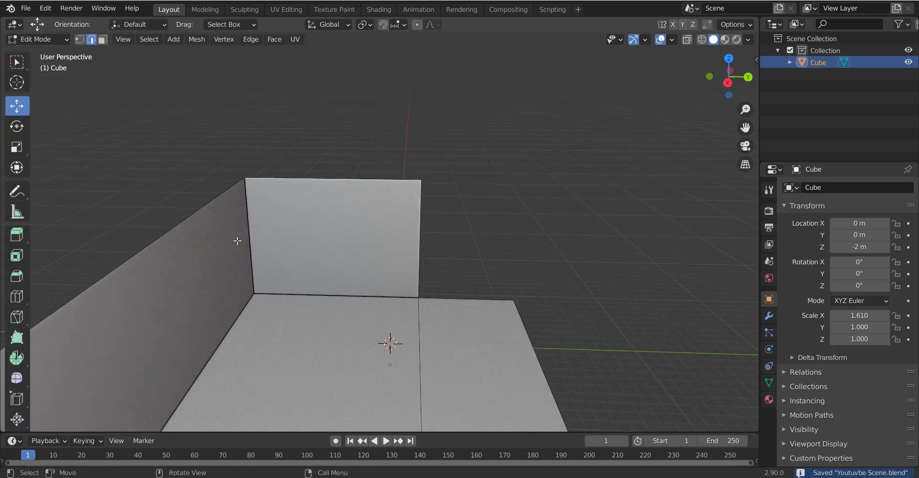
{"action": "scroll", "coordinate": [236, 240], "scroll_direction": "down", "scroll_amount": 3}
{"action": "middle_click_drag", "start_coordinate": [236, 240], "coordinate": [269, 259]}
{"action": "key", "text": "shift+space"}
{"action": "key", "text": "g"}
{"action": "left_click", "coordinate": [299, 284]}
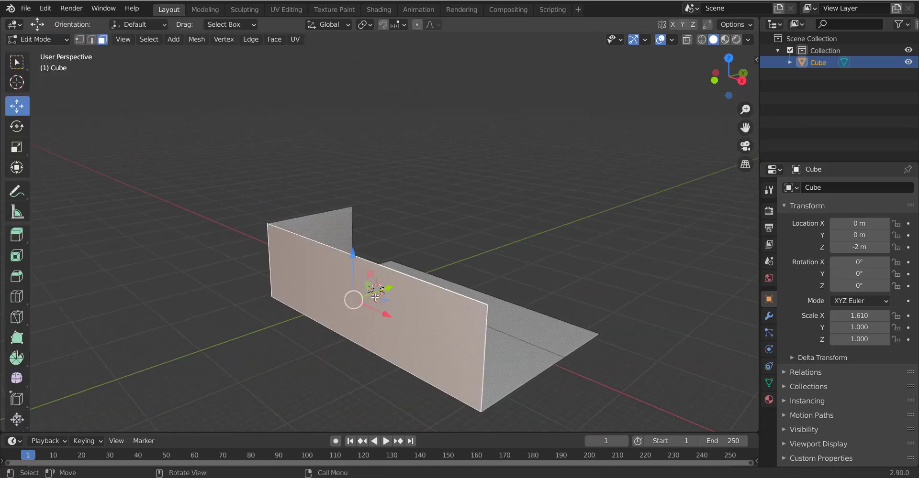
{"action": "left_click_drag", "start_coordinate": [378, 296], "coordinate": [283, 333]}
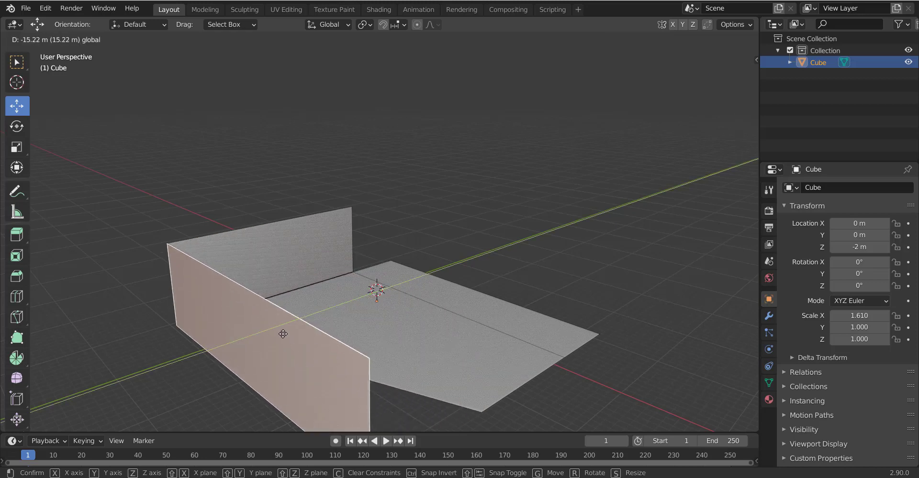
{"action": "middle_click_drag", "start_coordinate": [283, 333], "coordinate": [314, 351]}
{"action": "key", "text": "ctrl+z"}
{"action": "key", "text": "ctrl+z"}
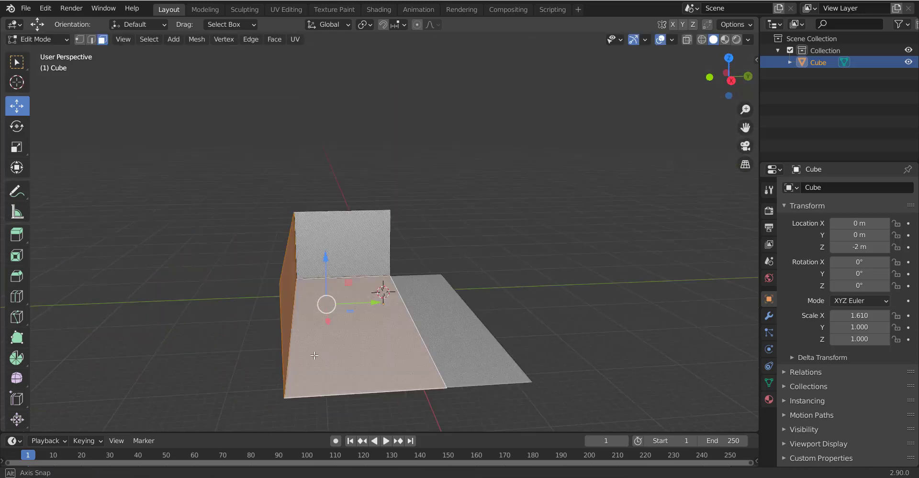
{"action": "key", "text": "ctrl+z"}
{"action": "key", "text": "ctrl+z"}
{"action": "left_click_drag", "start_coordinate": [331, 330], "coordinate": [287, 335]}
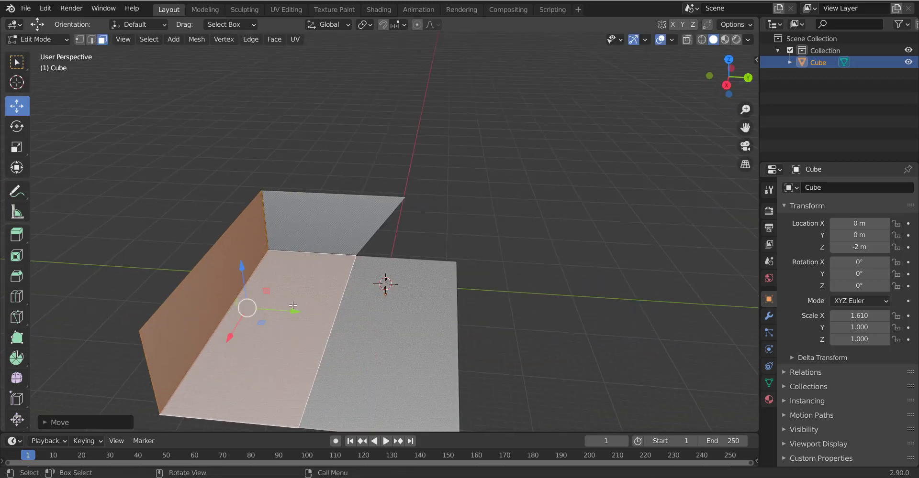
{"action": "middle_click_drag", "start_coordinate": [330, 330], "coordinate": [361, 294]}
Step: Move the front wall face along Y to its new position and save
{"action": "left_click", "coordinate": [379, 310]}
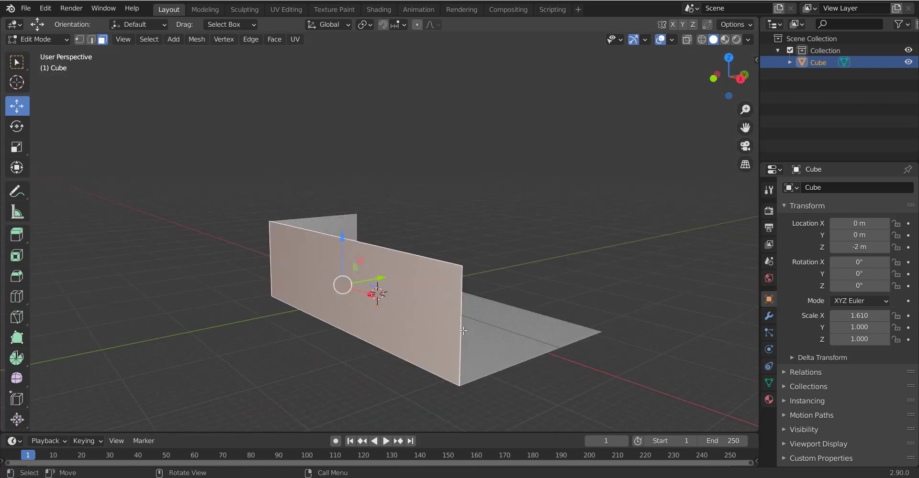
{"action": "right_click", "coordinate": [506, 357]}
{"action": "key", "text": "Escape"}
{"action": "left_click", "coordinate": [311, 306]}
{"action": "key", "text": "g"}
{"action": "key", "text": "y"}
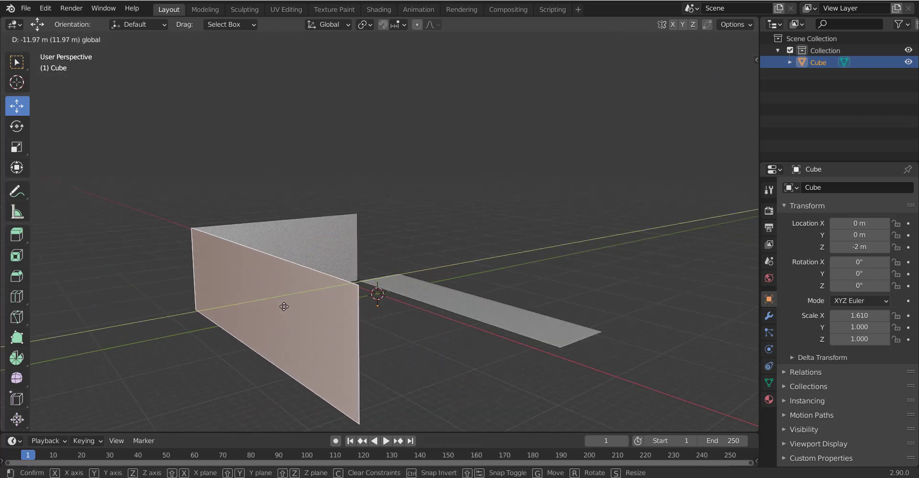
{"action": "left_click", "coordinate": [283, 306]}
{"action": "key", "text": "ctrl+s"}
{"action": "middle_click_drag", "start_coordinate": [284, 306], "coordinate": [314, 260]}
Step: Select the walls' bottom edges around the gap and fill the floor with F, then save
{"action": "key", "text": "2"}
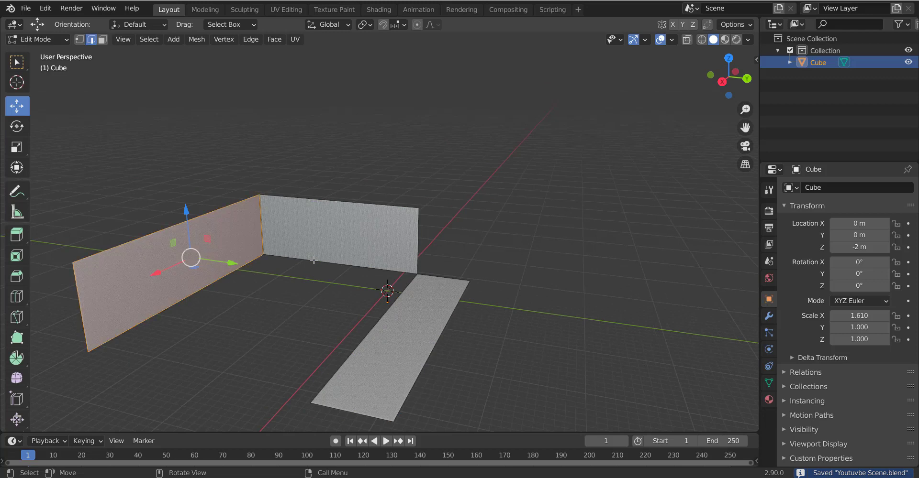
{"action": "left_click", "coordinate": [314, 260]}
{"action": "left_click", "coordinate": [185, 250], "text": "ctrl"}
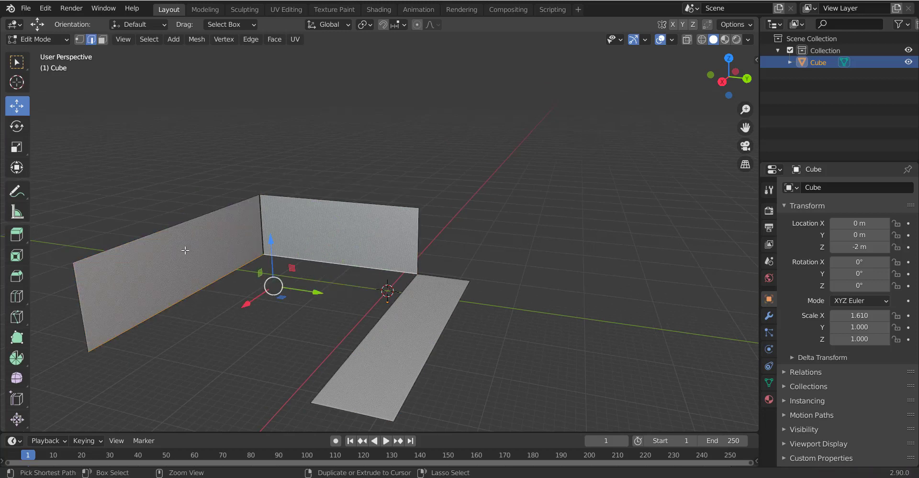
{"action": "left_click_drag", "start_coordinate": [72, 278], "coordinate": [102, 300]}
{"action": "key", "text": "f"}
{"action": "key", "text": "ctrl+z"}
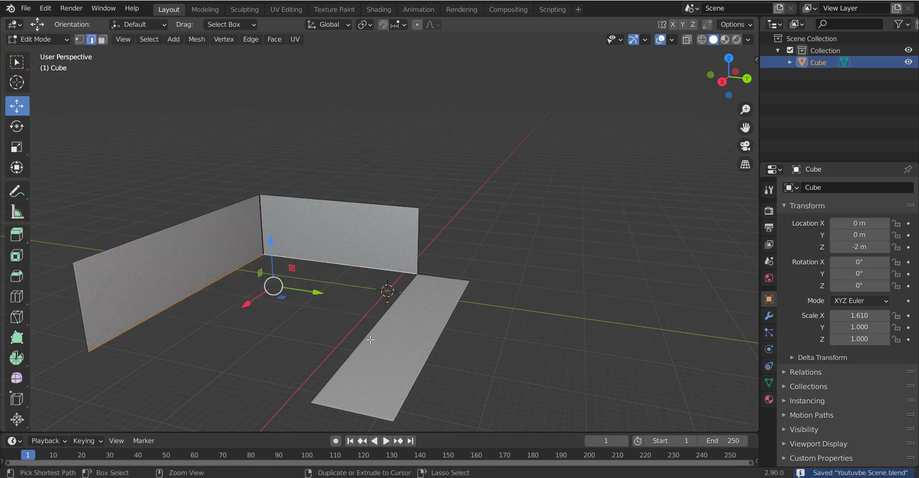
{"action": "middle_click_drag", "start_coordinate": [413, 343], "coordinate": [413, 313]}
{"action": "key", "text": "f"}
{"action": "key", "text": "ctrl+s"}
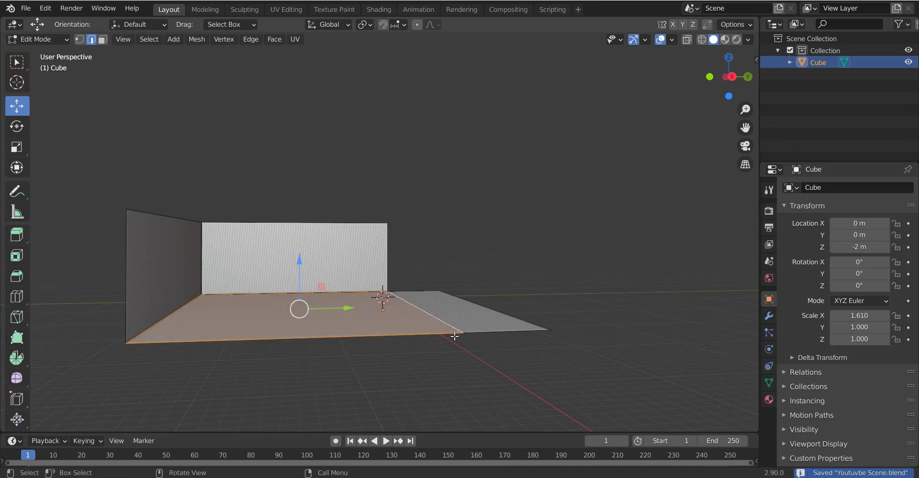
{"action": "mouse_move", "coordinate": [464, 330]}
{"action": "middle_mouse_down"}
{"action": "mouse_move", "coordinate": [348, 265]}
{"action": "mouse_move", "coordinate": [337, 323]}
{"action": "middle_mouse_up"}
Step: Select the new floor face to check it and leave Edit Mode
{"action": "key", "text": "3"}
{"action": "left_click", "coordinate": [339, 291]}
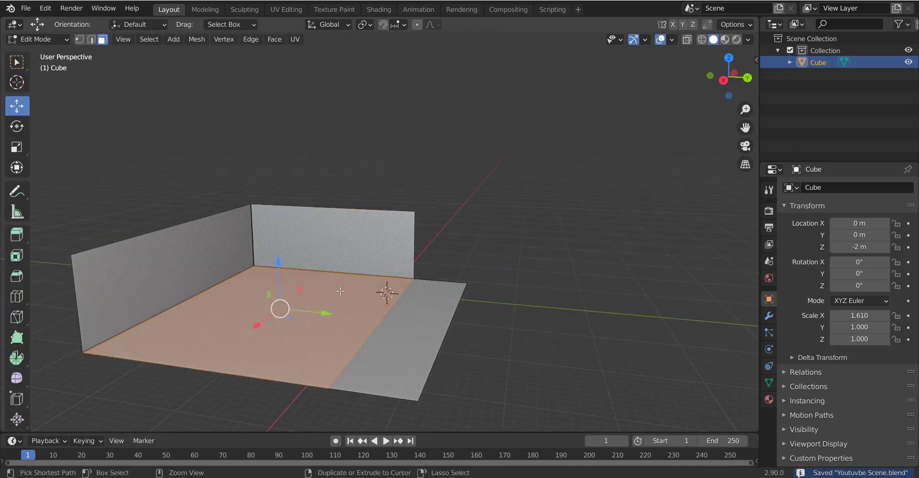
{"action": "key", "text": "Tab"}
{"action": "mouse_move", "coordinate": [394, 293]}
{"action": "middle_mouse_down"}
{"action": "mouse_move", "coordinate": [415, 302]}
{"action": "mouse_move", "coordinate": [371, 312]}
{"action": "mouse_move", "coordinate": [343, 270]}
{"action": "mouse_move", "coordinate": [376, 260]}
{"action": "mouse_move", "coordinate": [301, 211]}
{"action": "middle_mouse_up"}
Step: Raise the walls' top edges along Z to a taller height and save
{"action": "key", "text": "Tab"}
{"action": "key", "text": "2"}
{"action": "key", "text": "alt+a"}
{"action": "key", "text": "g"}
{"action": "key", "text": "z"}
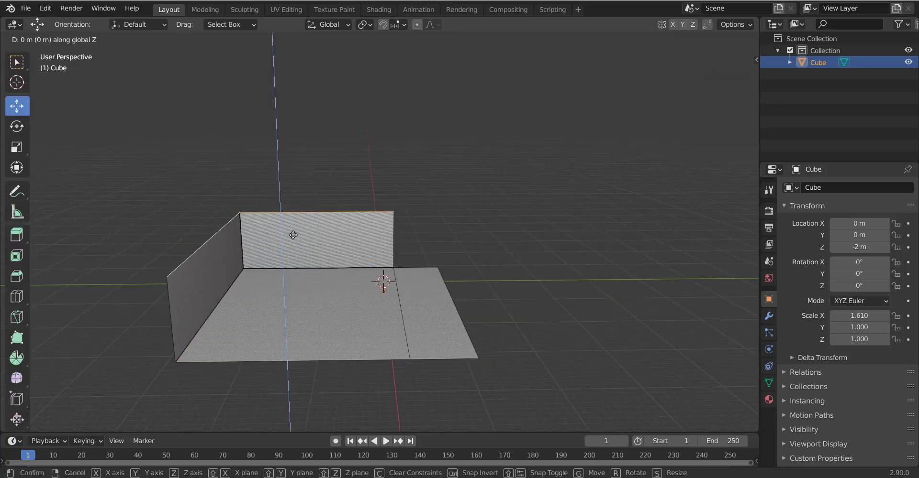
{"action": "left_click", "coordinate": [293, 188]}
{"action": "key", "text": "Tab"}
{"action": "scroll", "coordinate": [271, 239], "scroll_direction": "up", "scroll_amount": 5}
{"action": "mouse_move", "coordinate": [485, 256]}
{"action": "middle_mouse_down"}
{"action": "mouse_move", "coordinate": [365, 228]}
{"action": "mouse_move", "coordinate": [358, 214]}
{"action": "middle_mouse_up"}
{"action": "key", "text": "ctrl+s"}
{"action": "key", "text": "Tab"}
Step: Loop-cut the back wall with two vertical cuts near each side and one horizontal cut
{"action": "key", "text": "3"}
{"action": "left_click", "coordinate": [358, 214]}
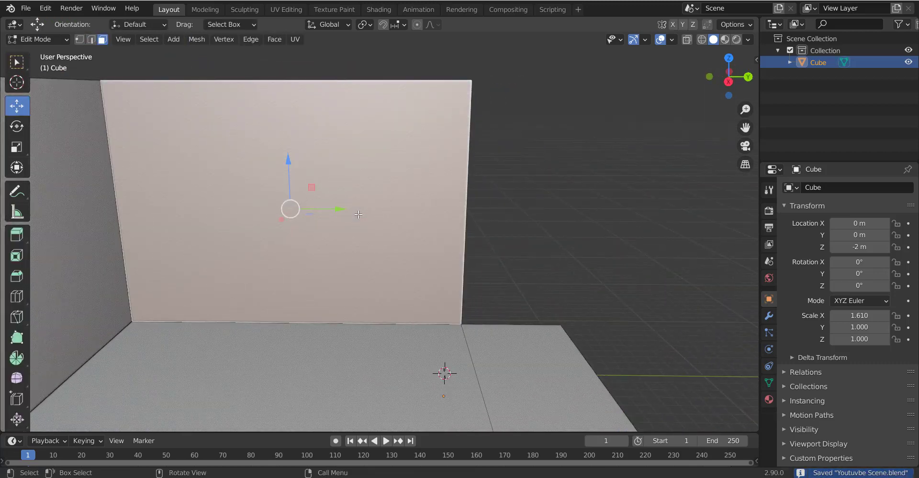
{"action": "key", "text": "ctrl+r"}
{"action": "left_click", "coordinate": [249, 73]}
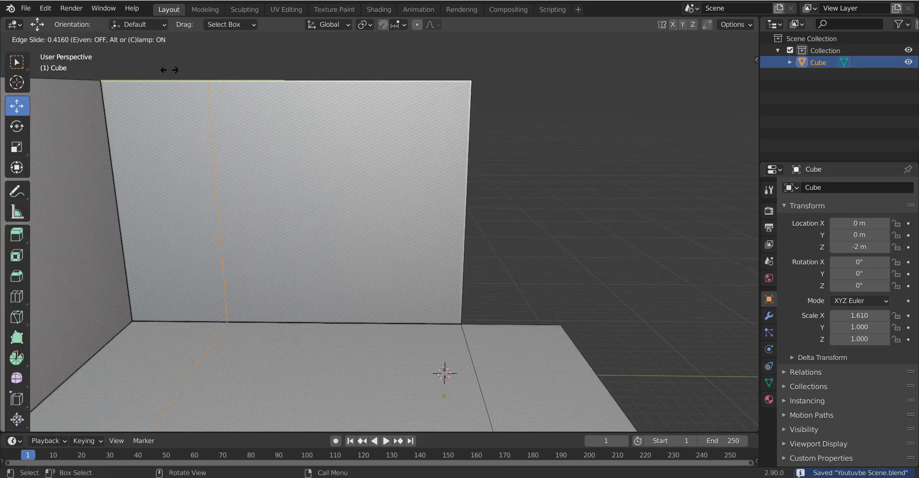
{"action": "left_click", "coordinate": [146, 69]}
{"action": "left_click", "coordinate": [370, 77]}
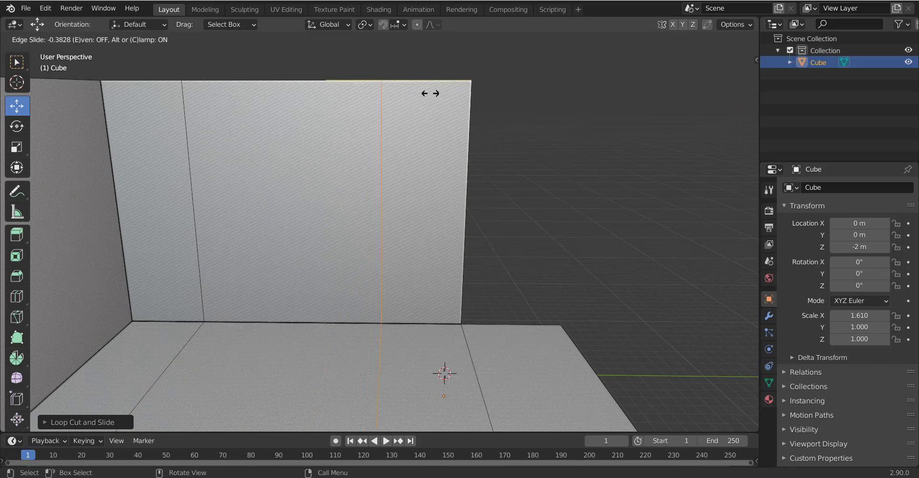
{"action": "left_click", "coordinate": [458, 105]}
{"action": "left_click", "coordinate": [452, 224]}
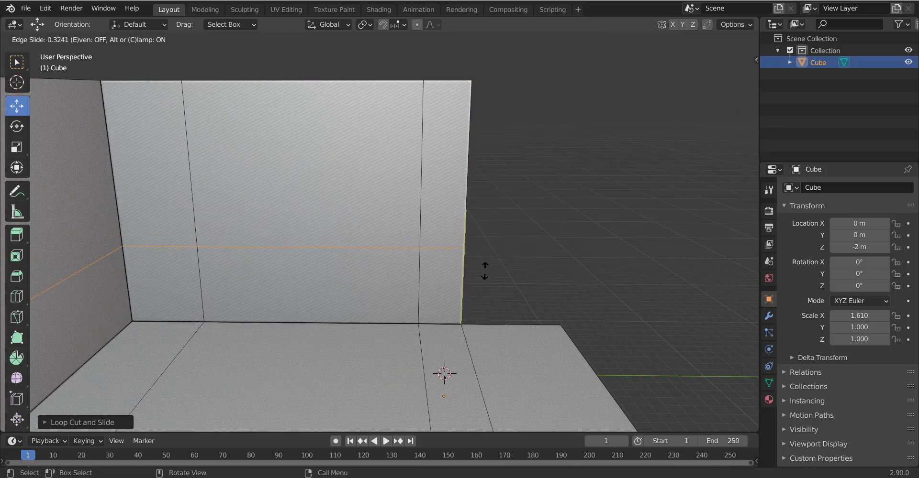
{"action": "left_click", "coordinate": [505, 245]}
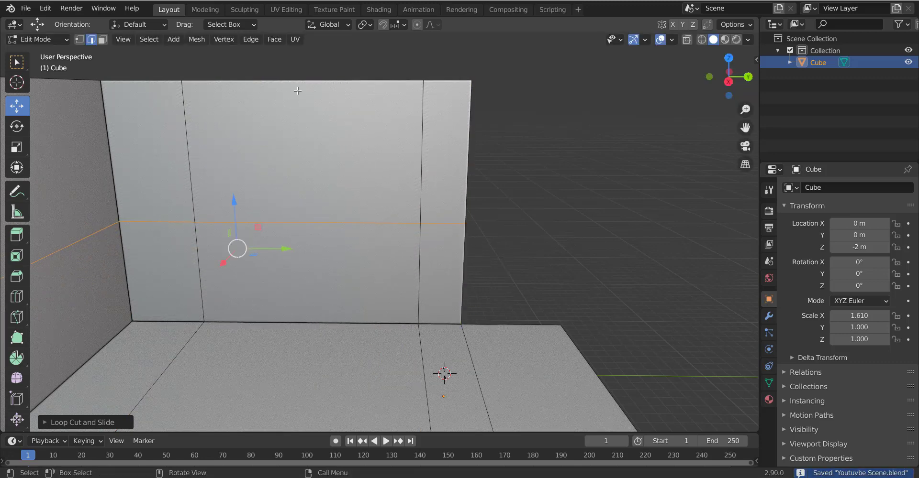
{"action": "scroll", "coordinate": [268, 95], "scroll_direction": "down", "scroll_amount": 5}
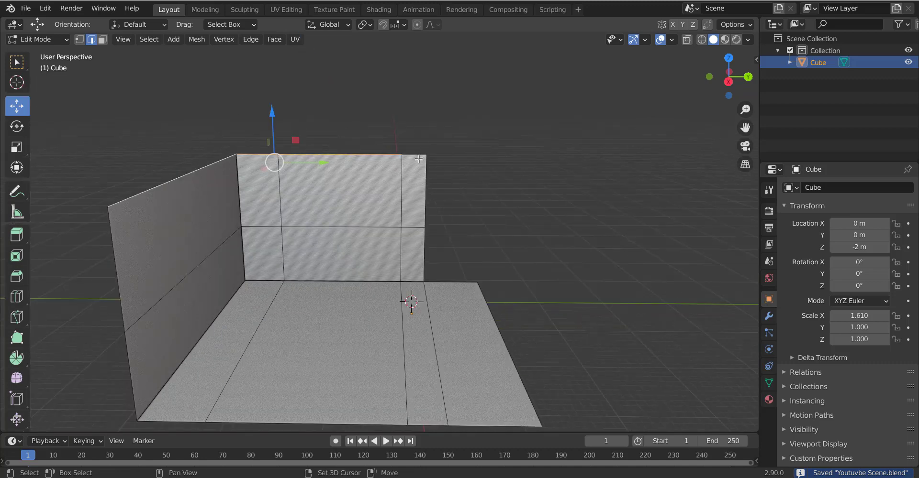
Step: Raise the back wall's top edge and its middle horizontal edge vertically, then save
{"action": "key", "text": "g"}
{"action": "key", "text": "z"}
{"action": "left_click", "coordinate": [423, 112]}
{"action": "left_click", "coordinate": [351, 231]}
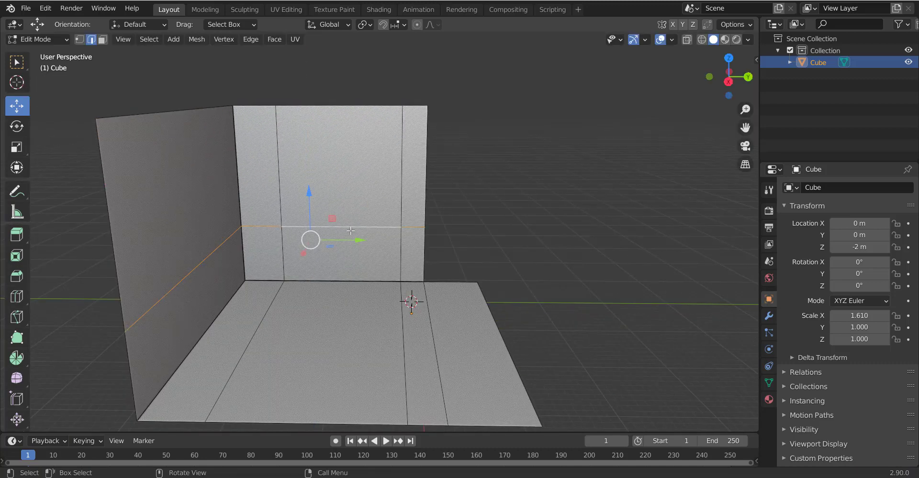
{"action": "key", "text": "g"}
{"action": "key", "text": "z"}
{"action": "left_click", "coordinate": [352, 216]}
{"action": "key", "text": "ctrl+s"}
Step: Cut a vertical edge loop through the centre of the upper back-wall panel
{"action": "key", "text": "3"}
{"action": "left_click", "coordinate": [351, 177]}
{"action": "scroll", "coordinate": [350, 178], "scroll_direction": "up", "scroll_amount": 2}
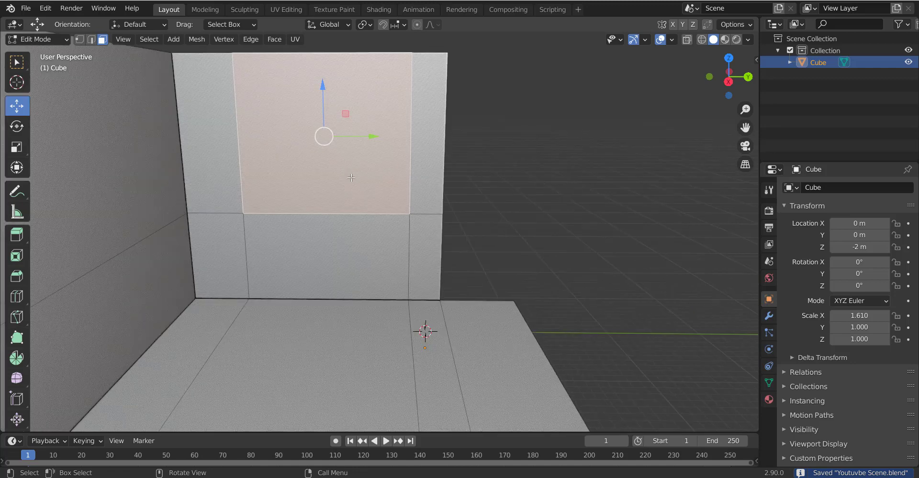
{"action": "scroll", "coordinate": [351, 178], "scroll_direction": "up", "scroll_amount": 2}
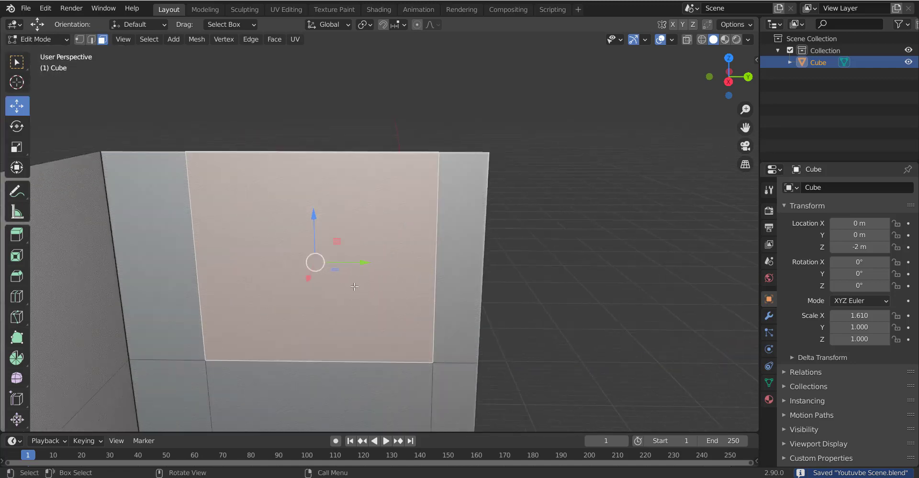
{"action": "left_click", "coordinate": [326, 169]}
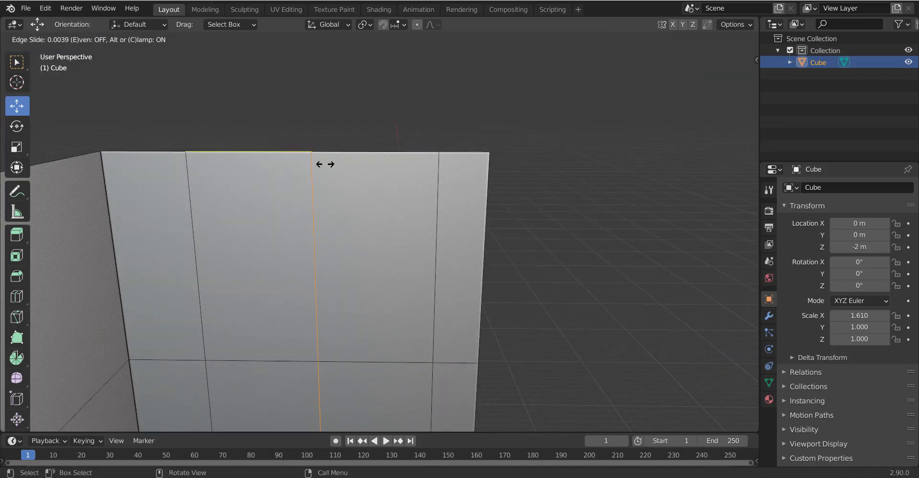
{"action": "left_click", "coordinate": [325, 164]}
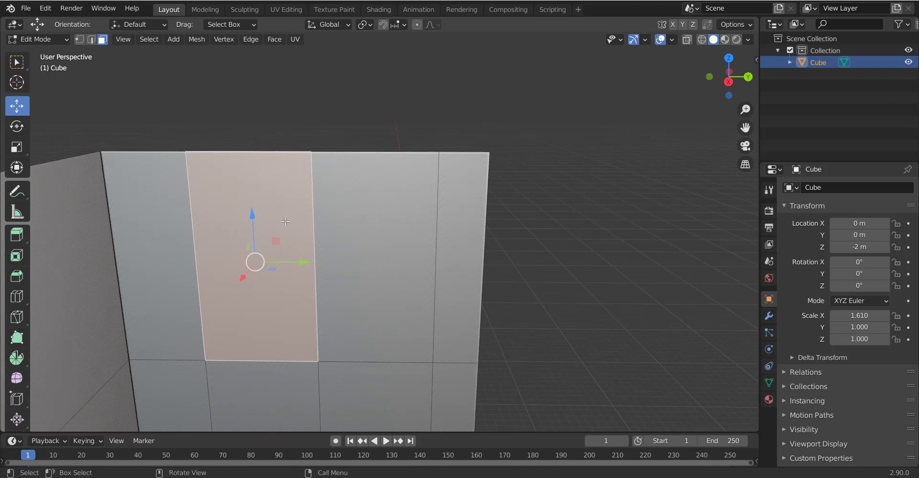
Step: Inspect the room, save, and select a narrow back-wall panel facing the back wall
{"action": "mouse_move", "coordinate": [316, 225]}
{"action": "middle_mouse_down"}
{"action": "mouse_move", "coordinate": [282, 249]}
{"action": "mouse_move", "coordinate": [289, 308]}
{"action": "middle_mouse_up"}
{"action": "left_click", "coordinate": [282, 249]}
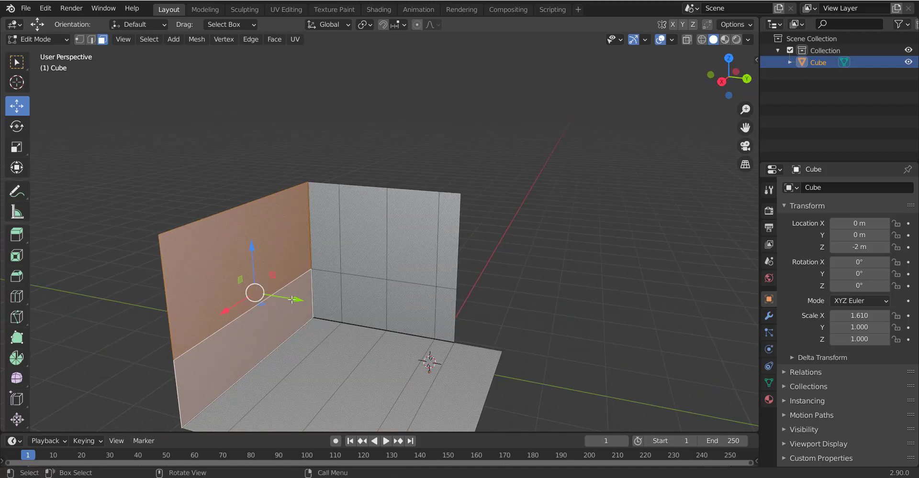
{"action": "key", "text": "g"}
{"action": "key", "text": "Escape"}
{"action": "key", "text": "ctrl+s"}
{"action": "left_click", "coordinate": [412, 234]}
{"action": "mouse_move", "coordinate": [411, 234]}
{"action": "middle_mouse_down"}
{"action": "mouse_move", "coordinate": [351, 298]}
{"action": "mouse_move", "coordinate": [303, 244]}
{"action": "middle_mouse_up"}
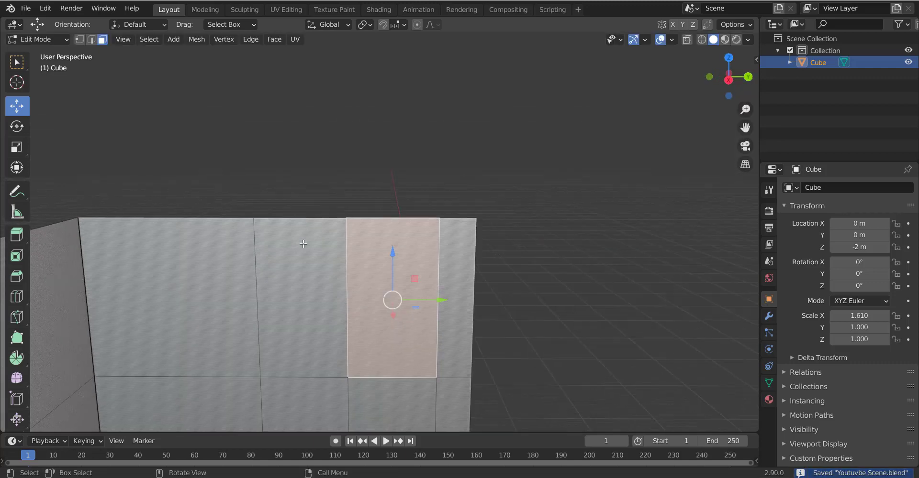
Step: Add about 14 vertical loop cuts in one panel and about 13 in the right panel
{"action": "scroll", "coordinate": [301, 209], "scroll_direction": "up", "scroll_amount": 13}
{"action": "left_click", "coordinate": [287, 211]}
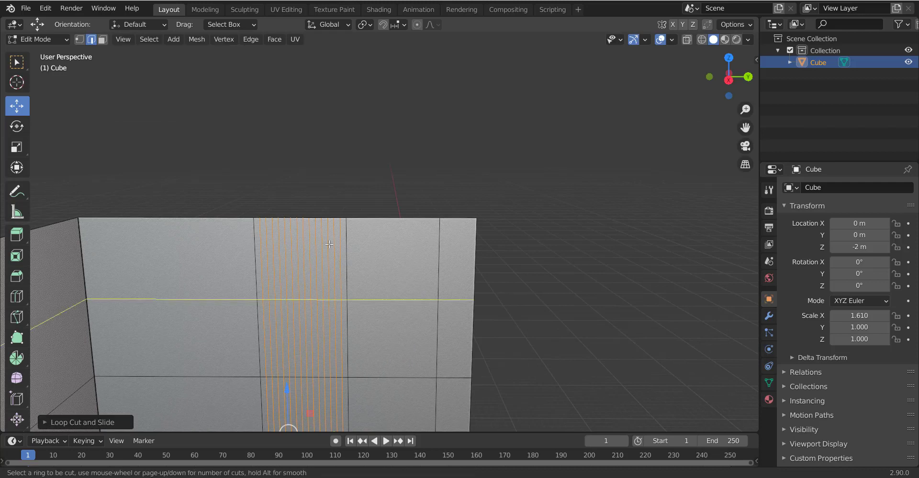
{"action": "left_click", "coordinate": [74, 423]}
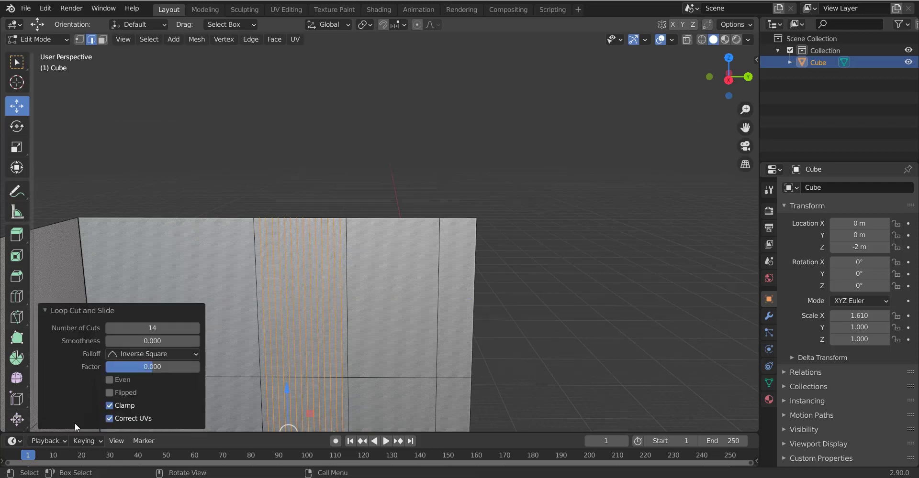
{"action": "left_click", "coordinate": [347, 259]}
{"action": "key", "text": "ctrl+r"}
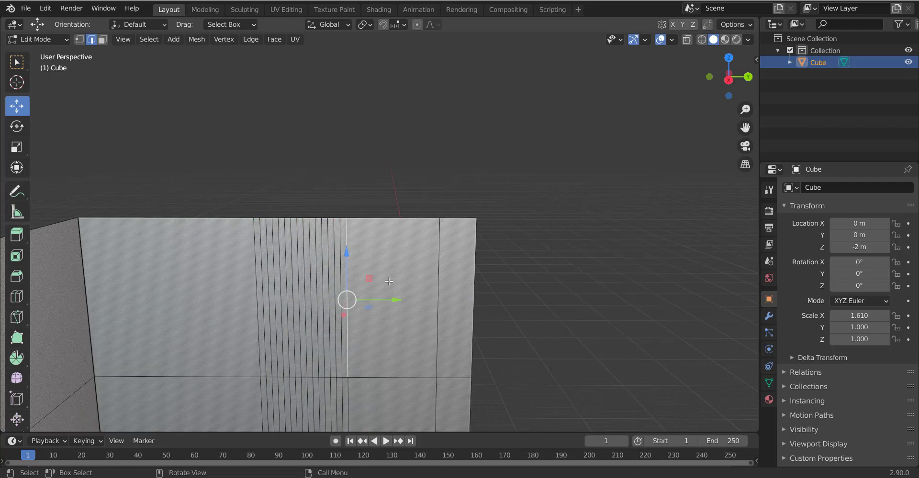
{"action": "scroll", "coordinate": [405, 210], "scroll_direction": "up", "scroll_amount": 10}
{"action": "left_click", "coordinate": [404, 210]}
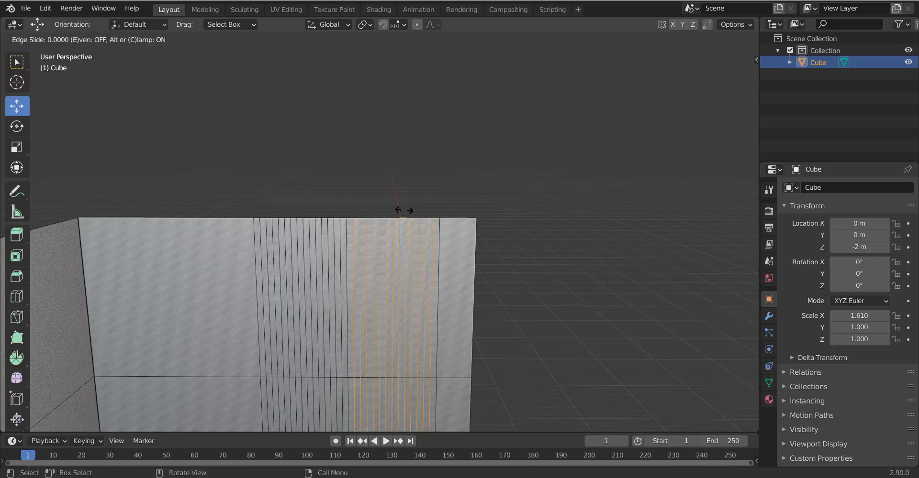
{"action": "left_click", "coordinate": [381, 284]}
Step: Undo the right panel's cuts and redo them with more centred vertical loops
{"action": "key", "text": "ctrl+z"}
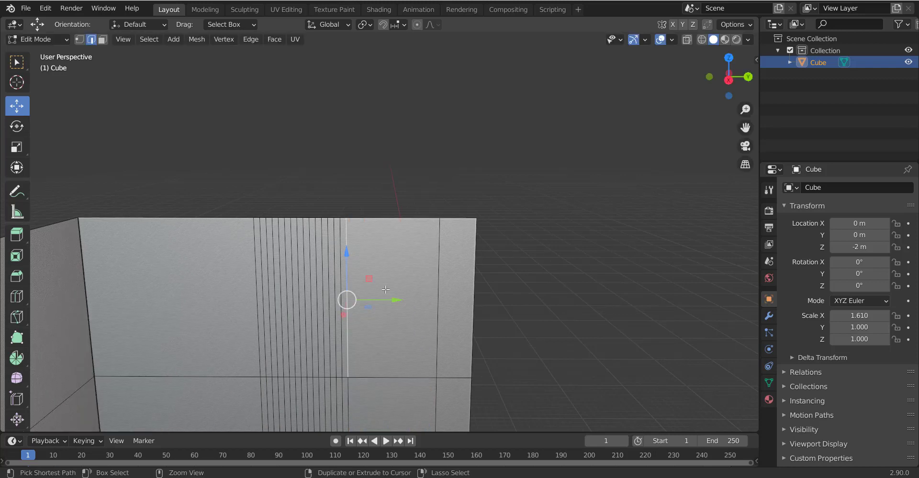
{"action": "scroll", "coordinate": [400, 205], "scroll_direction": "up", "scroll_amount": 5}
{"action": "scroll", "coordinate": [401, 205], "scroll_direction": "up", "scroll_amount": 7}
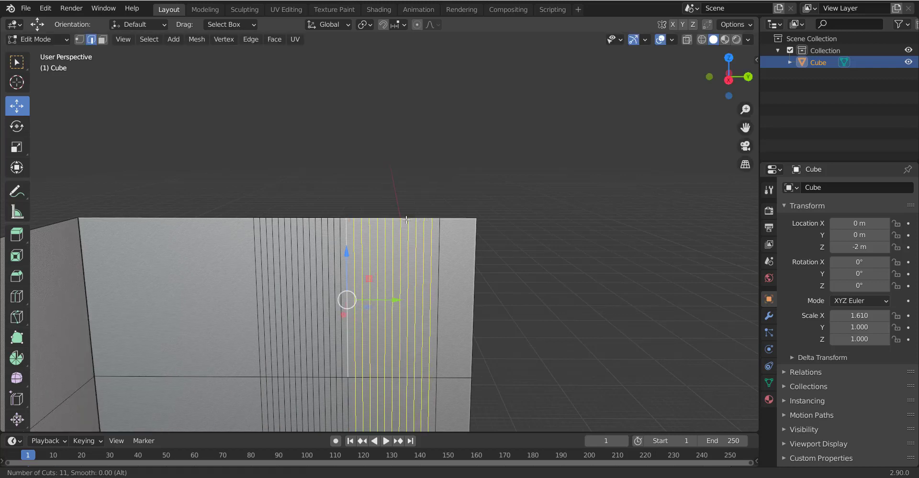
{"action": "left_click", "coordinate": [401, 205]}
{"action": "left_click", "coordinate": [403, 218]}
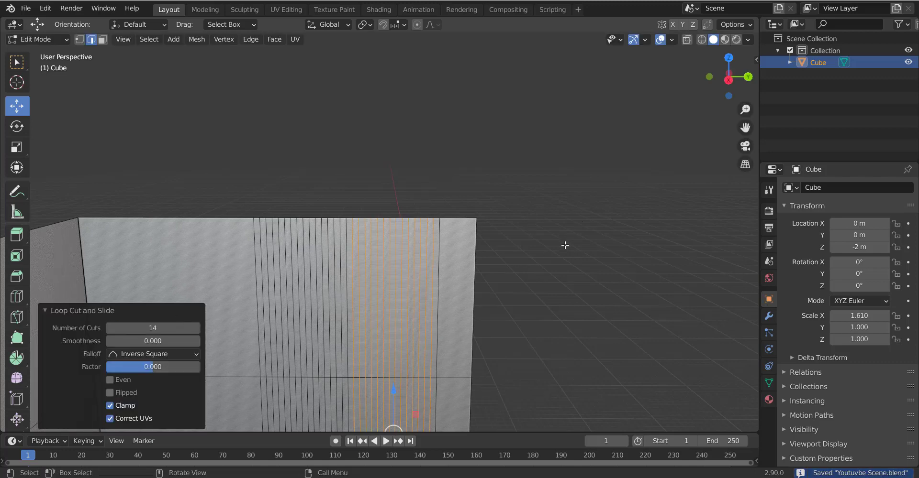
{"action": "mouse_move", "coordinate": [526, 246]}
{"action": "middle_mouse_down"}
{"action": "mouse_move", "coordinate": [423, 268]}
{"action": "mouse_move", "coordinate": [470, 273]}
{"action": "mouse_move", "coordinate": [314, 250]}
{"action": "mouse_move", "coordinate": [372, 254]}
{"action": "mouse_move", "coordinate": [257, 222]}
{"action": "middle_mouse_up"}
{"action": "scroll", "coordinate": [355, 247], "scroll_direction": "up", "scroll_amount": 8}
{"action": "scroll", "coordinate": [355, 247], "scroll_direction": "up", "scroll_amount": 8}
Step: Commit 17 parallel loop cuts and select the two rectangular window blocks of faces
{"action": "left_click", "coordinate": [354, 247]}
{"action": "left_click", "coordinate": [355, 247]}
{"action": "key", "text": "3"}
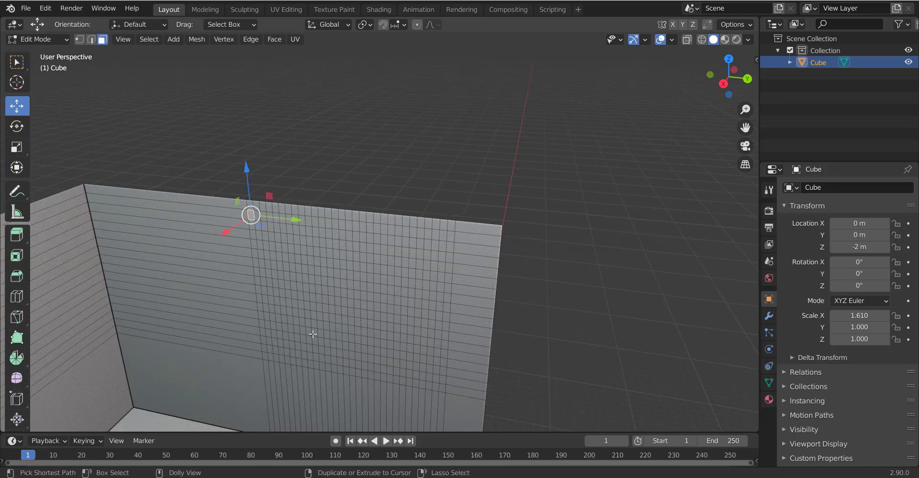
{"action": "left_click", "coordinate": [341, 371], "text": "ctrl+shift"}
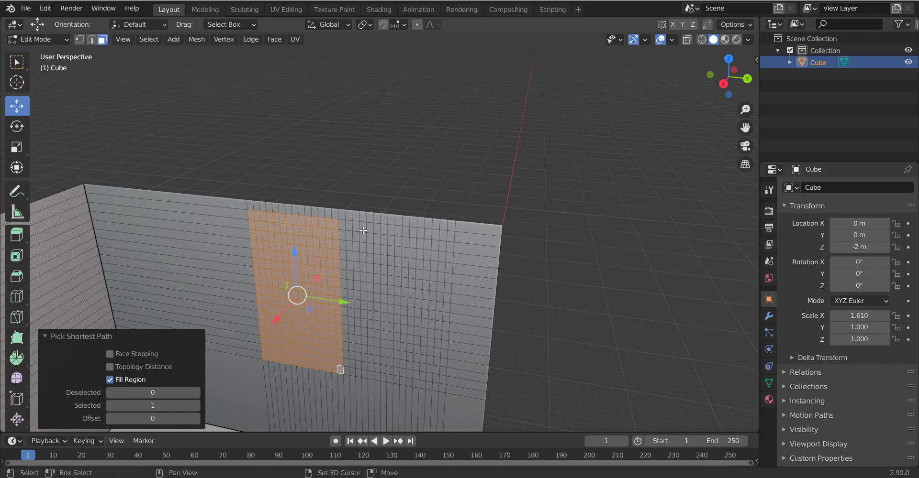
{"action": "left_click", "coordinate": [363, 230], "text": "shift"}
{"action": "left_click", "coordinate": [430, 387], "text": "ctrl+shift"}
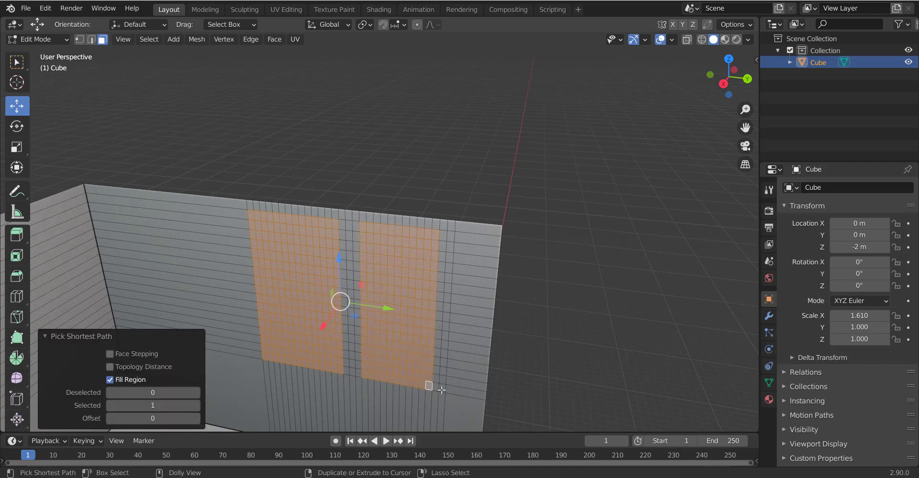
{"action": "left_click", "coordinate": [441, 238], "text": "shift"}
{"action": "mouse_move", "coordinate": [441, 238]}
{"action": "middle_mouse_down"}
{"action": "mouse_move", "coordinate": [438, 261]}
{"action": "mouse_move", "coordinate": [493, 201]}
{"action": "middle_mouse_up"}
{"action": "scroll", "coordinate": [437, 262], "scroll_direction": "up", "scroll_amount": 2}
{"action": "scroll", "coordinate": [437, 262], "scroll_direction": "down", "scroll_amount": 2}
Step: Inset the window faces individually, delete them to leave lattice openings, and save
{"action": "key", "text": "i"}
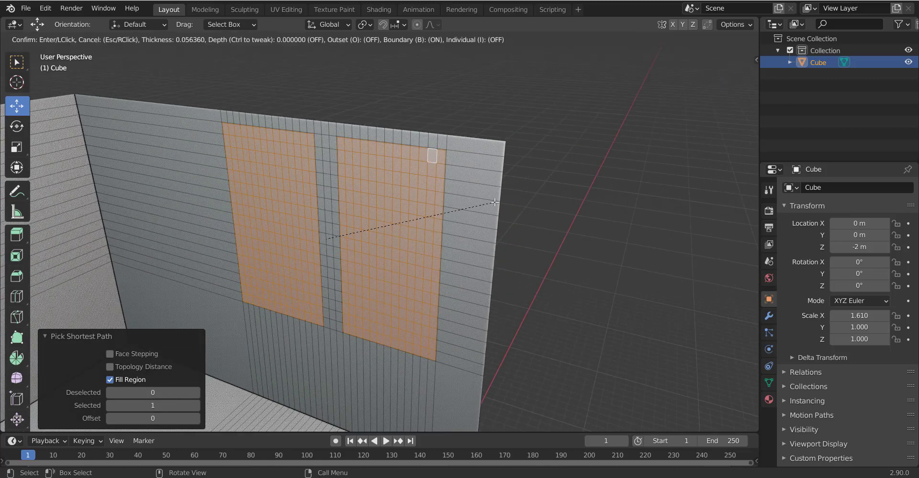
{"action": "key", "text": "i"}
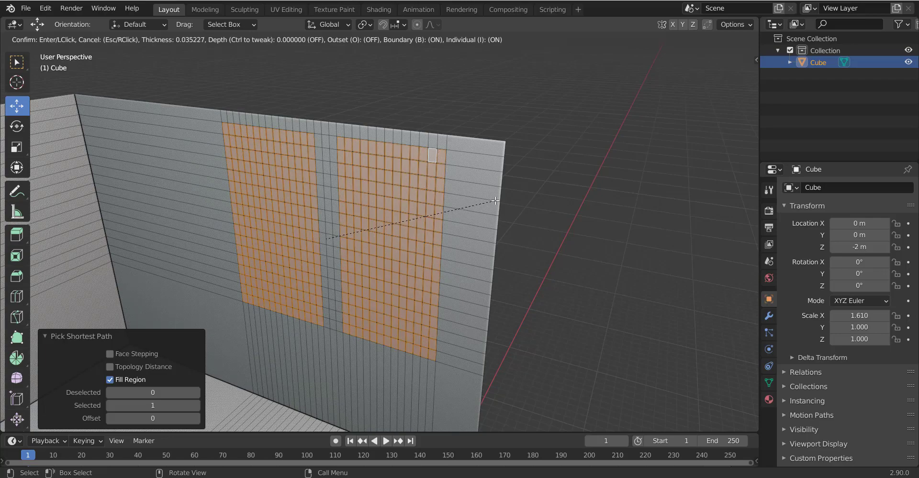
{"action": "left_click", "coordinate": [490, 207]}
{"action": "key", "text": "x"}
{"action": "left_click", "coordinate": [489, 201]}
{"action": "key", "text": "Tab"}
{"action": "mouse_move", "coordinate": [490, 201]}
{"action": "middle_mouse_down"}
{"action": "mouse_move", "coordinate": [400, 206]}
{"action": "mouse_move", "coordinate": [460, 199]}
{"action": "middle_mouse_up"}
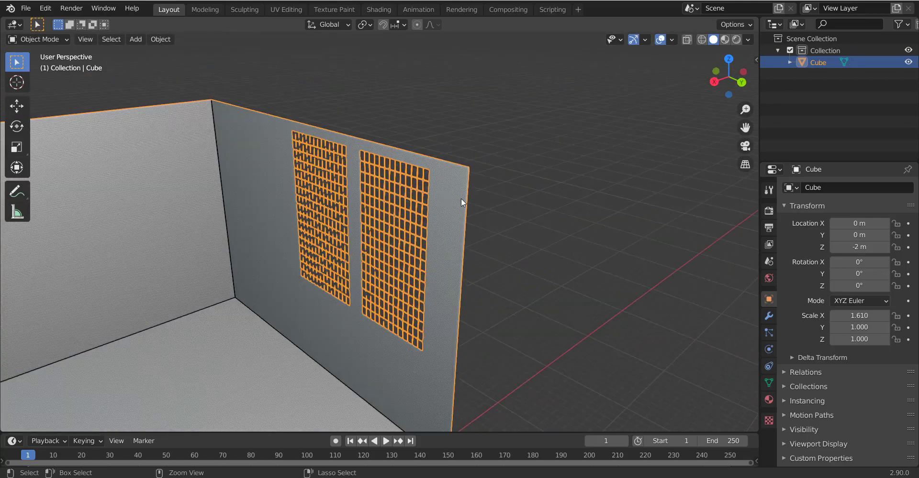
{"action": "key", "text": "ctrl+s"}
Step: Orbit around the room, toggling Edit Mode, to inspect the window wall
{"action": "middle_click_drag", "start_coordinate": [529, 203], "coordinate": [426, 194]}
{"action": "key", "text": "Tab"}
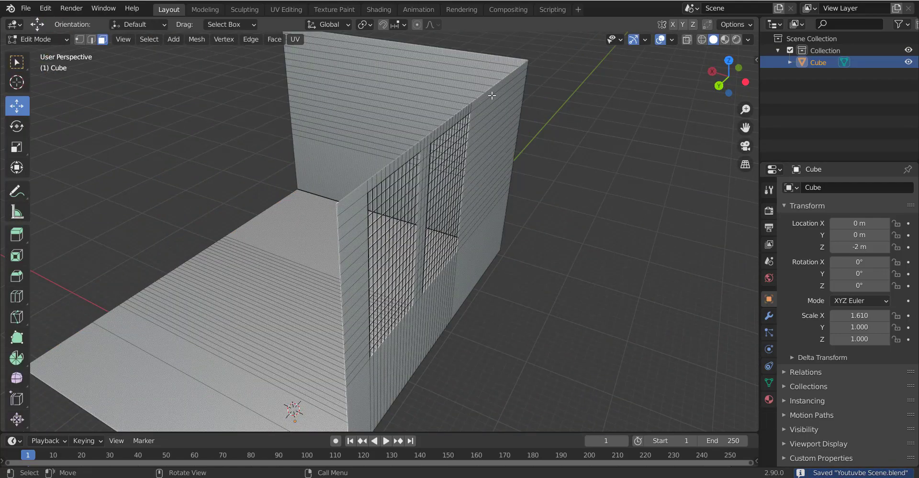
{"action": "left_click", "coordinate": [500, 253], "text": "ctrl"}
{"action": "key", "text": "Tab"}
{"action": "mouse_move", "coordinate": [544, 235]}
{"action": "middle_mouse_down"}
{"action": "mouse_move", "coordinate": [358, 254]}
{"action": "mouse_move", "coordinate": [404, 262]}
{"action": "mouse_move", "coordinate": [455, 249]}
{"action": "mouse_move", "coordinate": [435, 194]}
{"action": "middle_mouse_up"}
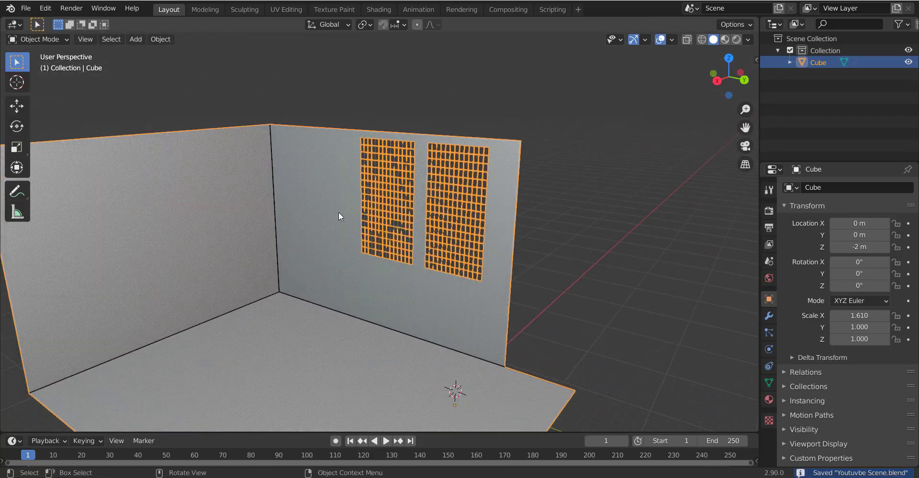
{"action": "key", "text": "Tab"}
{"action": "middle_click_drag", "start_coordinate": [338, 213], "coordinate": [179, 57]}
{"action": "key", "text": "ctrl+r"}
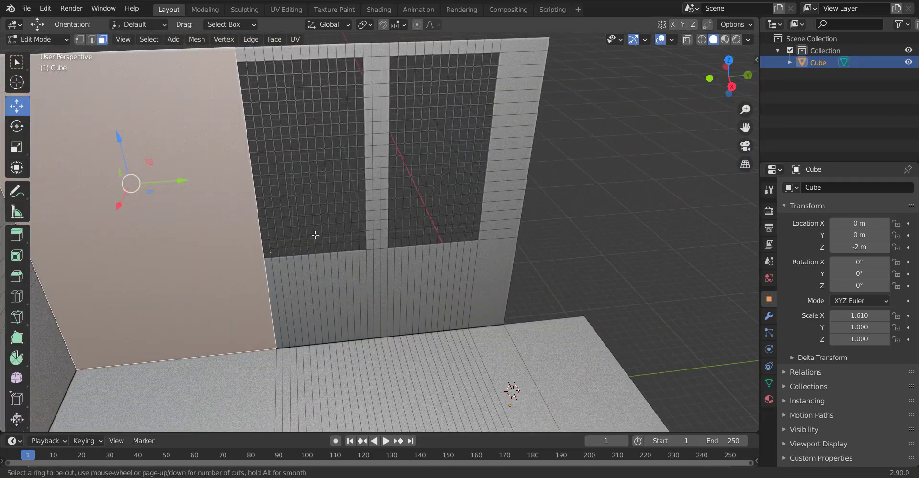
Step: Add a vertical edge loop on the window wall and slide it beside the left window
{"action": "key", "text": "Escape"}
{"action": "scroll", "coordinate": [333, 176], "scroll_direction": "down", "scroll_amount": 3}
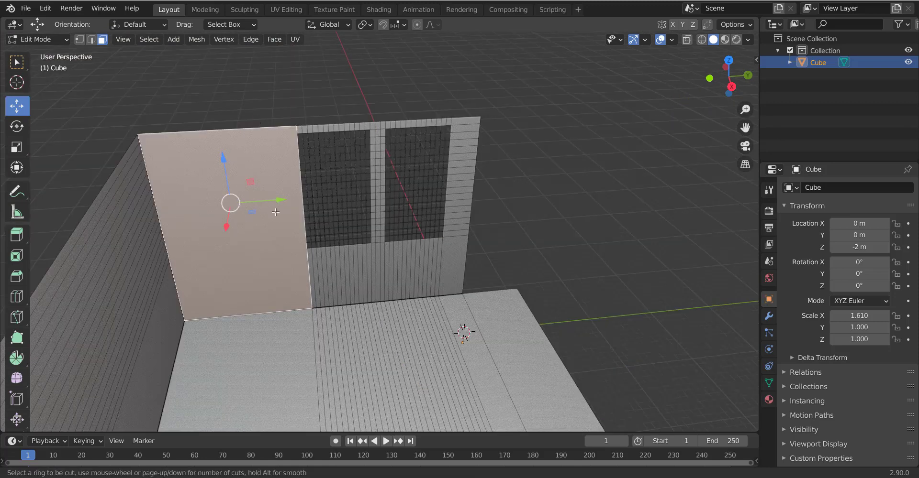
{"action": "left_click", "coordinate": [285, 194]}
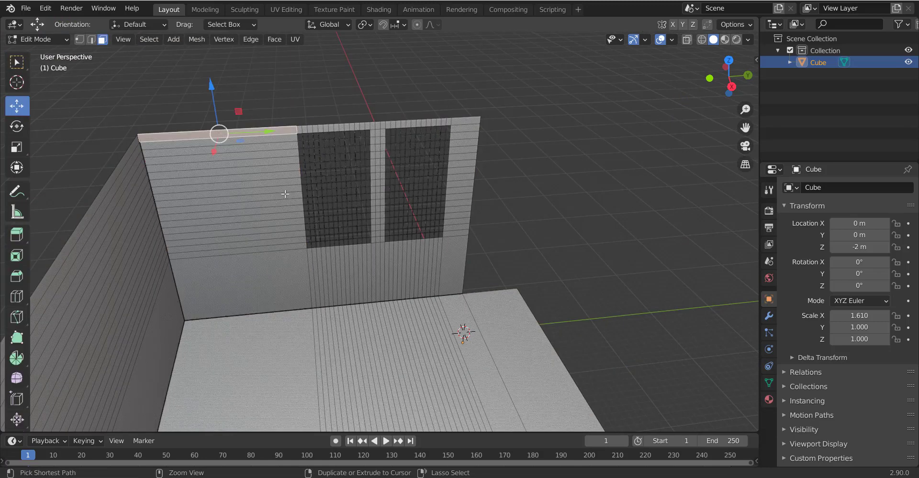
{"action": "left_click", "coordinate": [275, 163]}
{"action": "left_click", "coordinate": [289, 165]}
{"action": "key", "text": "ctrl+s"}
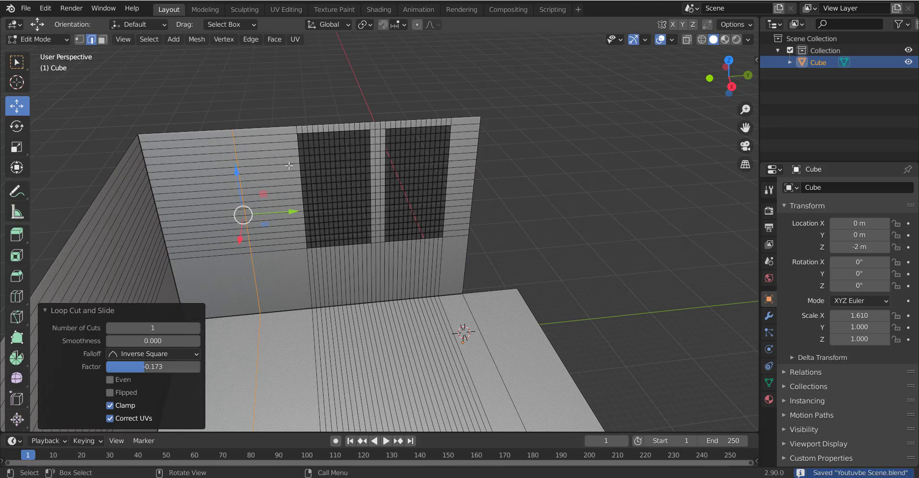
{"action": "key", "text": "g"}
{"action": "key", "text": "g"}
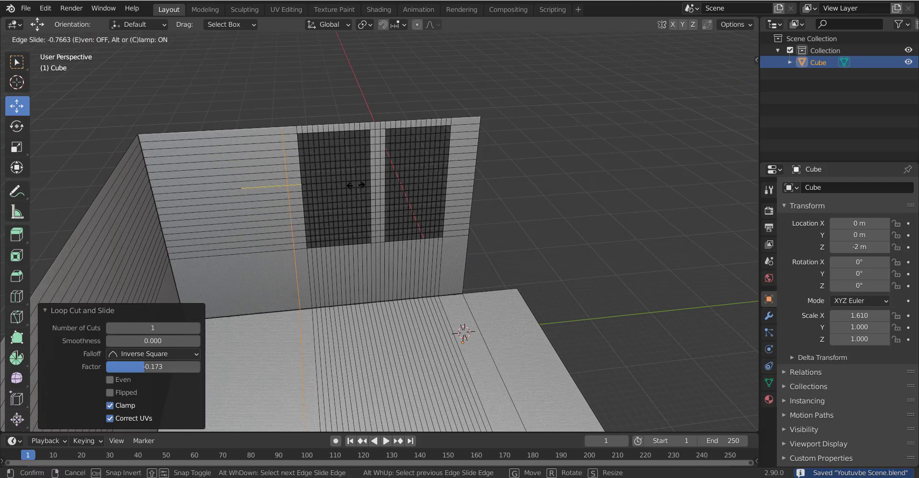
{"action": "left_click", "coordinate": [361, 186]}
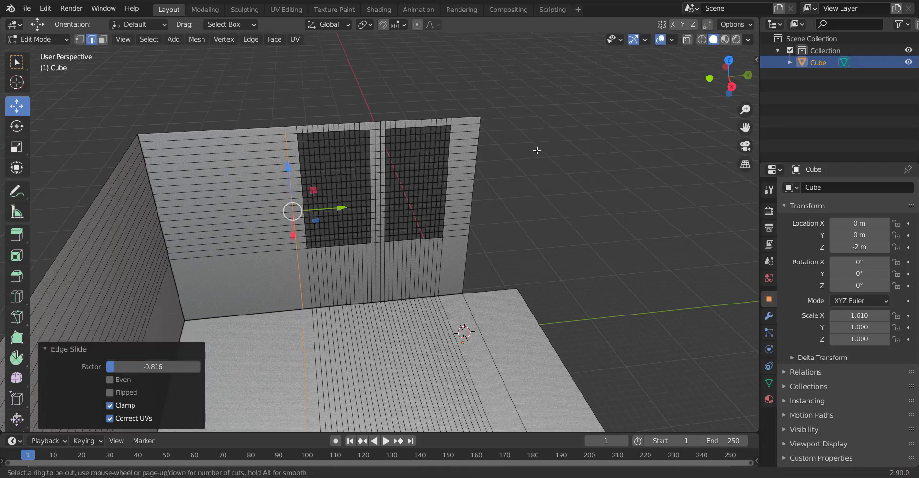
Step: Add a second vertical edge loop beside the right window and save
{"action": "left_click", "coordinate": [470, 136]}
{"action": "left_click", "coordinate": [467, 137]}
{"action": "key", "text": "ctrl+s"}
{"action": "key", "text": "3"}
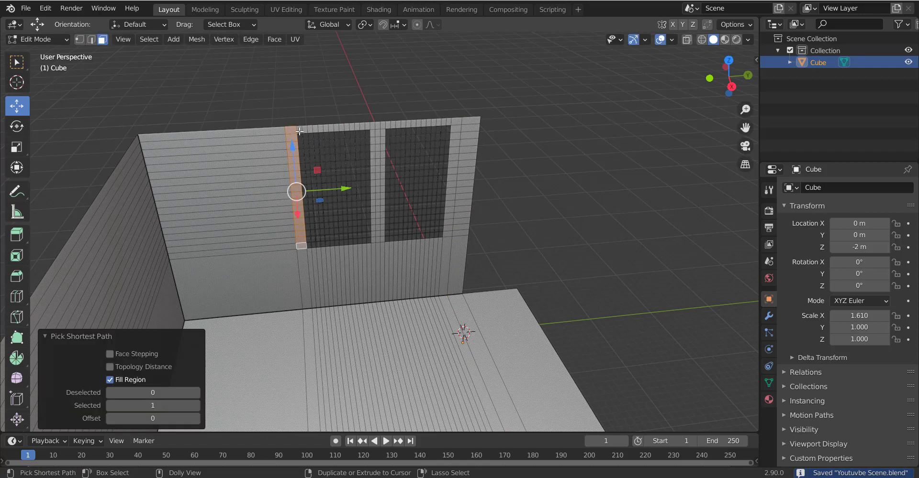
Step: Select the window area and box-deselect both inner grids in side view, leaving the frame
{"action": "left_click", "coordinate": [450, 232], "text": "ctrl+shift"}
{"action": "key", "text": "ctrl+s"}
{"action": "middle_click_drag", "start_coordinate": [543, 206], "coordinate": [481, 180]}
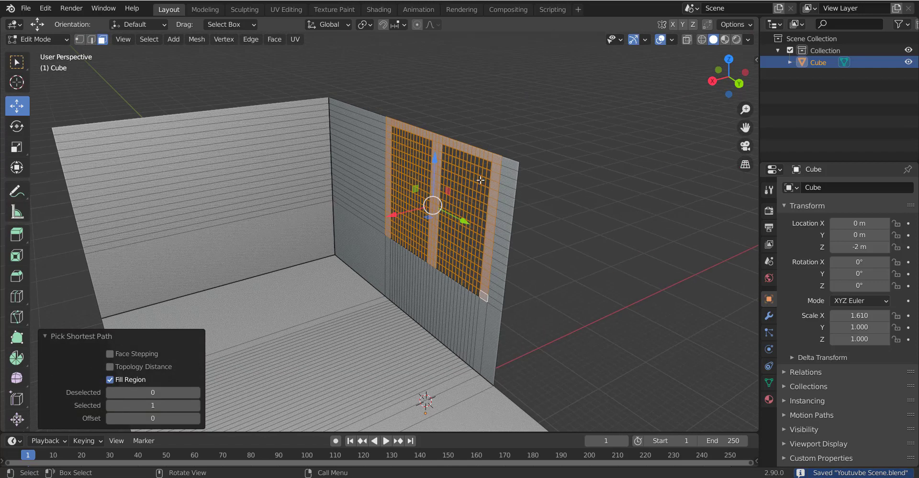
{"action": "key", "text": "KP_1"}
{"action": "key", "text": "KP_3"}
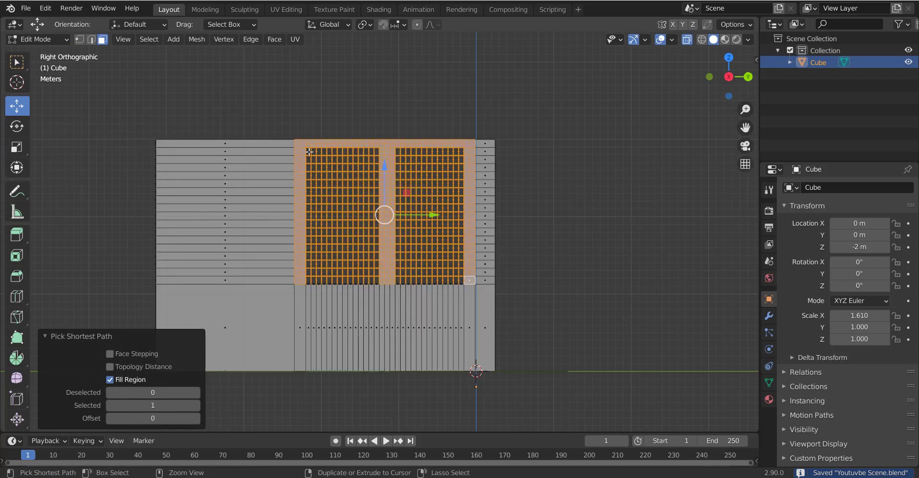
{"action": "left_click_drag", "start_coordinate": [401, 226], "coordinate": [462, 284], "text": "ctrl"}
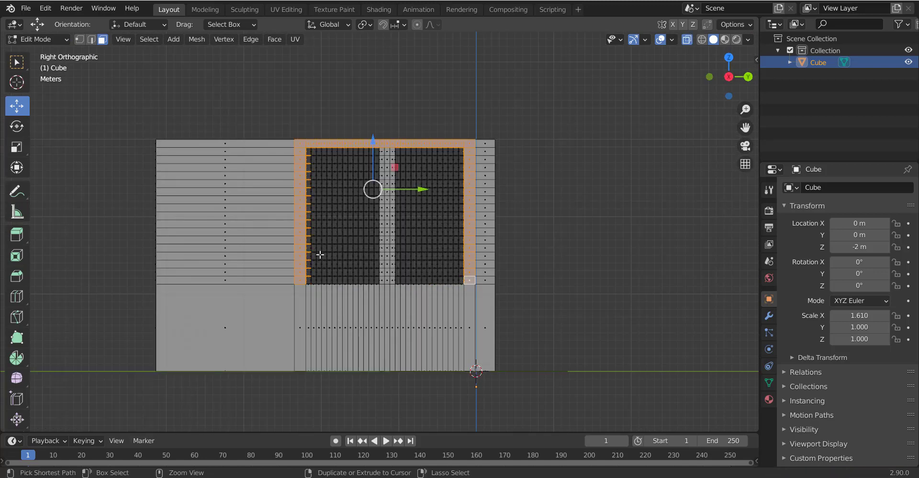
{"action": "left_click_drag", "start_coordinate": [307, 153], "coordinate": [319, 283], "text": "ctrl"}
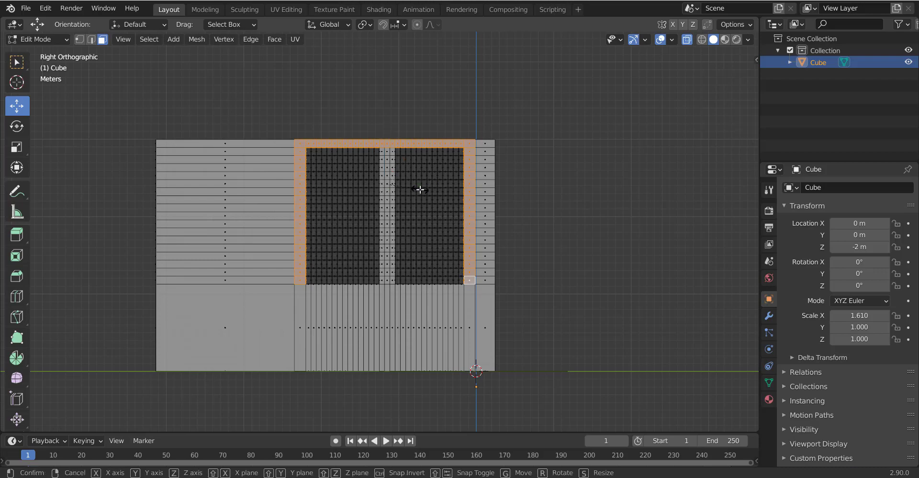
{"action": "key", "text": "s"}
{"action": "key", "text": "Escape"}
{"action": "key", "text": "ctrl+s"}
{"action": "mouse_move", "coordinate": [584, 169]}
{"action": "middle_mouse_down"}
{"action": "mouse_move", "coordinate": [446, 250]}
{"action": "mouse_move", "coordinate": [497, 207]}
{"action": "mouse_move", "coordinate": [430, 214]}
{"action": "middle_mouse_up"}
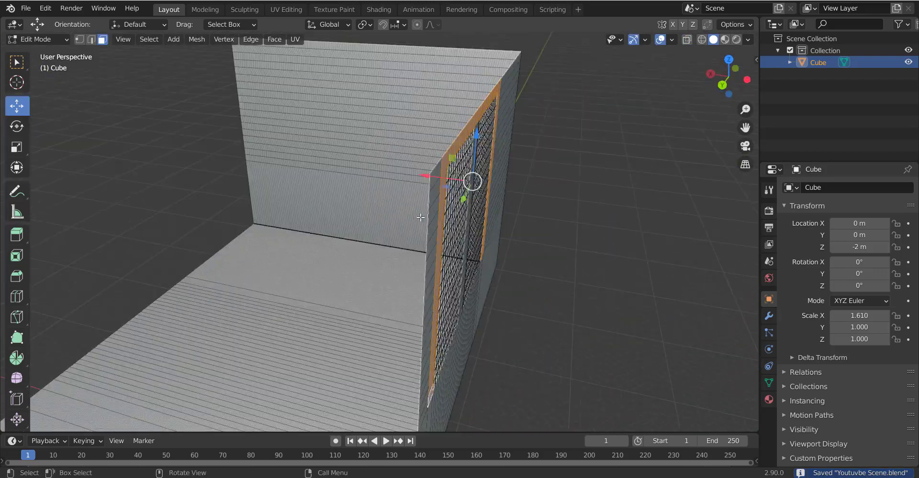
Step: Extrude the frame faces along normals by -0.1507, save, and select the outer wall's top strip
{"action": "key", "text": "alt+e"}
{"action": "left_click", "coordinate": [431, 228]}
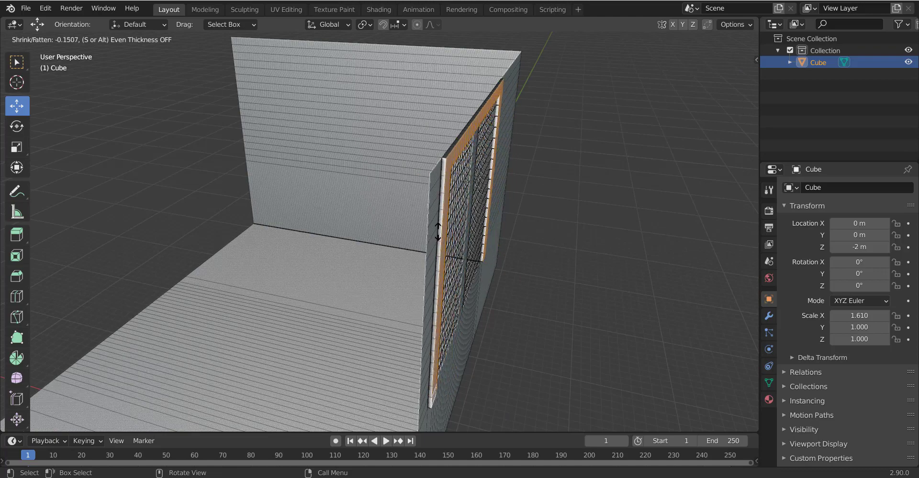
{"action": "left_click", "coordinate": [421, 226]}
{"action": "key", "text": "Tab"}
{"action": "mouse_move", "coordinate": [421, 226]}
{"action": "middle_mouse_down"}
{"action": "mouse_move", "coordinate": [549, 225]}
{"action": "mouse_move", "coordinate": [584, 147]}
{"action": "middle_mouse_up"}
{"action": "key", "text": "ctrl+s"}
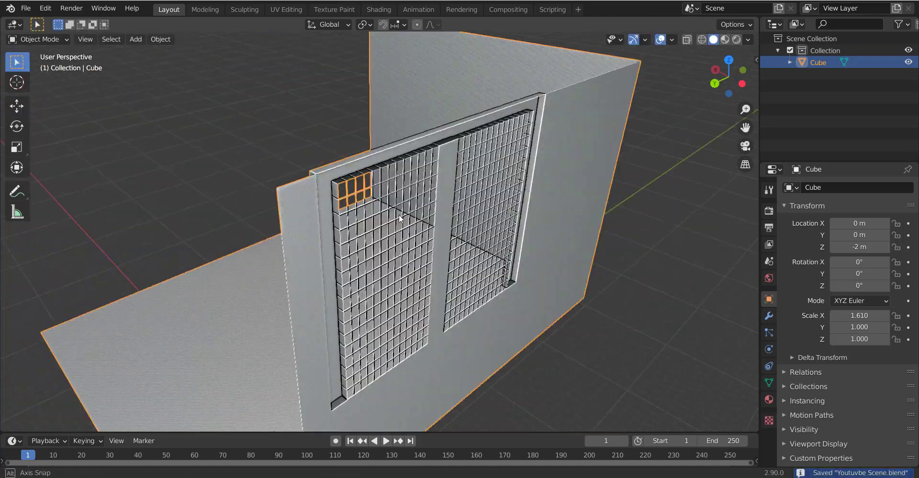
{"action": "key", "text": "Tab"}
{"action": "left_click", "coordinate": [584, 147]}
{"action": "left_click", "coordinate": [568, 97]}
Step: Select the outer wall faces around the windows, from the left column across to the upper right
{"action": "left_click", "coordinate": [550, 297], "text": "ctrl+shift"}
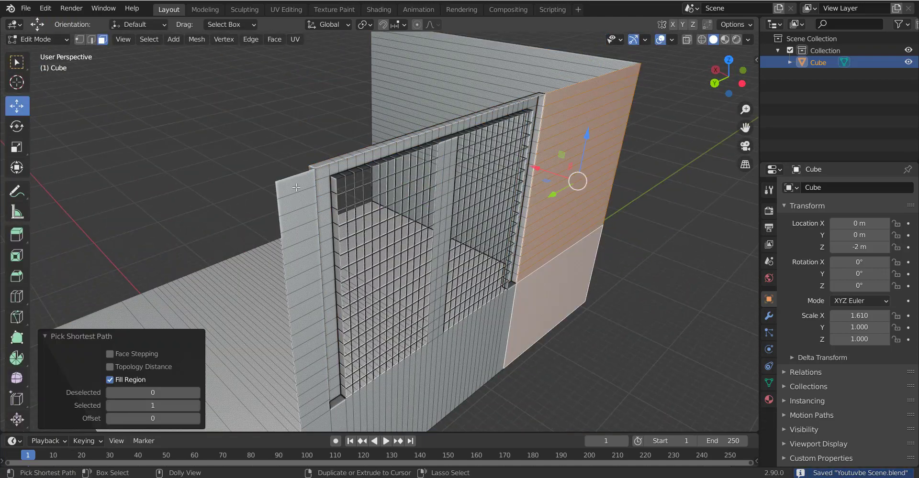
{"action": "left_click_drag", "start_coordinate": [299, 189], "coordinate": [305, 355]}
{"action": "scroll", "coordinate": [305, 354], "scroll_direction": "down", "scroll_amount": 5}
{"action": "middle_click_drag", "start_coordinate": [316, 330], "coordinate": [335, 222]}
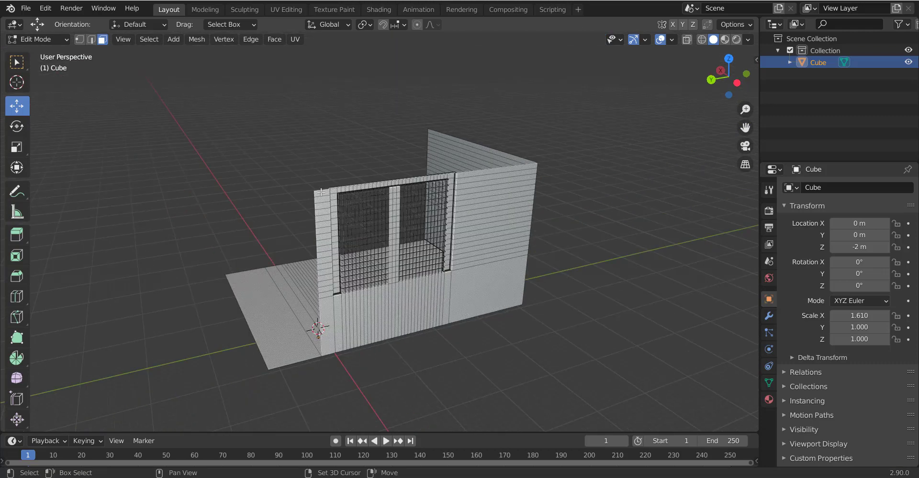
{"action": "left_click", "coordinate": [345, 333]}
{"action": "left_click", "coordinate": [507, 272], "text": "ctrl+shift"}
{"action": "mouse_move", "coordinate": [435, 236]}
{"action": "middle_mouse_down"}
{"action": "mouse_move", "coordinate": [582, 244]}
{"action": "mouse_move", "coordinate": [431, 209]}
{"action": "middle_mouse_up"}
{"action": "scroll", "coordinate": [531, 244], "scroll_direction": "up", "scroll_amount": 3}
{"action": "left_click", "coordinate": [282, 131]}
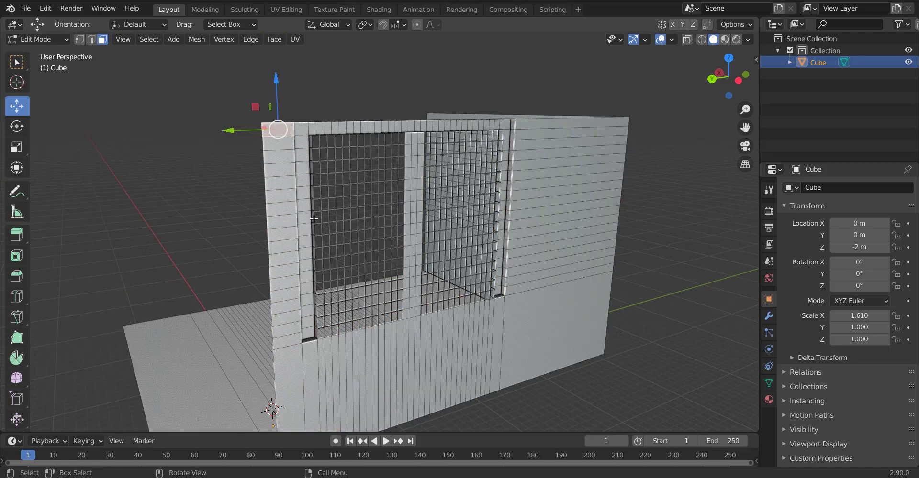
{"action": "left_click", "coordinate": [292, 357], "text": "ctrl+shift"}
{"action": "left_click", "coordinate": [557, 293], "text": "ctrl+shift"}
{"action": "left_click", "coordinate": [557, 124], "text": "ctrl+shift"}
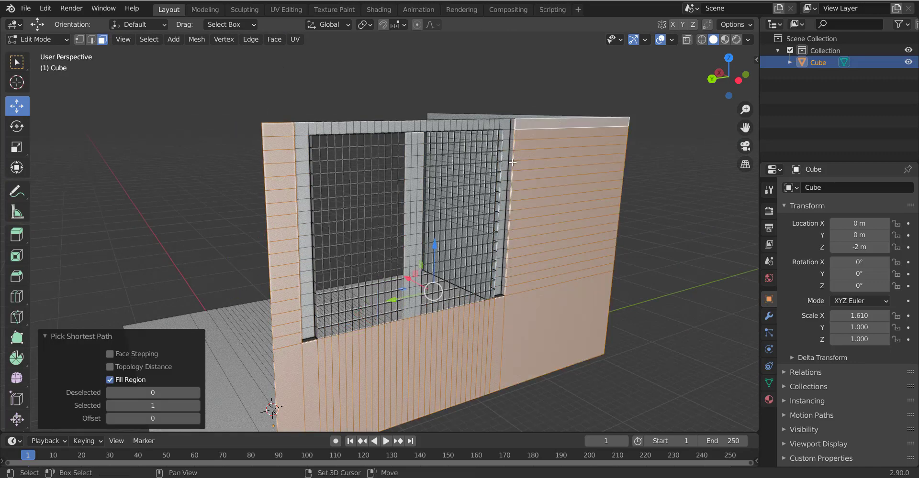
{"action": "middle_click_drag", "start_coordinate": [556, 124], "coordinate": [505, 230]}
Step: Extrude the selected wall strip along the X axis and save as Youtuvbe Scene.blend
{"action": "key", "text": "g"}
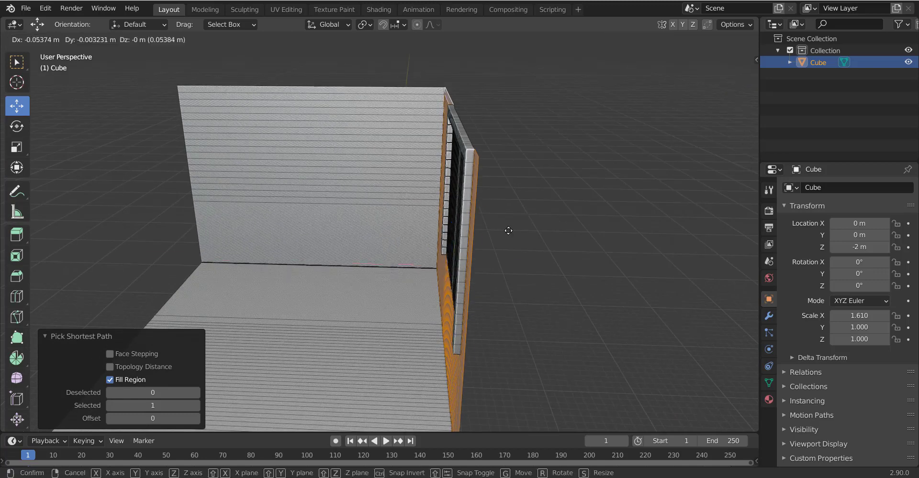
{"action": "key", "text": "x"}
{"action": "key", "text": "Escape"}
{"action": "key", "text": "e"}
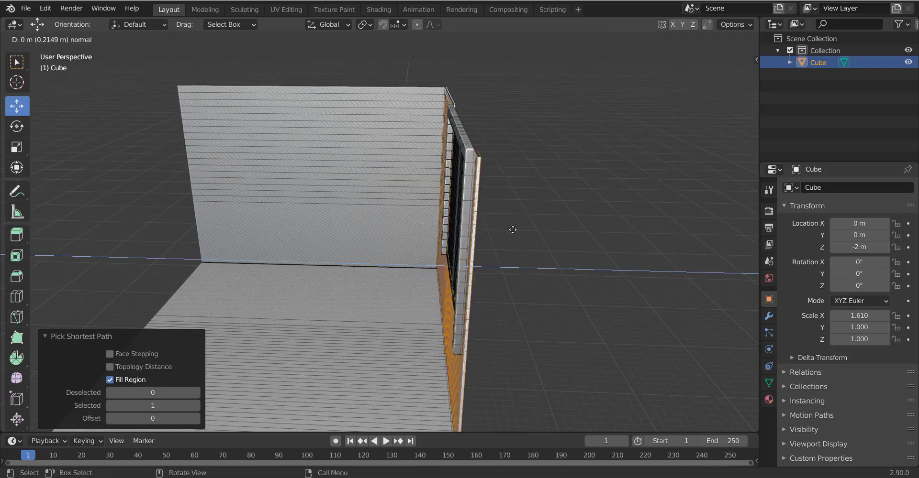
{"action": "key", "text": "x"}
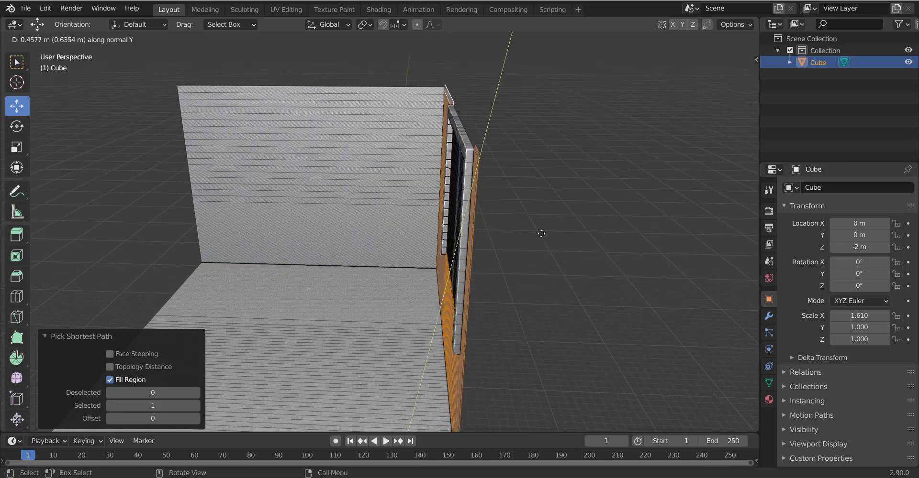
{"action": "key", "text": "x"}
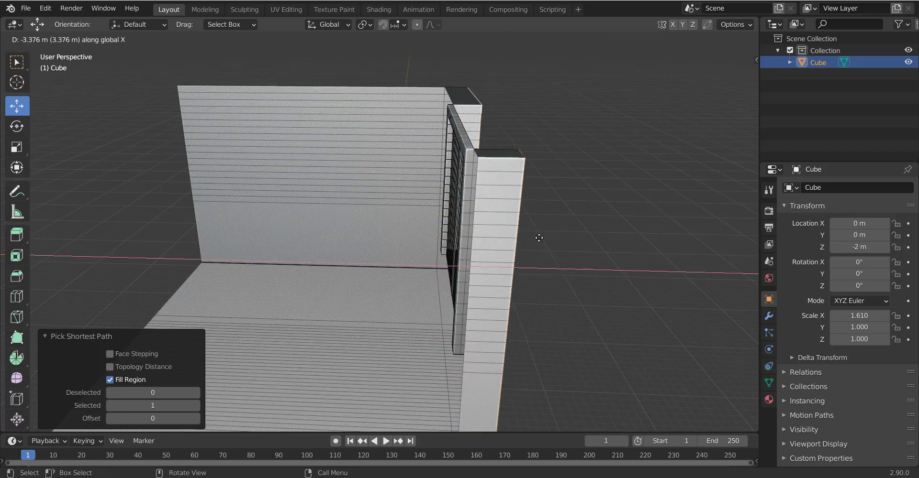
{"action": "left_click", "coordinate": [539, 238]}
{"action": "mouse_move", "coordinate": [539, 238]}
{"action": "middle_mouse_down"}
{"action": "mouse_move", "coordinate": [446, 245]}
{"action": "mouse_move", "coordinate": [588, 200]}
{"action": "middle_mouse_up"}
{"action": "scroll", "coordinate": [444, 245], "scroll_direction": "down", "scroll_amount": 3}
{"action": "key", "text": "ctrl+s"}
Step: Turn to a frontal view of the room and place the 3D cursor on the floor
{"action": "key", "text": "Tab"}
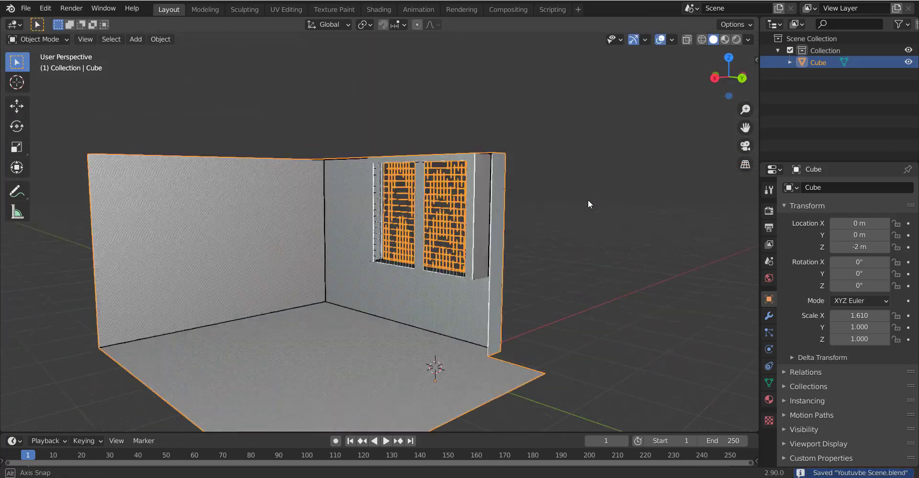
{"action": "scroll", "coordinate": [386, 240], "scroll_direction": "up", "scroll_amount": 3}
{"action": "scroll", "coordinate": [369, 200], "scroll_direction": "up", "scroll_amount": 4}
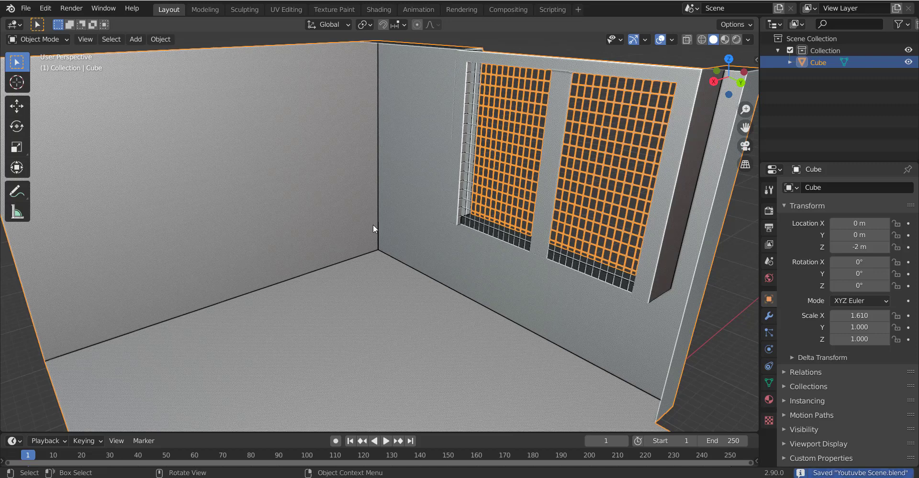
{"action": "scroll", "coordinate": [373, 226], "scroll_direction": "up", "scroll_amount": 2}
{"action": "middle_click_drag", "start_coordinate": [337, 295], "coordinate": [321, 295]}
{"action": "scroll", "coordinate": [321, 295], "scroll_direction": "down", "scroll_amount": 3}
{"action": "scroll", "coordinate": [287, 277], "scroll_direction": "down", "scroll_amount": 3}
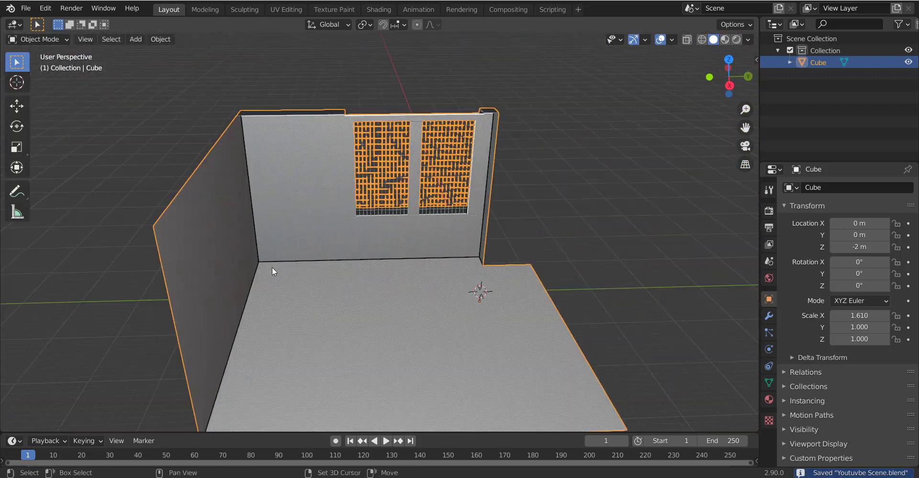
{"action": "right_click", "coordinate": [318, 290], "text": "shift"}
Step: Duplicate the left floor section in place in Edit Mode
{"action": "key", "text": "Tab"}
{"action": "left_click", "coordinate": [317, 289]}
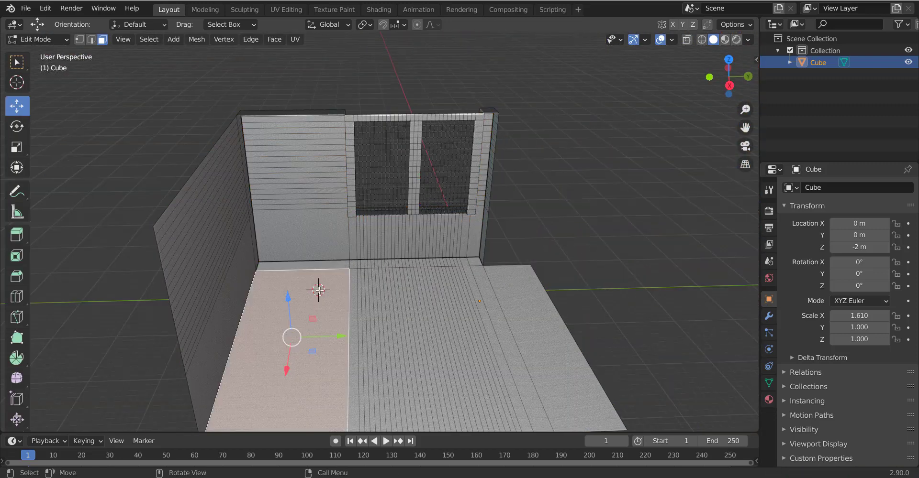
{"action": "key", "text": "shift+d"}
{"action": "right_click", "coordinate": [483, 293]}
Step: Narrow the copied floor panel along X to 0.767 and shift it sideways
{"action": "key", "text": "s"}
{"action": "key", "text": "x"}
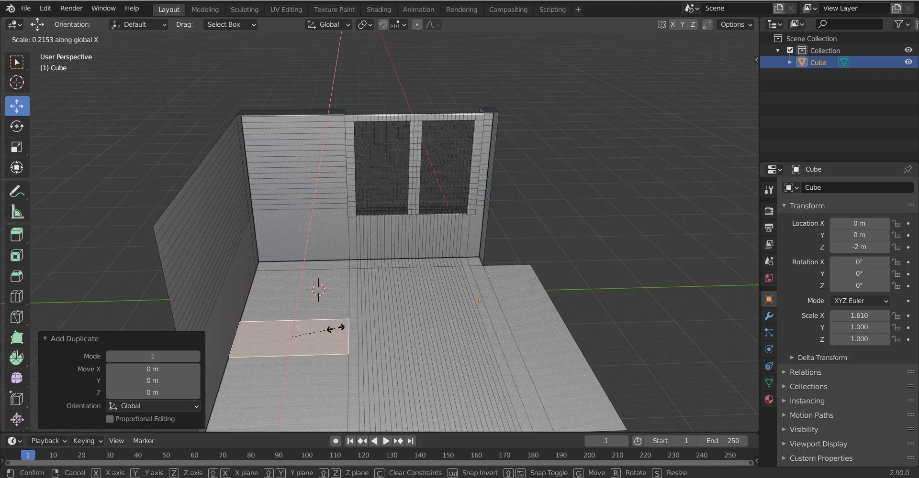
{"action": "left_click", "coordinate": [354, 318]}
{"action": "key", "text": "g"}
{"action": "key", "text": "x"}
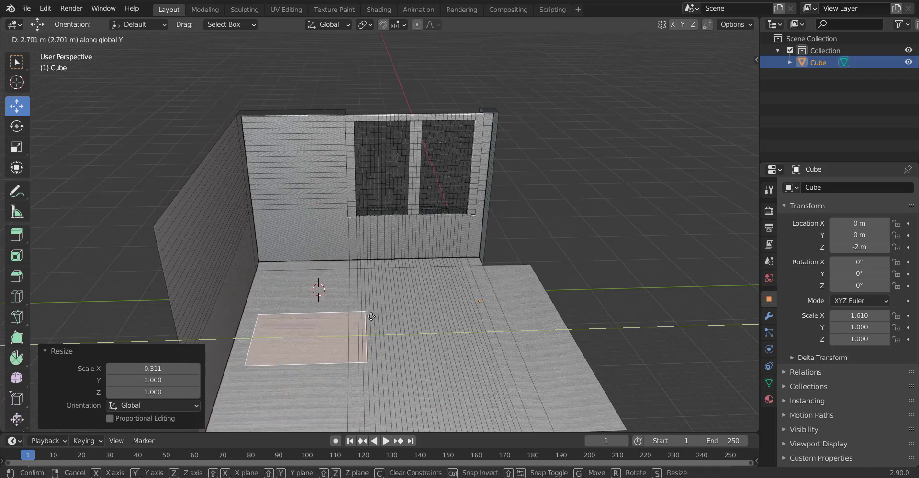
{"action": "left_click", "coordinate": [381, 263]}
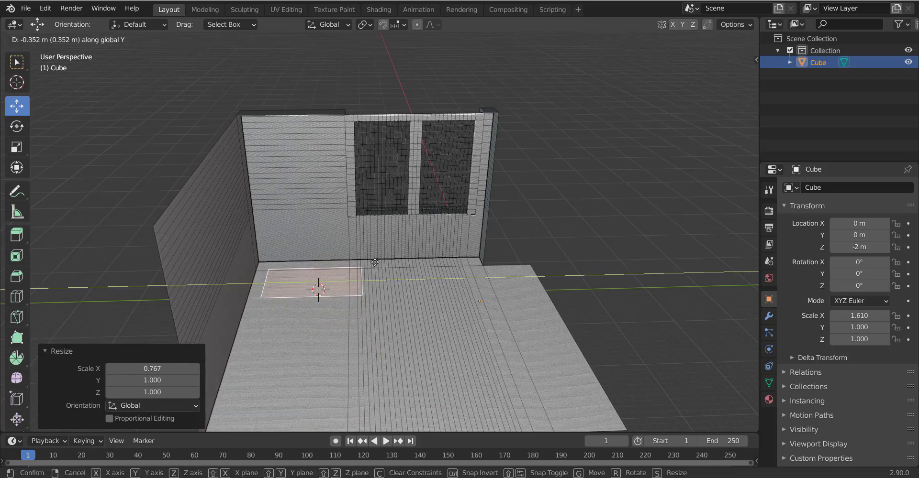
Step: Nudge the panel into place, save, and lift it off the floor along Z
{"action": "key", "text": "g"}
{"action": "key", "text": "y"}
{"action": "left_click", "coordinate": [378, 265]}
{"action": "key", "text": "ctrl+s"}
{"action": "middle_click_drag", "start_coordinate": [378, 265], "coordinate": [363, 268]}
{"action": "key", "text": "g"}
{"action": "key", "text": "z"}
{"action": "left_click", "coordinate": [366, 221]}
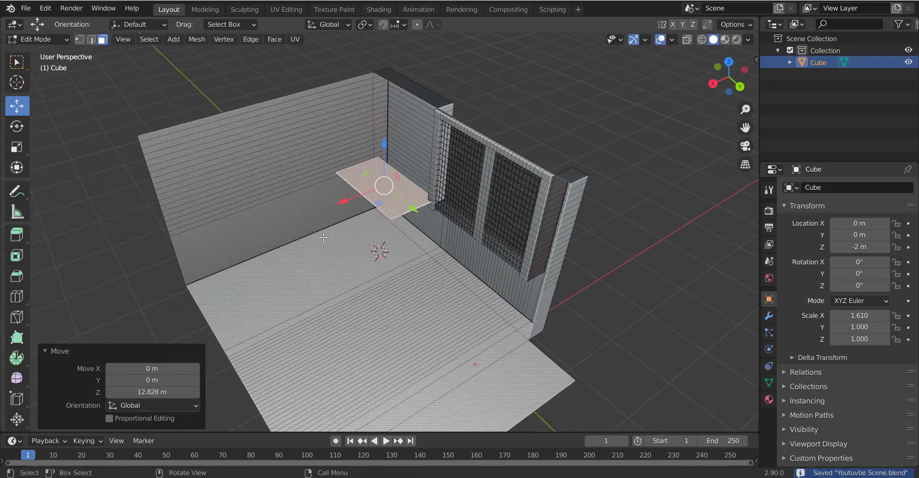
Step: Shift the raised panel along X toward the window-wall corner, cancelling one stray move
{"action": "scroll", "coordinate": [365, 221], "scroll_direction": "up", "scroll_amount": 4}
{"action": "middle_click_drag", "start_coordinate": [366, 221], "coordinate": [429, 271]}
{"action": "key", "text": "g"}
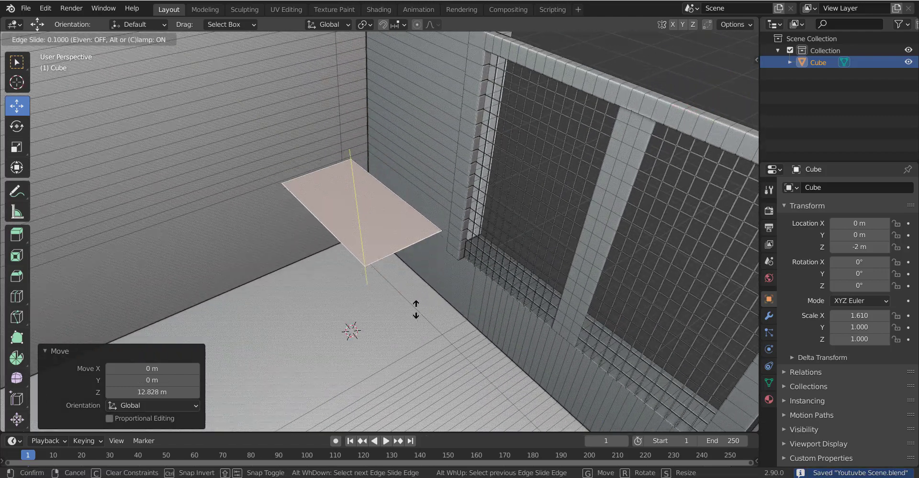
{"action": "key", "text": "x"}
{"action": "left_click", "coordinate": [415, 326]}
{"action": "key", "text": "g"}
{"action": "key", "text": "x"}
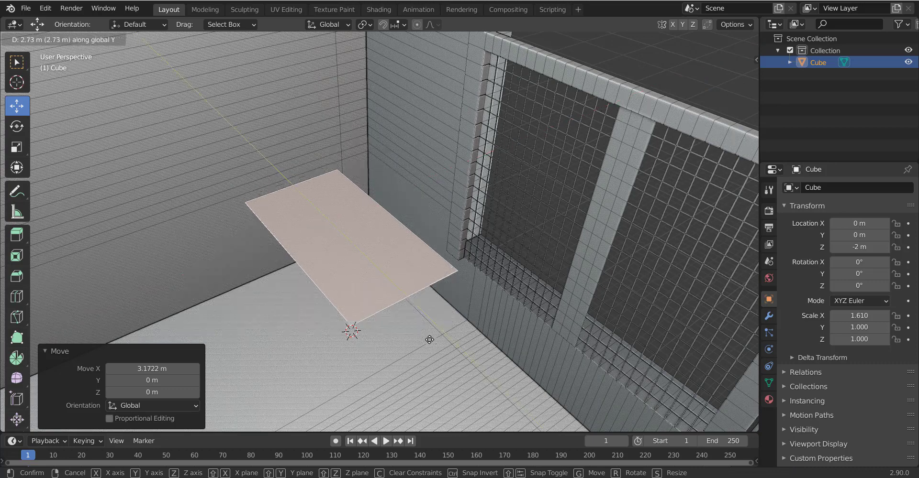
{"action": "right_click", "coordinate": [427, 336]}
Step: Fine-tune the raised panel's X position, saving along the way
{"action": "key", "text": "g"}
{"action": "key", "text": "x"}
{"action": "left_click", "coordinate": [440, 325]}
{"action": "key", "text": "ctrl+s"}
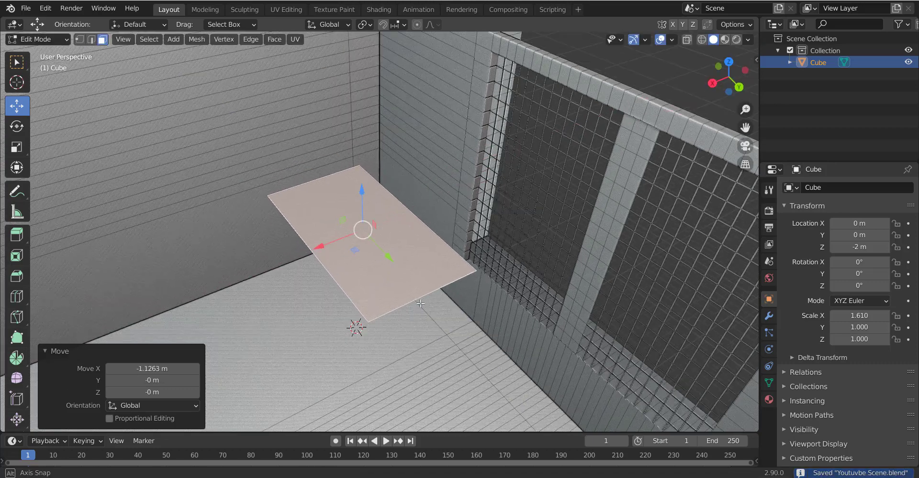
{"action": "middle_click_drag", "start_coordinate": [440, 326], "coordinate": [430, 292]}
{"action": "key", "text": "g"}
{"action": "key", "text": "x"}
{"action": "left_click", "coordinate": [434, 287]}
Step: Slide the desk top along Y against the back wall and save
{"action": "key", "text": "g"}
{"action": "key", "text": "y"}
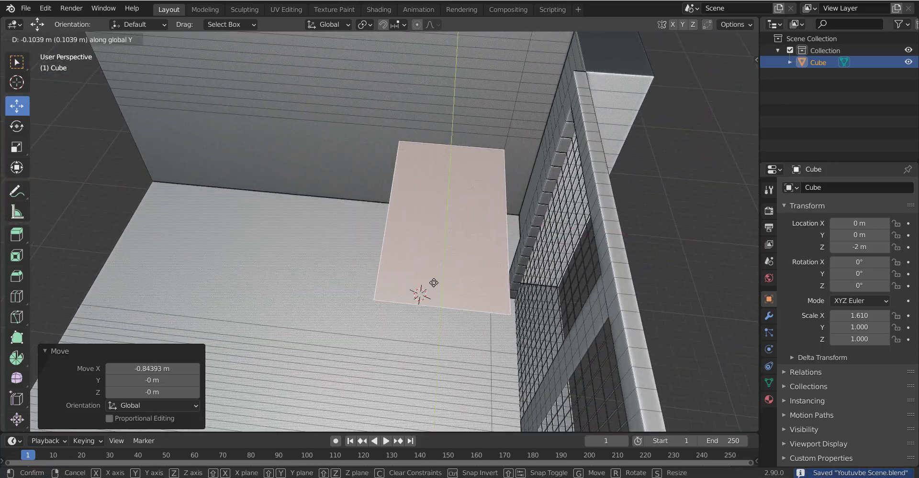
{"action": "left_click", "coordinate": [434, 273]}
{"action": "scroll", "coordinate": [420, 269], "scroll_direction": "down", "scroll_amount": 3}
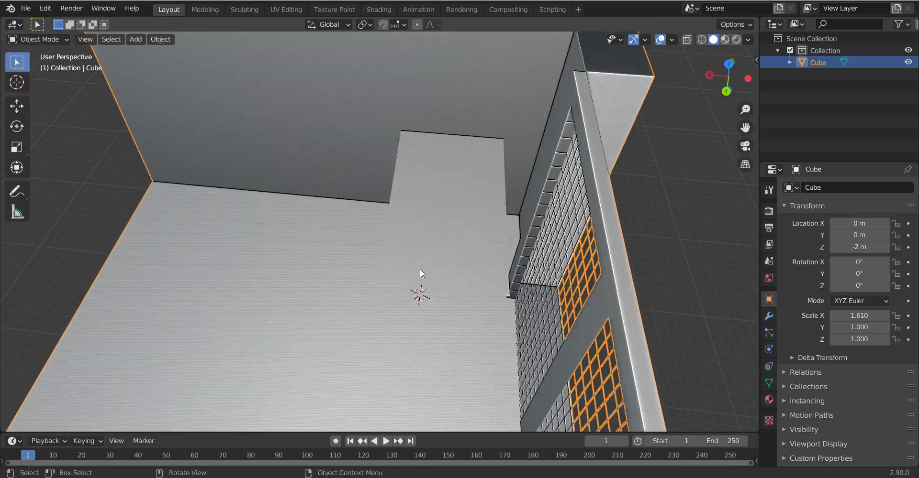
{"action": "scroll", "coordinate": [477, 190], "scroll_direction": "down", "scroll_amount": 3}
{"action": "middle_click_drag", "start_coordinate": [477, 190], "coordinate": [398, 252]}
{"action": "key", "text": "ctrl+s"}
{"action": "scroll", "coordinate": [392, 280], "scroll_direction": "up", "scroll_amount": 2}
Step: Reposition the desk top mesh along Y and X in Edit Mode, then save
{"action": "key", "text": "Tab"}
{"action": "middle_click_drag", "start_coordinate": [393, 281], "coordinate": [390, 290]}
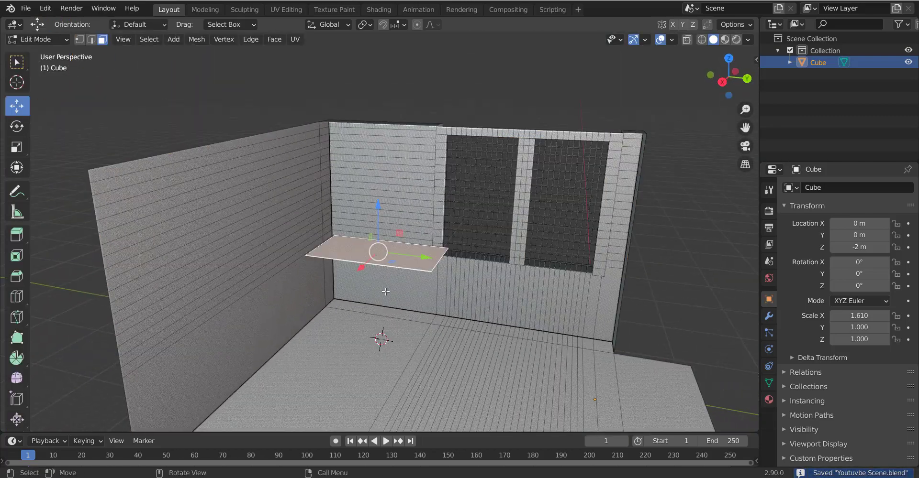
{"action": "key", "text": "g"}
{"action": "key", "text": "x"}
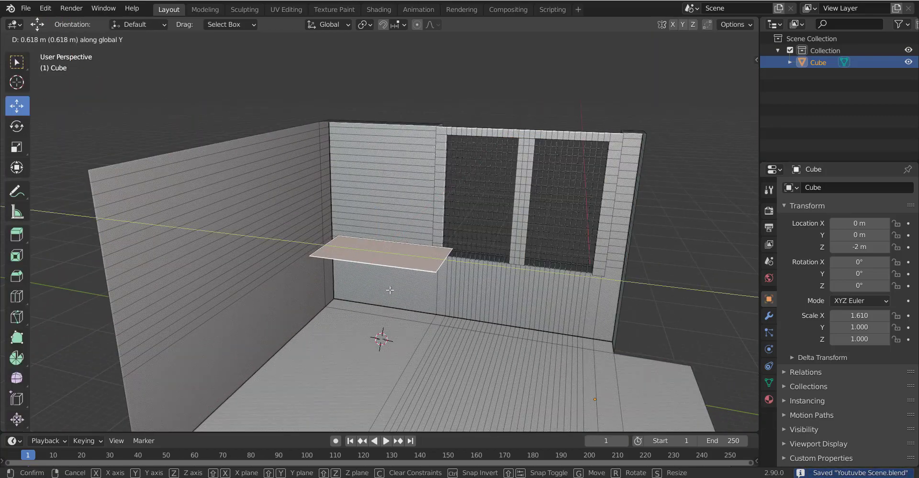
{"action": "left_click", "coordinate": [390, 290]}
{"action": "key", "text": "g"}
{"action": "key", "text": "x"}
{"action": "left_click", "coordinate": [383, 296]}
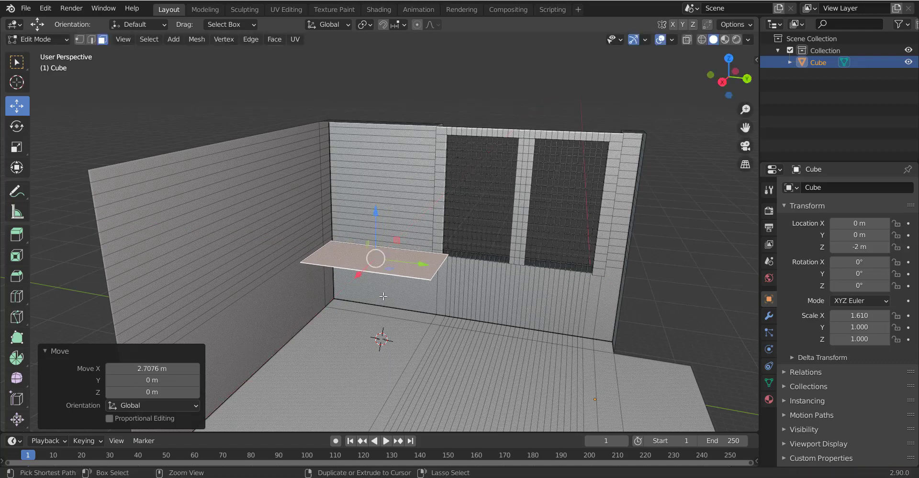
{"action": "key", "text": "Tab"}
{"action": "key", "text": "ctrl+s"}
{"action": "mouse_move", "coordinate": [383, 296]}
{"action": "middle_mouse_down"}
{"action": "mouse_move", "coordinate": [418, 257]}
{"action": "mouse_move", "coordinate": [441, 247]}
{"action": "mouse_move", "coordinate": [459, 268]}
{"action": "mouse_move", "coordinate": [483, 243]}
{"action": "middle_mouse_up"}
{"action": "scroll", "coordinate": [418, 257], "scroll_direction": "up", "scroll_amount": 4}
Step: Add a loop cut across the desk top and bevel it into a narrow strip
{"action": "key", "text": "Tab"}
{"action": "key", "text": "ctrl+r"}
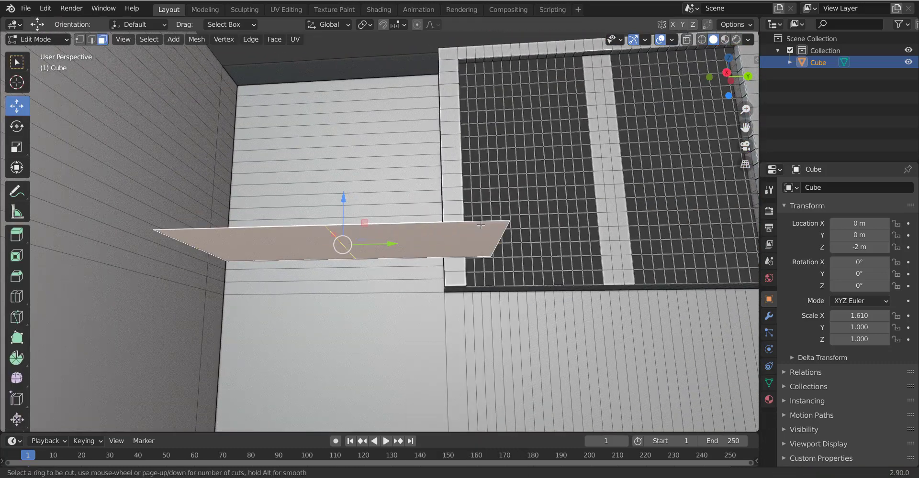
{"action": "left_click", "coordinate": [480, 225]}
{"action": "right_click", "coordinate": [645, 258]}
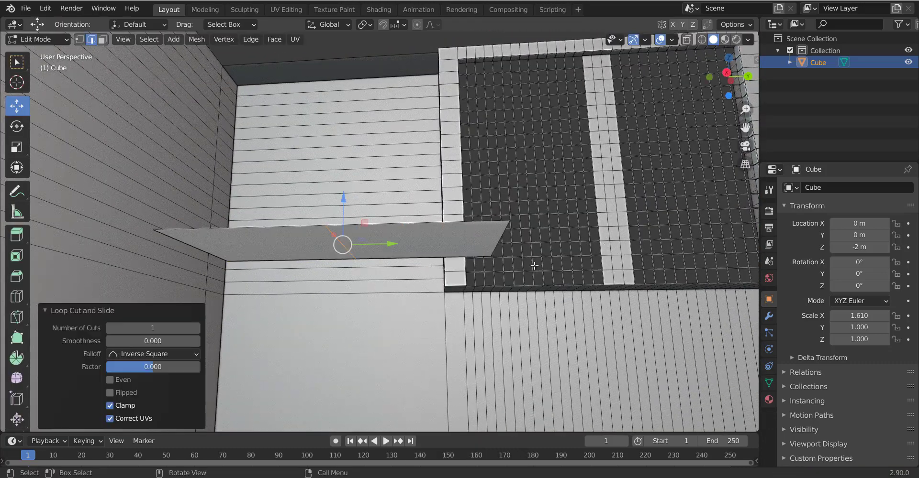
{"action": "key", "text": "ctrl+b"}
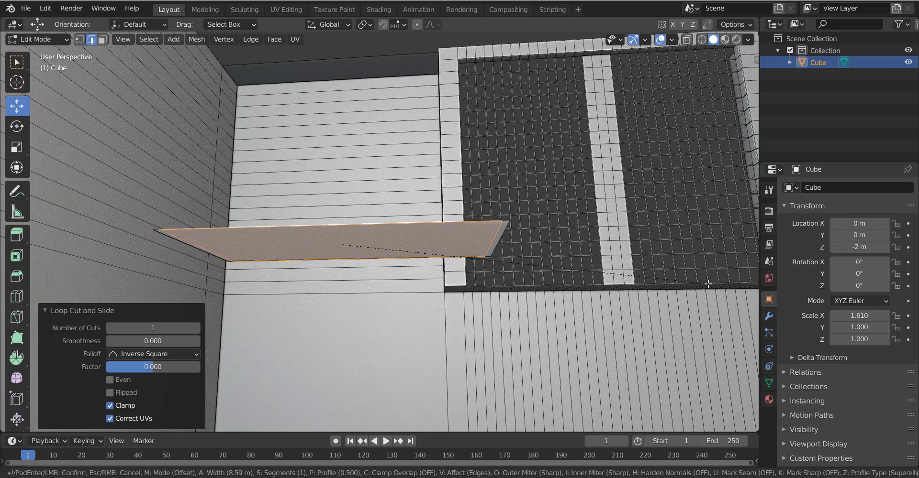
{"action": "left_click", "coordinate": [344, 246]}
Step: Save and select the thin strip face at the desk top's end
{"action": "key", "text": "ctrl+z"}
{"action": "key", "text": "ctrl+s"}
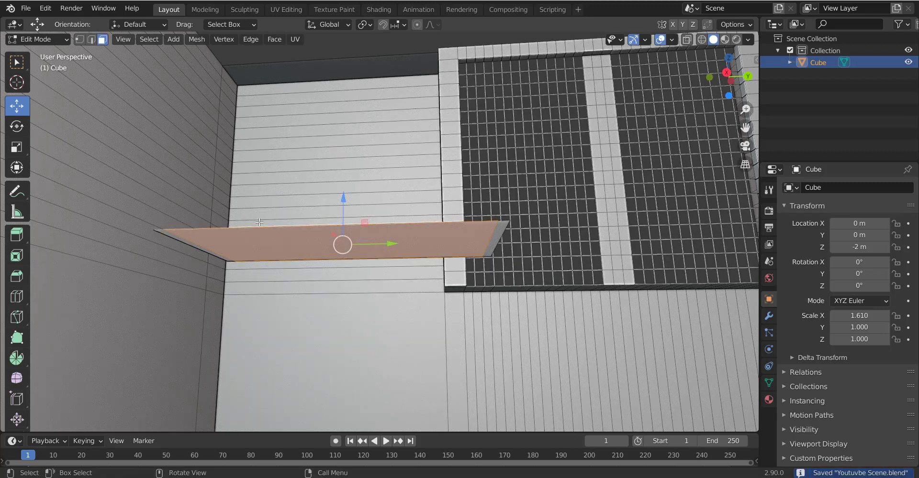
{"action": "left_click", "coordinate": [187, 246]}
{"action": "left_click", "coordinate": [493, 241]}
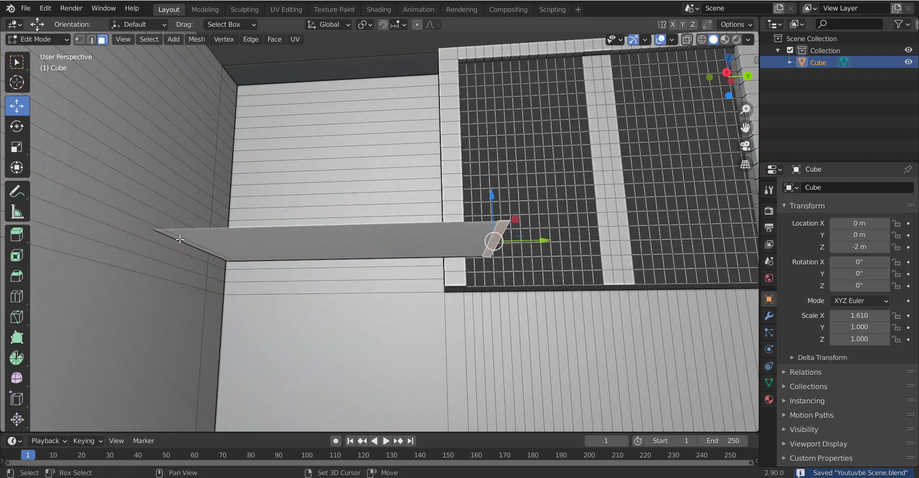
{"action": "middle_click_drag", "start_coordinate": [289, 246], "coordinate": [397, 283]}
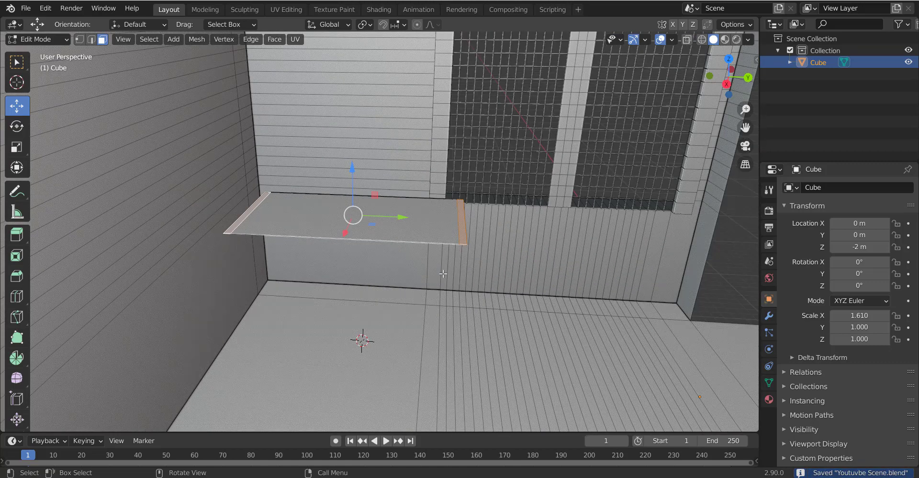
Step: Try extruding the end faces down into legs, cancelling and undoing each attempt
{"action": "key", "text": "e"}
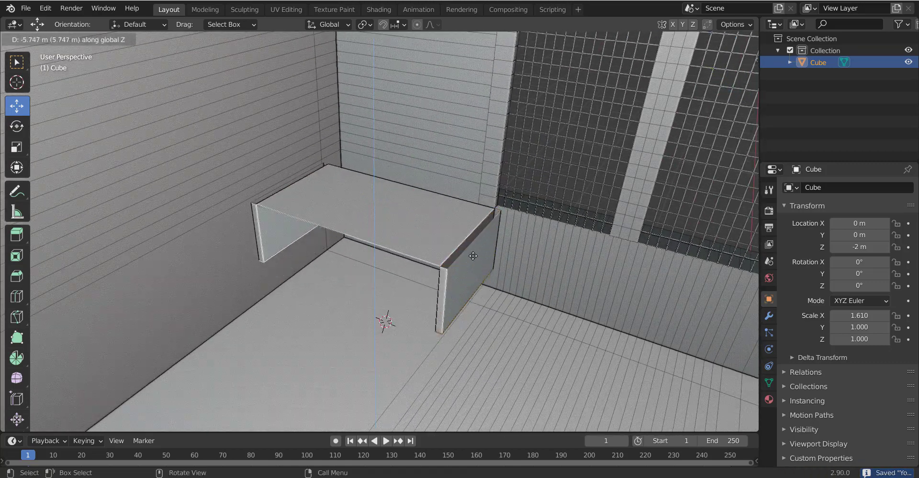
{"action": "right_click", "coordinate": [529, 237]}
{"action": "key", "text": "ctrl+z"}
{"action": "key", "text": "e"}
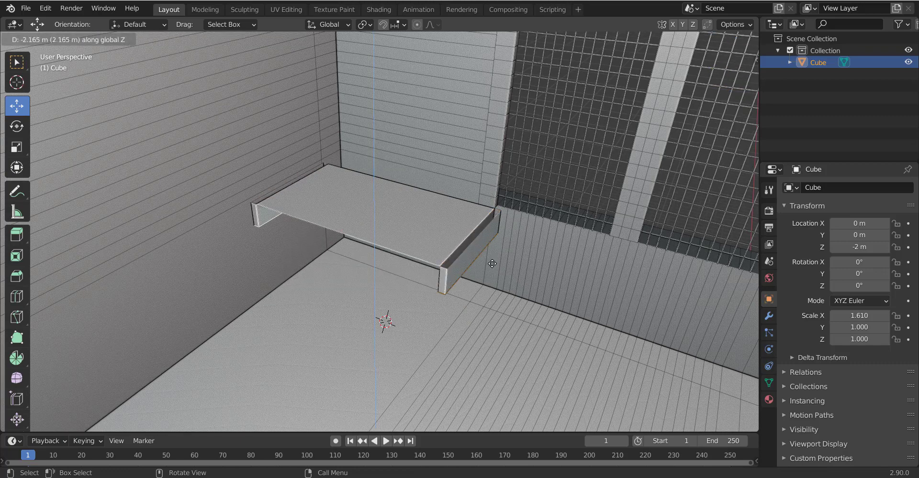
{"action": "right_click", "coordinate": [462, 257]}
{"action": "key", "text": "ctrl+z"}
{"action": "key", "text": "e"}
{"action": "right_click", "coordinate": [487, 260]}
{"action": "key", "text": "ctrl+z"}
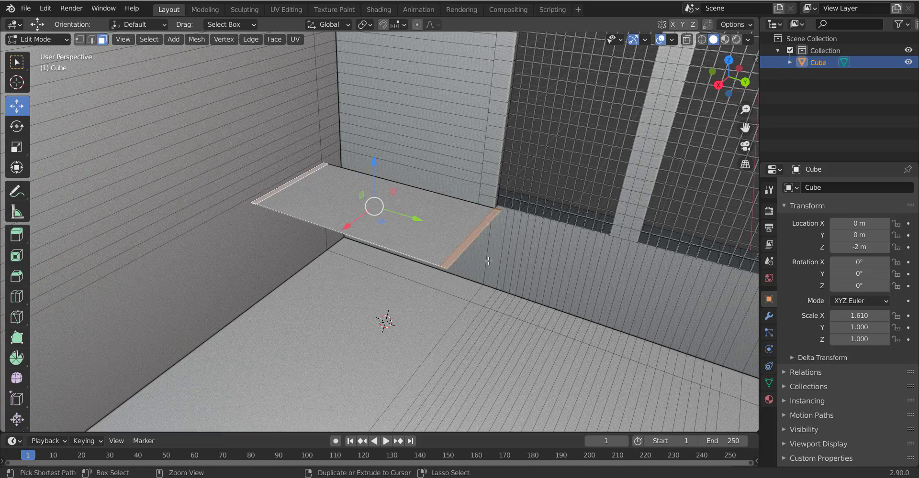
{"action": "key", "text": "ctrl+z"}
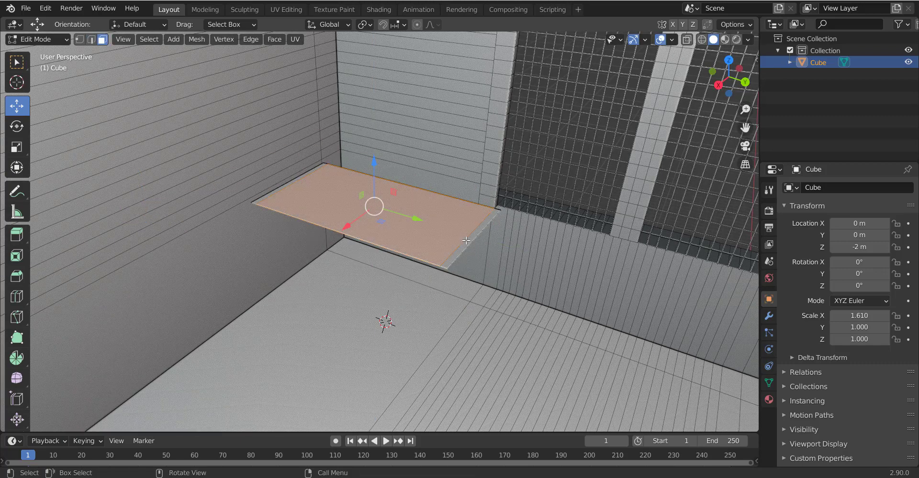
{"action": "key", "text": "ctrl+shift+z"}
{"action": "key", "text": "e"}
{"action": "right_click", "coordinate": [484, 261]}
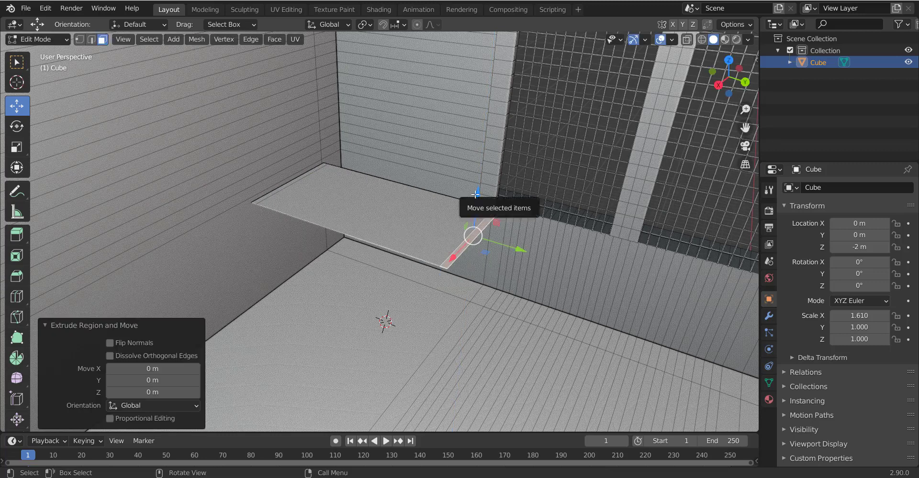
{"action": "key", "text": "ctrl+z"}
{"action": "key", "text": "ctrl+z"}
{"action": "key", "text": "ctrl+z"}
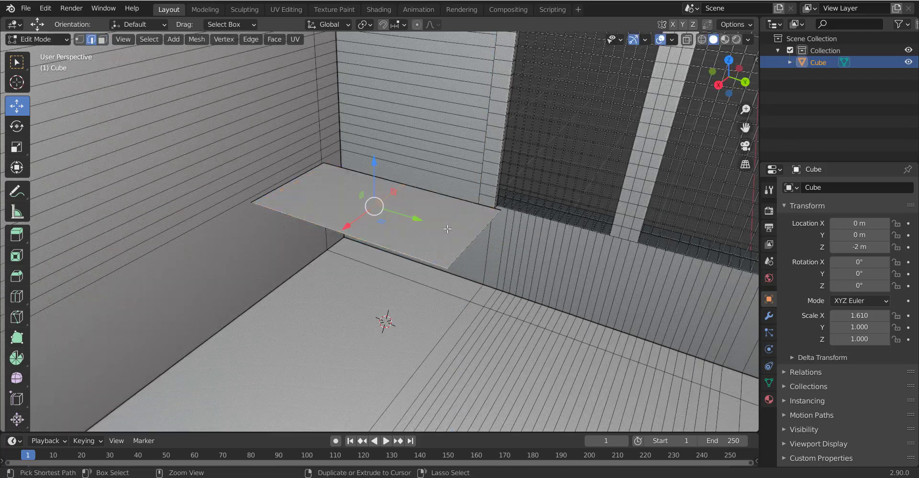
Step: Cut an edge loop across the shelf, slid near its end, and save
{"action": "left_click", "coordinate": [367, 232]}
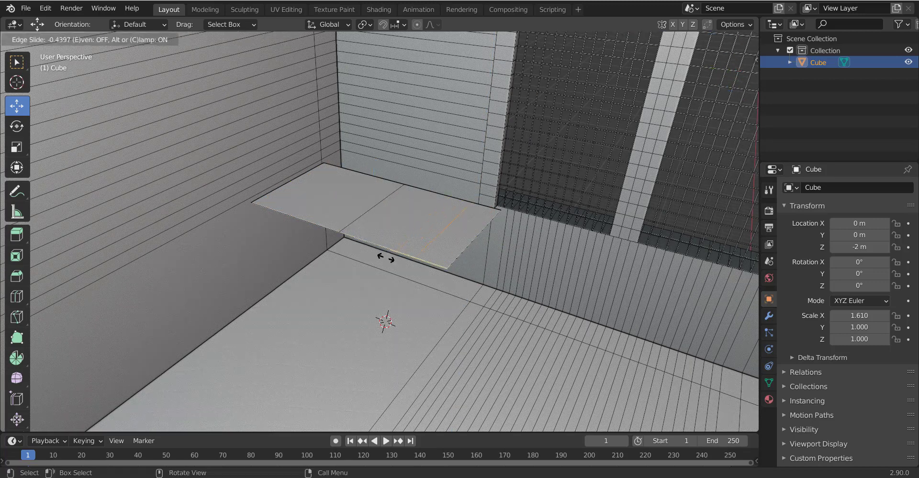
{"action": "left_click", "coordinate": [401, 279]}
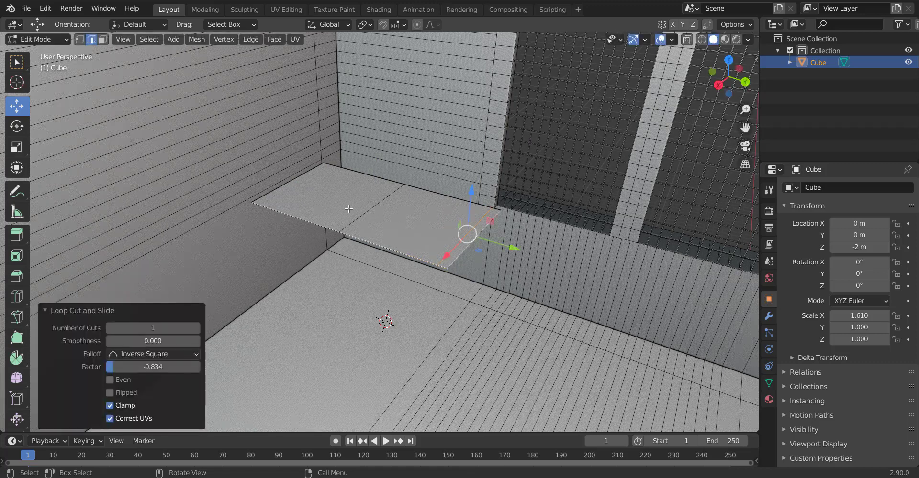
{"action": "key", "text": "ctrl+z"}
{"action": "key", "text": "ctrl+r"}
{"action": "left_click", "coordinate": [356, 216]}
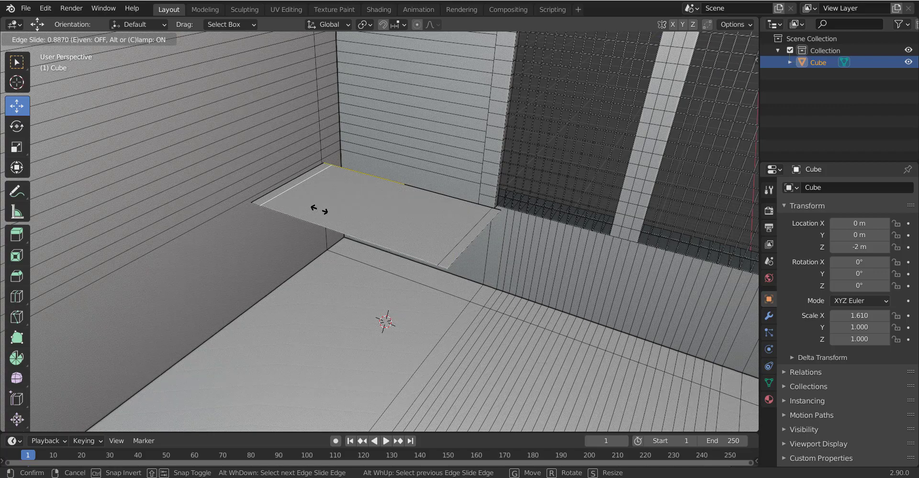
{"action": "left_click", "coordinate": [318, 211]}
{"action": "key", "text": "ctrl+s"}
Step: Select the shelf's top face and both end strips, abandoning a vertical move
{"action": "middle_click_drag", "start_coordinate": [318, 211], "coordinate": [252, 243]}
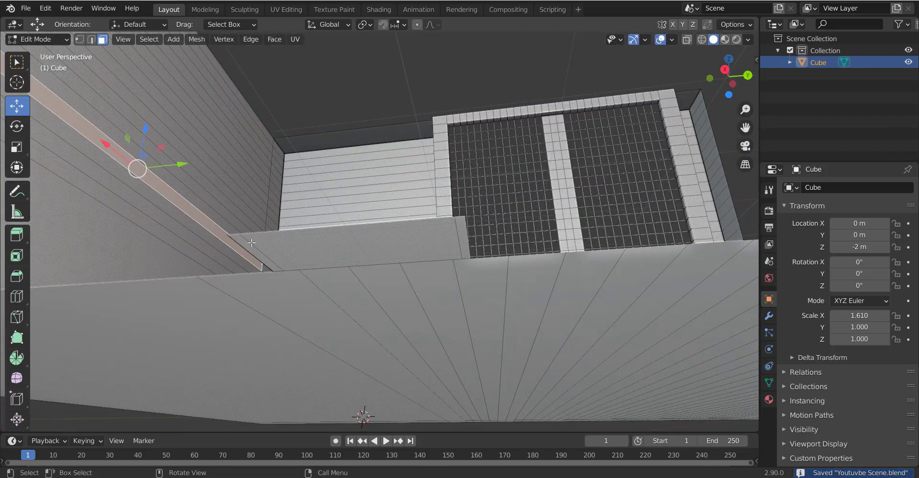
{"action": "left_click", "coordinate": [251, 243]}
{"action": "left_click", "coordinate": [463, 236]}
{"action": "left_click", "coordinate": [249, 245], "text": "shift"}
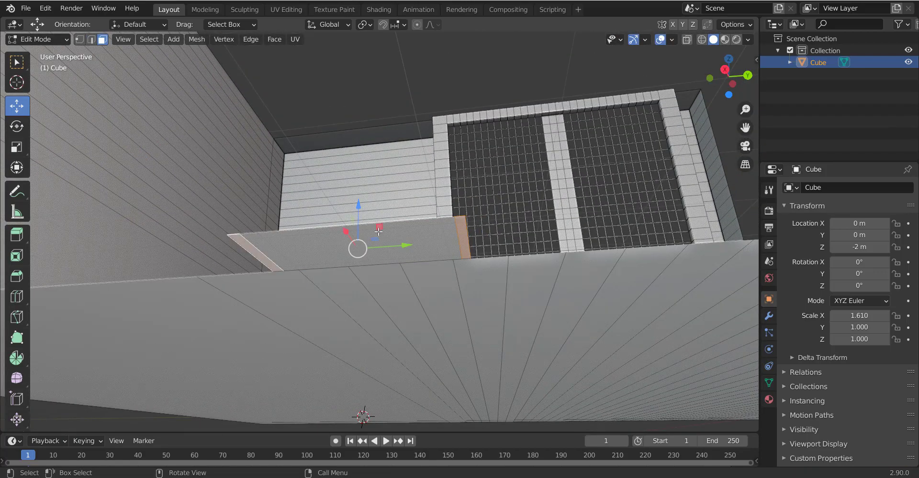
{"action": "middle_click_drag", "start_coordinate": [248, 245], "coordinate": [442, 277]}
{"action": "key", "text": "g"}
{"action": "key", "text": "z"}
{"action": "key", "text": "Escape"}
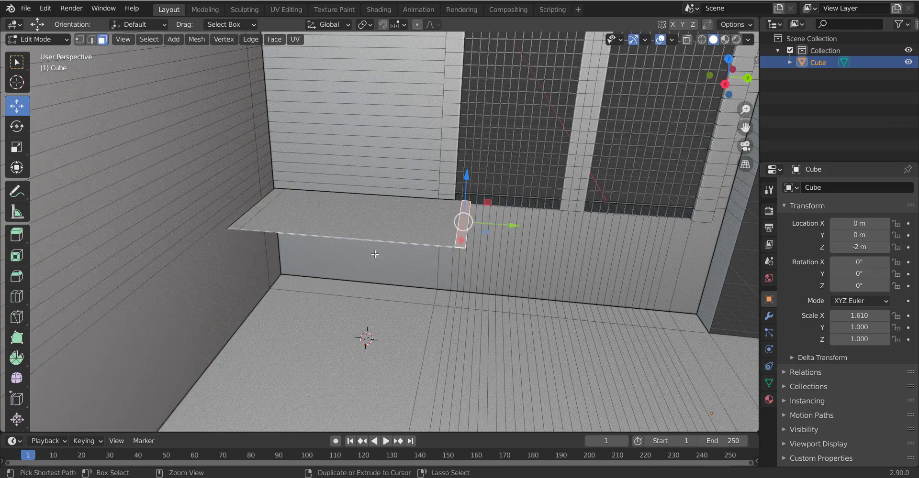
Step: Select the shelf slab's face and delete it with X > Faces
{"action": "left_click", "coordinate": [346, 232]}
{"action": "key", "text": "ctrl+i"}
{"action": "left_click", "coordinate": [449, 222]}
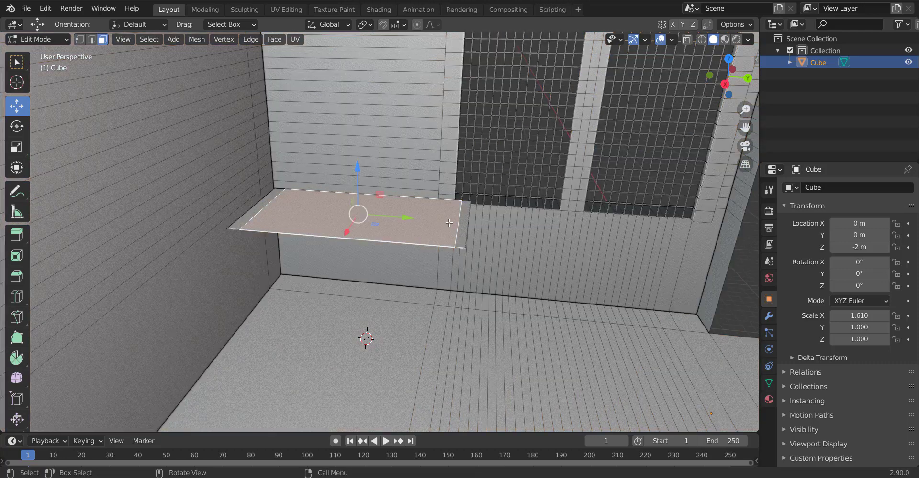
{"action": "key", "text": "x"}
{"action": "left_click", "coordinate": [449, 224]}
Step: Save, return to Object Mode, add a new plane and enlarge it
{"action": "key", "text": "ctrl+s"}
{"action": "key", "text": "Tab"}
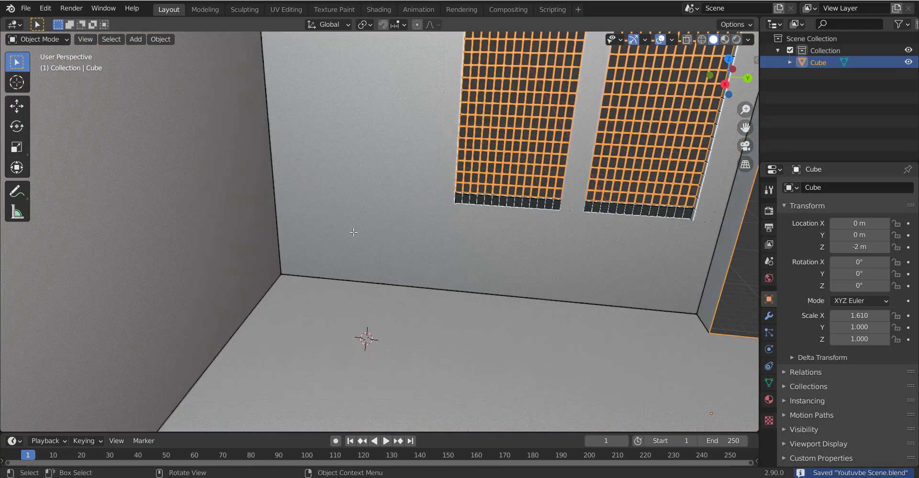
{"action": "key", "text": "shift+a"}
{"action": "left_click", "coordinate": [402, 225]}
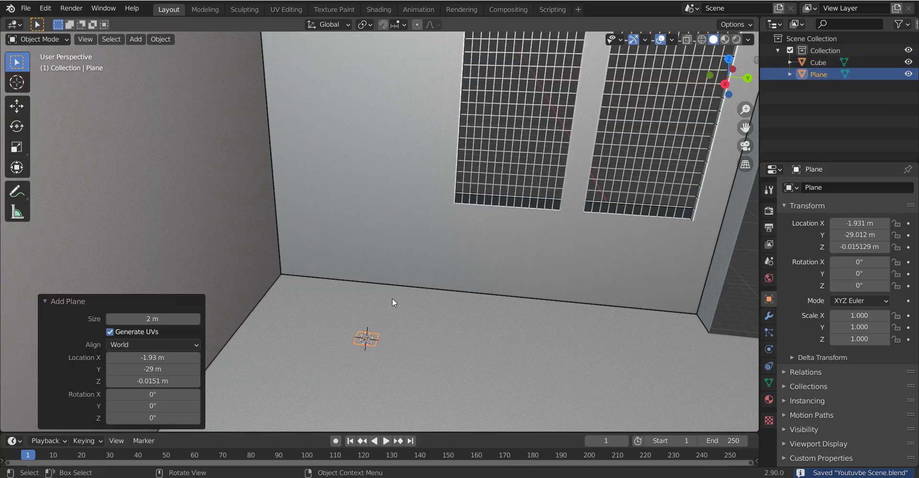
{"action": "key", "text": "s"}
{"action": "left_click", "coordinate": [448, 291]}
Step: Stretch the plane along X to 5.922 and raise it to Z 15.576 m
{"action": "key", "text": "s"}
{"action": "key", "text": "x"}
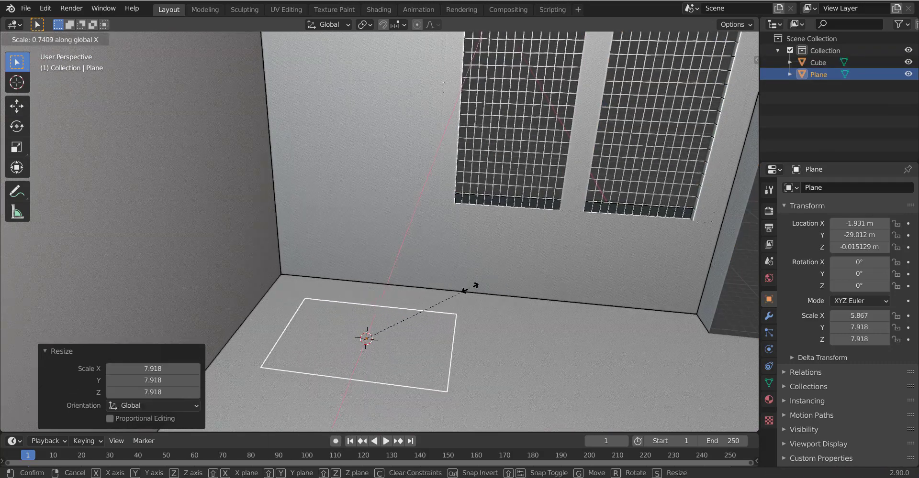
{"action": "left_click", "coordinate": [469, 288]}
{"action": "key", "text": "g"}
{"action": "key", "text": "z"}
{"action": "key", "text": "ctrl+s"}
{"action": "key", "text": "Tab"}
{"action": "middle_click_drag", "start_coordinate": [431, 287], "coordinate": [483, 180]}
Step: In Edit Mode, narrow the plane along X and shift it sideways, then save
{"action": "key", "text": "s"}
{"action": "key", "text": "x"}
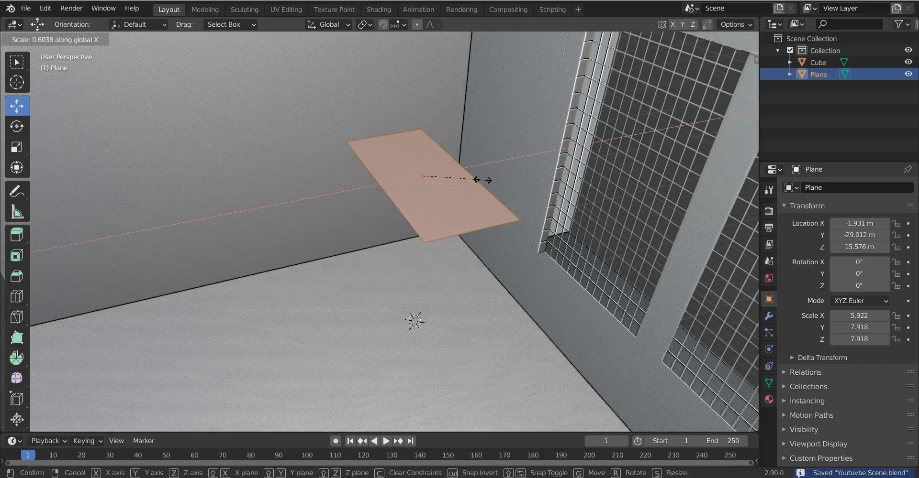
{"action": "left_click", "coordinate": [482, 180]}
{"action": "key", "text": "g"}
{"action": "key", "text": "x"}
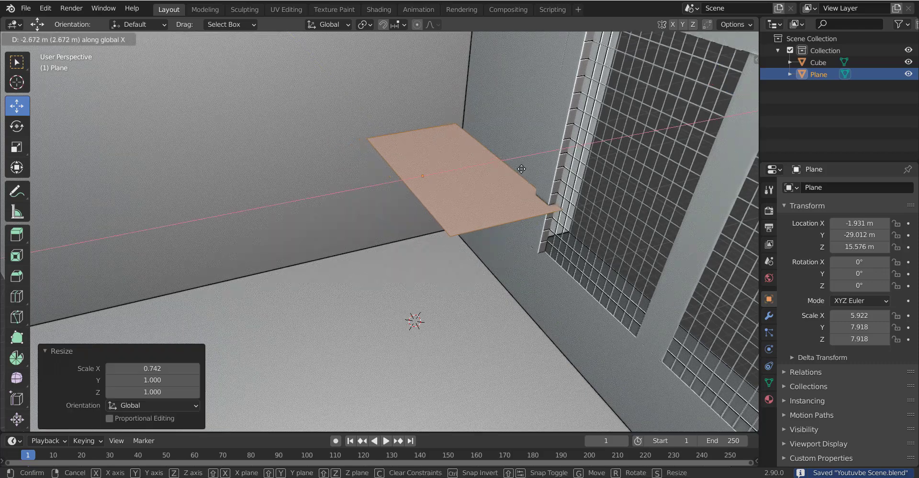
{"action": "left_click", "coordinate": [514, 173]}
{"action": "key", "text": "ctrl+s"}
Step: Move the plane along Y against the back wall, left of the windows
{"action": "mouse_move", "coordinate": [514, 173]}
{"action": "middle_mouse_down"}
{"action": "mouse_move", "coordinate": [467, 201]}
{"action": "mouse_move", "coordinate": [464, 214]}
{"action": "mouse_move", "coordinate": [523, 151]}
{"action": "mouse_move", "coordinate": [549, 148]}
{"action": "mouse_move", "coordinate": [347, 185]}
{"action": "middle_mouse_up"}
{"action": "key", "text": "g"}
{"action": "key", "text": "y"}
{"action": "left_click", "coordinate": [456, 201]}
{"action": "key", "text": "Tab"}
{"action": "key", "text": "Tab"}
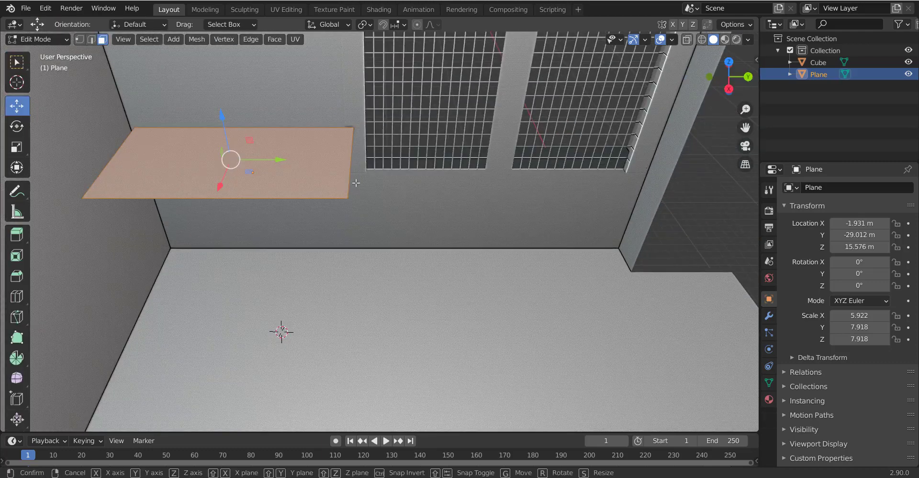
Step: Shift the desk plane along X, stretch it along Y, reposition it along Y, and save
{"action": "key", "text": "g"}
{"action": "key", "text": "x"}
{"action": "left_click", "coordinate": [359, 198]}
{"action": "key", "text": "s"}
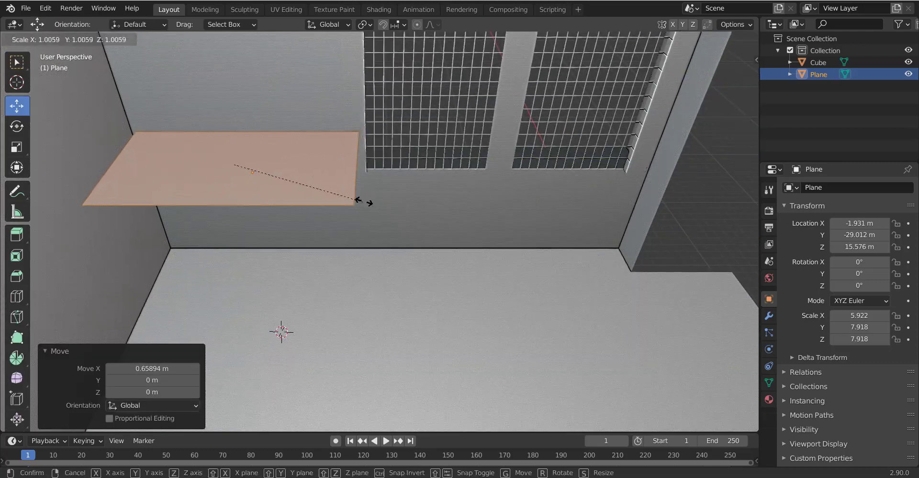
{"action": "key", "text": "y"}
{"action": "left_click", "coordinate": [396, 200]}
{"action": "key", "text": "g"}
{"action": "key", "text": "y"}
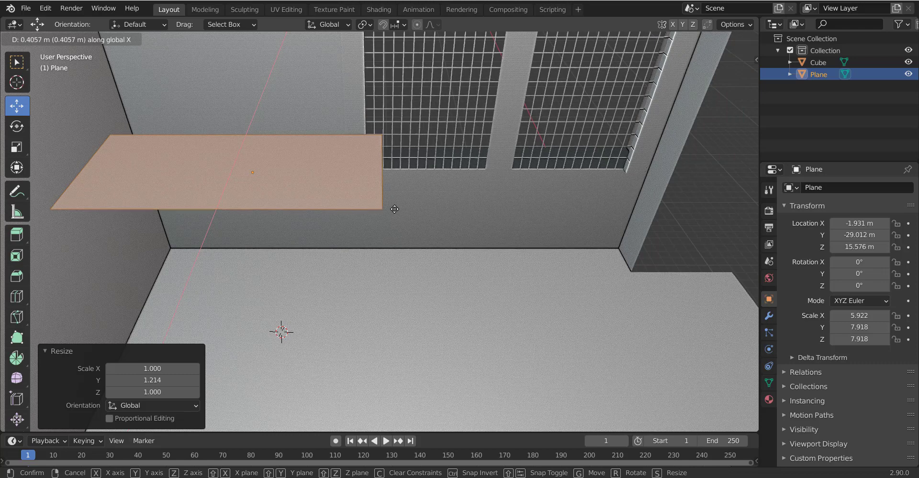
{"action": "left_click", "coordinate": [421, 175]}
{"action": "key", "text": "ctrl+s"}
Step: Add two centred edge loops and scale them outward along Y toward the plane ends
{"action": "middle_click_drag", "start_coordinate": [421, 175], "coordinate": [366, 153]}
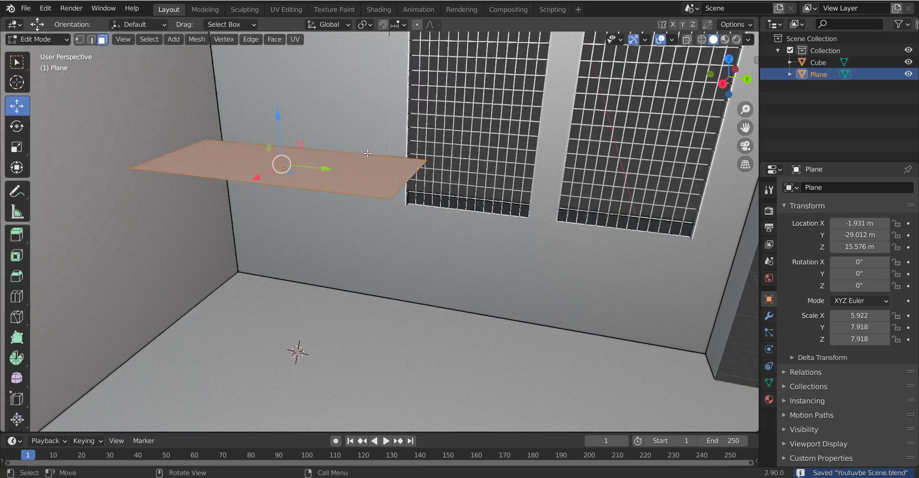
{"action": "left_click", "coordinate": [309, 171]}
{"action": "right_click", "coordinate": [309, 171]}
{"action": "key", "text": "s"}
{"action": "key", "text": "y"}
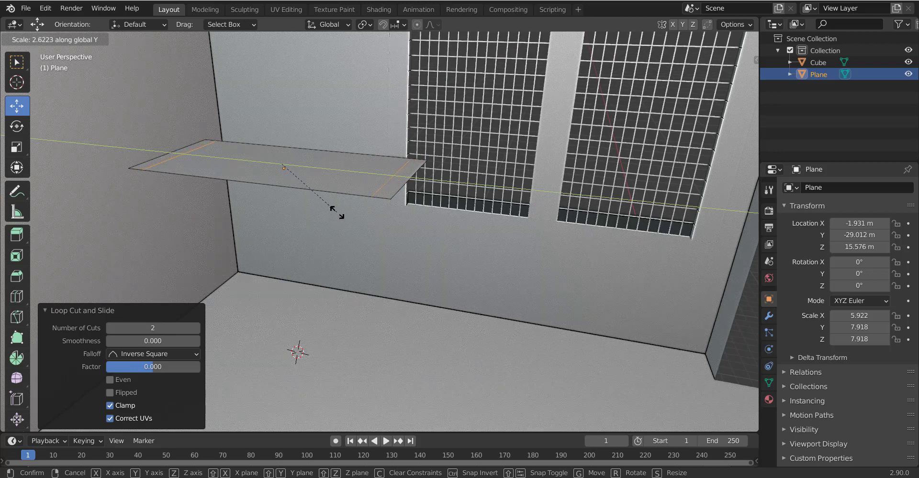
{"action": "left_click", "coordinate": [340, 215]}
{"action": "key", "text": "ctrl+s"}
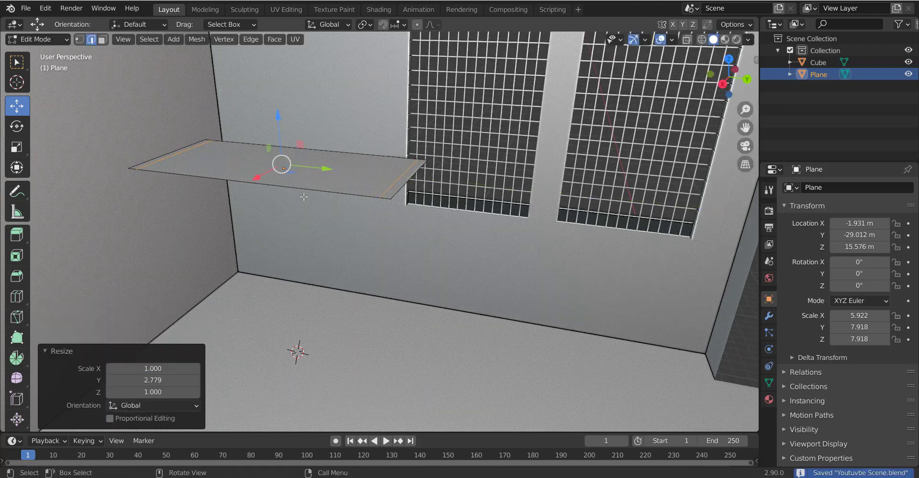
Step: Try extruding the end faces downward as a panel, undo it, and add a new cube
{"action": "middle_click_drag", "start_coordinate": [365, 208], "coordinate": [374, 191]}
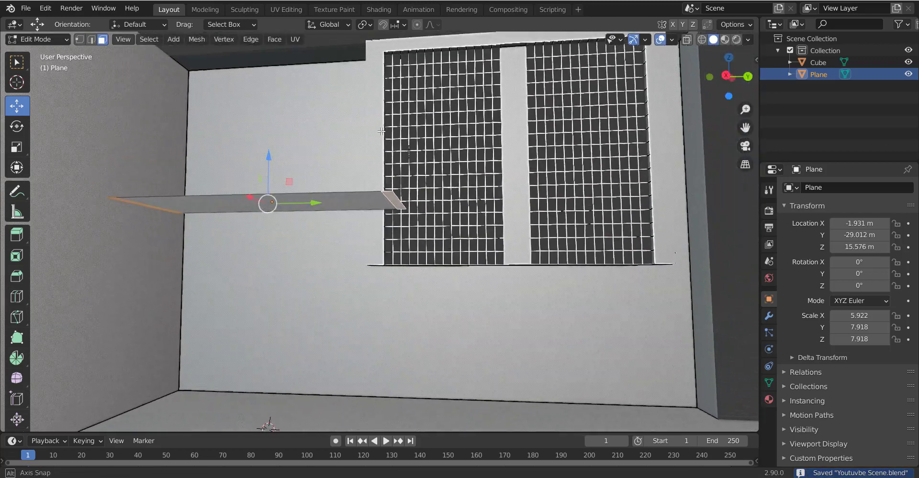
{"action": "key", "text": "e"}
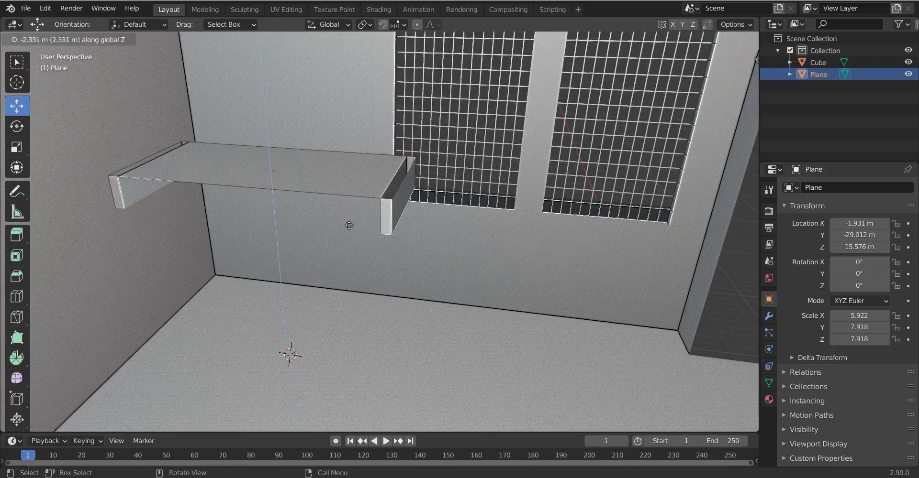
{"action": "right_click", "coordinate": [348, 221]}
{"action": "mouse_move", "coordinate": [352, 215]}
{"action": "middle_mouse_down"}
{"action": "mouse_move", "coordinate": [354, 194]}
{"action": "mouse_move", "coordinate": [404, 184]}
{"action": "mouse_move", "coordinate": [419, 220]}
{"action": "mouse_move", "coordinate": [430, 220]}
{"action": "middle_mouse_up"}
{"action": "scroll", "coordinate": [353, 193], "scroll_direction": "up", "scroll_amount": 2}
{"action": "key", "text": "ctrl+s"}
{"action": "key", "text": "e"}
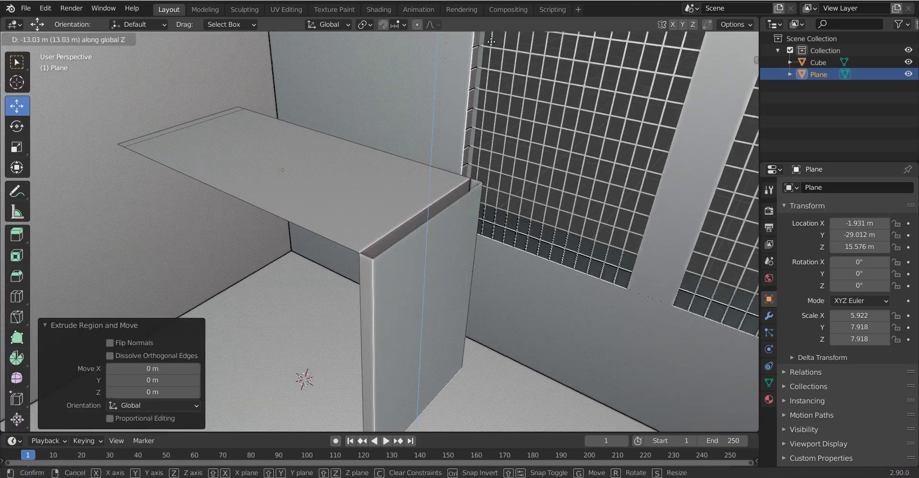
{"action": "left_click", "coordinate": [673, 62]}
{"action": "key", "text": "Tab"}
{"action": "mouse_move", "coordinate": [672, 63]}
{"action": "middle_mouse_down"}
{"action": "mouse_move", "coordinate": [396, 189]}
{"action": "mouse_move", "coordinate": [442, 157]}
{"action": "mouse_move", "coordinate": [396, 174]}
{"action": "middle_mouse_up"}
{"action": "key", "text": "ctrl+z"}
{"action": "key", "text": "ctrl+z"}
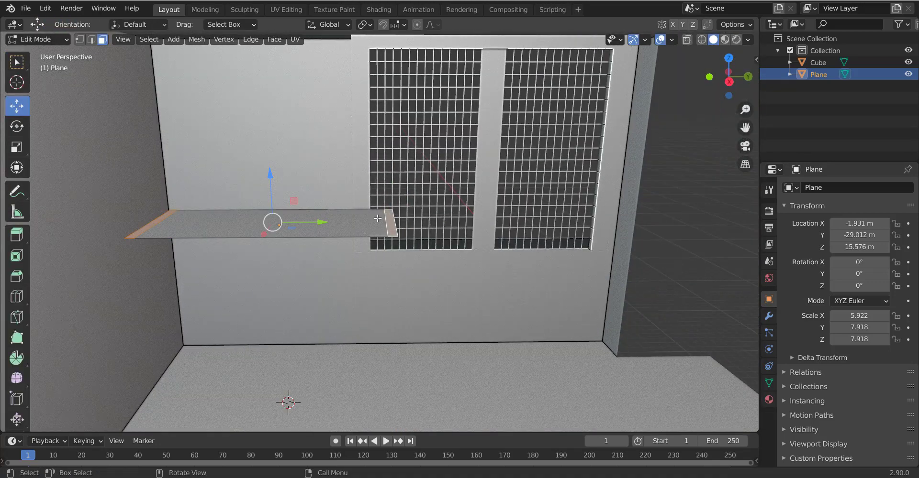
{"action": "key", "text": "ctrl+z"}
{"action": "key", "text": "shift+a"}
{"action": "left_click", "coordinate": [378, 219]}
Step: Raise the new cube along Z, enlarge it, and stretch it along X
{"action": "key", "text": "g"}
{"action": "key", "text": "z"}
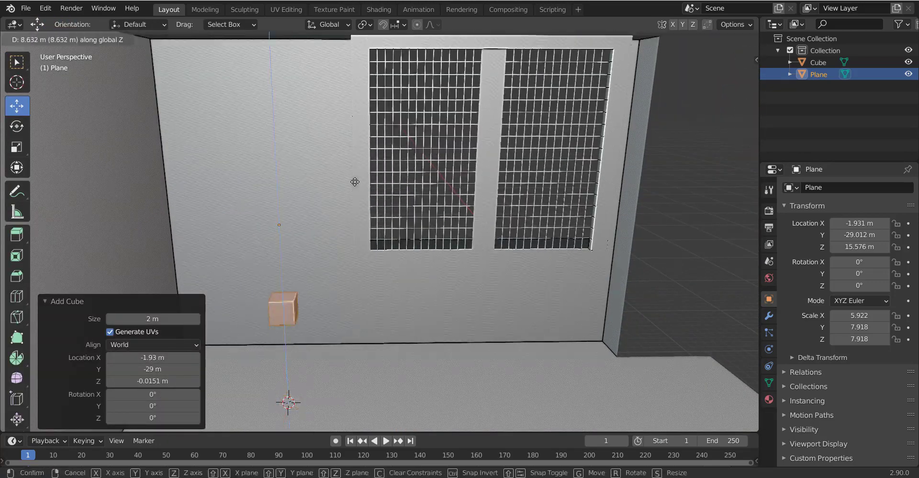
{"action": "left_click", "coordinate": [404, 165]}
{"action": "key", "text": "s"}
{"action": "left_click", "coordinate": [536, 196]}
{"action": "key", "text": "s"}
{"action": "key", "text": "x"}
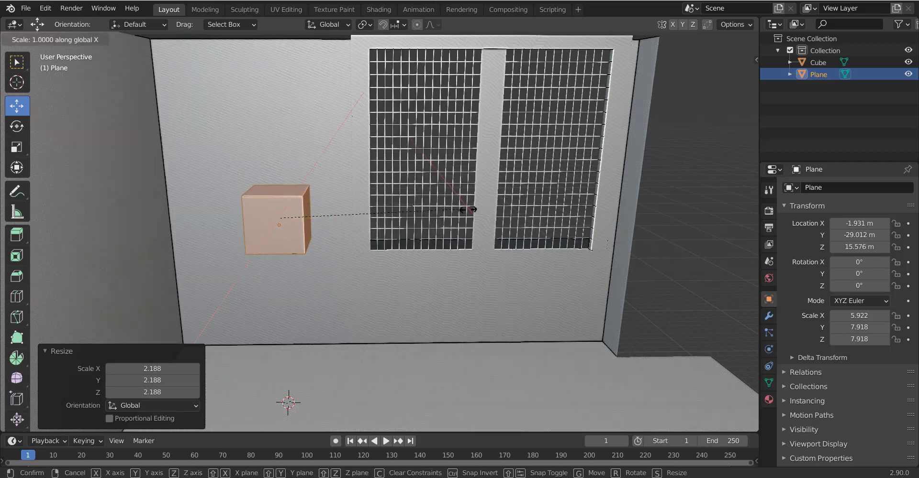
{"action": "left_click", "coordinate": [605, 191]}
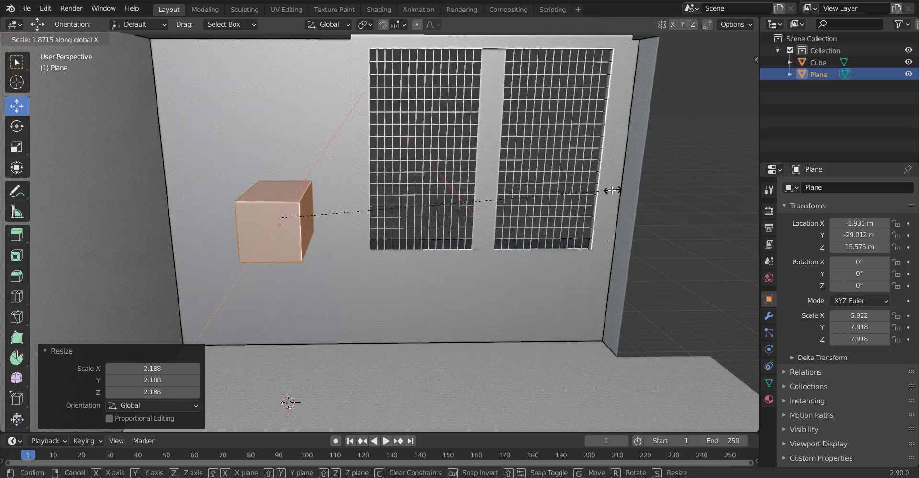
Step: Flatten the cube into a thin plate along Z, widen it along Y, and save
{"action": "key", "text": "s"}
{"action": "key", "text": "z"}
{"action": "left_click", "coordinate": [305, 218]}
{"action": "key", "text": "s"}
{"action": "key", "text": "y"}
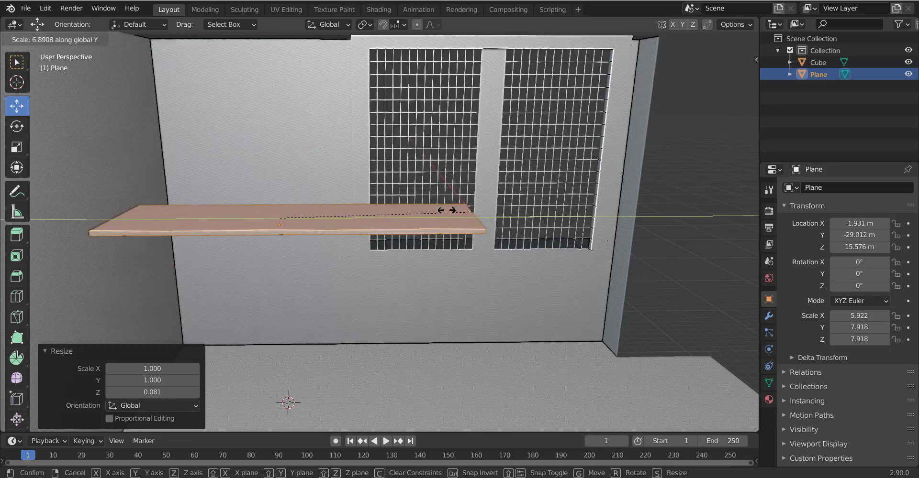
{"action": "left_click", "coordinate": [387, 201]}
{"action": "middle_click_drag", "start_coordinate": [386, 201], "coordinate": [412, 191]}
{"action": "key", "text": "ctrl+s"}
Step: Reposition and enlarge the plate, then move it into place along X and Y
{"action": "key", "text": "g"}
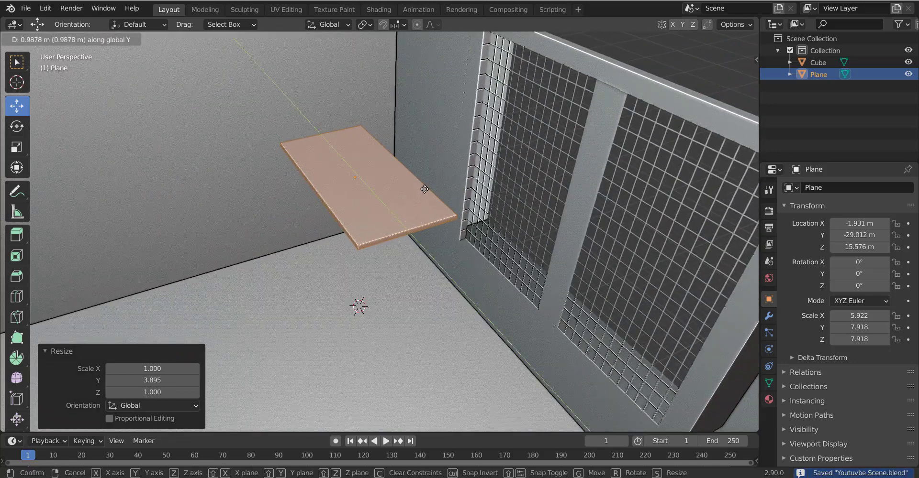
{"action": "left_click", "coordinate": [426, 189]}
{"action": "key", "text": "KP_1"}
{"action": "middle_click_drag", "start_coordinate": [335, 201], "coordinate": [415, 187]}
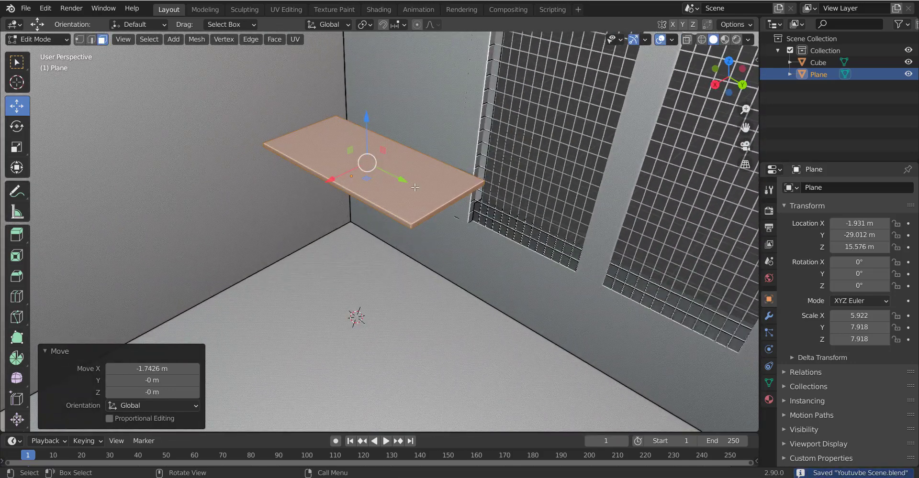
{"action": "key", "text": "s"}
{"action": "left_click", "coordinate": [441, 191]}
{"action": "key", "text": "g"}
{"action": "key", "text": "x"}
{"action": "left_click", "coordinate": [465, 251]}
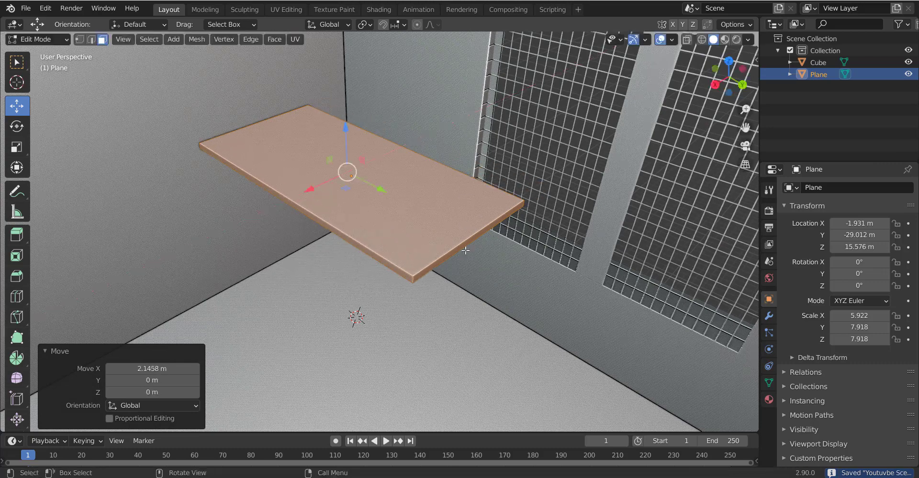
{"action": "key", "text": "g"}
{"action": "key", "text": "y"}
{"action": "left_click", "coordinate": [484, 267]}
{"action": "middle_click_drag", "start_coordinate": [483, 267], "coordinate": [488, 196]}
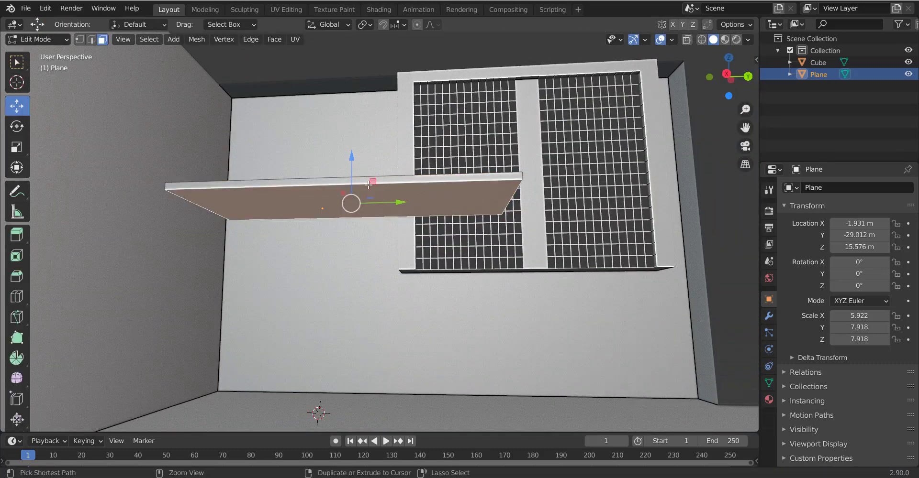
Step: Try a centred loop cut across the board scaled along Y, then cancel and undo it
{"action": "left_click", "coordinate": [370, 181]}
{"action": "right_click", "coordinate": [369, 182]}
{"action": "key", "text": "s"}
{"action": "key", "text": "y"}
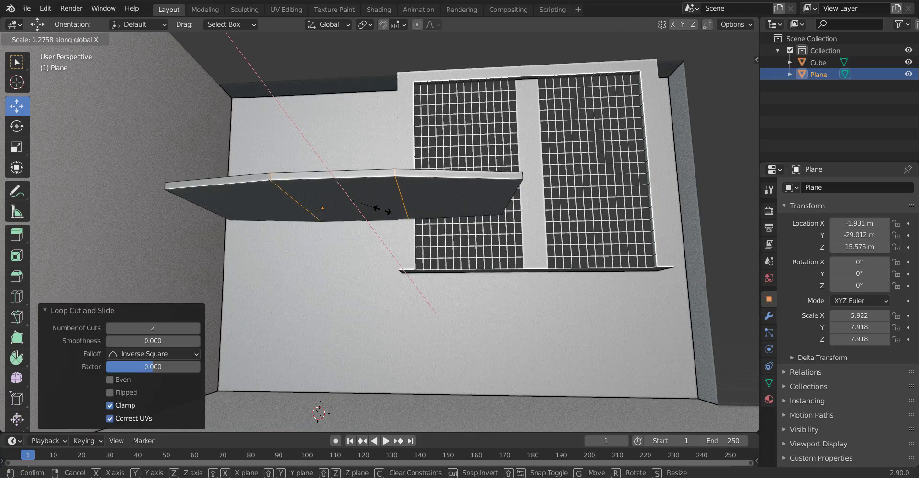
{"action": "right_click", "coordinate": [401, 247]}
{"action": "key", "text": "ctrl+z"}
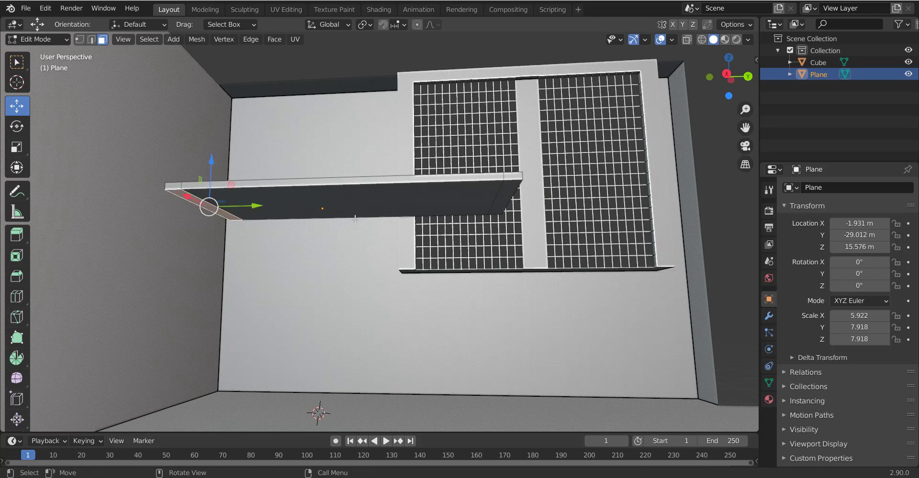
Step: Extrude both end faces straight down along Z into legs and return to Object Mode
{"action": "left_click", "coordinate": [495, 199], "text": "shift"}
{"action": "middle_click_drag", "start_coordinate": [533, 183], "coordinate": [531, 115]}
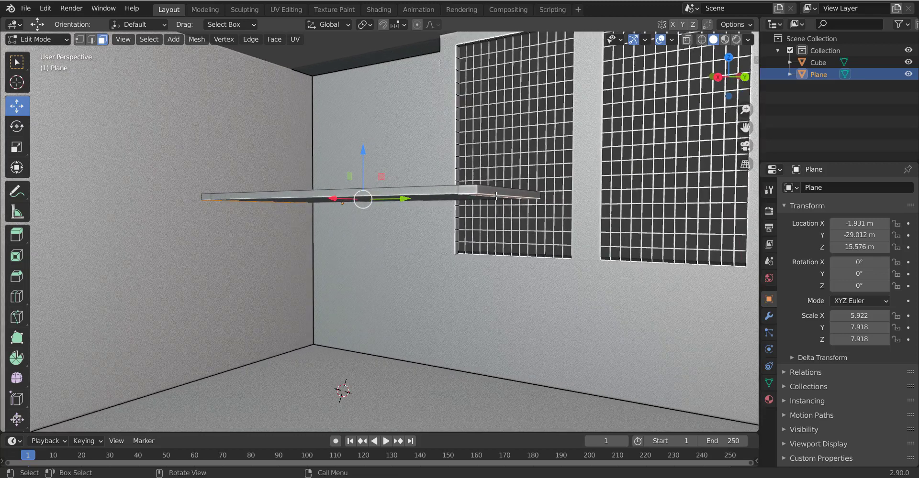
{"action": "key", "text": "e"}
{"action": "key", "text": "z"}
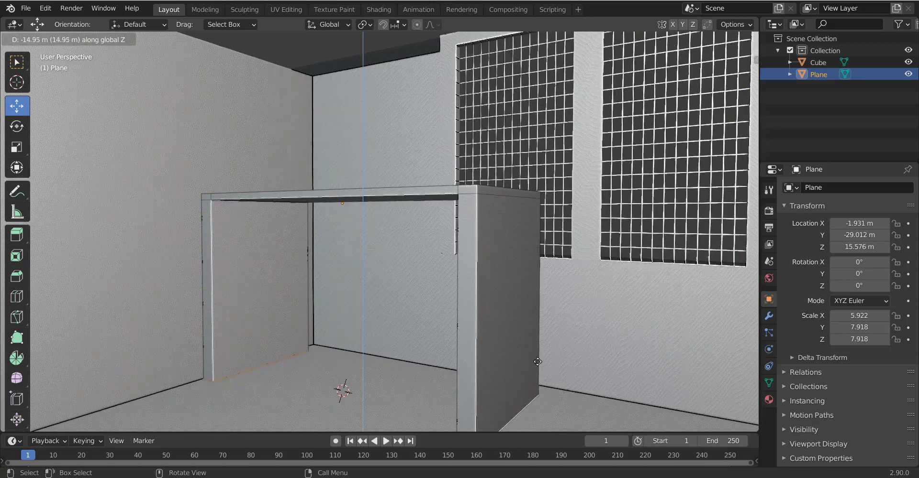
{"action": "left_click", "coordinate": [531, 317]}
{"action": "key", "text": "Tab"}
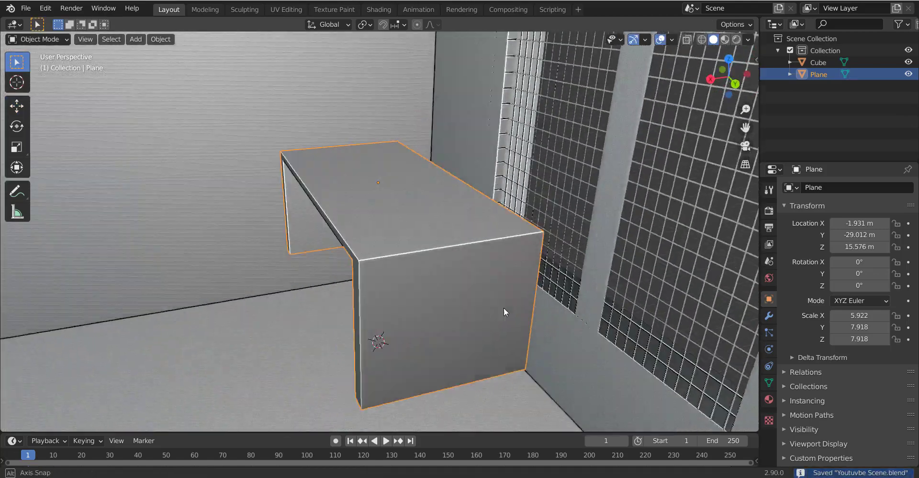
Step: Lower the desk along Z near the floor and shrink it overall
{"action": "middle_click_drag", "start_coordinate": [534, 304], "coordinate": [526, 335]}
{"action": "key", "text": "ctrl+s"}
{"action": "key", "text": "g"}
{"action": "key", "text": "z"}
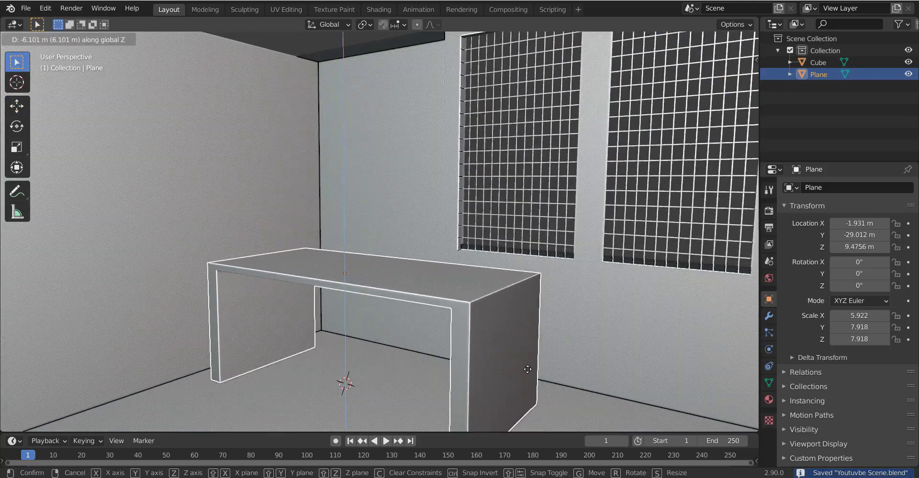
{"action": "left_click", "coordinate": [527, 371]}
{"action": "scroll", "coordinate": [512, 361], "scroll_direction": "down", "scroll_amount": 7}
{"action": "scroll", "coordinate": [504, 359], "scroll_direction": "up", "scroll_amount": 4}
{"action": "middle_click_drag", "start_coordinate": [483, 356], "coordinate": [433, 321]}
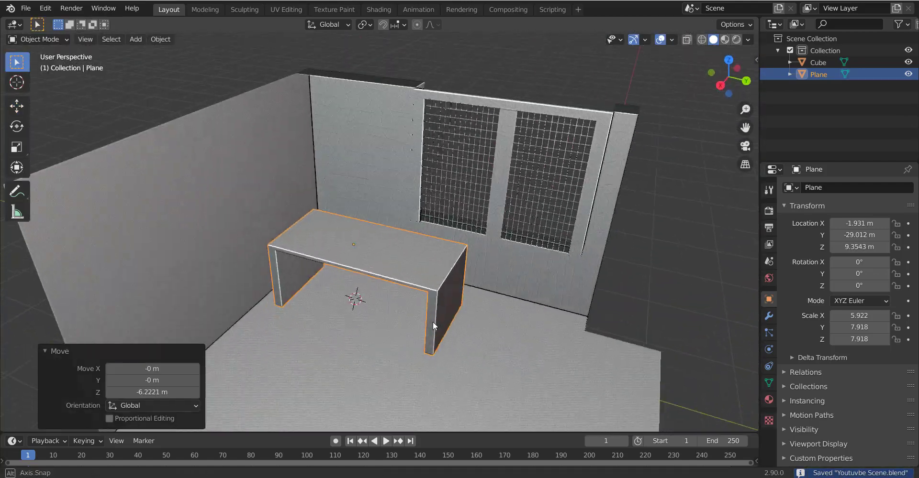
{"action": "key", "text": "s"}
{"action": "left_click", "coordinate": [472, 303]}
Step: Reposition the desk along Y and then along X, and save
{"action": "key", "text": "g"}
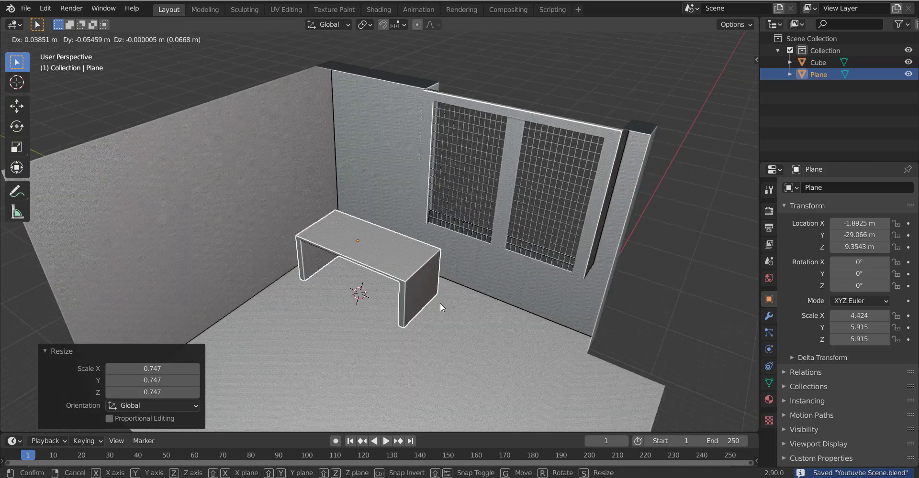
{"action": "key", "text": "y"}
{"action": "left_click", "coordinate": [430, 290]}
{"action": "middle_click_drag", "start_coordinate": [429, 290], "coordinate": [384, 251]}
{"action": "key", "text": "g"}
{"action": "key", "text": "z"}
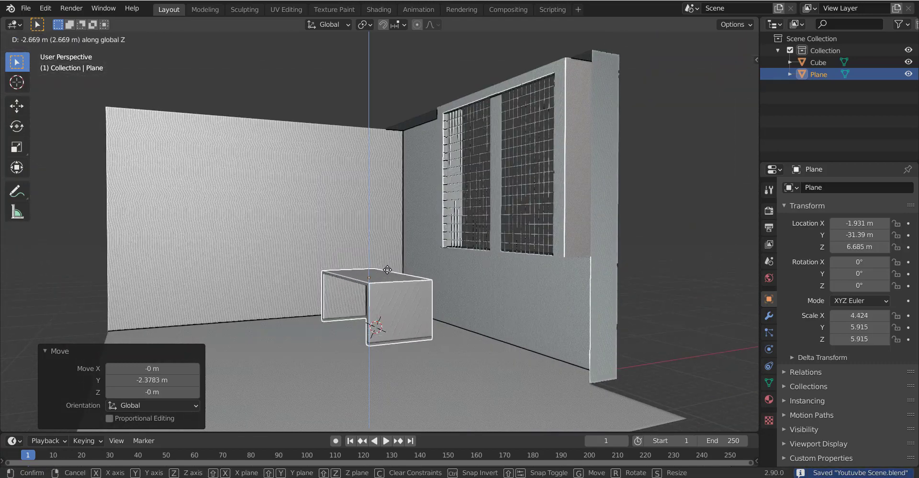
{"action": "key", "text": "x"}
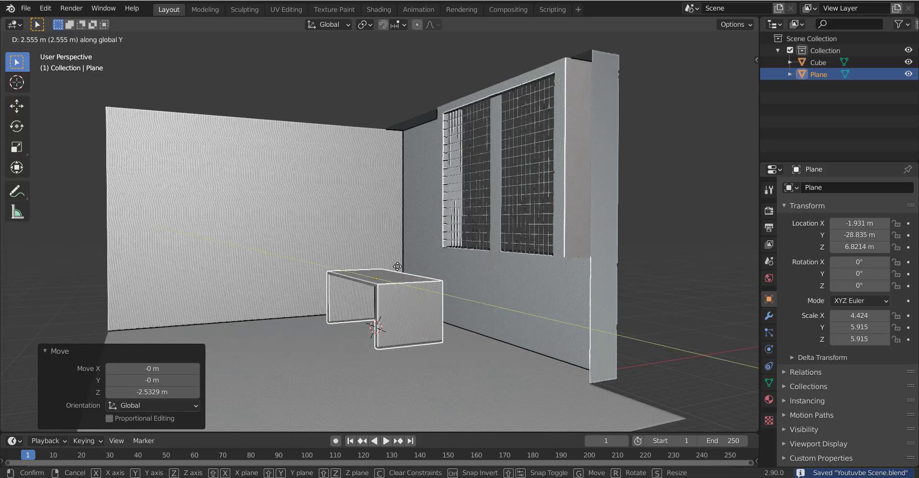
{"action": "left_click", "coordinate": [427, 260]}
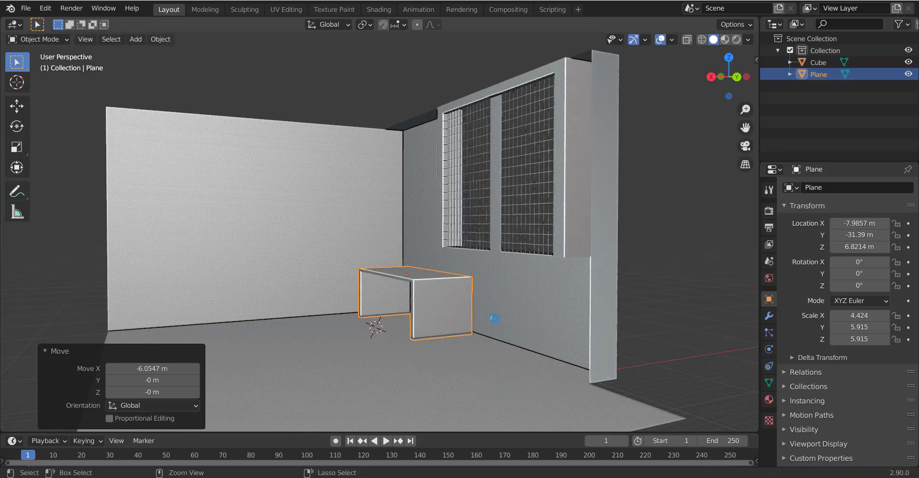
{"action": "key", "text": "ctrl+s"}
Step: Push the desk back along Y toward the window wall and save
{"action": "mouse_move", "coordinate": [401, 150]}
{"action": "middle_mouse_down"}
{"action": "mouse_move", "coordinate": [454, 192]}
{"action": "mouse_move", "coordinate": [368, 196]}
{"action": "middle_mouse_up"}
{"action": "scroll", "coordinate": [412, 228], "scroll_direction": "up", "scroll_amount": 2}
{"action": "scroll", "coordinate": [454, 259], "scroll_direction": "up", "scroll_amount": 2}
{"action": "key", "text": "g"}
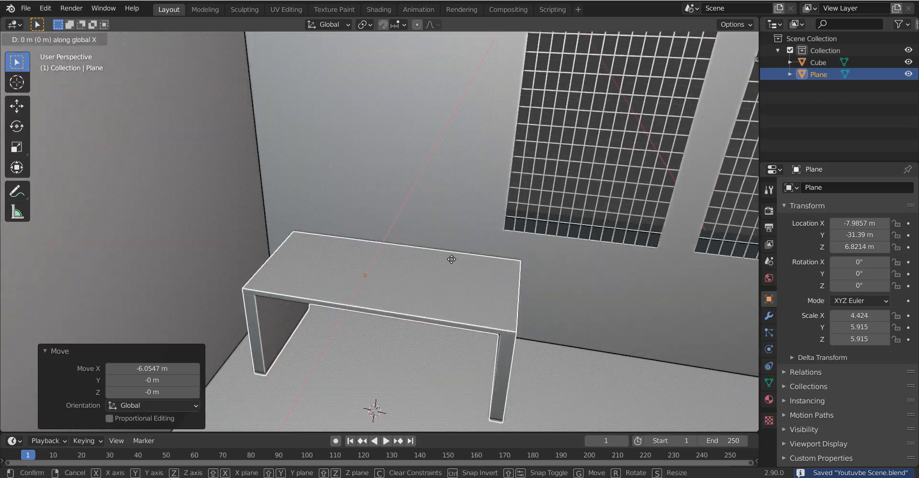
{"action": "key", "text": "y"}
{"action": "left_click", "coordinate": [431, 276]}
{"action": "key", "text": "ctrl+s"}
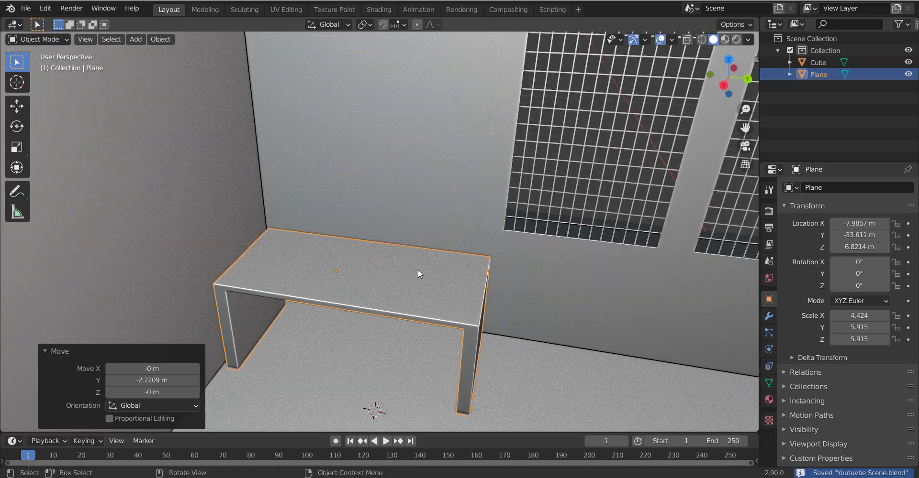
Step: Widen the desk along X to scale 5.395 and adjust its X position
{"action": "mouse_move", "coordinate": [431, 227]}
{"action": "middle_mouse_down"}
{"action": "mouse_move", "coordinate": [404, 258]}
{"action": "mouse_move", "coordinate": [495, 334]}
{"action": "mouse_move", "coordinate": [429, 322]}
{"action": "middle_mouse_up"}
{"action": "key", "text": "s"}
{"action": "key", "text": "x"}
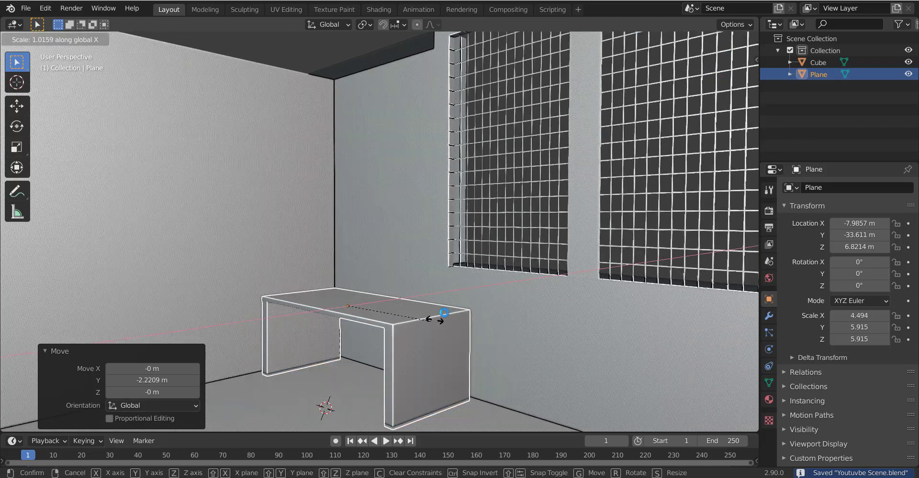
{"action": "left_click", "coordinate": [443, 313]}
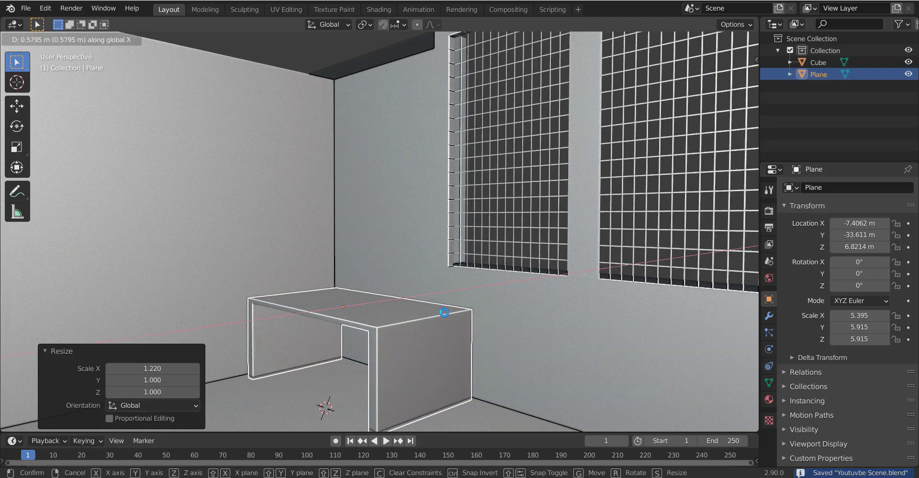
{"action": "key", "text": "g"}
{"action": "key", "text": "x"}
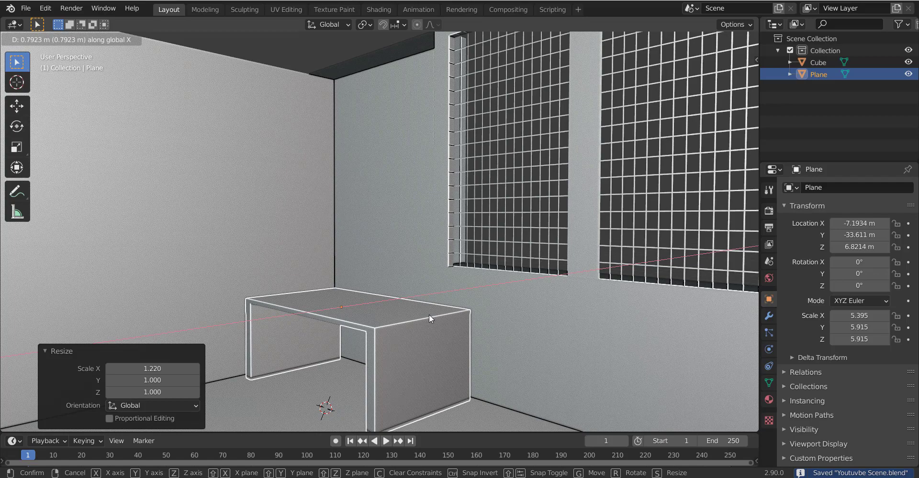
{"action": "left_click", "coordinate": [429, 314]}
{"action": "left_click", "coordinate": [429, 314]}
{"action": "mouse_move", "coordinate": [429, 314]}
{"action": "middle_mouse_down"}
{"action": "mouse_move", "coordinate": [414, 324]}
{"action": "mouse_move", "coordinate": [397, 284]}
{"action": "mouse_move", "coordinate": [384, 313]}
{"action": "mouse_move", "coordinate": [349, 302]}
{"action": "middle_mouse_up"}
{"action": "left_click", "coordinate": [397, 284]}
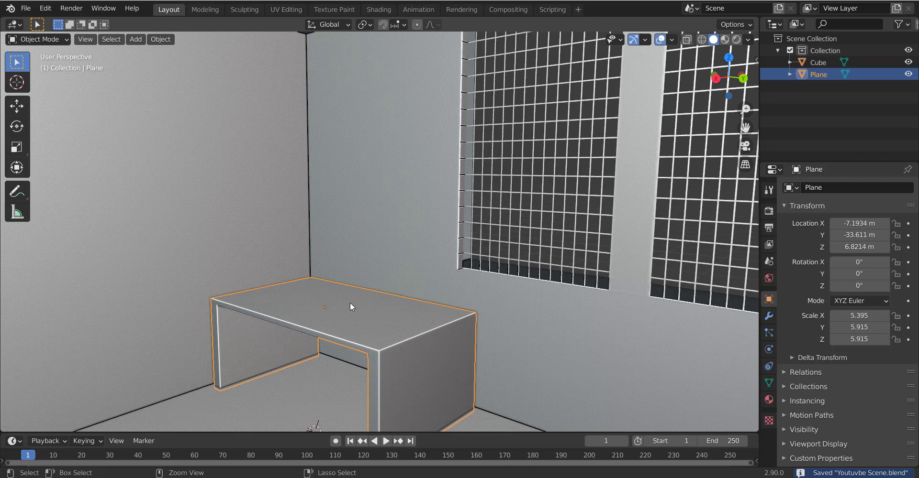
Step: Try moving the desk's lower edge vertically in Edit Mode, cancel, and save the file
{"action": "key", "text": "Tab"}
{"action": "mouse_move", "coordinate": [349, 302]}
{"action": "middle_mouse_down", "text": "ctrl"}
{"action": "mouse_move", "coordinate": [326, 341]}
{"action": "mouse_move", "coordinate": [278, 307]}
{"action": "middle_mouse_up", "text": "ctrl"}
{"action": "left_click", "coordinate": [350, 330]}
{"action": "key", "text": "2"}
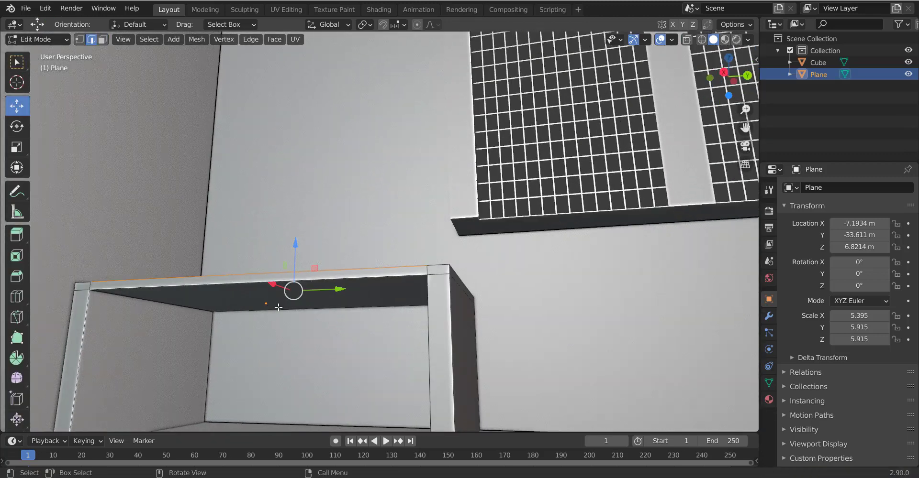
{"action": "left_click", "coordinate": [279, 310]}
{"action": "key", "text": "g"}
{"action": "key", "text": "Escape"}
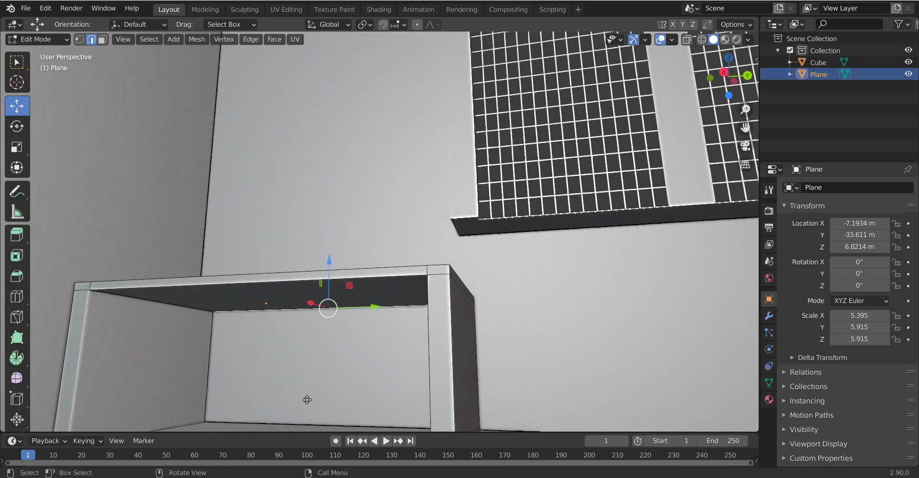
{"action": "key", "text": "g"}
{"action": "key", "text": "z"}
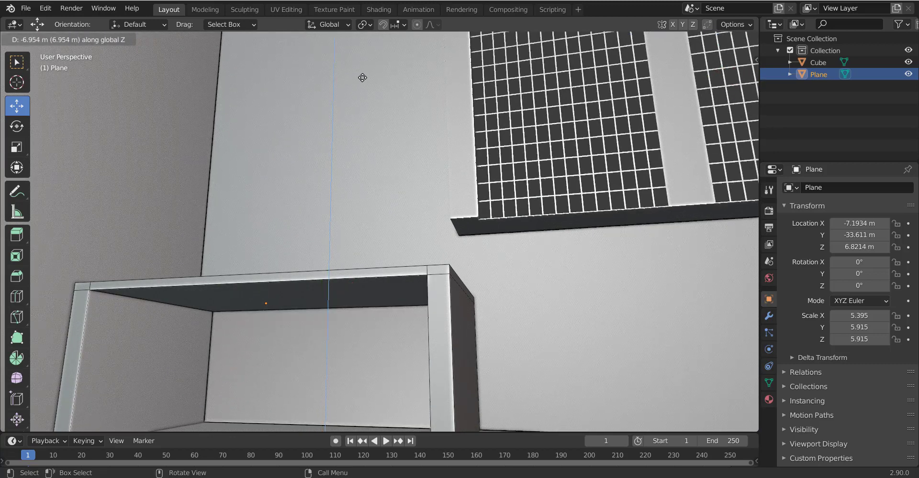
{"action": "key", "text": "Escape"}
{"action": "key", "text": "Tab"}
{"action": "key", "text": "ctrl+s"}
Step: Shift the desk slightly along the X axis
{"action": "mouse_move", "coordinate": [413, 236]}
{"action": "middle_mouse_down"}
{"action": "mouse_move", "coordinate": [423, 319]}
{"action": "mouse_move", "coordinate": [403, 329]}
{"action": "middle_mouse_up"}
{"action": "key", "text": "g"}
{"action": "key", "text": "x"}
{"action": "left_click", "coordinate": [396, 332]}
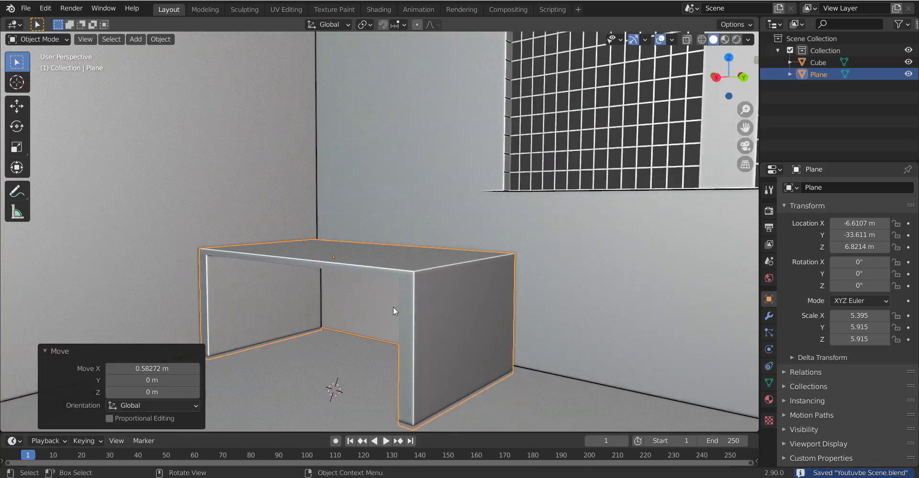
Step: Select the whole linked desk mesh, scale it taller along Z, and save
{"action": "key", "text": "Tab"}
{"action": "left_click", "coordinate": [366, 252]}
{"action": "key", "text": "ctrl+KP_Add"}
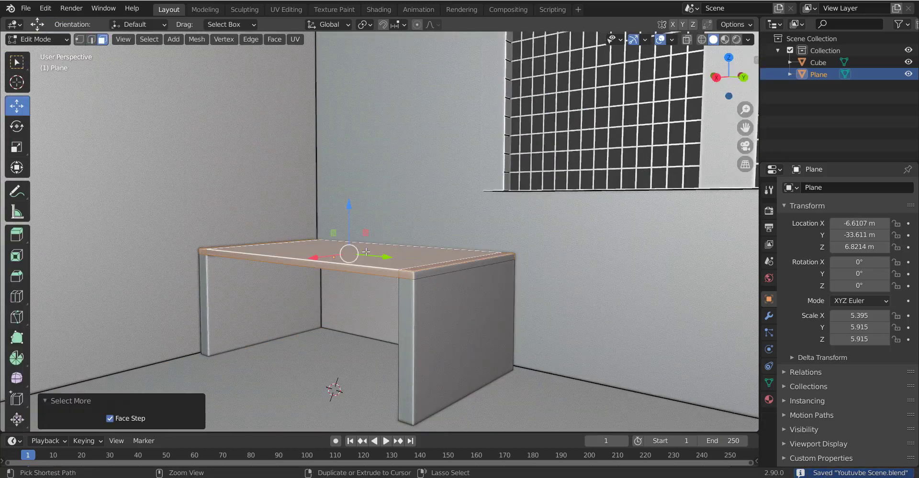
{"action": "key", "text": "ctrl+KP_Add"}
{"action": "key", "text": "s"}
{"action": "key", "text": "z"}
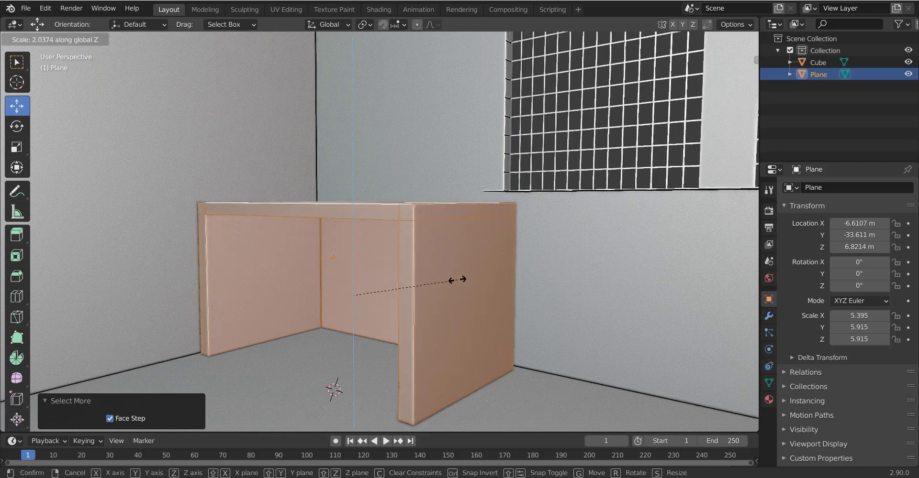
{"action": "left_click", "coordinate": [430, 277]}
{"action": "scroll", "coordinate": [430, 277], "scroll_direction": "down", "scroll_amount": 2}
{"action": "key", "text": "ctrl+s"}
Step: Readjust the desk's Z scale so its legs stretch by 1.545
{"action": "mouse_move", "coordinate": [430, 277]}
{"action": "middle_mouse_down"}
{"action": "mouse_move", "coordinate": [412, 274]}
{"action": "mouse_move", "coordinate": [407, 230]}
{"action": "middle_mouse_up"}
{"action": "key", "text": "s"}
{"action": "key", "text": "z"}
{"action": "left_click", "coordinate": [411, 274]}
{"action": "key", "text": "Tab"}
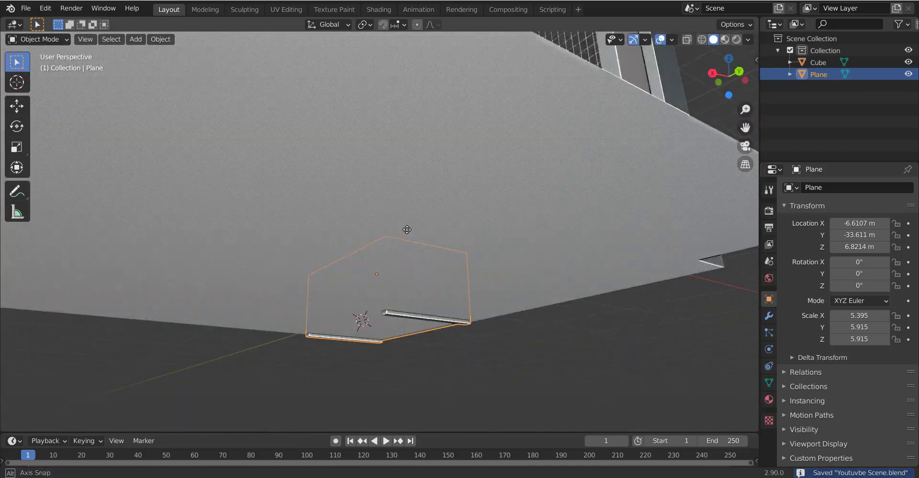
Step: Raise the desk along Z to 7.1836 m so it rests on the floor, and save
{"action": "key", "text": "g"}
{"action": "key", "text": "z"}
{"action": "left_click", "coordinate": [408, 231]}
{"action": "key", "text": "g"}
{"action": "key", "text": "z"}
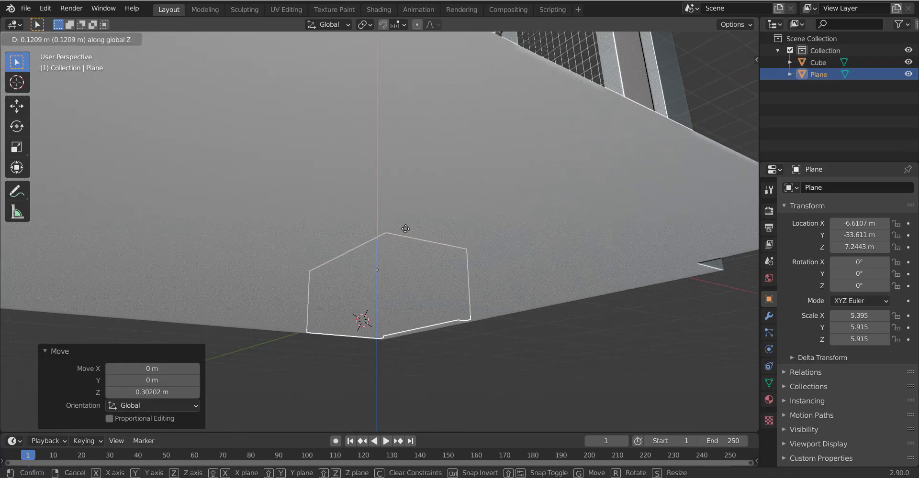
{"action": "left_click", "coordinate": [414, 205]}
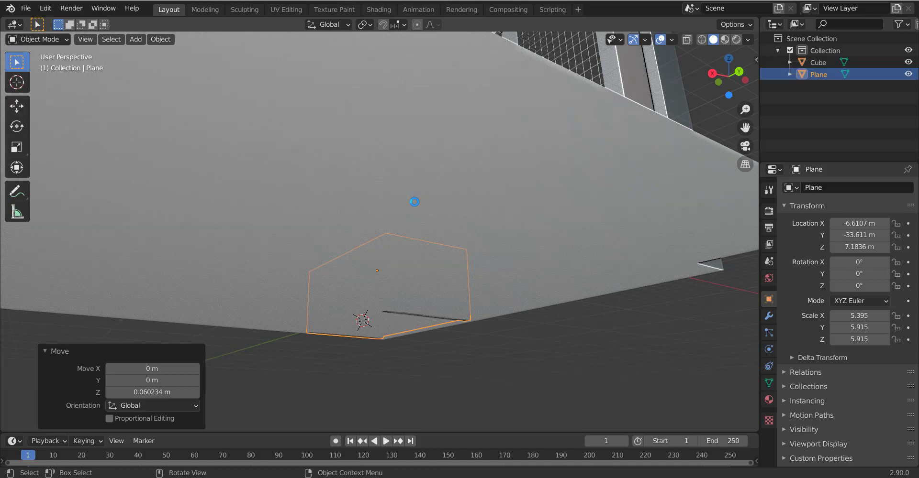
{"action": "key", "text": "ctrl+s"}
{"action": "middle_click_drag", "start_coordinate": [414, 202], "coordinate": [449, 254]}
{"action": "scroll", "coordinate": [449, 254], "scroll_direction": "up", "scroll_amount": 3}
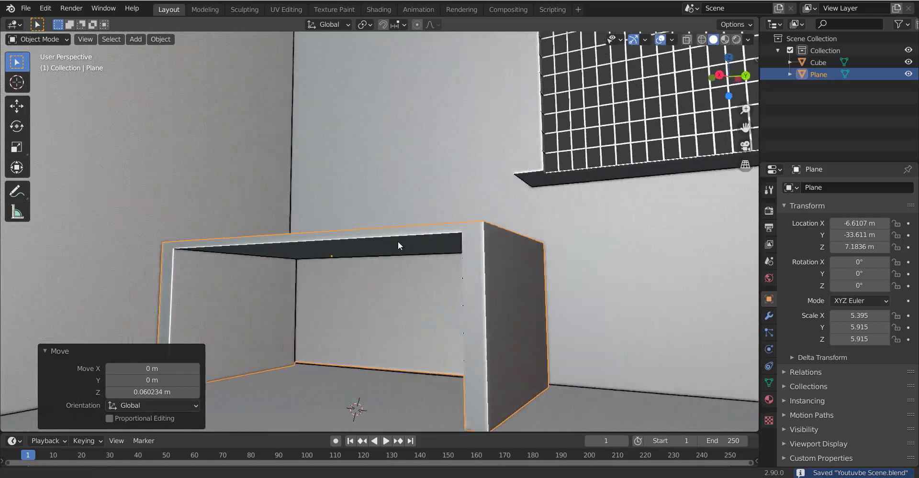
Step: Add a loop cut across the desk top in Edit Mode
{"action": "middle_click_drag", "start_coordinate": [398, 242], "coordinate": [419, 228], "text": "shift"}
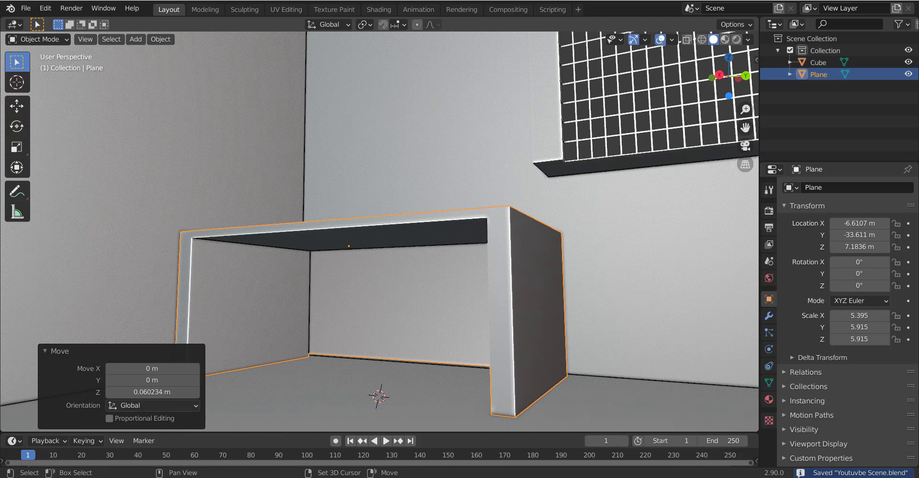
{"action": "key", "text": "Tab"}
{"action": "key", "text": "ctrl+r"}
{"action": "left_click", "coordinate": [268, 213]}
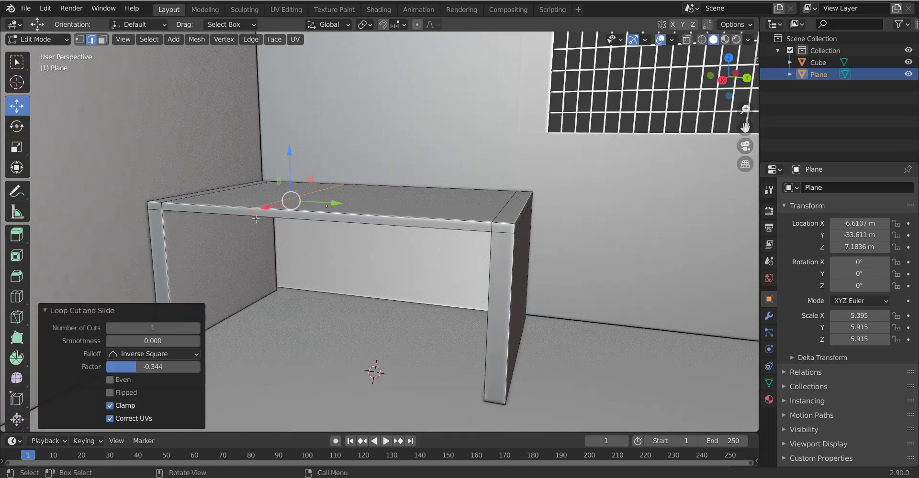
{"action": "scroll", "coordinate": [267, 248], "scroll_direction": "up", "scroll_amount": 2}
{"action": "middle_click_drag", "start_coordinate": [267, 248], "coordinate": [516, 256]}
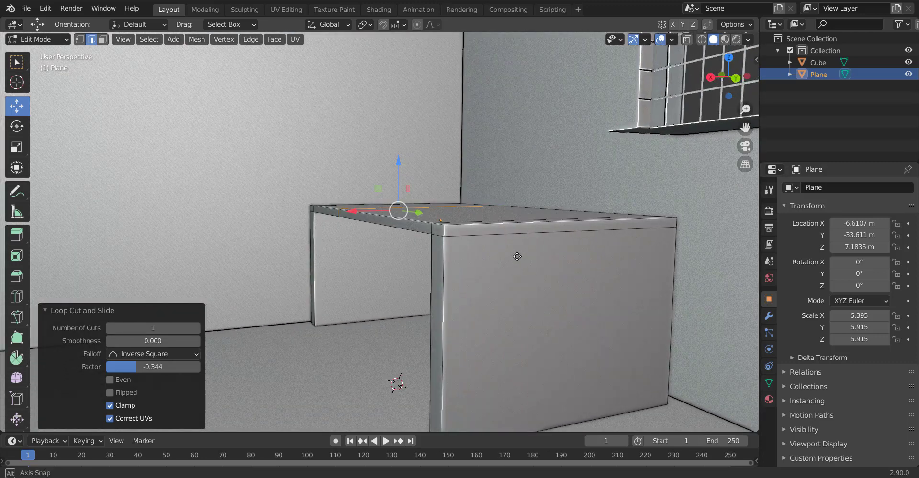
Step: Delete the back panel face between the desk legs
{"action": "key", "text": "a"}
{"action": "mouse_move", "coordinate": [517, 257]}
{"action": "middle_mouse_down"}
{"action": "mouse_move", "coordinate": [352, 258]}
{"action": "mouse_move", "coordinate": [324, 310]}
{"action": "middle_mouse_up"}
{"action": "key", "text": "f"}
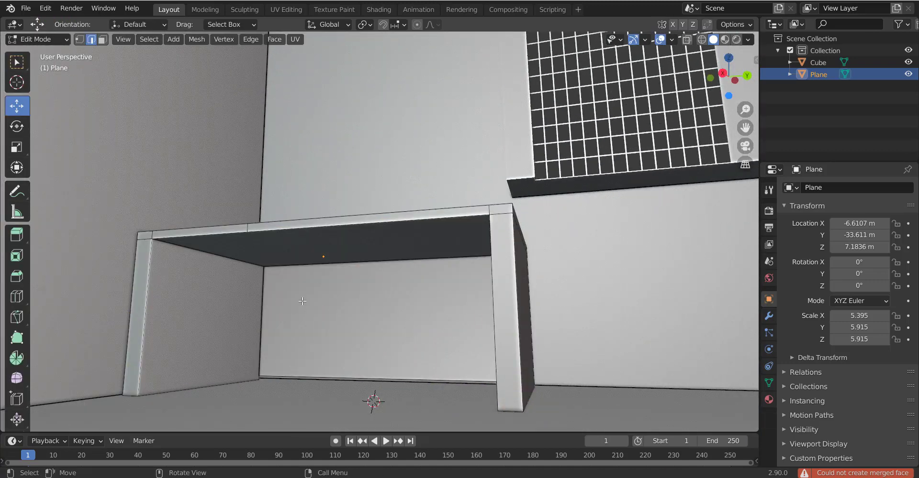
{"action": "key", "text": "3"}
{"action": "left_click", "coordinate": [303, 301]}
{"action": "key", "text": "ctrl+r"}
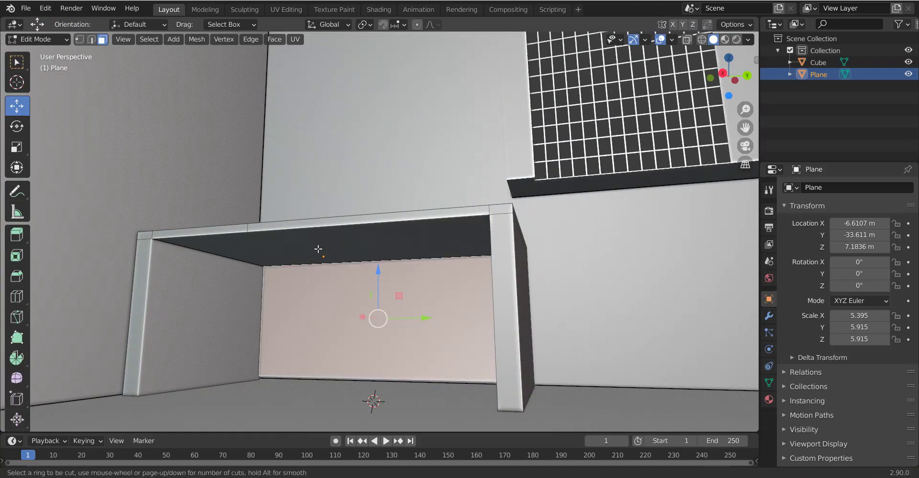
{"action": "key", "text": "x"}
{"action": "left_click", "coordinate": [383, 300]}
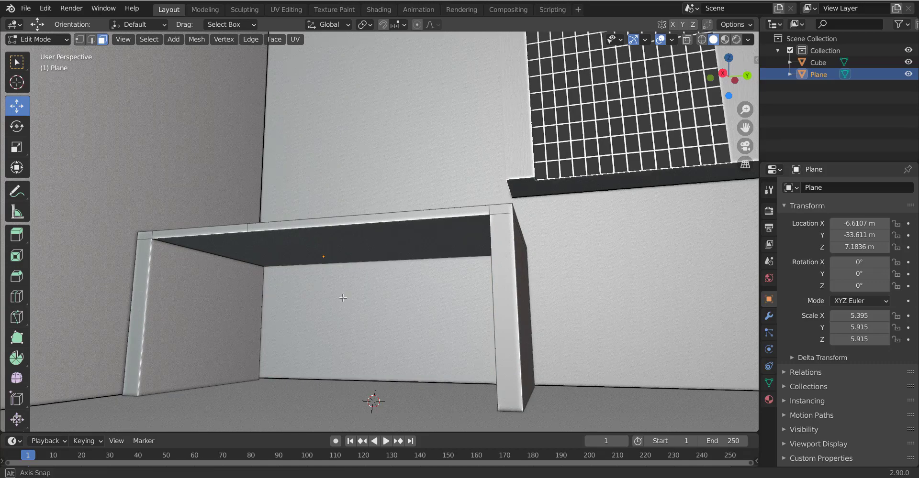
Step: Select and then clear a vertical edge of the desk in edge mode
{"action": "key", "text": "a"}
{"action": "mouse_move", "coordinate": [343, 298]}
{"action": "middle_mouse_down"}
{"action": "mouse_move", "coordinate": [369, 277]}
{"action": "mouse_move", "coordinate": [353, 253]}
{"action": "middle_mouse_up"}
{"action": "key", "text": "alt+a"}
{"action": "key", "text": "2"}
{"action": "left_click", "coordinate": [402, 267]}
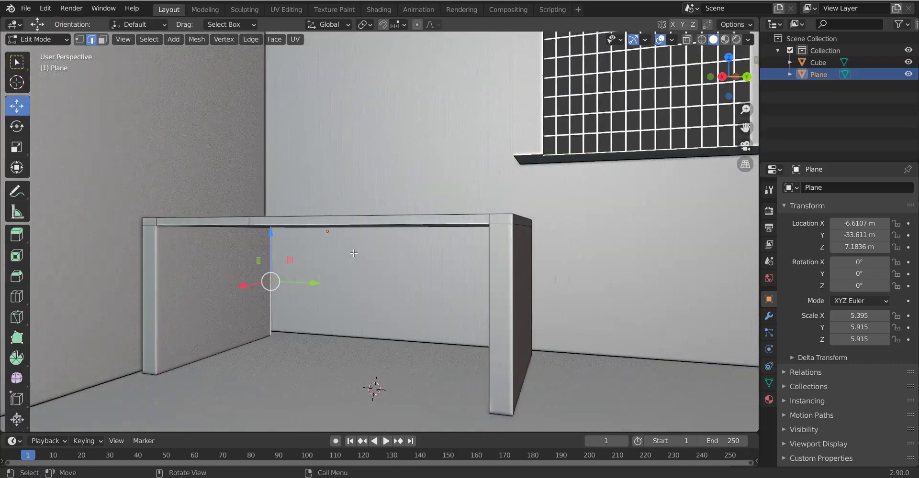
{"action": "key", "text": "alt+a"}
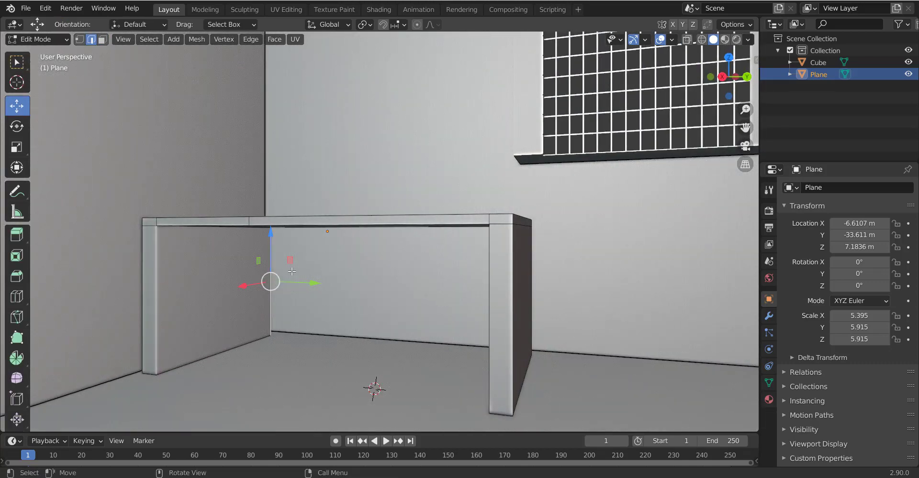
Step: Select the face beneath the desk top, abandon a loop cut, and start adding a mesh
{"action": "middle_click_drag", "start_coordinate": [291, 271], "coordinate": [363, 285]}
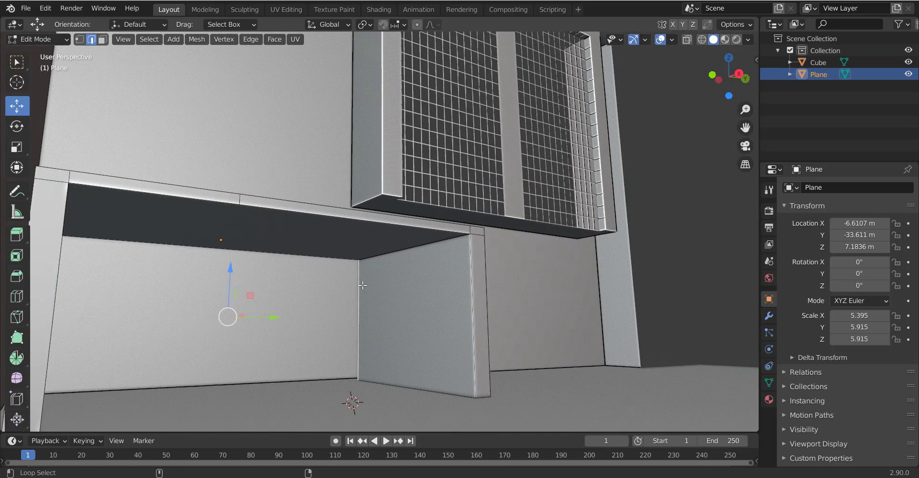
{"action": "left_click", "coordinate": [362, 285], "text": "alt"}
{"action": "key", "text": "ctrl+r"}
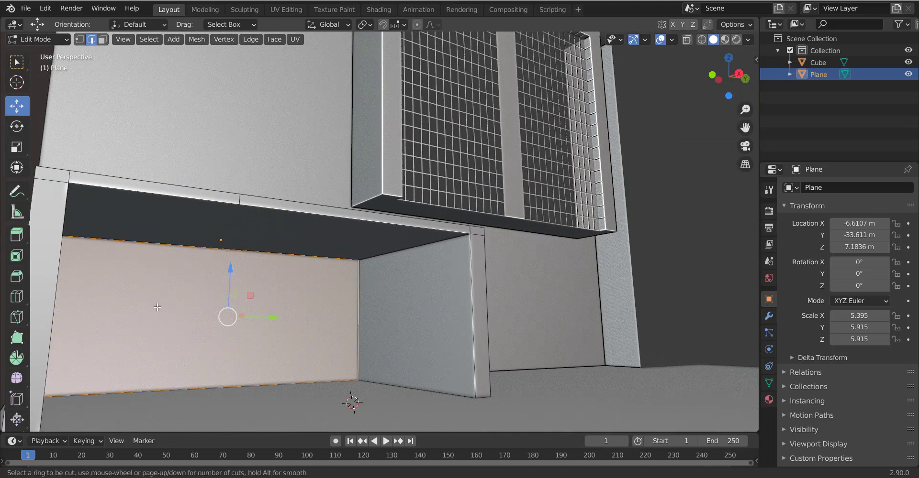
{"action": "key", "text": "Escape"}
{"action": "middle_click_drag", "start_coordinate": [154, 281], "coordinate": [269, 277]}
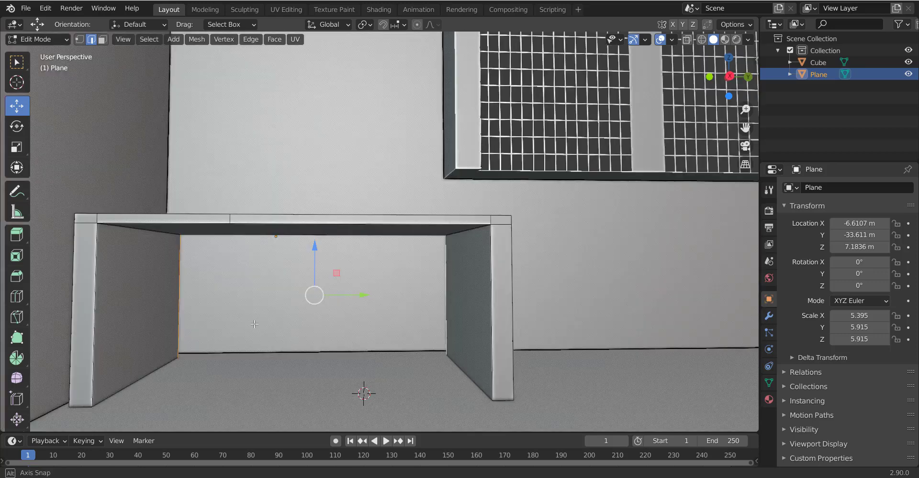
{"action": "key", "text": "shift+a"}
Step: Add a plane, lower it along Z beneath the desk, and shrink it
{"action": "left_click", "coordinate": [265, 272]}
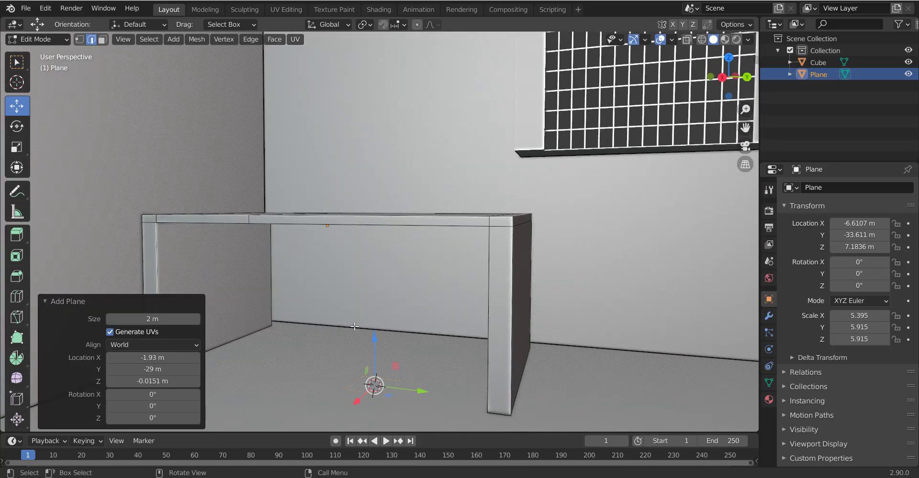
{"action": "key", "text": "g"}
{"action": "key", "text": "z"}
{"action": "left_click", "coordinate": [530, 329]}
{"action": "key", "text": "s"}
{"action": "left_click", "coordinate": [473, 319]}
Step: Switch to Top Orthographic with X-ray and position the plane along X
{"action": "key", "text": "Tab"}
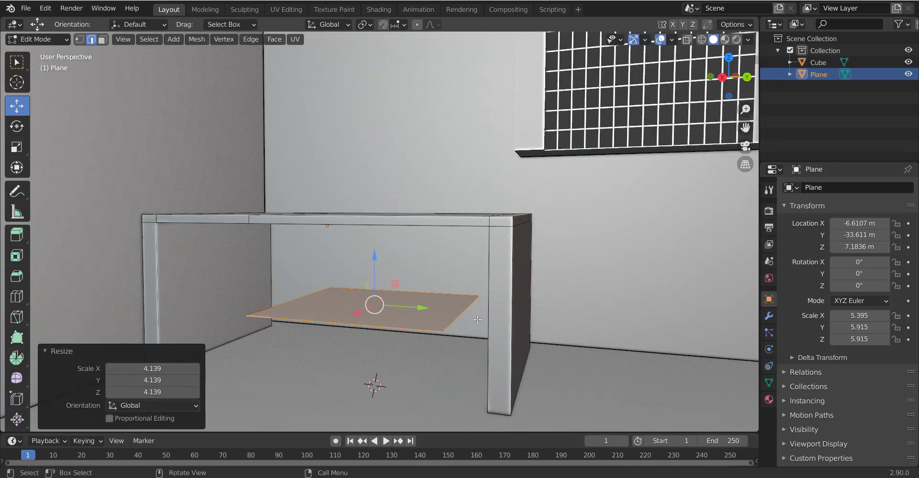
{"action": "key", "text": "KP_7"}
{"action": "key", "text": "g"}
{"action": "key", "text": "x"}
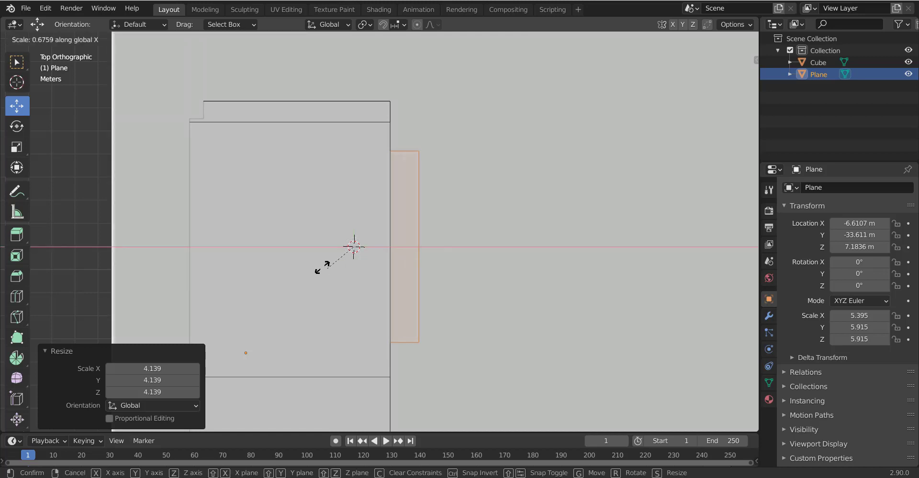
{"action": "key", "text": "Escape"}
{"action": "key", "text": "alt+z"}
{"action": "key", "text": "g"}
{"action": "key", "text": "x"}
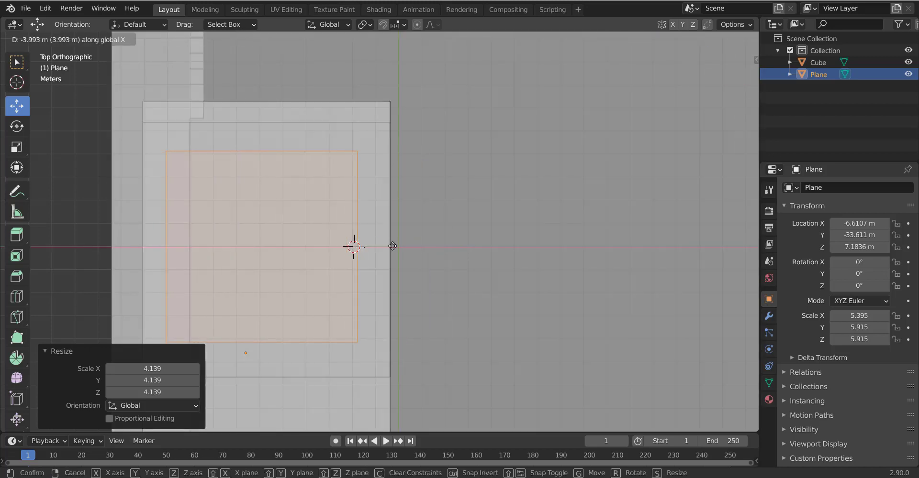
{"action": "left_click", "coordinate": [416, 250]}
Step: Narrow the plane along X and stretch its depth, then return to top view
{"action": "key", "text": "s"}
{"action": "key", "text": "x"}
{"action": "left_click", "coordinate": [385, 249]}
{"action": "key", "text": "s"}
{"action": "key", "text": "z"}
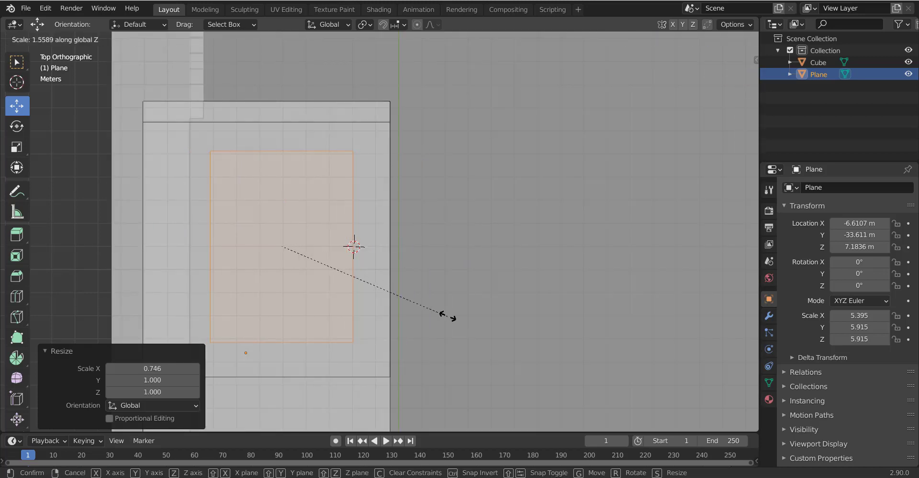
{"action": "left_click", "coordinate": [432, 283]}
{"action": "middle_click_drag", "start_coordinate": [432, 283], "coordinate": [407, 244]}
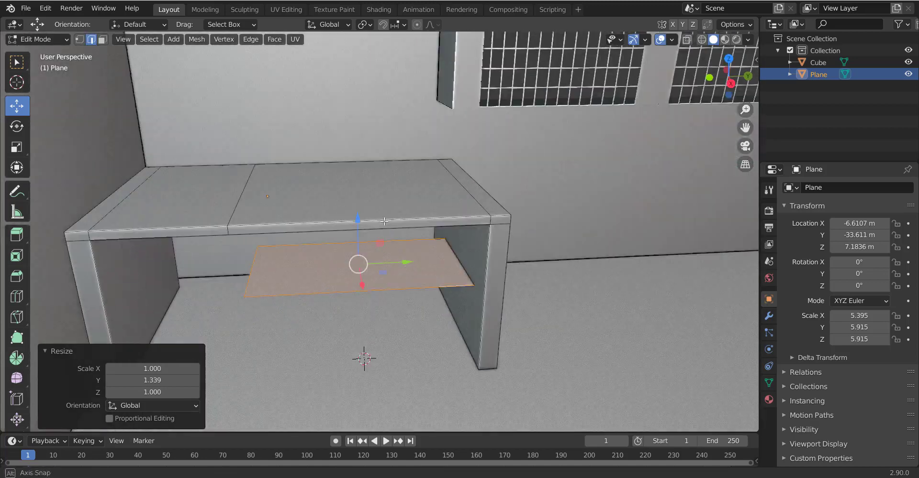
{"action": "key", "text": "KP_7"}
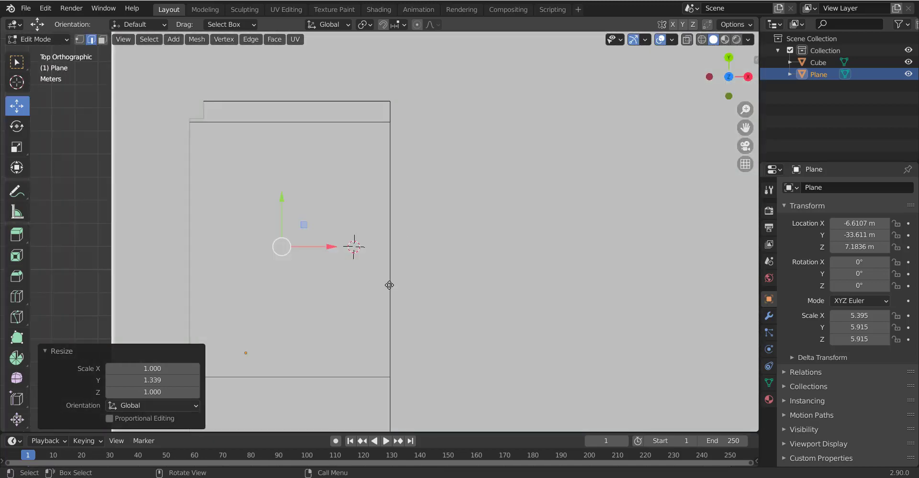
{"action": "scroll", "coordinate": [389, 285], "scroll_direction": "down", "scroll_amount": 1}
Step: Move the plane toward the front along Y and stretch it along Y
{"action": "key", "text": "g"}
{"action": "key", "text": "x"}
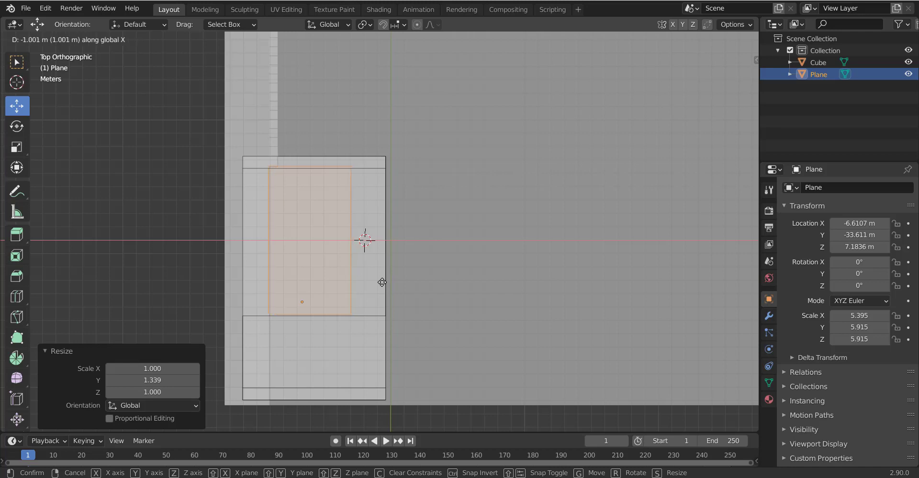
{"action": "key", "text": "y"}
{"action": "left_click", "coordinate": [395, 318]}
{"action": "key", "text": "s"}
{"action": "key", "text": "y"}
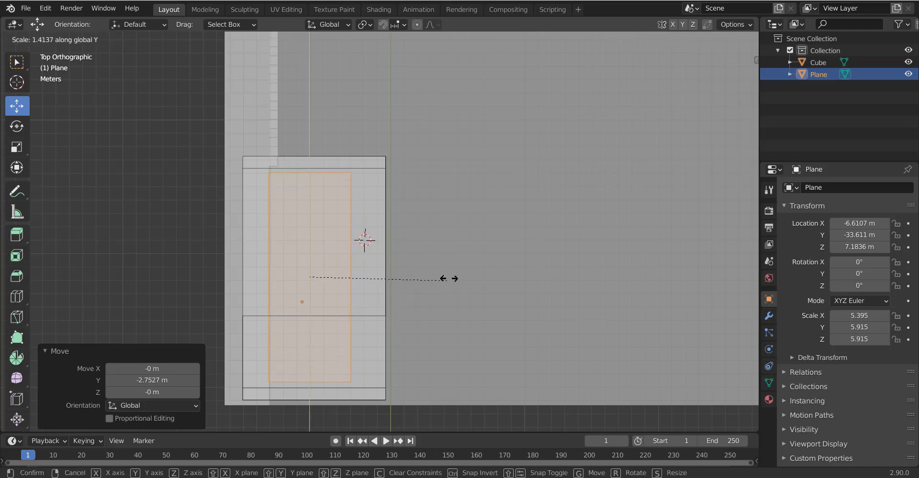
{"action": "left_click", "coordinate": [450, 275]}
Step: Fine-tune the shelf's Y position and length between the legs, then save
{"action": "key", "text": "g"}
{"action": "key", "text": "y"}
{"action": "left_click", "coordinate": [451, 277]}
{"action": "key", "text": "s"}
{"action": "key", "text": "y"}
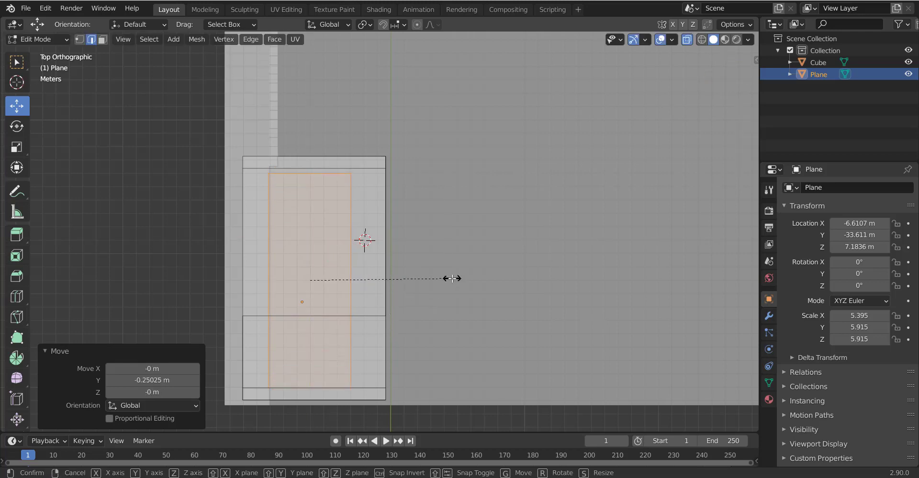
{"action": "left_click", "coordinate": [453, 276]}
{"action": "key", "text": "g"}
{"action": "key", "text": "y"}
{"action": "left_click", "coordinate": [455, 272]}
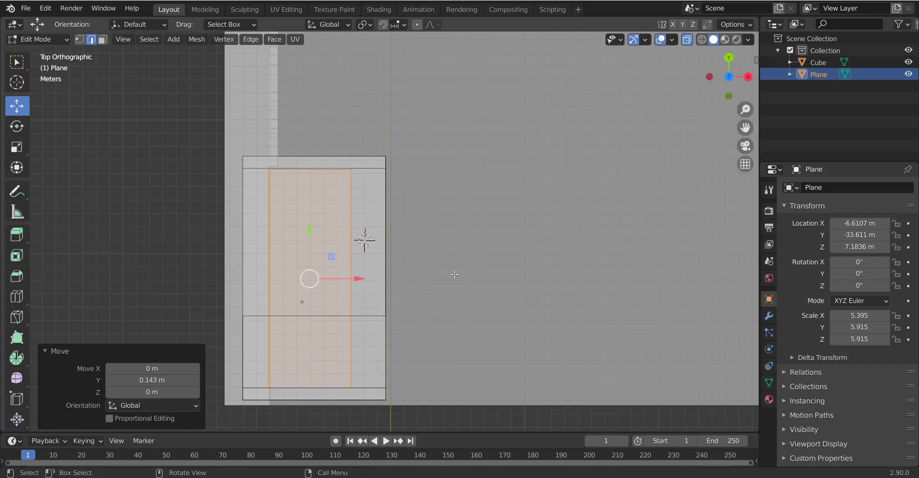
{"action": "key", "text": "ctrl+s"}
Step: Check the shelf under the desk from above and begin scaling it down to about 0.6211
{"action": "mouse_move", "coordinate": [455, 273]}
{"action": "middle_mouse_down"}
{"action": "mouse_move", "coordinate": [388, 243]}
{"action": "mouse_move", "coordinate": [423, 272]}
{"action": "middle_mouse_up"}
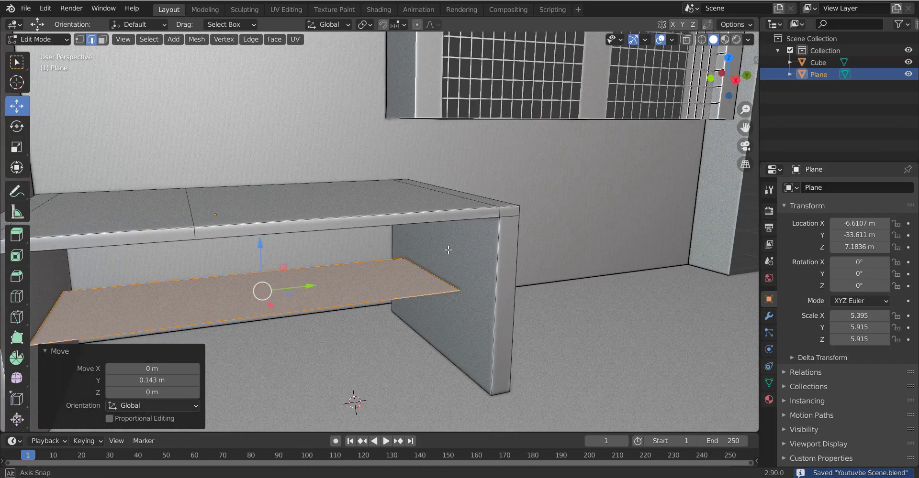
{"action": "scroll", "coordinate": [358, 301], "scroll_direction": "down", "scroll_amount": 3}
{"action": "mouse_move", "coordinate": [358, 300]}
{"action": "middle_mouse_down"}
{"action": "mouse_move", "coordinate": [362, 314]}
{"action": "mouse_move", "coordinate": [370, 287]}
{"action": "middle_mouse_up"}
{"action": "key", "text": "Tab"}
{"action": "key", "text": "Tab"}
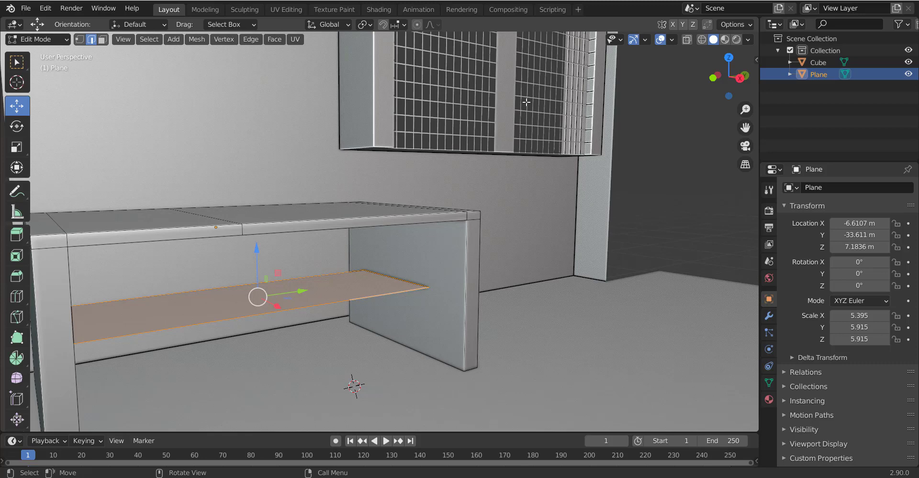
{"action": "middle_click_drag", "start_coordinate": [344, 252], "coordinate": [568, 262]}
{"action": "key", "text": "s"}
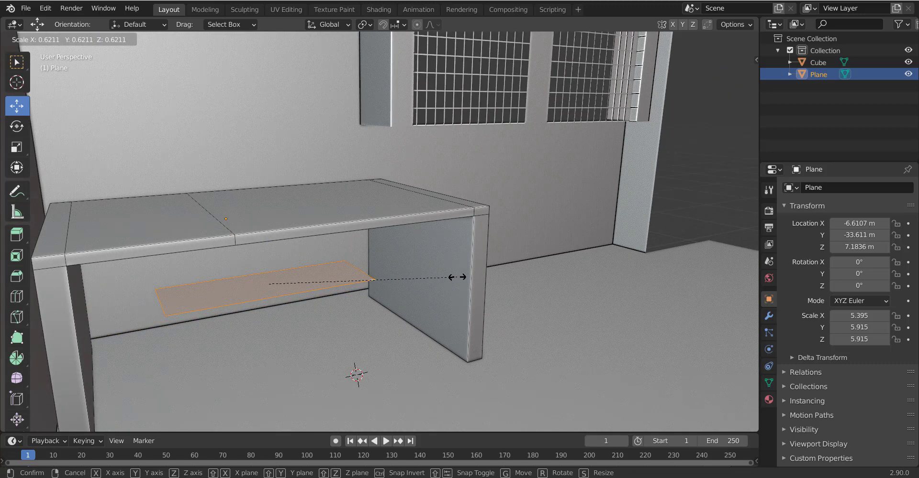
Step: Stand the panel upright with a 90° Y rotation, reduce its height along Z, and save
{"action": "right_click", "coordinate": [457, 277]}
{"action": "type", "text": "rx90"}
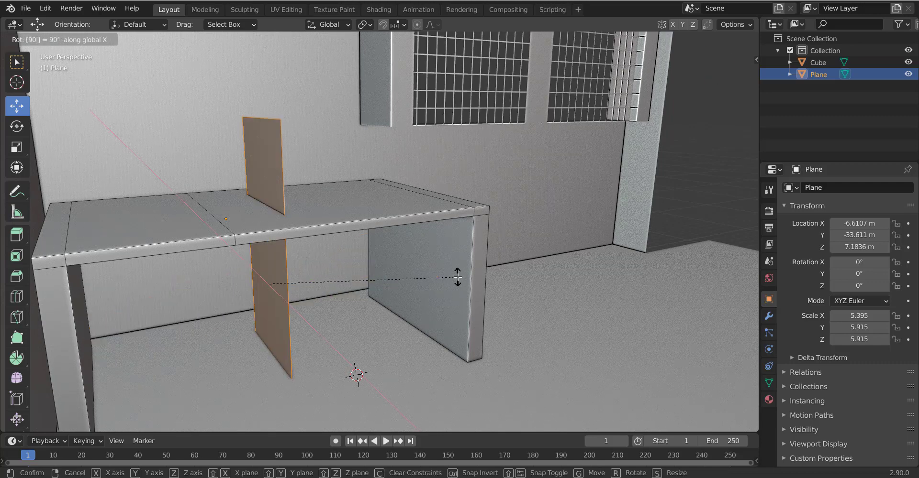
{"action": "key", "text": "BackSpace"}
{"action": "key", "text": "BackSpace"}
{"action": "type", "text": "y90"}
{"action": "key", "text": "Return"}
{"action": "key", "text": "s"}
{"action": "key", "text": "z"}
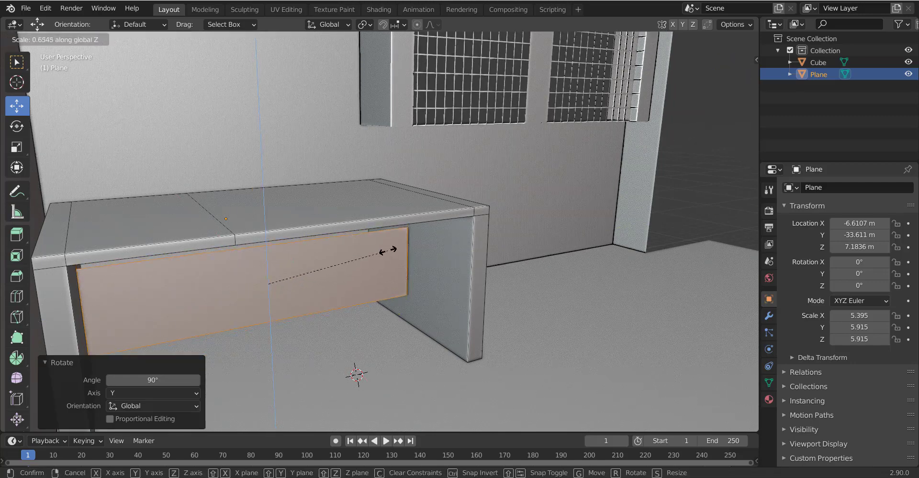
{"action": "left_click", "coordinate": [363, 257]}
{"action": "key", "text": "Tab"}
{"action": "key", "text": "ctrl+s"}
Step: Lower the upright panel's height along Z once more and save the scene
{"action": "mouse_move", "coordinate": [363, 257]}
{"action": "middle_mouse_down"}
{"action": "mouse_move", "coordinate": [318, 337]}
{"action": "mouse_move", "coordinate": [320, 306]}
{"action": "middle_mouse_up"}
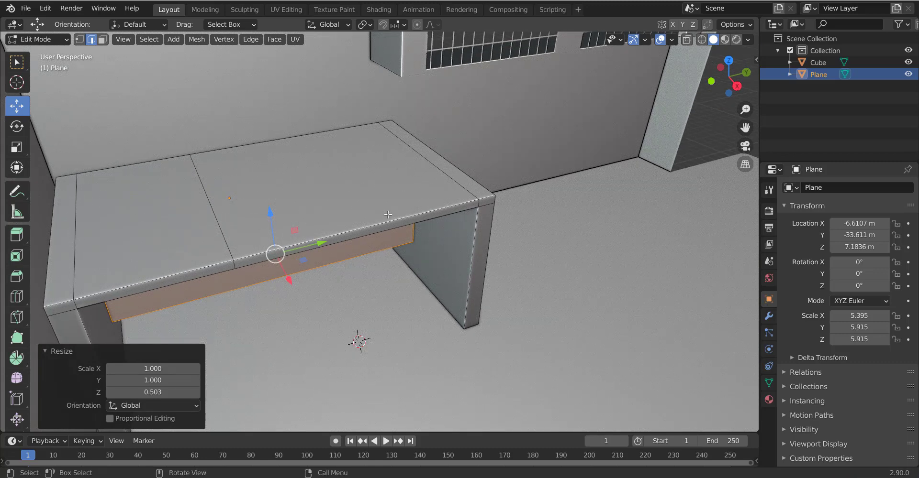
{"action": "mouse_move", "coordinate": [388, 214]}
{"action": "middle_mouse_down"}
{"action": "mouse_move", "coordinate": [478, 239]}
{"action": "mouse_move", "coordinate": [418, 239]}
{"action": "middle_mouse_up"}
{"action": "key", "text": "s"}
{"action": "key", "text": "z"}
{"action": "left_click", "coordinate": [514, 260]}
{"action": "key", "text": "ctrl+s"}
Step: Shrink the face to 0.724 and rotate it 90° on Y to lie flat as a shelf
{"action": "middle_click_drag", "start_coordinate": [494, 228], "coordinate": [428, 298]}
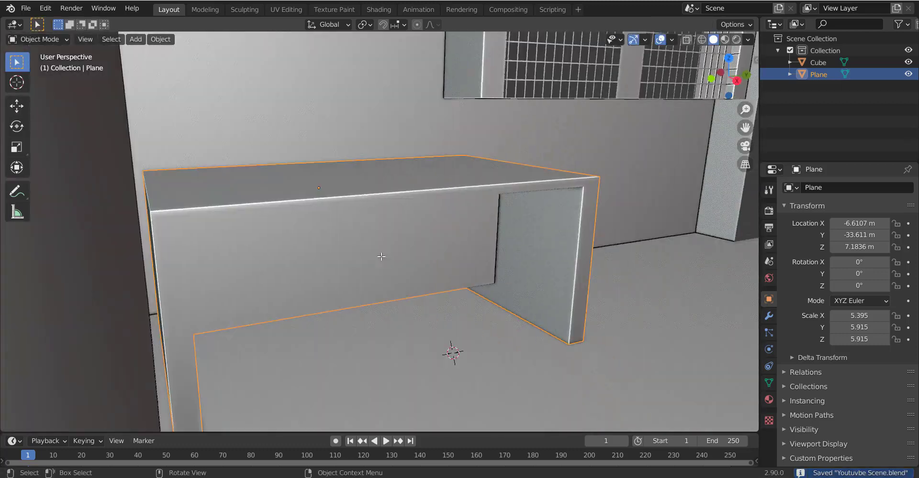
{"action": "key", "text": "g"}
{"action": "right_click", "coordinate": [428, 297]}
{"action": "key", "text": "s"}
{"action": "left_click", "coordinate": [511, 246]}
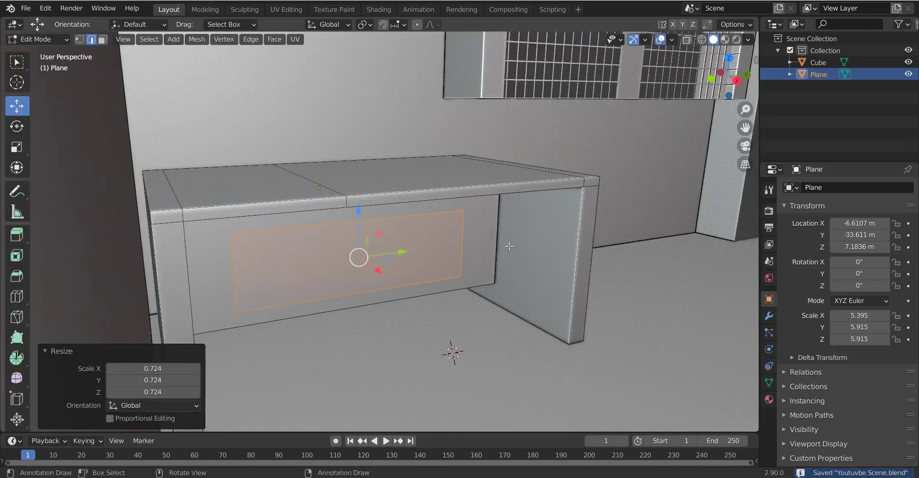
{"action": "key", "text": "r"}
{"action": "key", "text": "x"}
{"action": "key", "text": "9"}
{"action": "key", "text": "0"}
{"action": "key", "text": "y"}
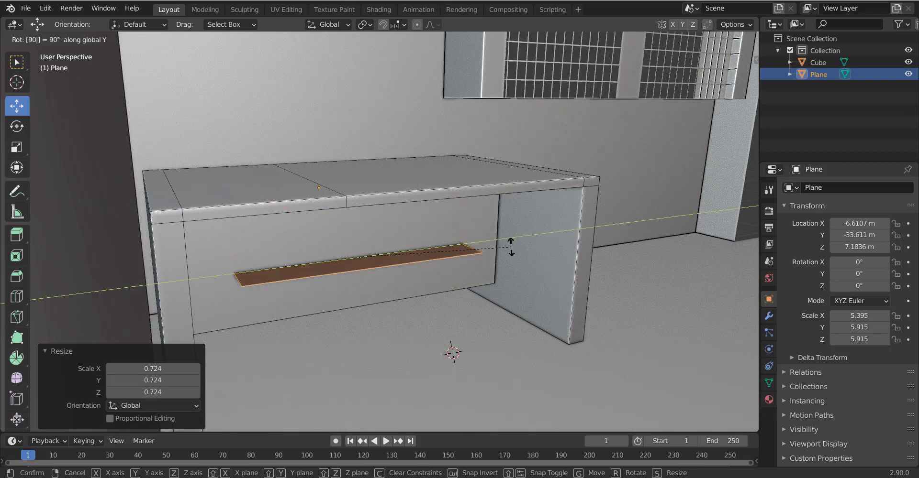
{"action": "key", "text": "Return"}
{"action": "key", "text": "ctrl+s"}
Step: Slide the shelf about 2.09 m along X
{"action": "key", "text": "g"}
{"action": "key", "text": "x"}
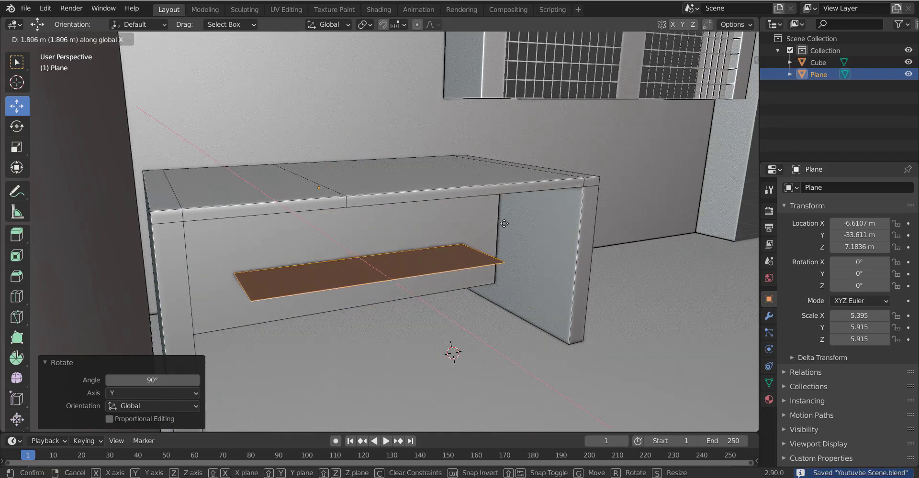
{"action": "left_click", "coordinate": [510, 226]}
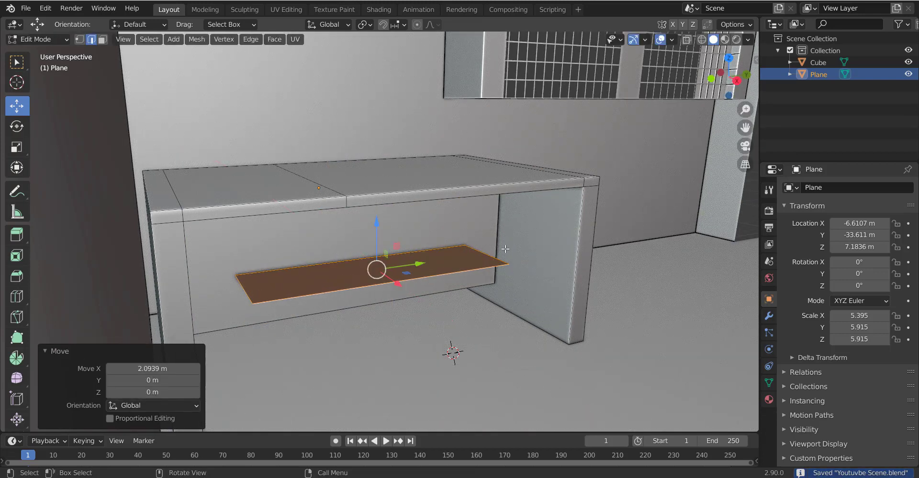
{"action": "middle_click_drag", "start_coordinate": [479, 237], "coordinate": [501, 254]}
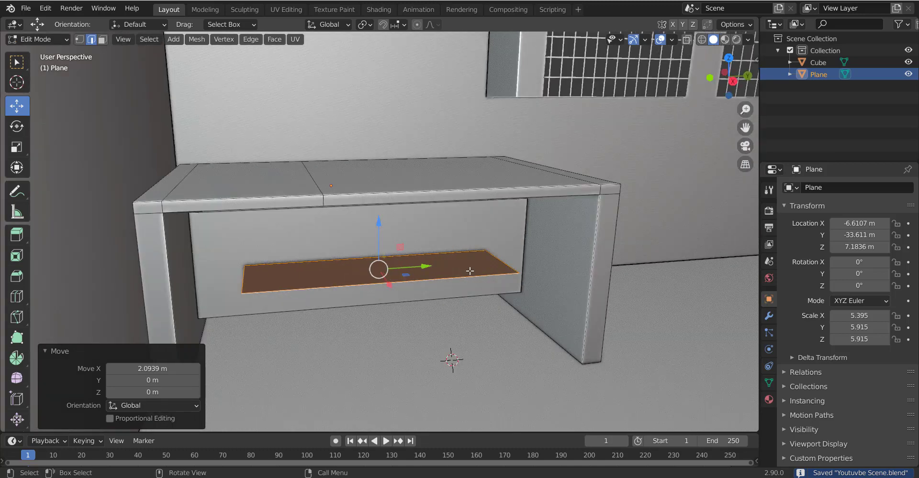
Step: Narrow the shelf's depth to 0.693 along Y
{"action": "key", "text": "s"}
{"action": "key", "text": "x"}
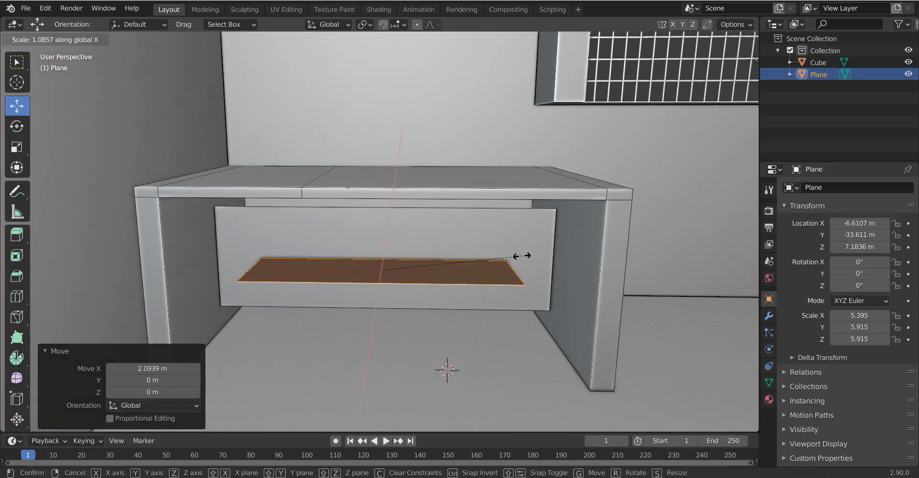
{"action": "key", "text": "y"}
{"action": "left_click", "coordinate": [475, 260]}
{"action": "middle_click_drag", "start_coordinate": [283, 257], "coordinate": [289, 272]}
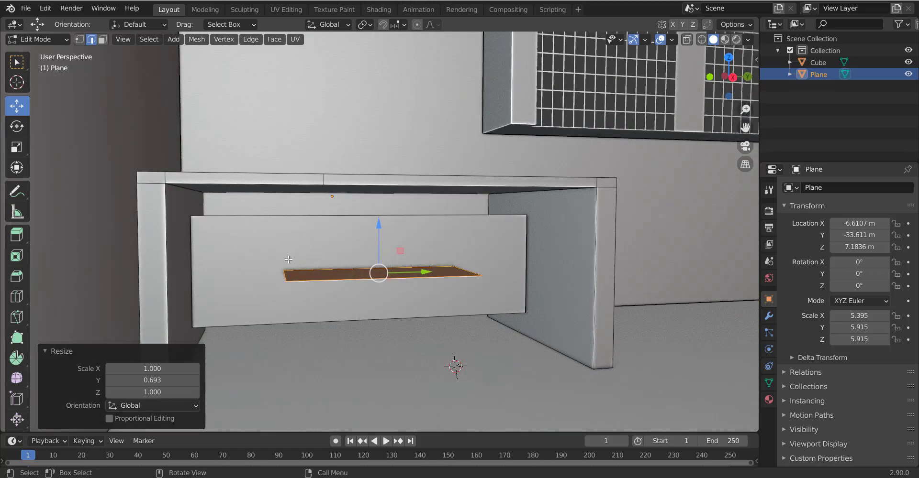
{"action": "key", "text": "Tab"}
{"action": "key", "text": "Tab"}
Step: Rotate the duplicated shelf 90° on X so it stands upright
{"action": "key", "text": "g"}
{"action": "left_click", "coordinate": [397, 268]}
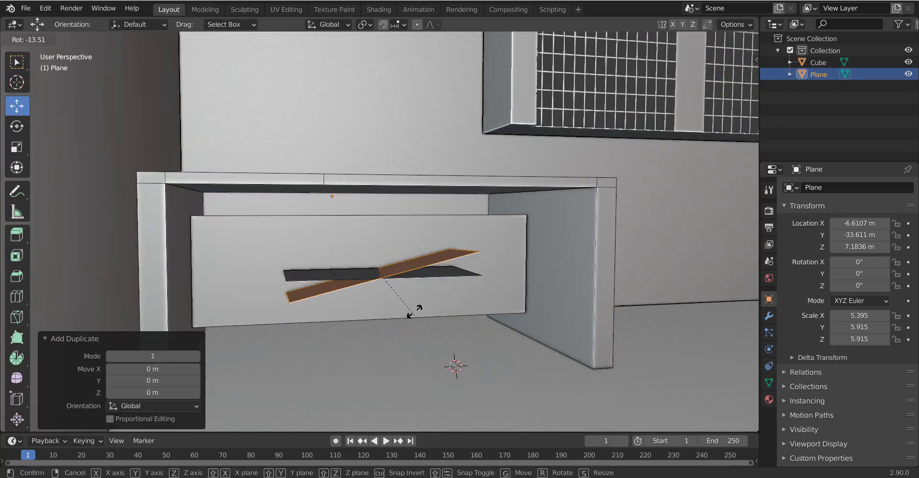
{"action": "key", "text": "r"}
{"action": "key", "text": "x"}
{"action": "key", "text": "9"}
{"action": "key", "text": "0"}
{"action": "key", "text": "Return"}
Step: Move the upright board about 4.13 m along Y to the shelf's left end
{"action": "key", "text": "g"}
{"action": "key", "text": "x"}
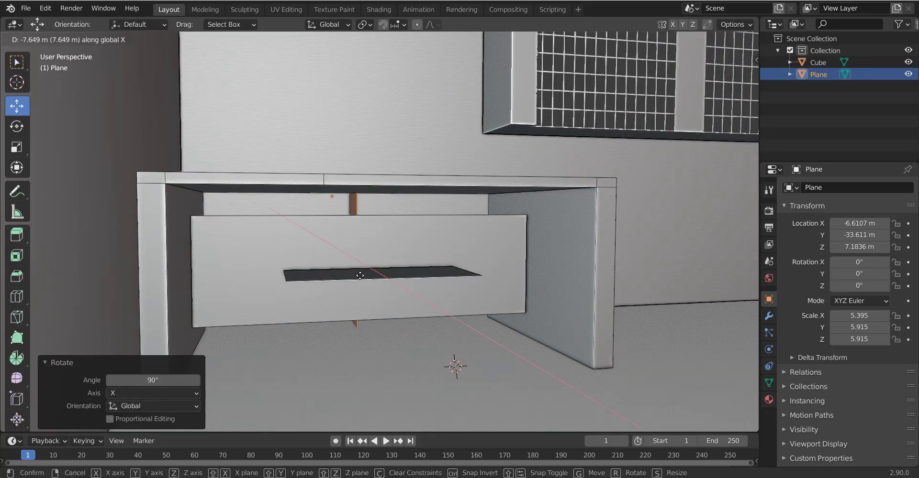
{"action": "key", "text": "y"}
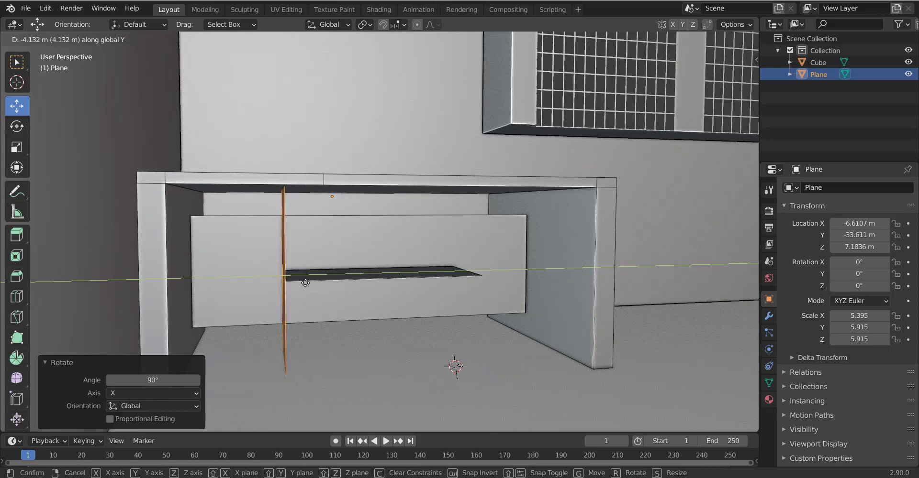
{"action": "left_click", "coordinate": [308, 282]}
{"action": "middle_click_drag", "start_coordinate": [309, 281], "coordinate": [347, 280]}
Step: Resize the board along one axis and reposition it along X
{"action": "key", "text": "s"}
{"action": "key", "text": "y"}
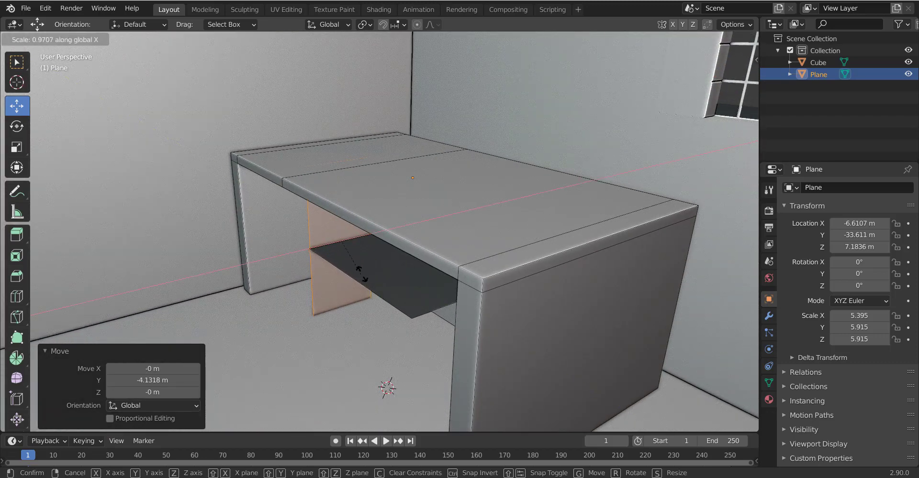
{"action": "left_click", "coordinate": [389, 264]}
{"action": "key", "text": "g"}
{"action": "key", "text": "x"}
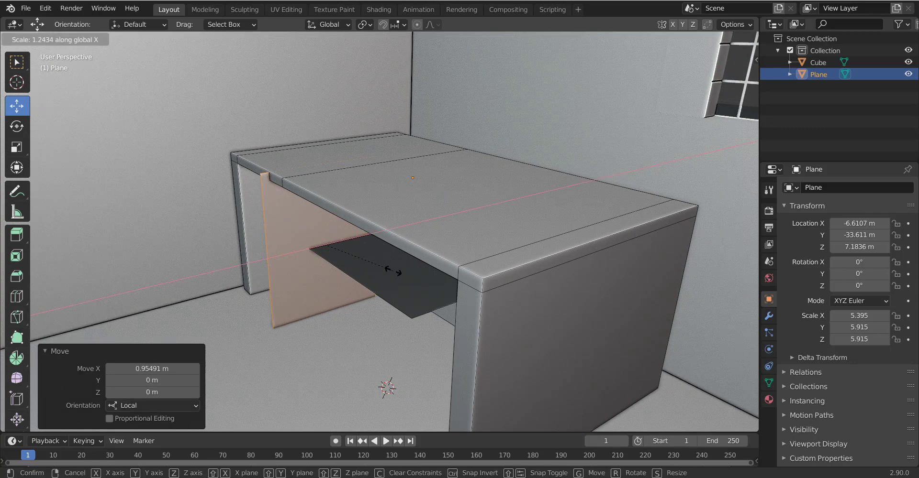
{"action": "left_click", "coordinate": [379, 275]}
{"action": "middle_click_drag", "start_coordinate": [379, 274], "coordinate": [375, 277]}
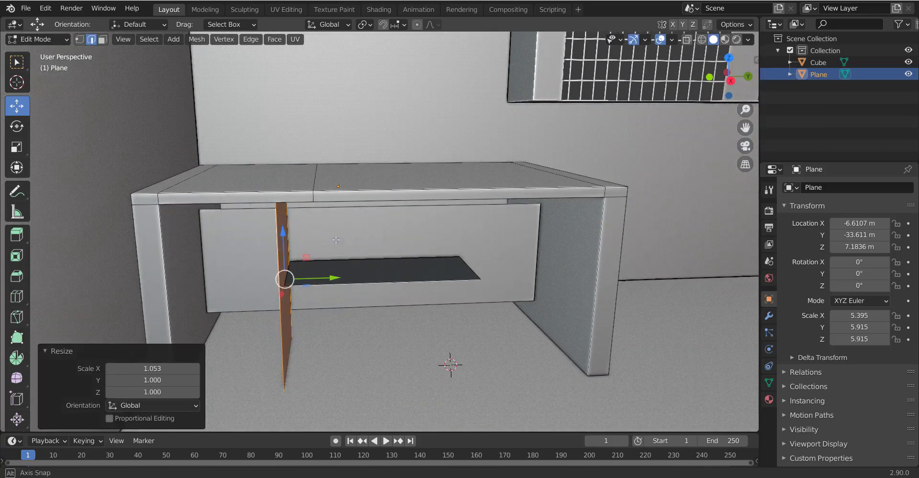
Step: Select one edge of the board and slide it along X
{"action": "key", "text": "Tab"}
{"action": "mouse_move", "coordinate": [316, 282]}
{"action": "middle_mouse_down"}
{"action": "mouse_move", "coordinate": [329, 257]}
{"action": "mouse_move", "coordinate": [299, 257]}
{"action": "middle_mouse_up"}
{"action": "key", "text": "Tab"}
{"action": "left_click", "coordinate": [299, 261]}
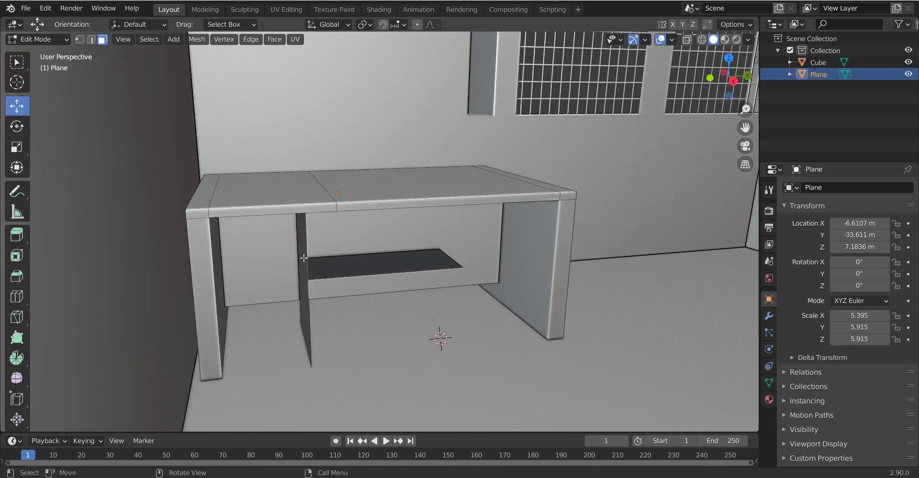
{"action": "left_click", "coordinate": [300, 266]}
{"action": "key", "text": "g"}
{"action": "key", "text": "x"}
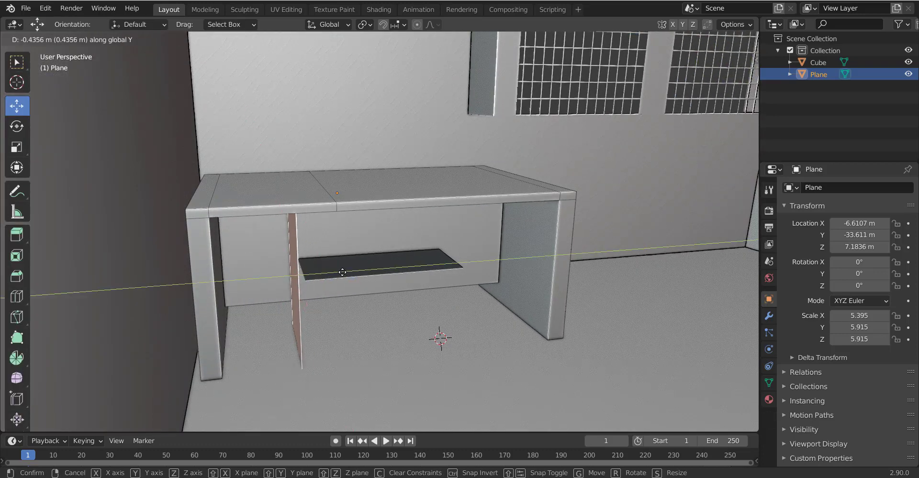
{"action": "left_click", "coordinate": [335, 269]}
Step: Nudge the divider along Y into its final position, save, and leave Edit Mode
{"action": "middle_click_drag", "start_coordinate": [330, 268], "coordinate": [326, 267]}
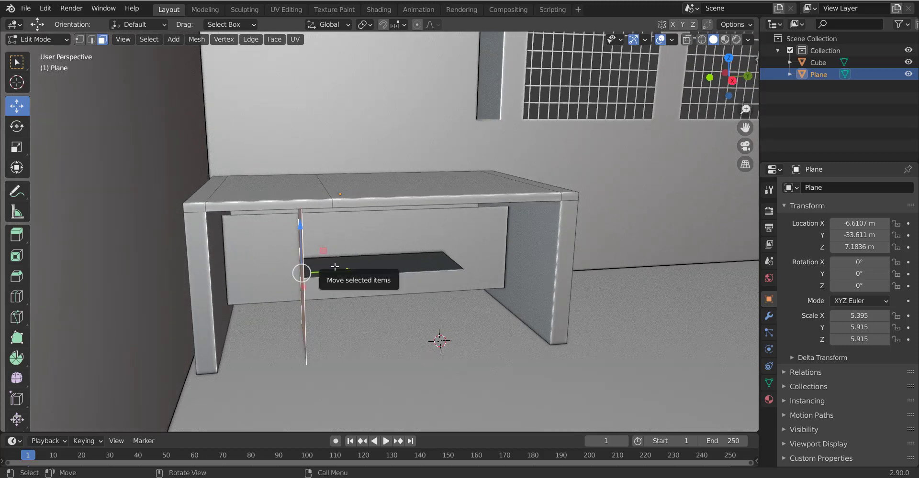
{"action": "key", "text": "g"}
{"action": "key", "text": "z"}
{"action": "key", "text": "y"}
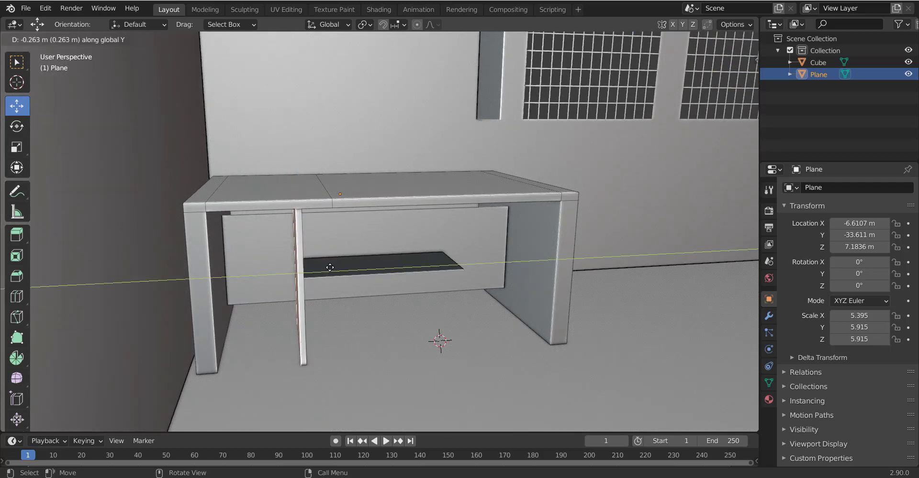
{"action": "left_click", "coordinate": [330, 268]}
{"action": "key", "text": "ctrl+s"}
{"action": "key", "text": "Tab"}
{"action": "scroll", "coordinate": [298, 272], "scroll_direction": "up", "scroll_amount": 5}
{"action": "middle_click_drag", "start_coordinate": [360, 259], "coordinate": [282, 281]}
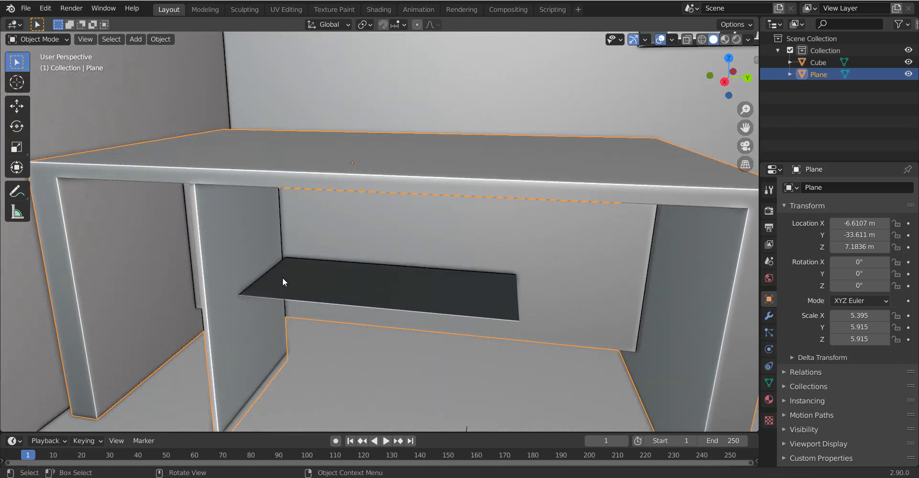
Step: Lower the divider's top face along Z so it sits below the desktop
{"action": "key", "text": "Tab"}
{"action": "middle_click_drag", "start_coordinate": [283, 281], "coordinate": [229, 221]}
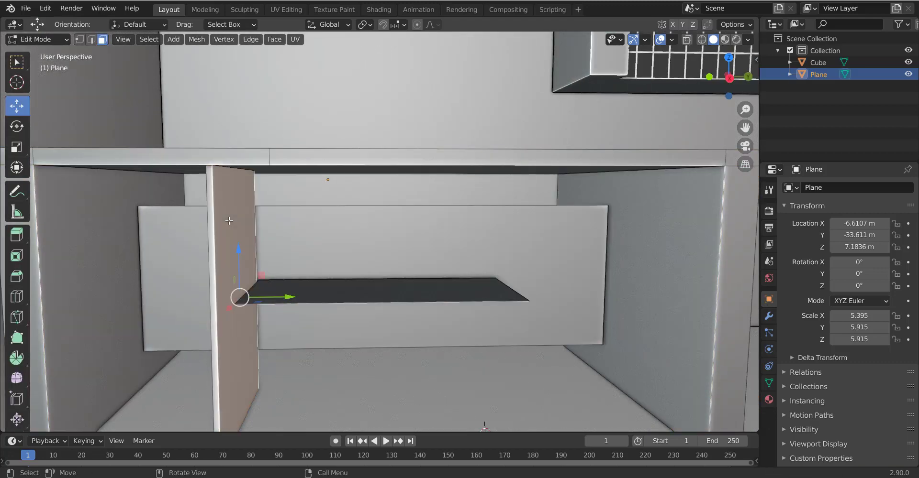
{"action": "key", "text": "l"}
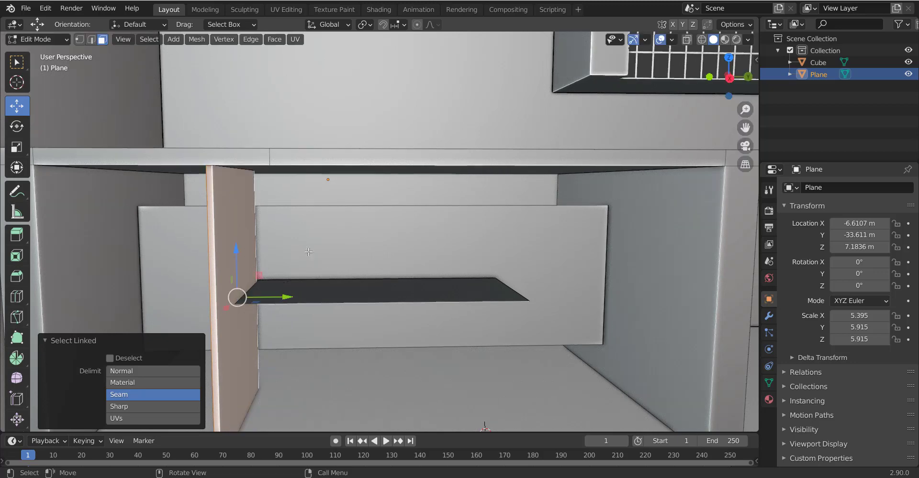
{"action": "key", "text": "alt+z"}
{"action": "middle_click_drag", "start_coordinate": [308, 252], "coordinate": [222, 178]}
{"action": "left_click", "coordinate": [221, 177]}
{"action": "key", "text": "g"}
{"action": "key", "text": "z"}
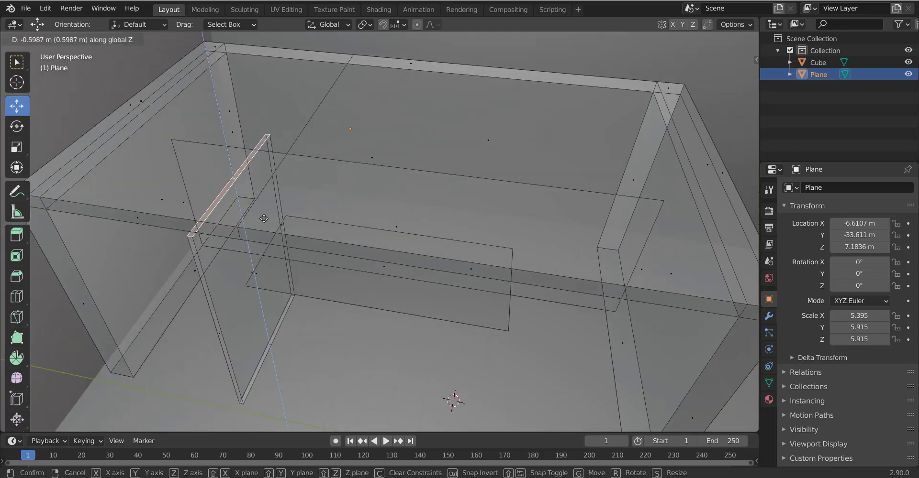
{"action": "left_click", "coordinate": [263, 219]}
{"action": "key", "text": "alt+z"}
Step: Select the divider's front edge, try a bevel twice and cancel it, saving in between
{"action": "middle_click_drag", "start_coordinate": [263, 218], "coordinate": [212, 229]}
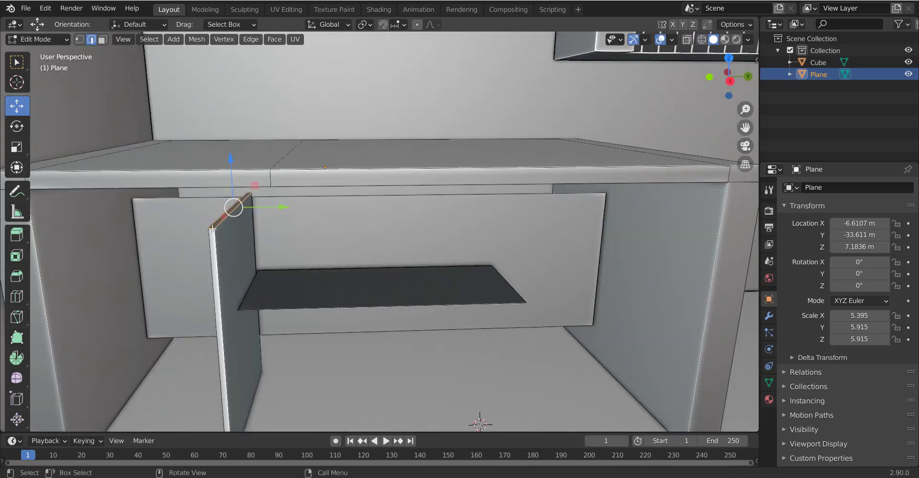
{"action": "left_click", "coordinate": [212, 230]}
{"action": "key", "text": "ctrl+b"}
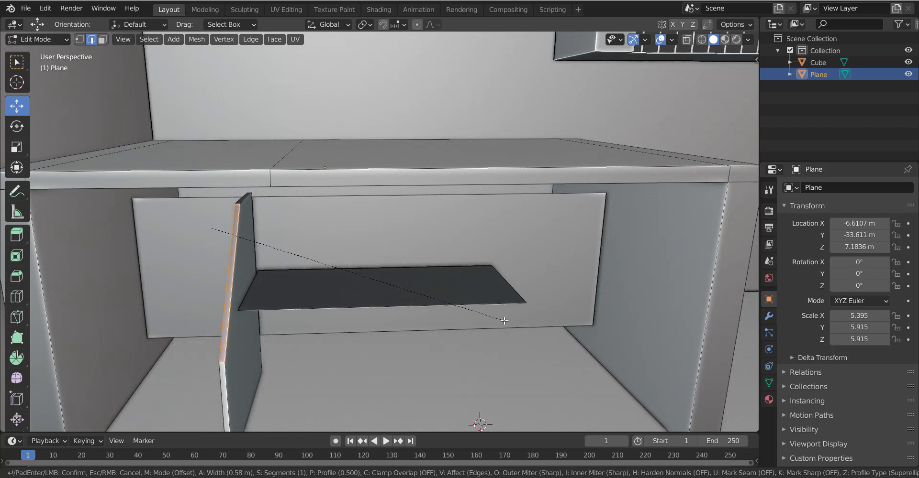
{"action": "key", "text": "Escape"}
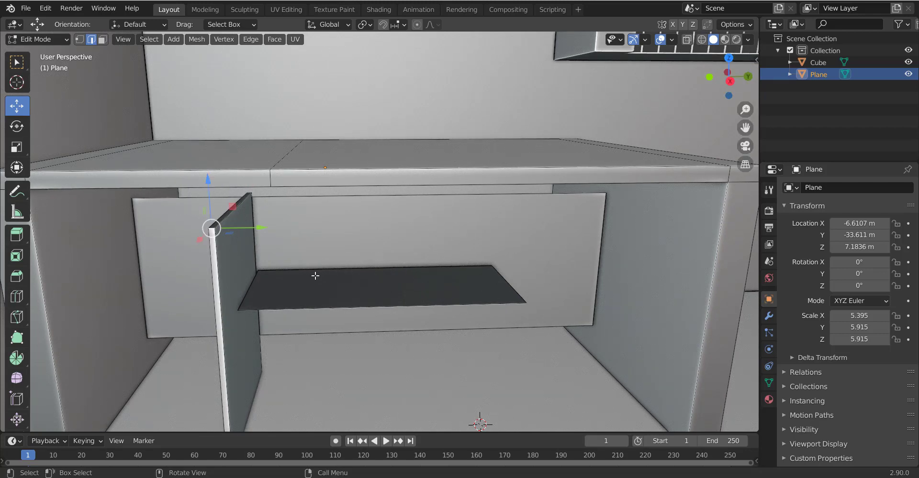
{"action": "key", "text": "ctrl+s"}
{"action": "key", "text": "ctrl+b"}
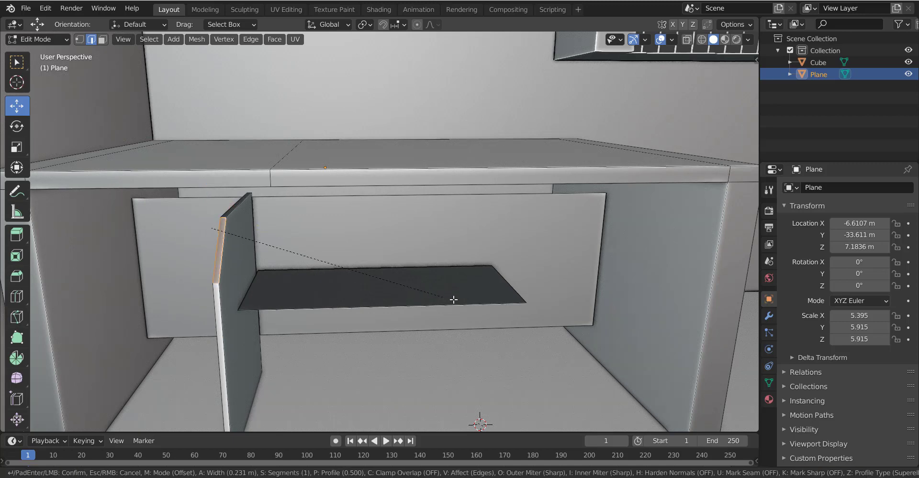
{"action": "key", "text": "Escape"}
Step: Add a cylinder with 1 m radius and 2 m depth to the scene
{"action": "key", "text": "Tab"}
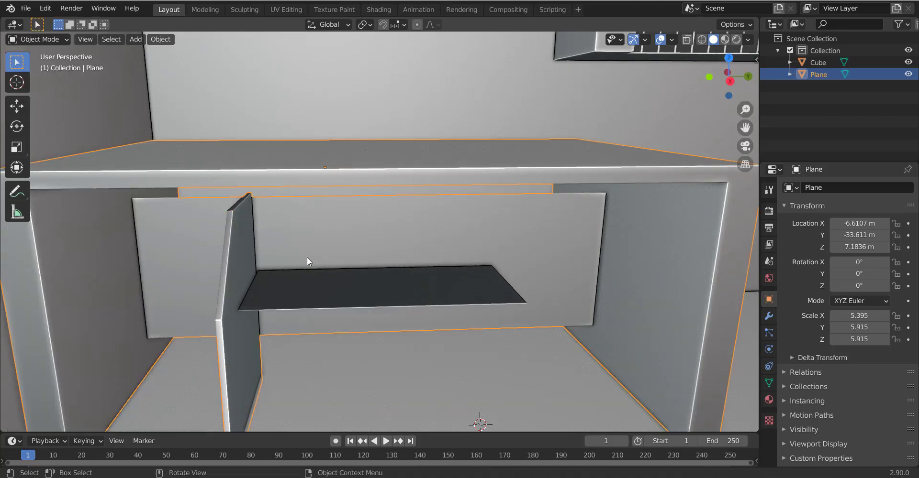
{"action": "key", "text": "shift+a"}
{"action": "left_click", "coordinate": [354, 296]}
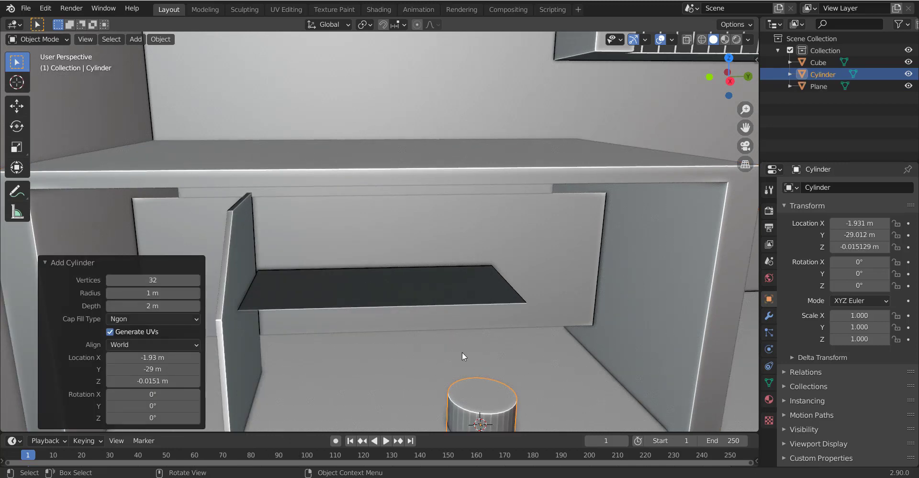
Step: Raise the cylinder, shift it along Y, and lay it on its side 90° about X
{"action": "key", "text": "g"}
{"action": "key", "text": "z"}
{"action": "key", "text": "Return"}
{"action": "key", "text": "g"}
{"action": "key", "text": "y"}
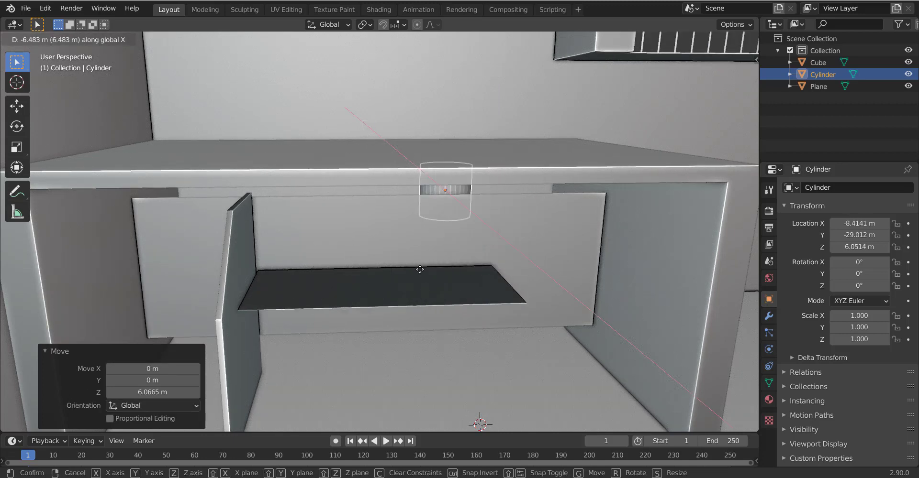
{"action": "key", "text": "Return"}
{"action": "key", "text": "r"}
{"action": "type", "text": "90"}
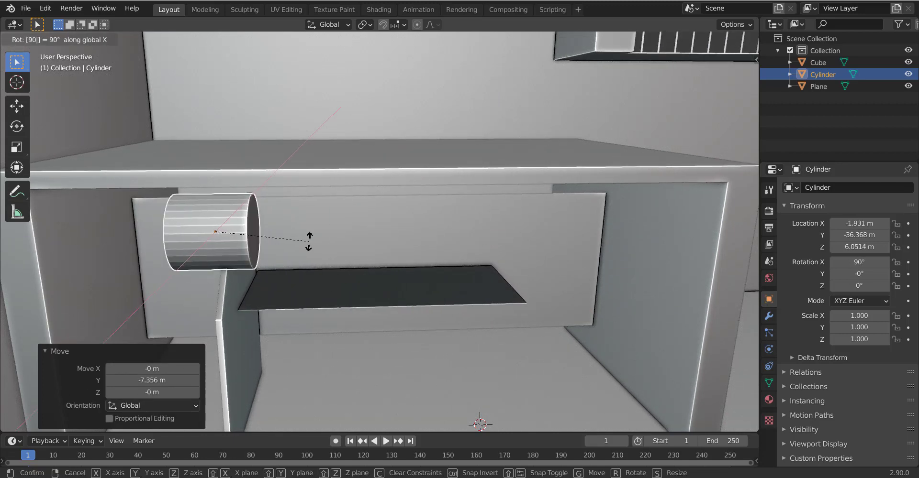
{"action": "key", "text": "Return"}
Step: Lower the cylinder, enlarge it to 1.398, and save the scene
{"action": "key", "text": "g"}
{"action": "key", "text": "z"}
{"action": "left_click", "coordinate": [335, 279]}
{"action": "key", "text": "s"}
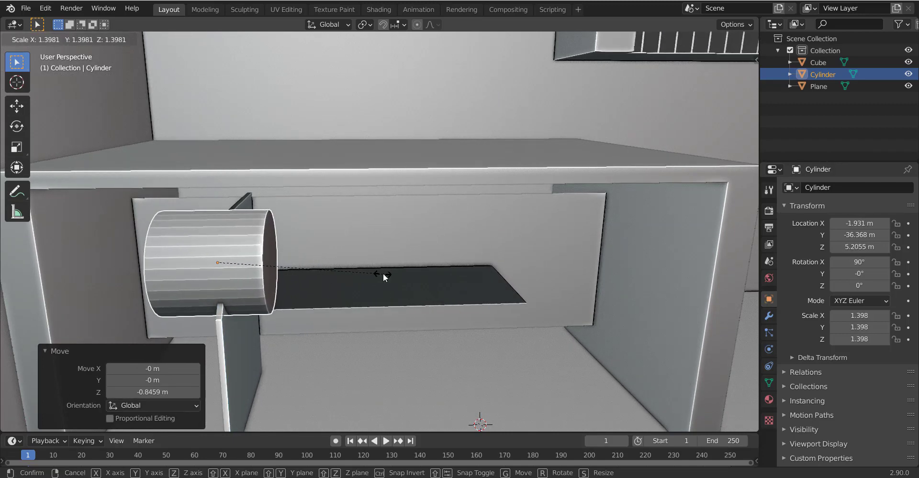
{"action": "left_click", "coordinate": [382, 274]}
{"action": "middle_click_drag", "start_coordinate": [334, 265], "coordinate": [344, 259]}
{"action": "key", "text": "ctrl+s"}
Step: Check the cylinder's placement using X-ray, front view and wireframe shading
{"action": "key", "text": "alt+z"}
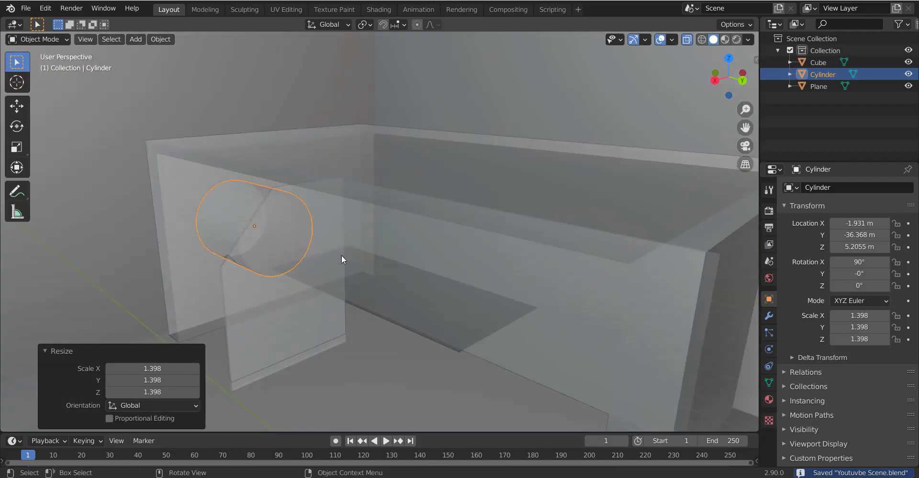
{"action": "key", "text": "KP_1"}
{"action": "key", "text": "alt+z"}
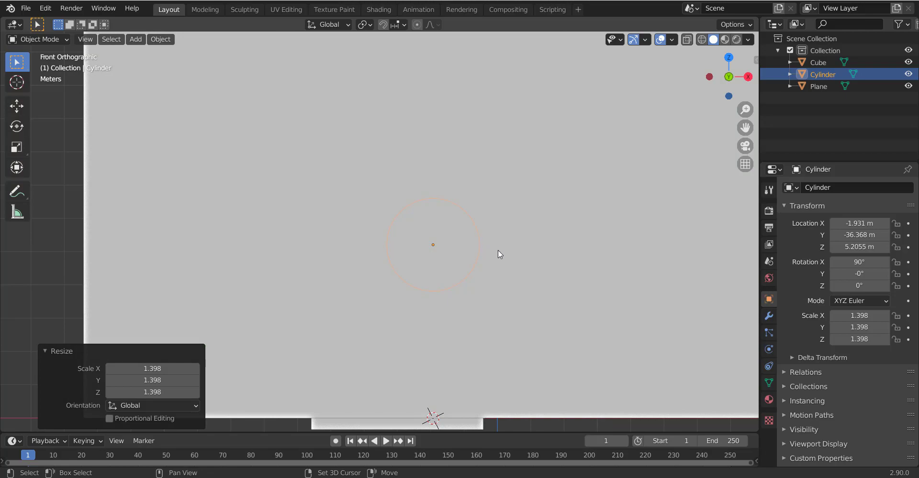
{"action": "key", "text": "shift+z"}
{"action": "mouse_move", "coordinate": [429, 214]}
{"action": "middle_mouse_down"}
{"action": "mouse_move", "coordinate": [430, 227]}
{"action": "mouse_move", "coordinate": [492, 235]}
{"action": "mouse_move", "coordinate": [394, 254]}
{"action": "mouse_move", "coordinate": [432, 245]}
{"action": "mouse_move", "coordinate": [358, 243]}
{"action": "middle_mouse_up"}
{"action": "key", "text": "shift+z"}
Step: Scale the cylinder to 1.525, shift it along X, and narrow its diameter
{"action": "key", "text": "s"}
{"action": "left_click", "coordinate": [307, 252]}
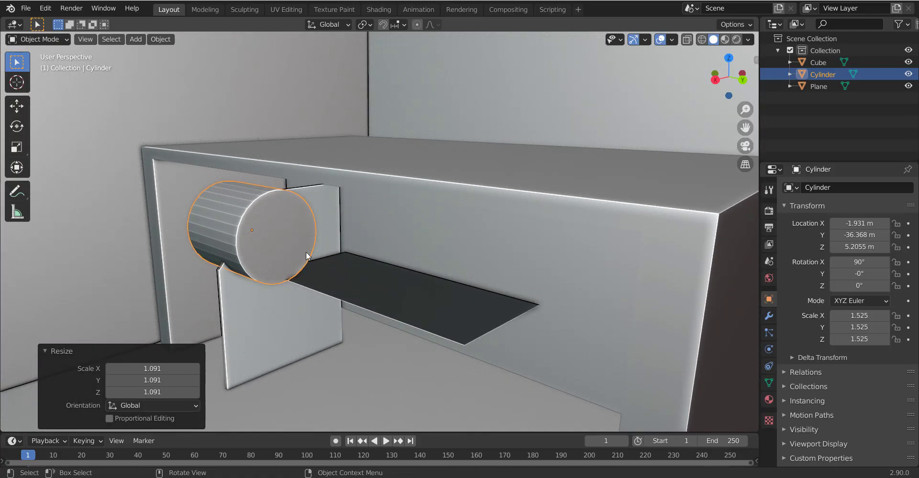
{"action": "mouse_move", "coordinate": [306, 255]}
{"action": "middle_mouse_down"}
{"action": "mouse_move", "coordinate": [371, 250]}
{"action": "mouse_move", "coordinate": [317, 243]}
{"action": "mouse_move", "coordinate": [346, 249]}
{"action": "mouse_move", "coordinate": [288, 223]}
{"action": "mouse_move", "coordinate": [378, 218]}
{"action": "mouse_move", "coordinate": [260, 252]}
{"action": "mouse_move", "coordinate": [285, 289]}
{"action": "middle_mouse_up"}
{"action": "key", "text": "g"}
{"action": "key", "text": "x"}
{"action": "left_click", "coordinate": [368, 256]}
{"action": "key", "text": "s"}
{"action": "key", "text": "shift+z"}
{"action": "left_click", "coordinate": [358, 220]}
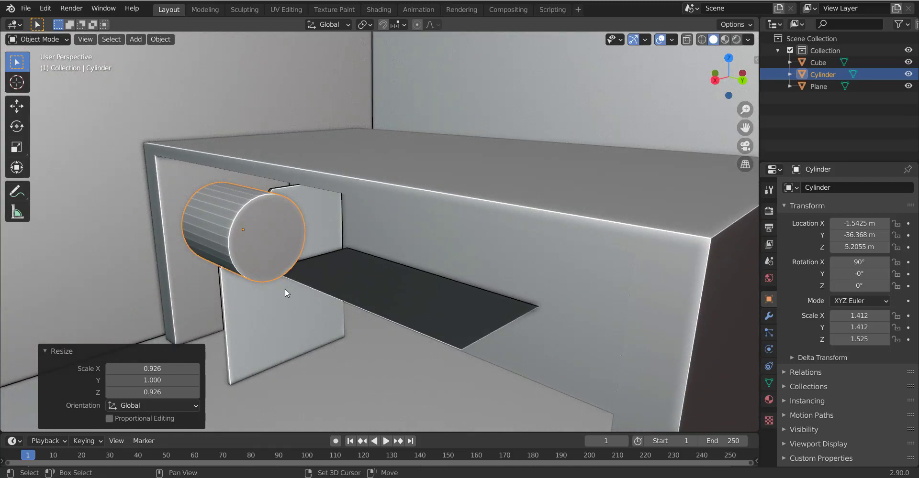
Step: Test a Boolean cut into the desk panel, undo, enlarge the cylinder by 1.171, and cut again
{"action": "left_click", "coordinate": [298, 266], "text": "shift"}
{"action": "key", "text": "ctrl+KP_Subtract"}
{"action": "mouse_move", "coordinate": [254, 199]}
{"action": "middle_mouse_down"}
{"action": "mouse_move", "coordinate": [333, 217]}
{"action": "mouse_move", "coordinate": [253, 214]}
{"action": "middle_mouse_up"}
{"action": "key", "text": "ctrl+z"}
{"action": "left_click", "coordinate": [253, 214]}
{"action": "key", "text": "s"}
{"action": "left_click", "coordinate": [250, 286]}
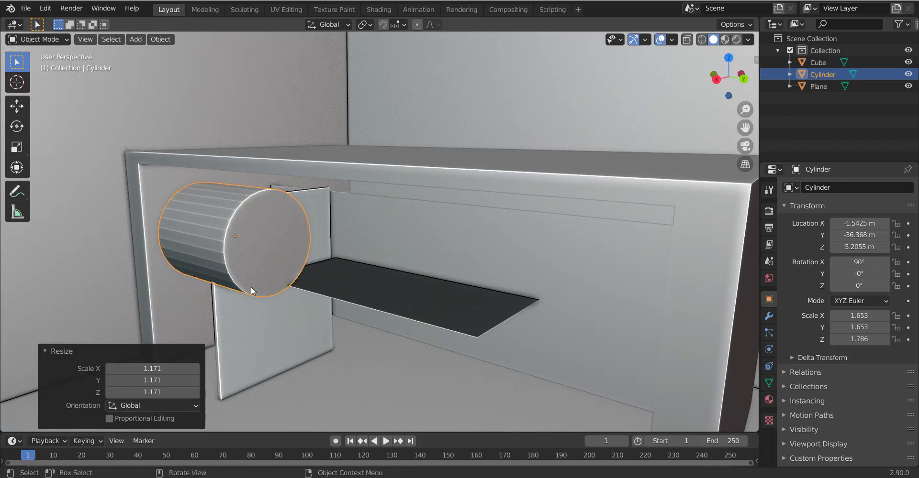
{"action": "left_click", "coordinate": [263, 239], "text": "shift"}
{"action": "key", "text": "ctrl+KP_Subtract"}
Step: Undo the cut and reposition the cylinder along X using X-ray view
{"action": "key", "text": "ctrl+z"}
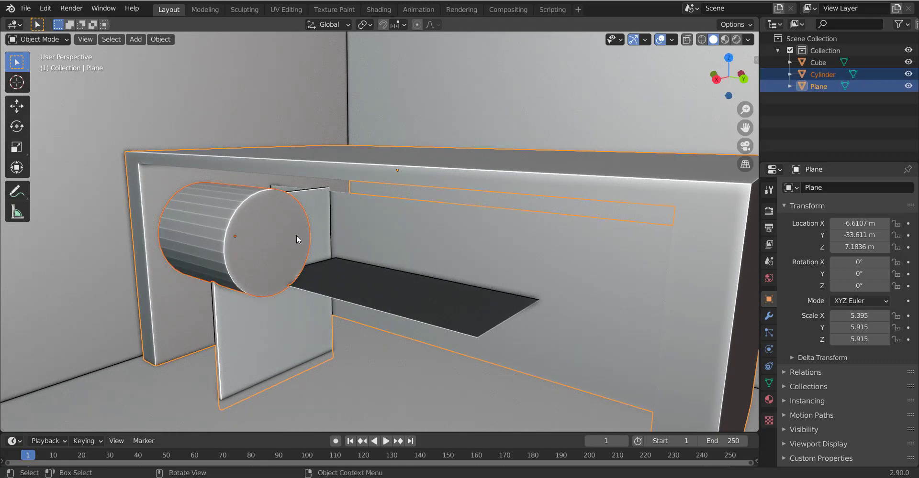
{"action": "mouse_move", "coordinate": [297, 235]}
{"action": "middle_mouse_down"}
{"action": "mouse_move", "coordinate": [268, 235]}
{"action": "mouse_move", "coordinate": [294, 244]}
{"action": "middle_mouse_up"}
{"action": "key", "text": "g"}
{"action": "key", "text": "x"}
{"action": "left_click", "coordinate": [306, 239]}
{"action": "key", "text": "alt+z"}
{"action": "key", "text": "g"}
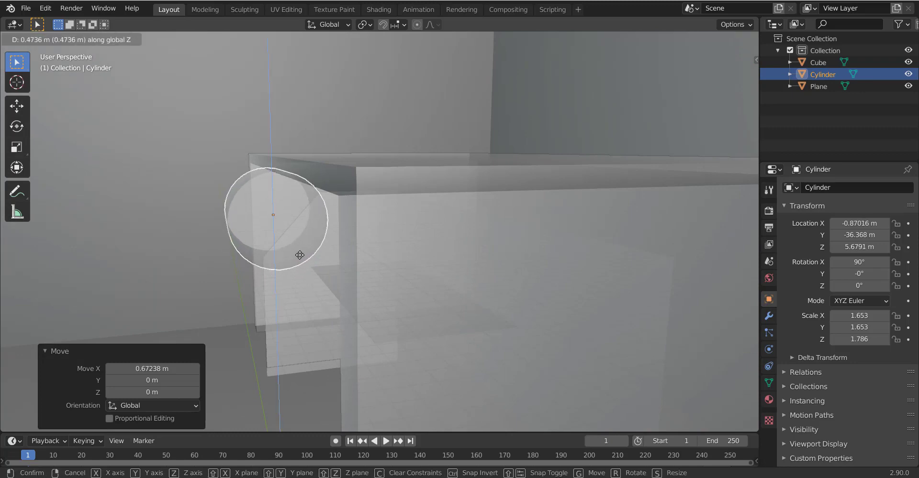
{"action": "key", "text": "x"}
{"action": "left_click", "coordinate": [295, 283]}
{"action": "left_click", "coordinate": [287, 239]}
{"action": "key", "text": "alt+z"}
Step: Select the desk panel, inspect the cutout, then undo to restore the cylinder
{"action": "left_click", "coordinate": [287, 239]}
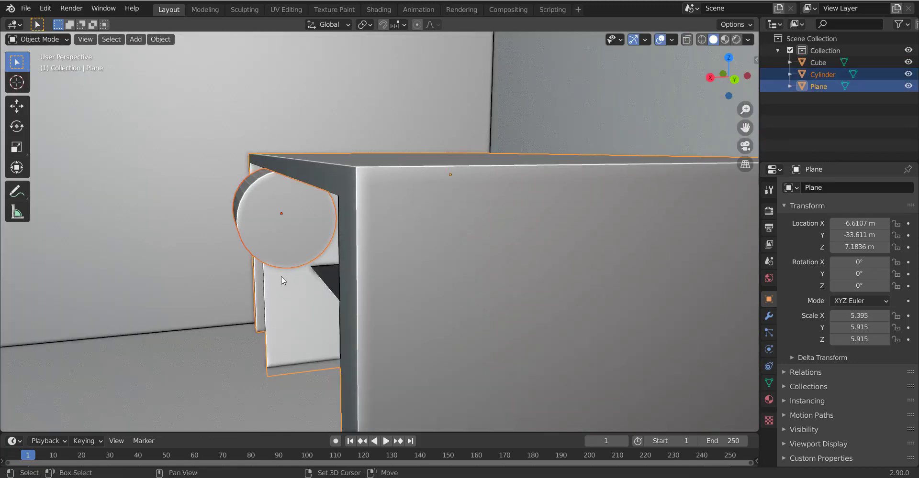
{"action": "key", "text": "Tab"}
{"action": "mouse_move", "coordinate": [287, 239]}
{"action": "middle_mouse_down"}
{"action": "mouse_move", "coordinate": [413, 226]}
{"action": "mouse_move", "coordinate": [297, 239]}
{"action": "middle_mouse_up"}
{"action": "key", "text": "Tab"}
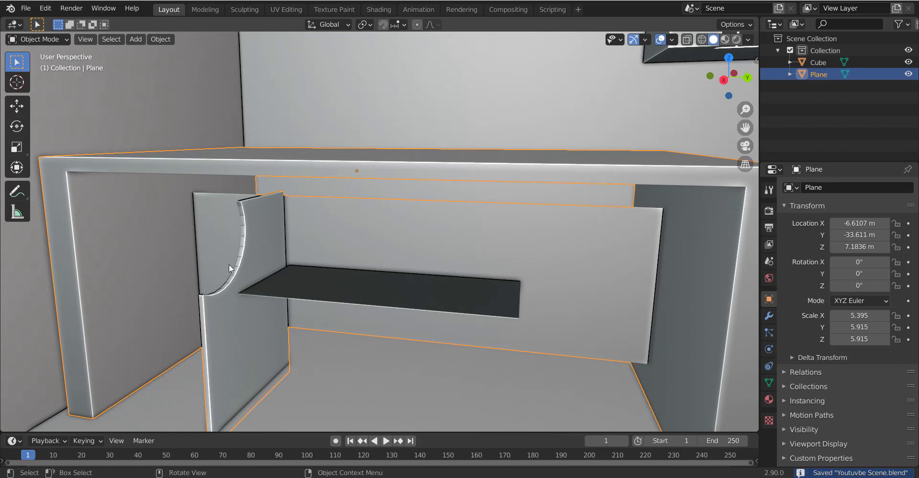
{"action": "key", "text": "ctrl+z"}
{"action": "key", "text": "ctrl+z"}
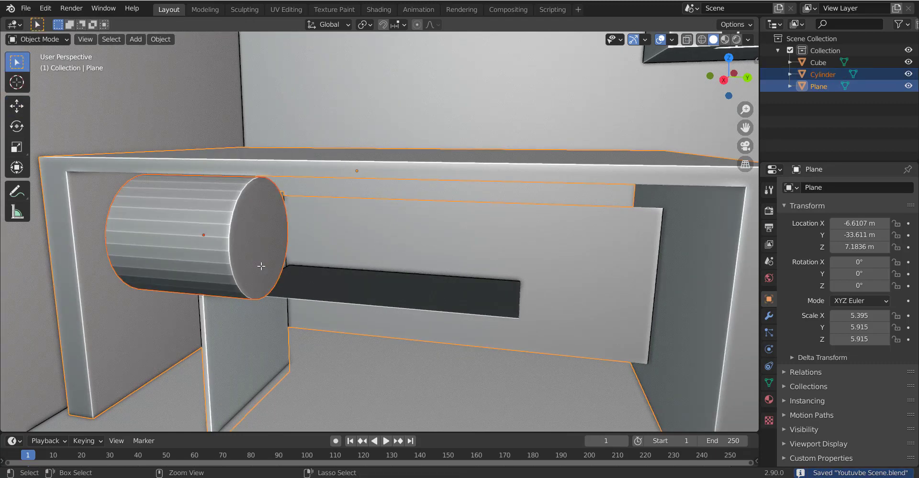
Step: Shade the cylinder smooth and enable Auto Smooth in its mesh data
{"action": "right_click", "coordinate": [228, 242]}
{"action": "left_click", "coordinate": [223, 239]}
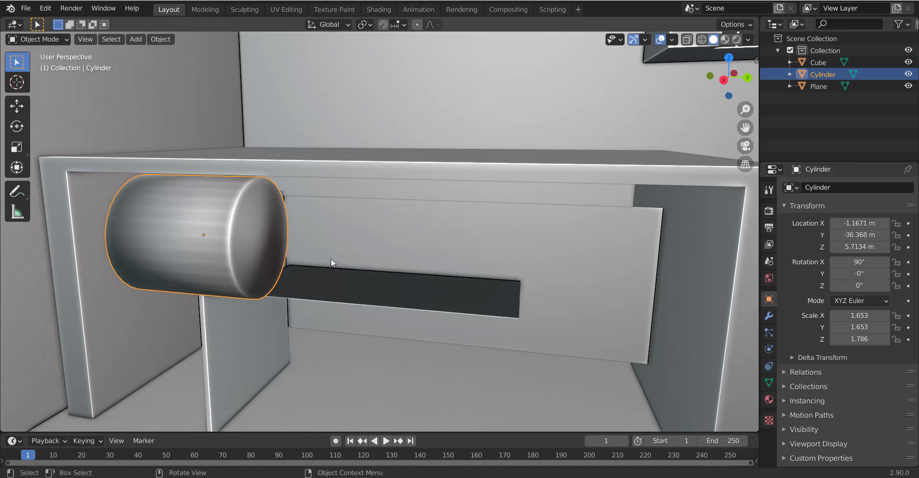
{"action": "left_click", "coordinate": [769, 384]}
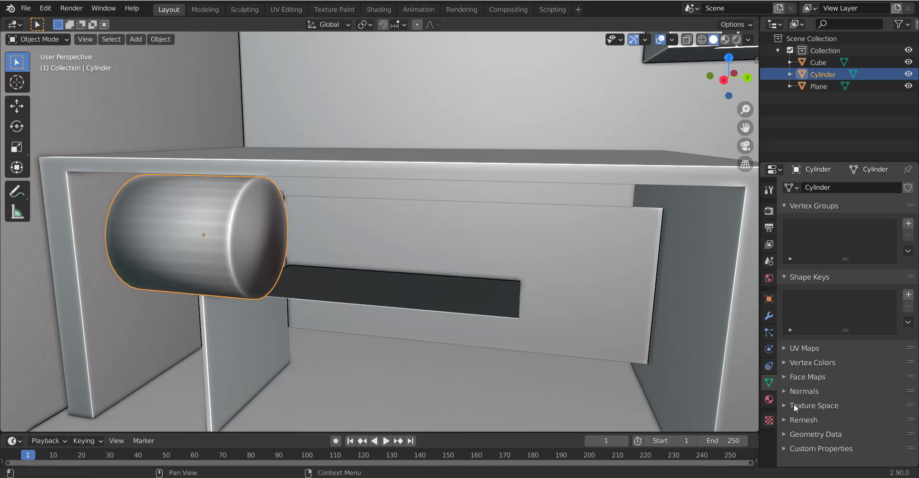
{"action": "left_click", "coordinate": [833, 410]}
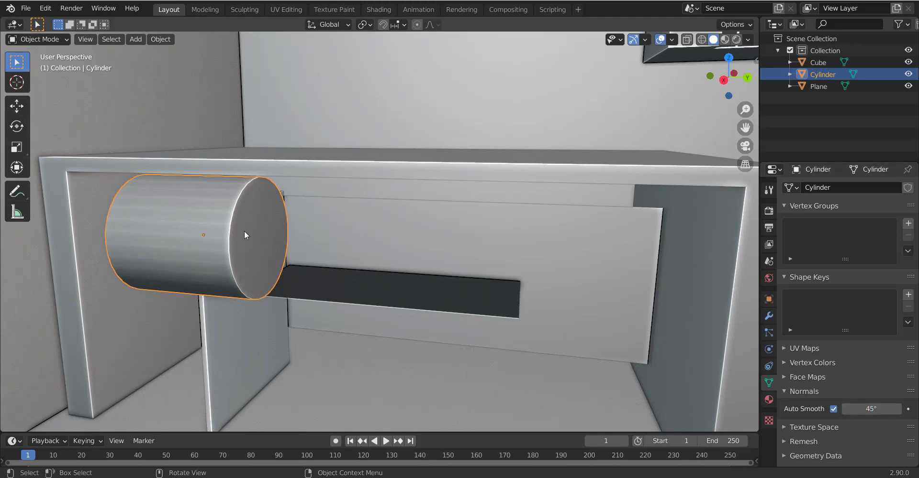
Step: Add a Bevel modifier to the cylinder with 0.12 m width and 6 segments
{"action": "left_click", "coordinate": [769, 316]}
{"action": "left_click", "coordinate": [817, 189]}
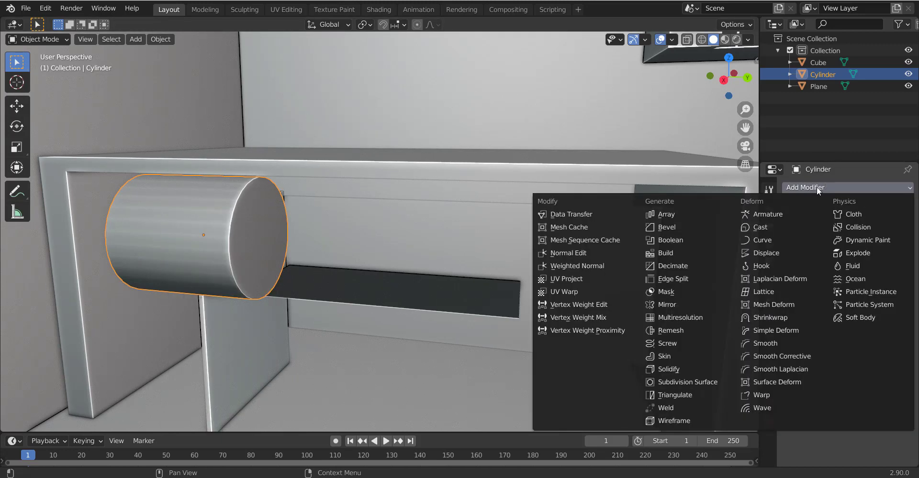
{"action": "left_click", "coordinate": [687, 227]}
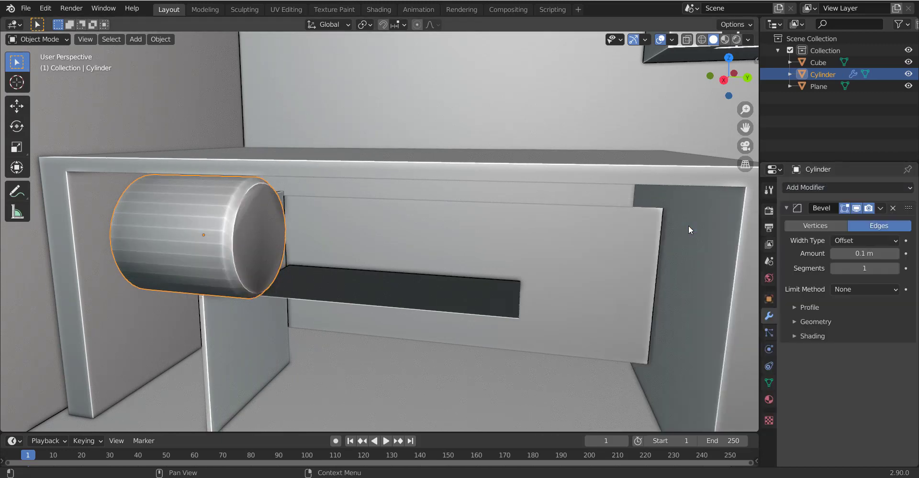
{"action": "left_click", "coordinate": [895, 270]}
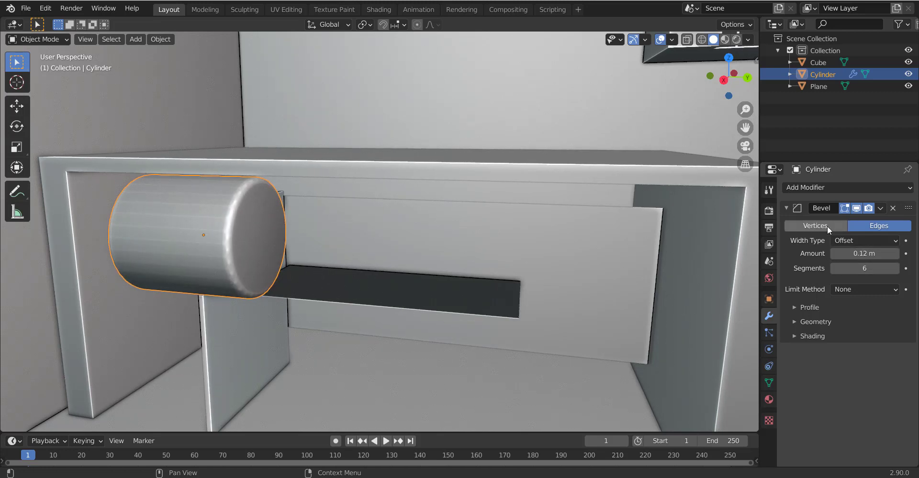
Step: Add an edge loop near the cylinder's end, then return to Object Mode
{"action": "key", "text": "Tab"}
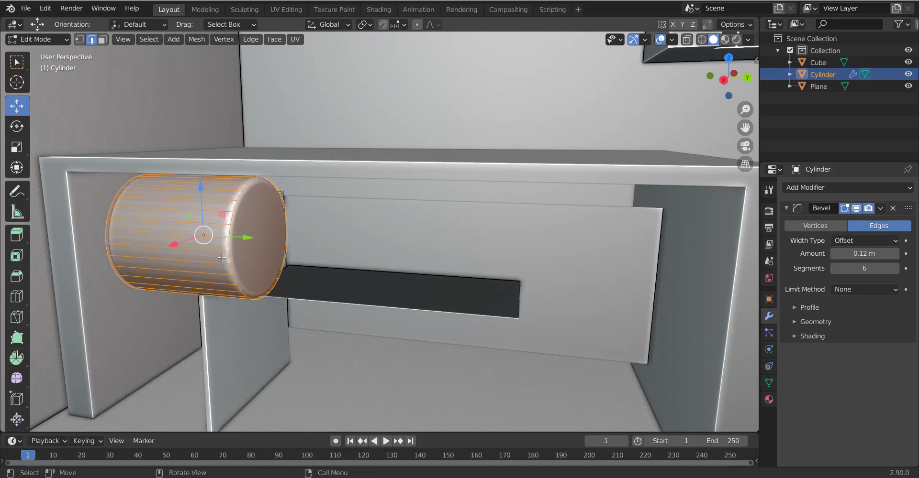
{"action": "key", "text": "Tab"}
{"action": "key", "text": "Tab"}
{"action": "key", "text": "ctrl+r"}
{"action": "left_click", "coordinate": [216, 222]}
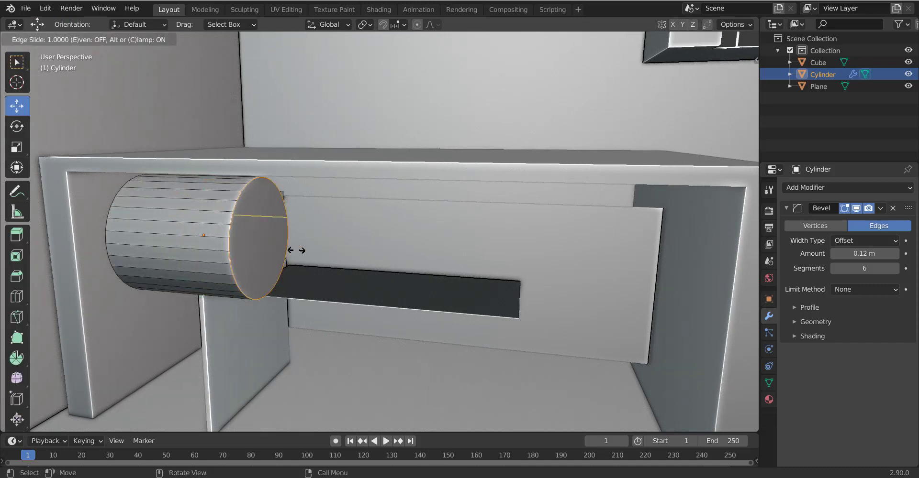
{"action": "left_click", "coordinate": [263, 241]}
{"action": "key", "text": "Tab"}
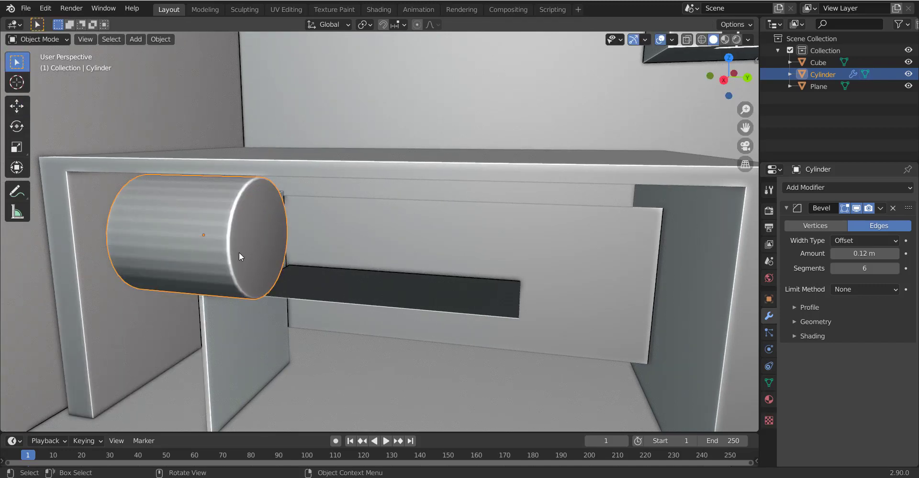
{"action": "mouse_move", "coordinate": [240, 251]}
{"action": "middle_mouse_down"}
{"action": "mouse_move", "coordinate": [206, 208]}
{"action": "mouse_move", "coordinate": [237, 322]}
{"action": "mouse_move", "coordinate": [281, 291]}
{"action": "mouse_move", "coordinate": [372, 263]}
{"action": "mouse_move", "coordinate": [368, 248]}
{"action": "mouse_move", "coordinate": [450, 229]}
{"action": "middle_mouse_up"}
Step: Boolean-cut the cylinder's rounded notch out of the left desk panel and save
{"action": "left_click", "coordinate": [230, 314], "text": "shift"}
{"action": "key", "text": "ctrl+KP_Subtract"}
Step: Select the linked shelf face and rotate it 90° about X to stand upright
{"action": "key", "text": "Tab"}
{"action": "key", "text": "Tab"}
{"action": "key", "text": "ctrl+s"}
{"action": "scroll", "coordinate": [287, 287], "scroll_direction": "down", "scroll_amount": 5}
{"action": "scroll", "coordinate": [431, 239], "scroll_direction": "up", "scroll_amount": 5}
{"action": "key", "text": "Tab"}
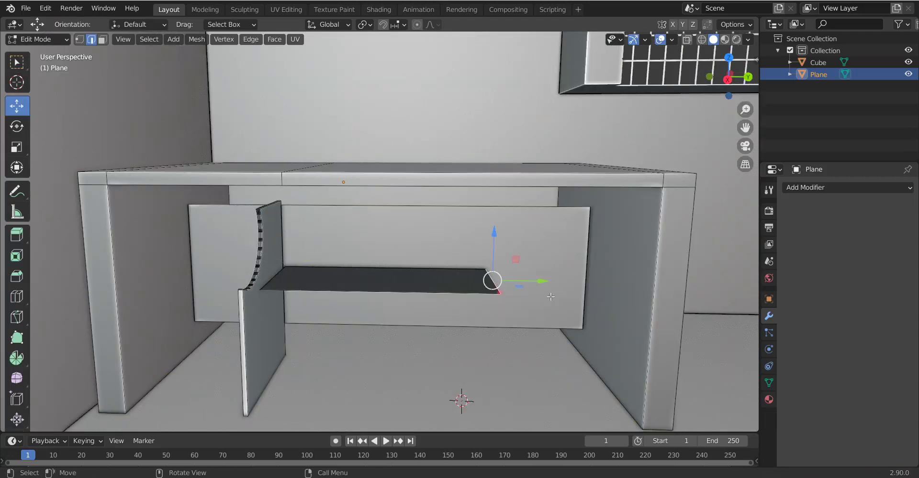
{"action": "left_click", "coordinate": [488, 291]}
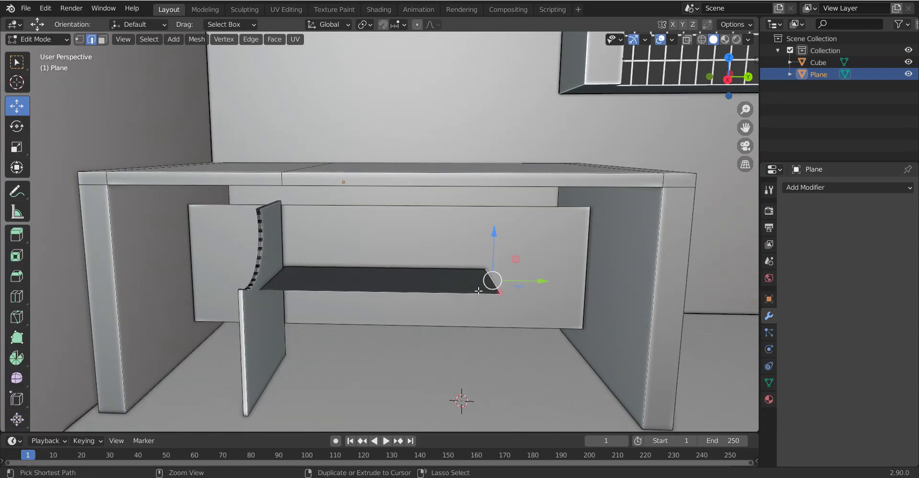
{"action": "key", "text": "ctrl+s"}
{"action": "key", "text": "ctrl+l"}
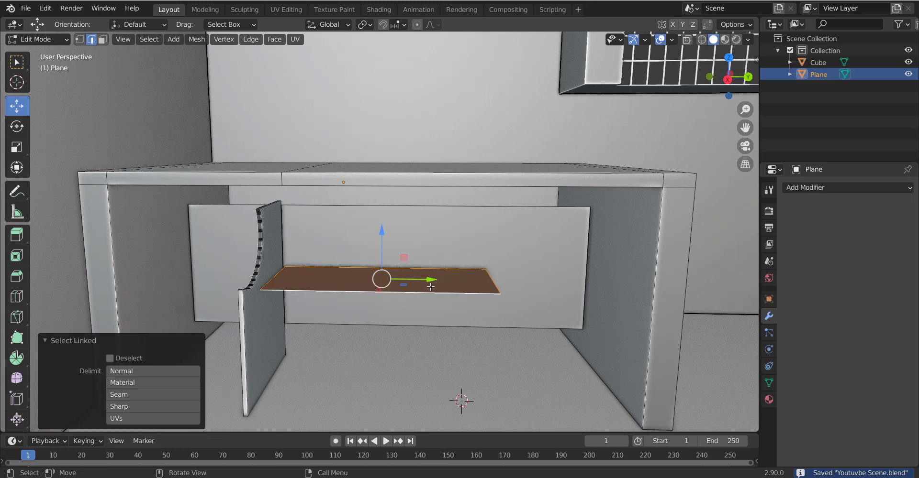
{"action": "type", "text": "rx90"}
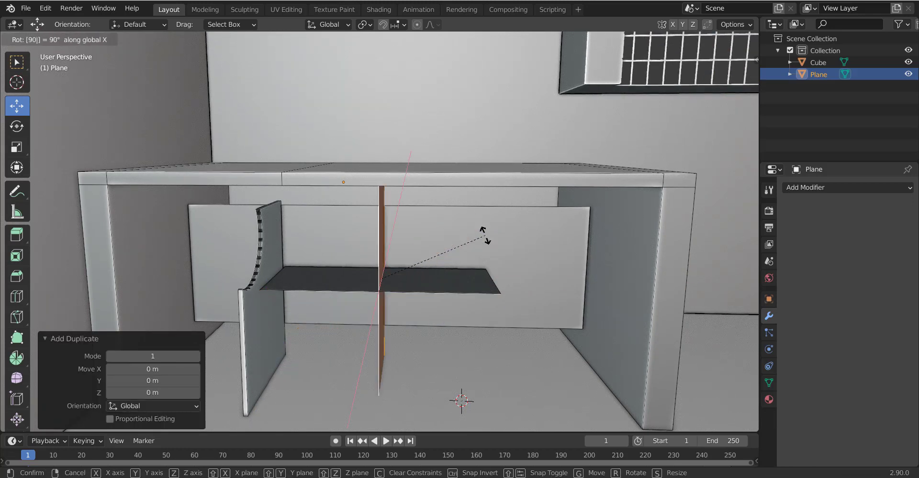
{"action": "key", "text": "Return"}
Step: Move the upright piece along Y to the desk's right end
{"action": "key", "text": "g"}
{"action": "key", "text": "y"}
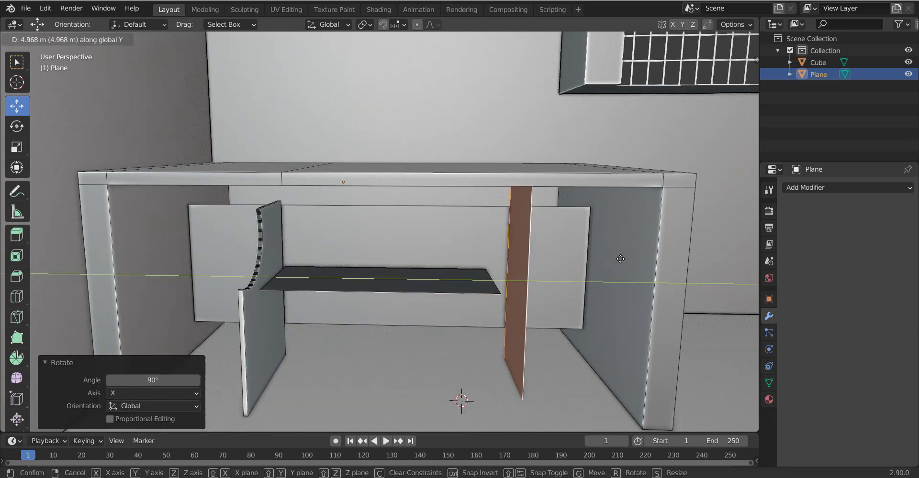
{"action": "left_click", "coordinate": [602, 282]}
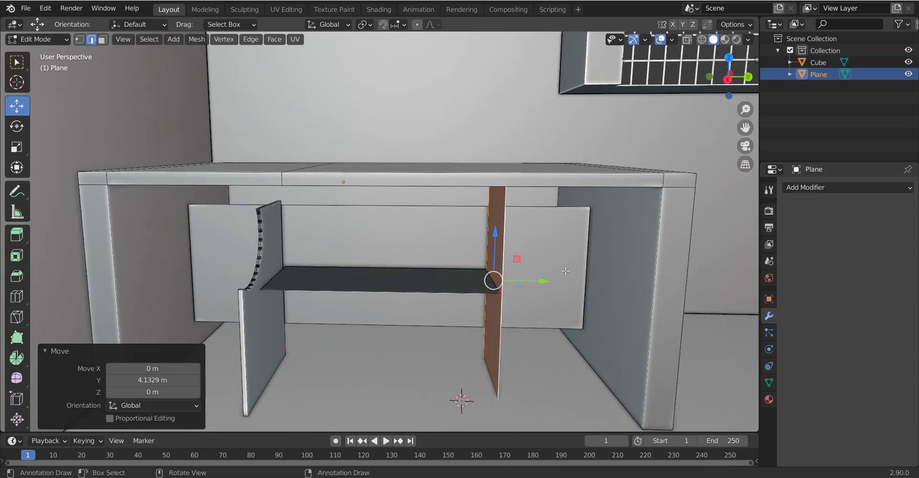
{"action": "middle_click_drag", "start_coordinate": [565, 271], "coordinate": [508, 267]}
{"action": "key", "text": "3"}
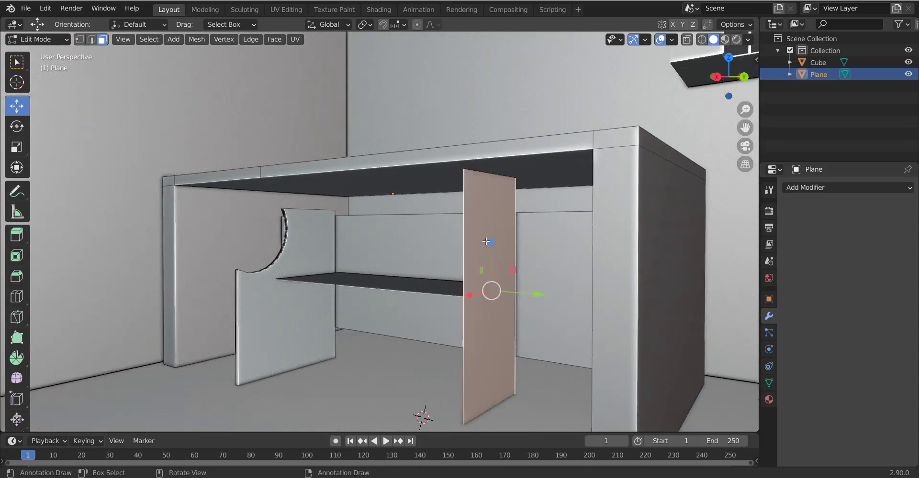
{"action": "key", "text": "g"}
{"action": "key", "text": "y"}
{"action": "left_click", "coordinate": [548, 300]}
{"action": "key", "text": "ctrl+z"}
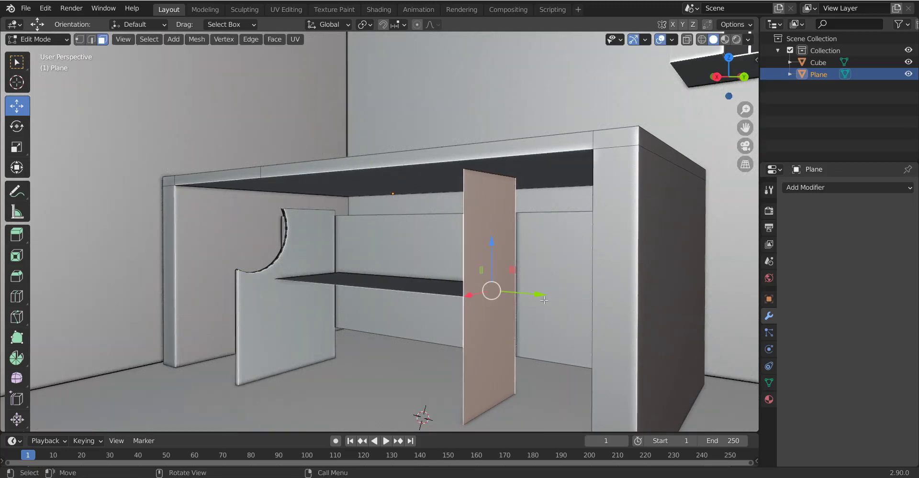
{"action": "mouse_move", "coordinate": [548, 300]}
{"action": "middle_mouse_down"}
{"action": "mouse_move", "coordinate": [550, 316]}
{"action": "mouse_move", "coordinate": [565, 311]}
{"action": "middle_mouse_up"}
Step: Extrude the upright piece along its normal into a thick panel and save
{"action": "key", "text": "e"}
{"action": "key", "text": "Escape"}
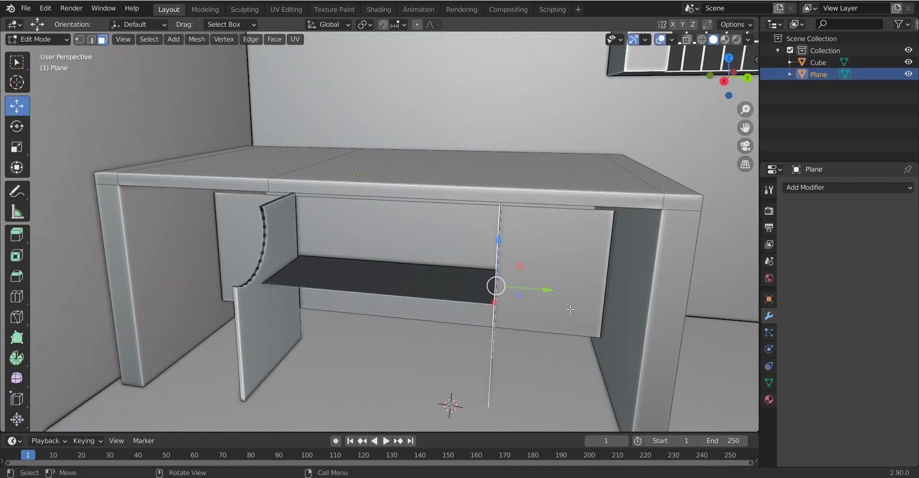
{"action": "key", "text": "e"}
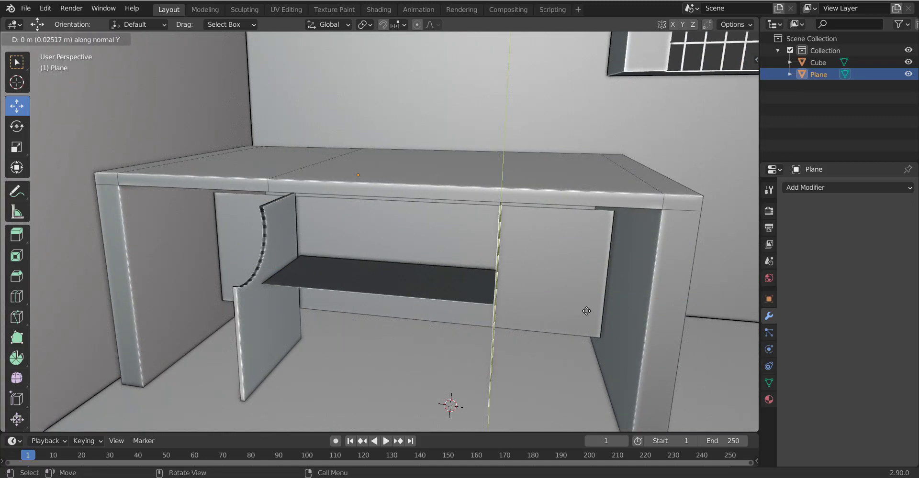
{"action": "left_click", "coordinate": [579, 311]}
{"action": "key", "text": "Tab"}
{"action": "middle_click_drag", "start_coordinate": [567, 308], "coordinate": [531, 302]}
{"action": "key", "text": "ctrl+s"}
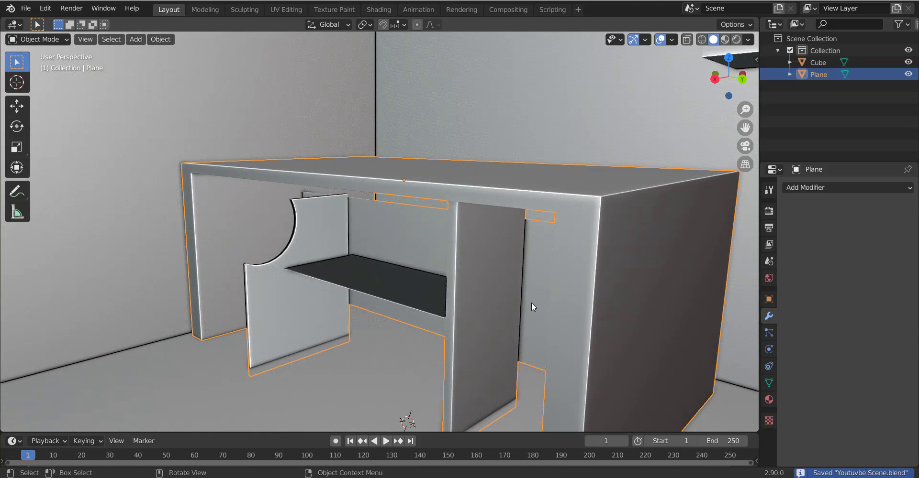
{"action": "key", "text": "ctrl+Tab"}
{"action": "key", "text": "ctrl+Tab"}
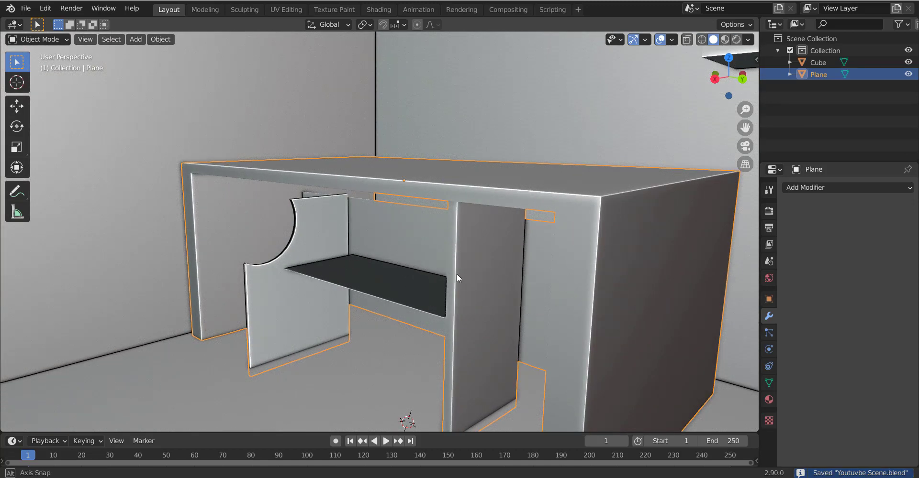
{"action": "mouse_move", "coordinate": [456, 274]}
{"action": "middle_mouse_down"}
{"action": "mouse_move", "coordinate": [501, 282]}
{"action": "mouse_move", "coordinate": [477, 229]}
{"action": "mouse_move", "coordinate": [504, 234]}
{"action": "mouse_move", "coordinate": [455, 224]}
{"action": "mouse_move", "coordinate": [464, 218]}
{"action": "middle_mouse_up"}
{"action": "key", "text": "Tab"}
{"action": "key", "text": "Tab"}
{"action": "key", "text": "Tab"}
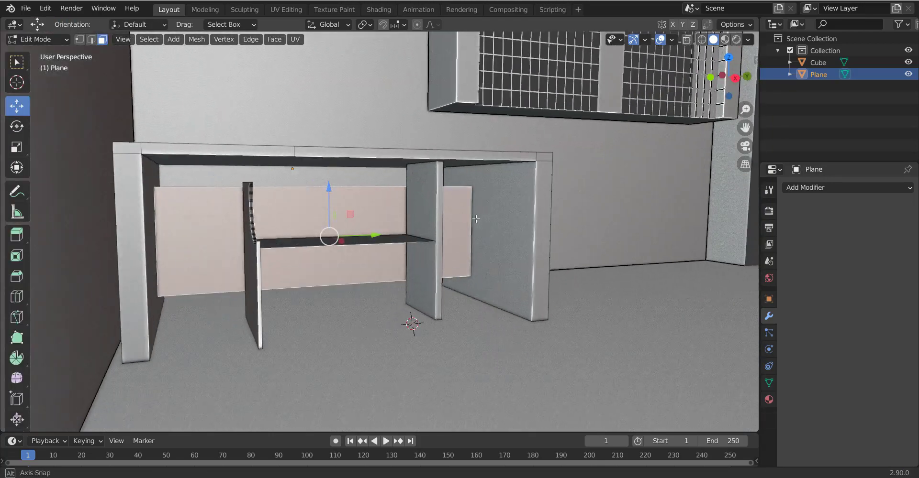
Step: Stretch the selected faces vertically along Z and save the scene
{"action": "key", "text": "s"}
{"action": "key", "text": "z"}
{"action": "left_click", "coordinate": [529, 250]}
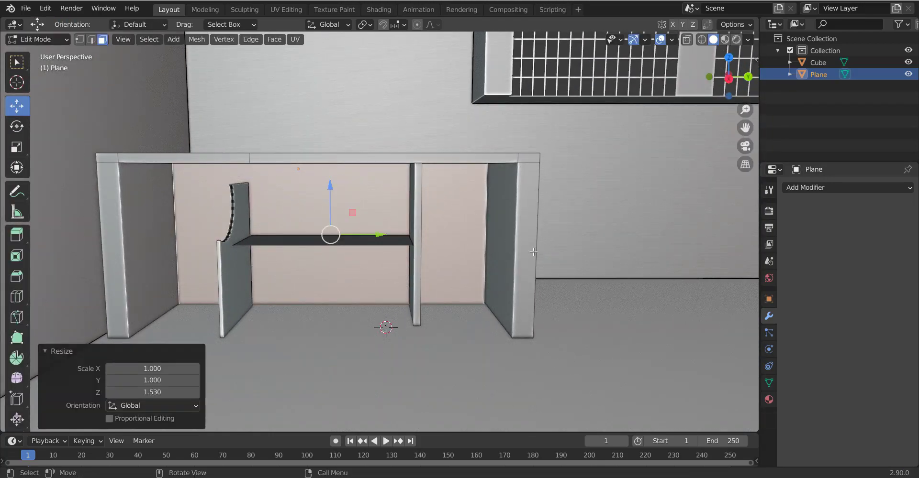
{"action": "key", "text": "Tab"}
{"action": "middle_click_drag", "start_coordinate": [529, 251], "coordinate": [378, 231]}
{"action": "key", "text": "ctrl+s"}
Step: Duplicate the divider face in place and flatten it into a thin strip along Z
{"action": "key", "text": "Tab"}
{"action": "left_click", "coordinate": [394, 242]}
{"action": "key", "text": "shift+d"}
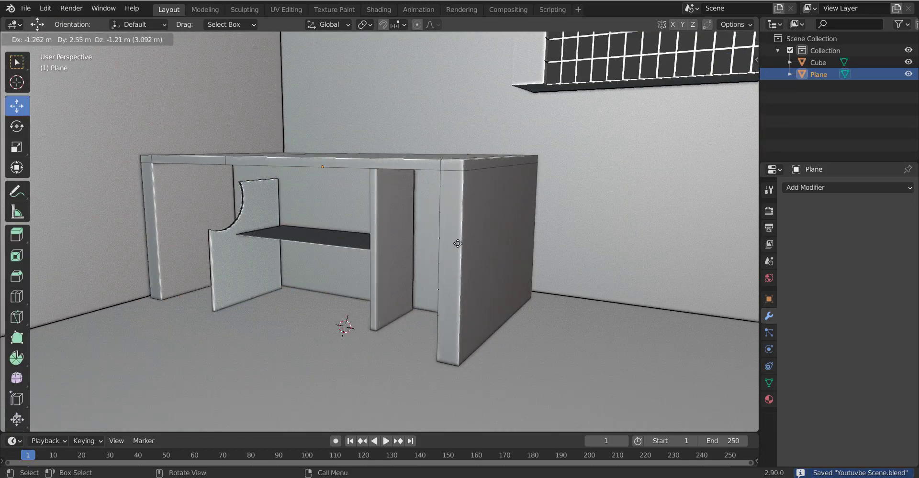
{"action": "right_click", "coordinate": [398, 207]}
{"action": "key", "text": "s"}
{"action": "key", "text": "z"}
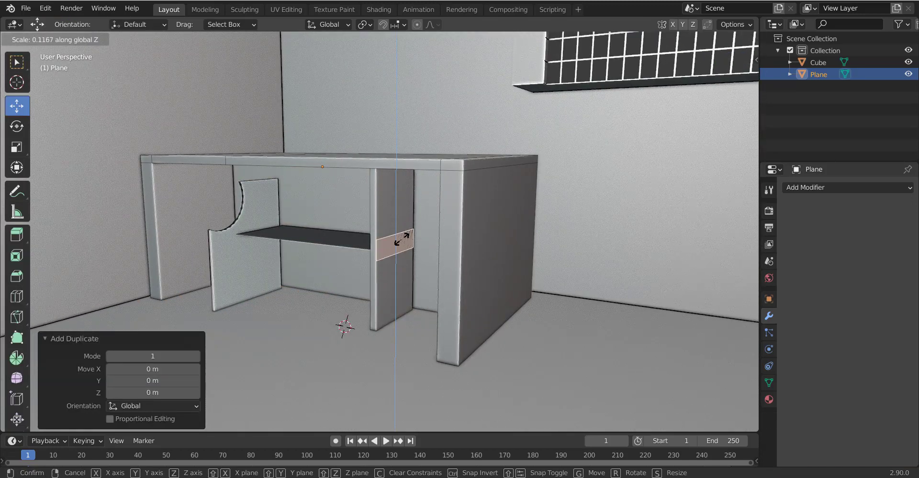
{"action": "left_click", "coordinate": [401, 239]}
Step: Raise the strip just under the desktop and reduce its height further
{"action": "key", "text": "g"}
{"action": "key", "text": "z"}
{"action": "left_click", "coordinate": [409, 179]}
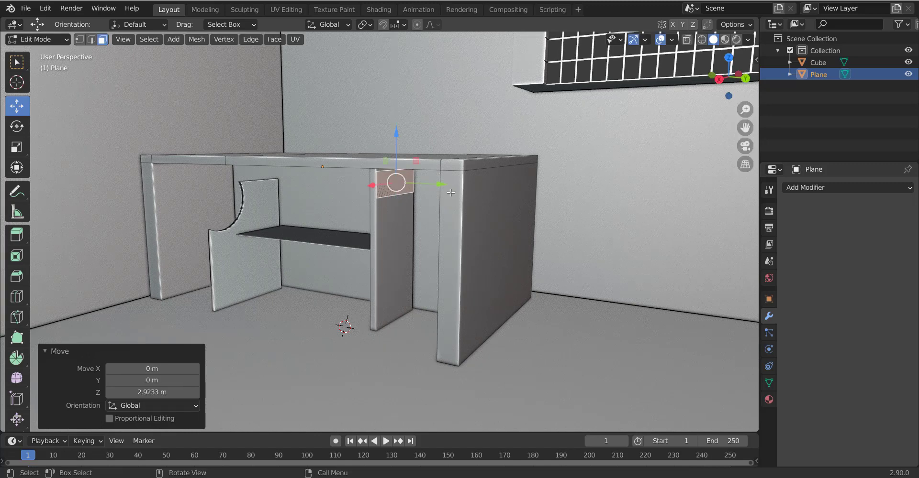
{"action": "key", "text": "s"}
{"action": "key", "text": "z"}
{"action": "left_click", "coordinate": [441, 191]}
Step: Extrude the strip outward to form the drawer-front rail
{"action": "mouse_move", "coordinate": [441, 191]}
{"action": "middle_mouse_down"}
{"action": "mouse_move", "coordinate": [441, 211]}
{"action": "mouse_move", "coordinate": [476, 239]}
{"action": "middle_mouse_up"}
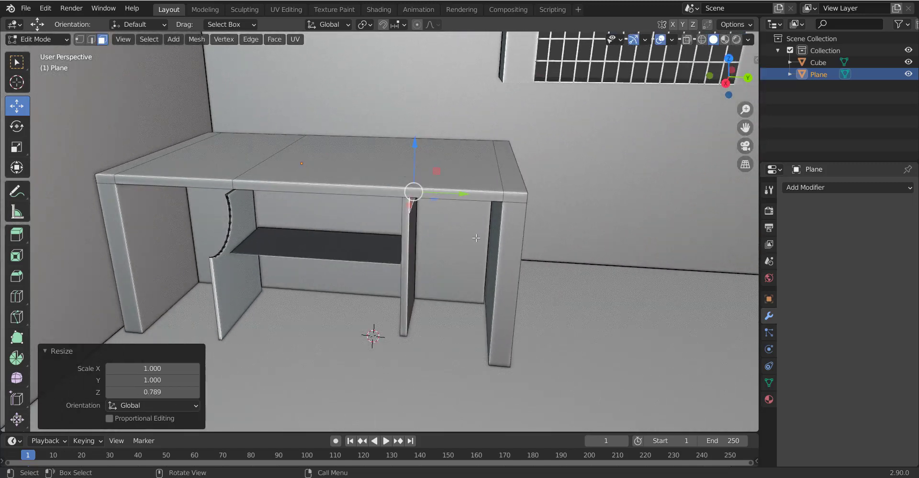
{"action": "key", "text": "e"}
{"action": "left_click", "coordinate": [567, 254]}
Step: Select the whole drawer front piece and raise it vertically along Z
{"action": "key", "text": "Tab"}
{"action": "middle_click_drag", "start_coordinate": [571, 251], "coordinate": [573, 243]}
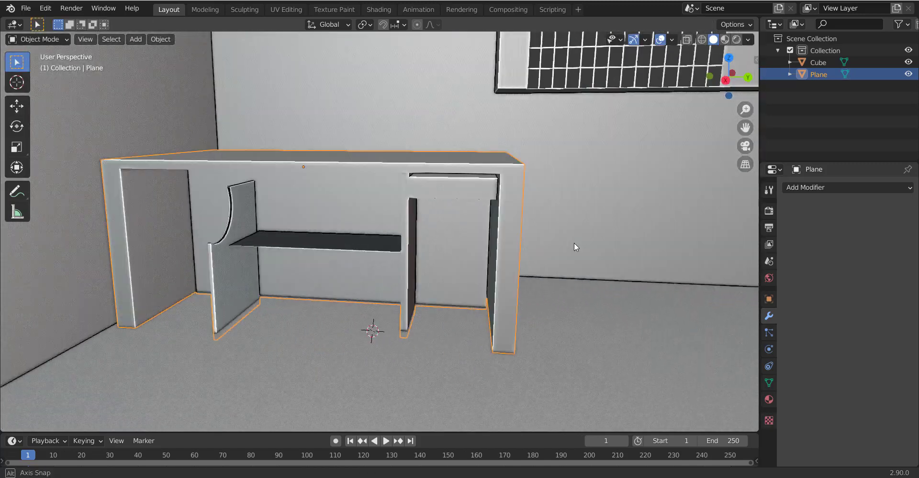
{"action": "scroll", "coordinate": [467, 196], "scroll_direction": "up", "scroll_amount": 4}
{"action": "scroll", "coordinate": [409, 162], "scroll_direction": "up", "scroll_amount": 3}
{"action": "key", "text": "Tab"}
{"action": "key", "text": "l"}
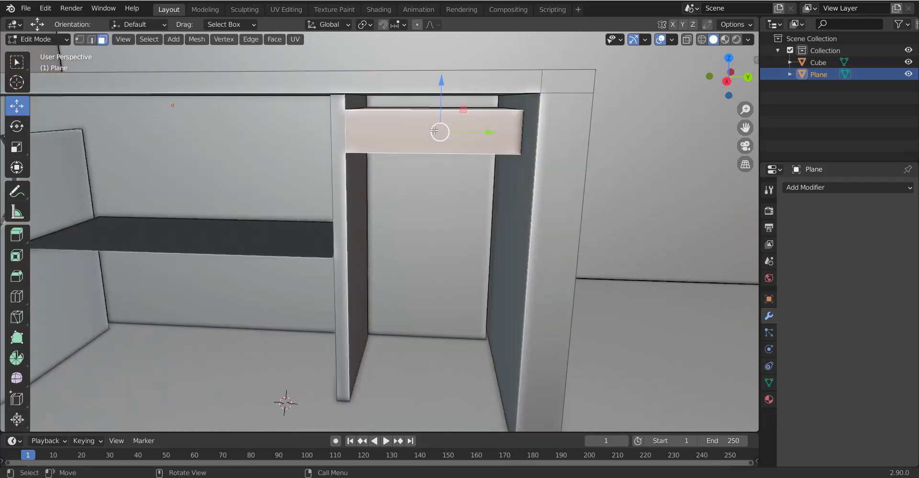
{"action": "key", "text": "g"}
{"action": "key", "text": "z"}
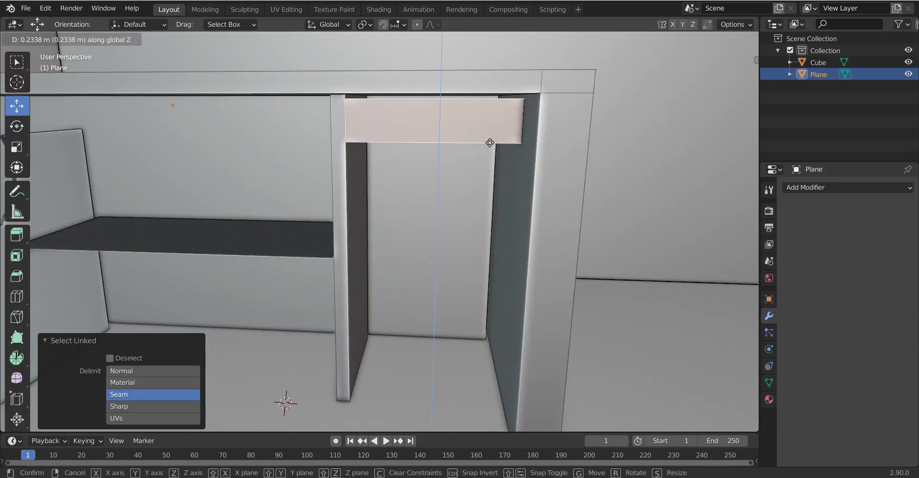
{"action": "left_click", "coordinate": [488, 138]}
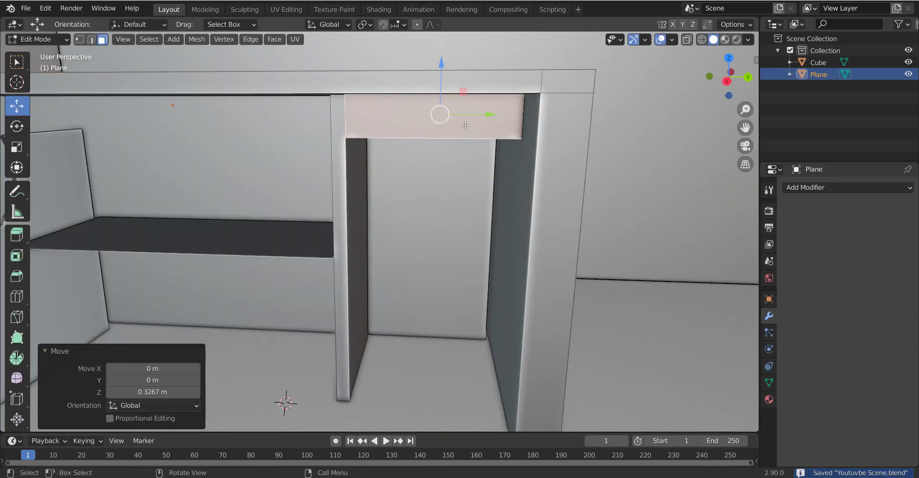
Step: Try deleting the opening's top face, undo it, and reorient the view with see-through
{"action": "key", "text": "x"}
{"action": "left_click", "coordinate": [464, 125]}
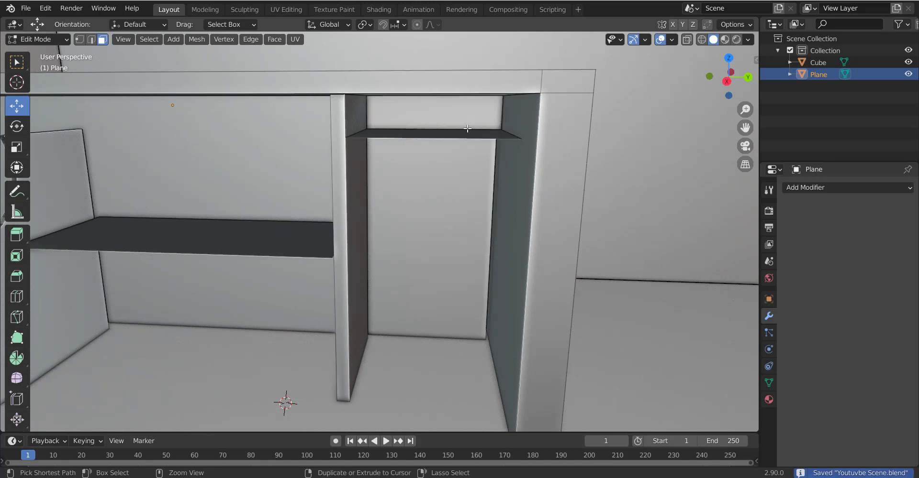
{"action": "key", "text": "ctrl+z"}
{"action": "key", "text": "alt+z"}
{"action": "scroll", "coordinate": [545, 135], "scroll_direction": "down", "scroll_amount": 4}
{"action": "mouse_move", "coordinate": [545, 134]}
{"action": "middle_mouse_down"}
{"action": "mouse_move", "coordinate": [499, 169]}
{"action": "mouse_move", "coordinate": [537, 178]}
{"action": "middle_mouse_up"}
{"action": "key", "text": "alt+z"}
{"action": "scroll", "coordinate": [500, 168], "scroll_direction": "up", "scroll_amount": 4}
Step: Move the face back along X, narrow it along X, and save
{"action": "key", "text": "g"}
{"action": "key", "text": "x"}
{"action": "left_click", "coordinate": [492, 174]}
{"action": "key", "text": "s"}
{"action": "key", "text": "x"}
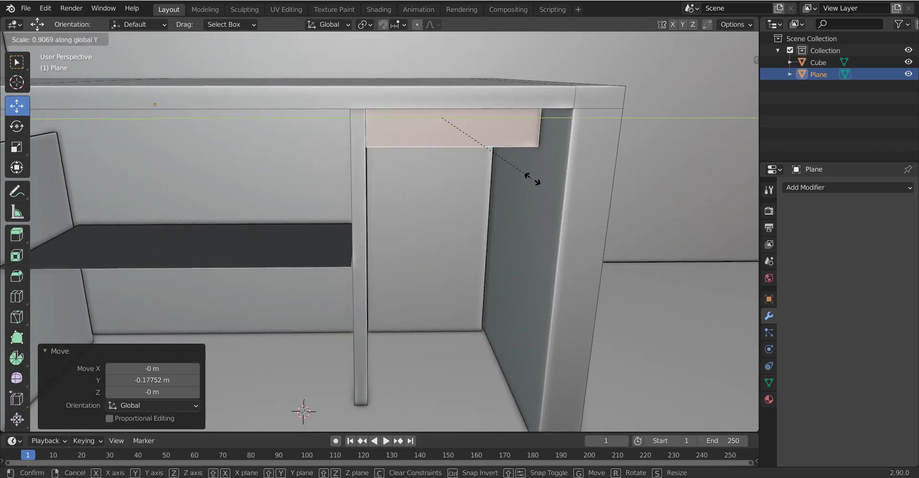
{"action": "left_click", "coordinate": [533, 179]}
{"action": "key", "text": "ctrl+s"}
Step: Delete the selected front face of the opening
{"action": "key", "text": "alt+z"}
{"action": "key", "text": "alt+z"}
{"action": "mouse_move", "coordinate": [533, 180]}
{"action": "middle_mouse_down"}
{"action": "mouse_move", "coordinate": [457, 154]}
{"action": "mouse_move", "coordinate": [491, 133]}
{"action": "mouse_move", "coordinate": [457, 131]}
{"action": "middle_mouse_up"}
{"action": "key", "text": "x"}
{"action": "left_click", "coordinate": [492, 134]}
{"action": "key", "text": "Tab"}
{"action": "key", "text": "Tab"}
Step: Duplicate the upper face, shrink it slightly, and extrude it upward along Z
{"action": "left_click", "coordinate": [458, 129]}
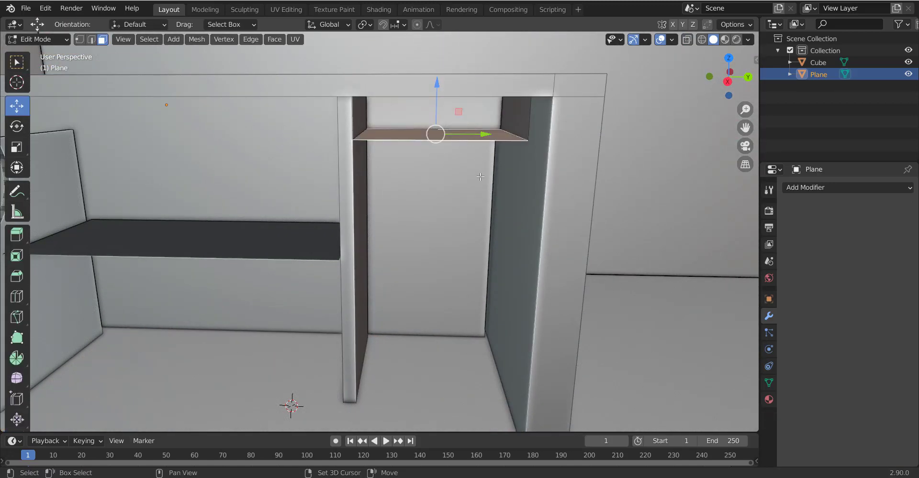
{"action": "key", "text": "shift+d"}
{"action": "key", "text": "s"}
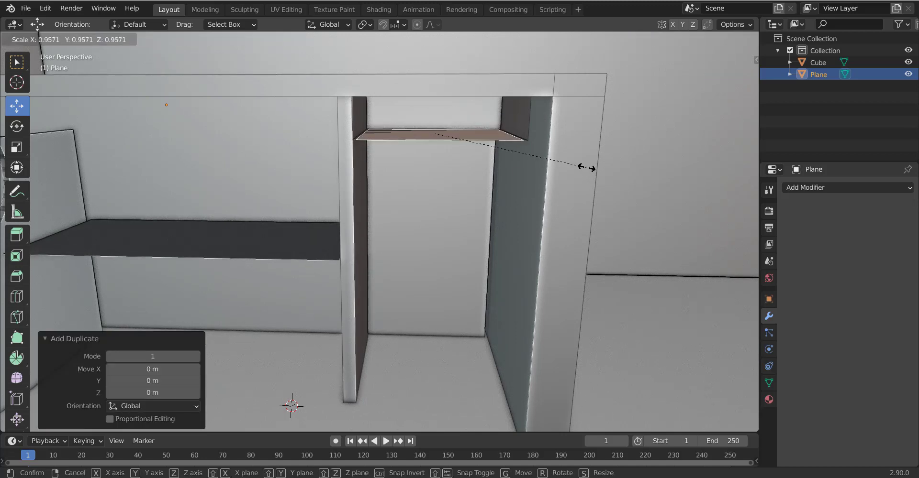
{"action": "left_click", "coordinate": [586, 167]}
{"action": "key", "text": "e"}
{"action": "key", "text": "z"}
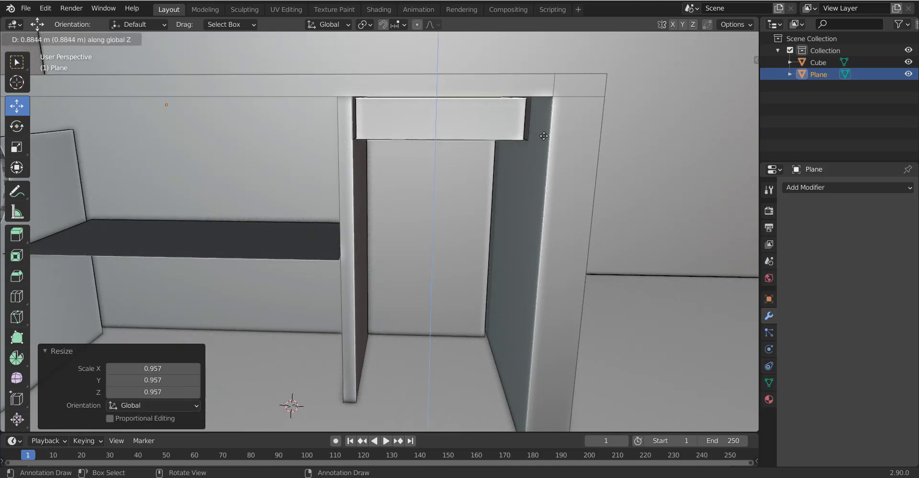
{"action": "left_click", "coordinate": [546, 135]}
{"action": "key", "text": "Tab"}
Step: Select the room behind the desk and briefly enter and leave its edit mode
{"action": "middle_click_drag", "start_coordinate": [549, 134], "coordinate": [435, 139]}
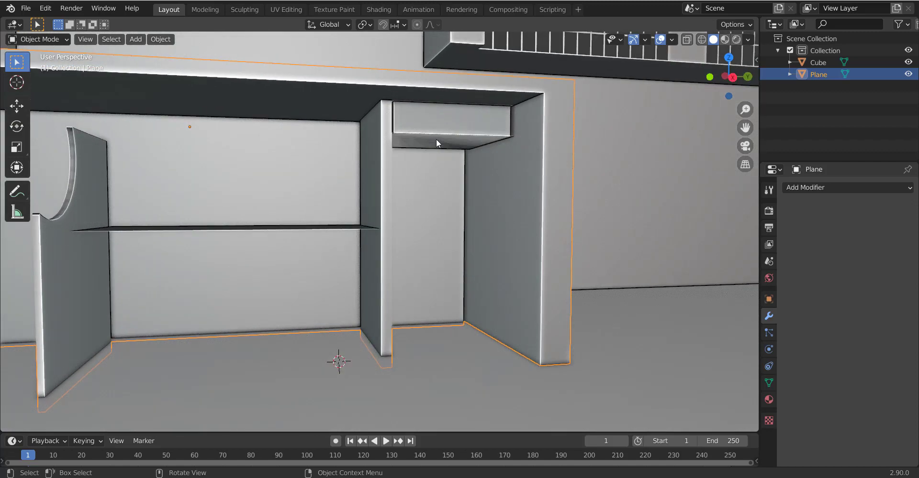
{"action": "left_click", "coordinate": [435, 142]}
{"action": "scroll", "coordinate": [440, 142], "scroll_direction": "up", "scroll_amount": 3}
{"action": "left_click", "coordinate": [472, 96]}
{"action": "left_click", "coordinate": [475, 93]}
{"action": "key", "text": "Tab"}
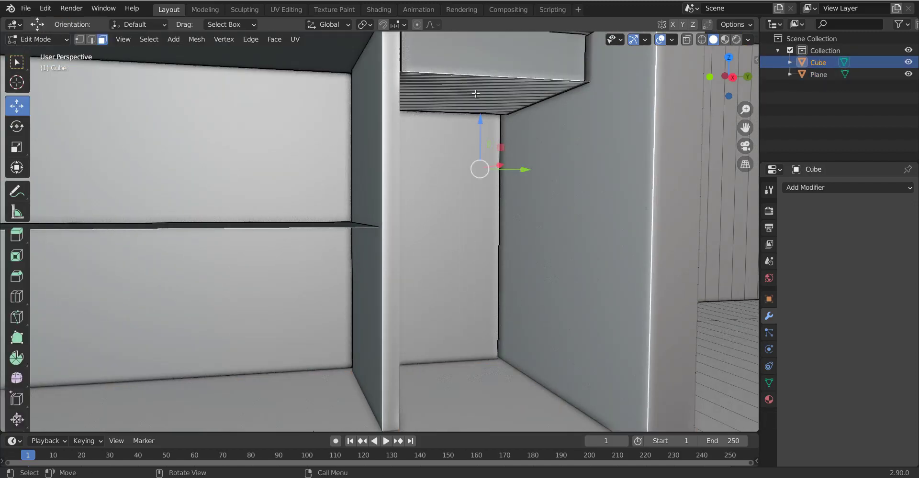
{"action": "key", "text": "Tab"}
Step: Lower the desk's slot face along Z and save the scene
{"action": "left_click", "coordinate": [475, 93]}
{"action": "key", "text": "Tab"}
{"action": "key", "text": "g"}
{"action": "key", "text": "z"}
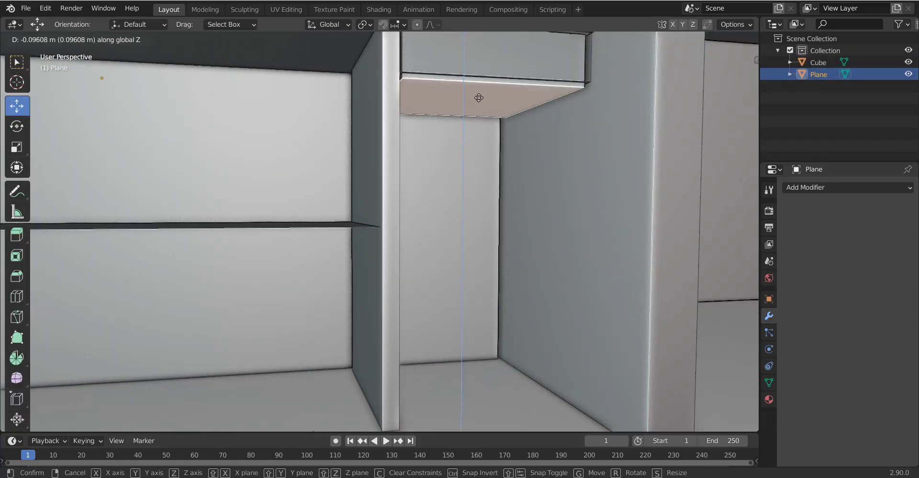
{"action": "left_click", "coordinate": [487, 90]}
{"action": "key", "text": "Tab"}
{"action": "scroll", "coordinate": [483, 127], "scroll_direction": "down", "scroll_amount": 5}
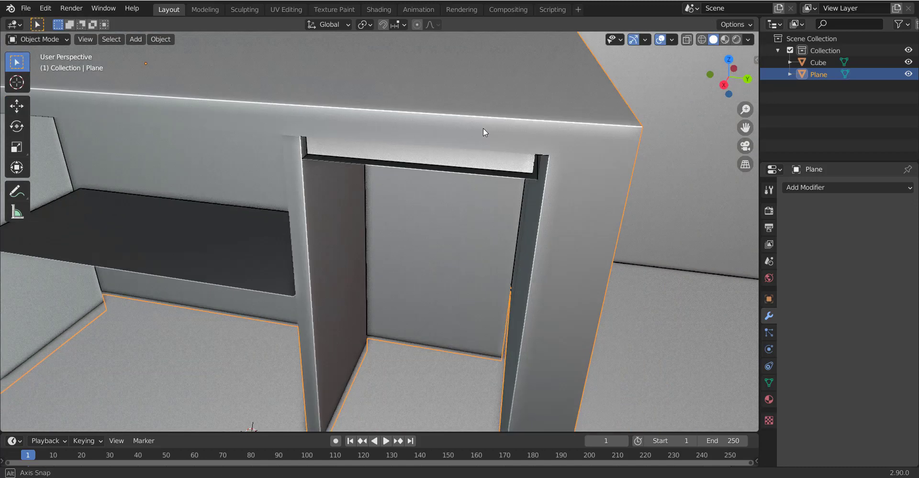
{"action": "key", "text": "ctrl+s"}
{"action": "middle_click_drag", "start_coordinate": [484, 127], "coordinate": [435, 140]}
{"action": "scroll", "coordinate": [435, 139], "scroll_direction": "up", "scroll_amount": 3}
Step: Duplicate the slot's back face, separate it into its own object Plane.001, and save
{"action": "key", "text": "Tab"}
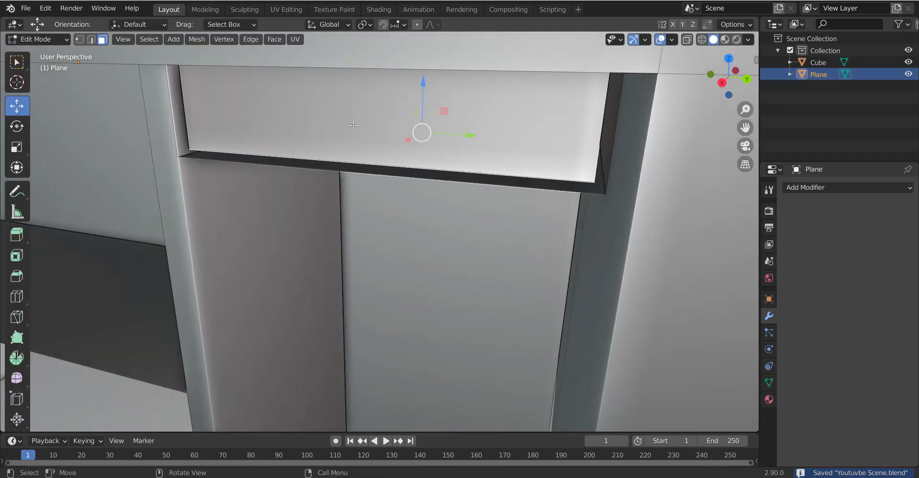
{"action": "middle_click_drag", "start_coordinate": [414, 215], "coordinate": [488, 233]}
{"action": "key", "text": "shift+d"}
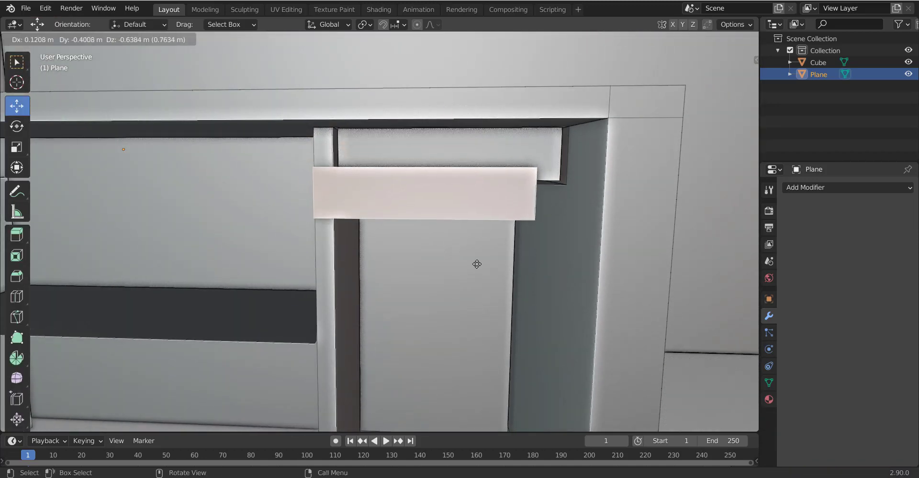
{"action": "right_click", "coordinate": [486, 258]}
{"action": "key", "text": "p"}
{"action": "left_click", "coordinate": [485, 254]}
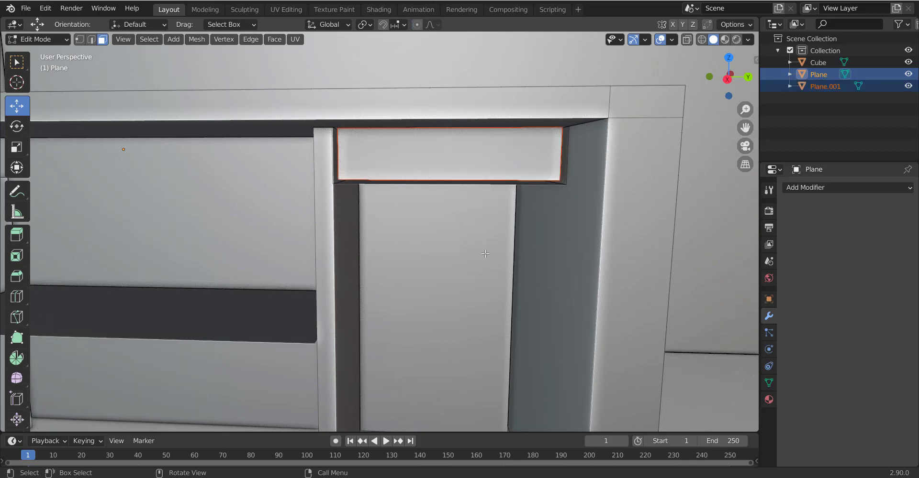
{"action": "key", "text": "Tab"}
{"action": "left_click", "coordinate": [476, 159]}
{"action": "key", "text": "ctrl+s"}
Step: Shrink the new panel to 0.880 scale
{"action": "key", "text": "Tab"}
{"action": "middle_click_drag", "start_coordinate": [497, 208], "coordinate": [497, 229]}
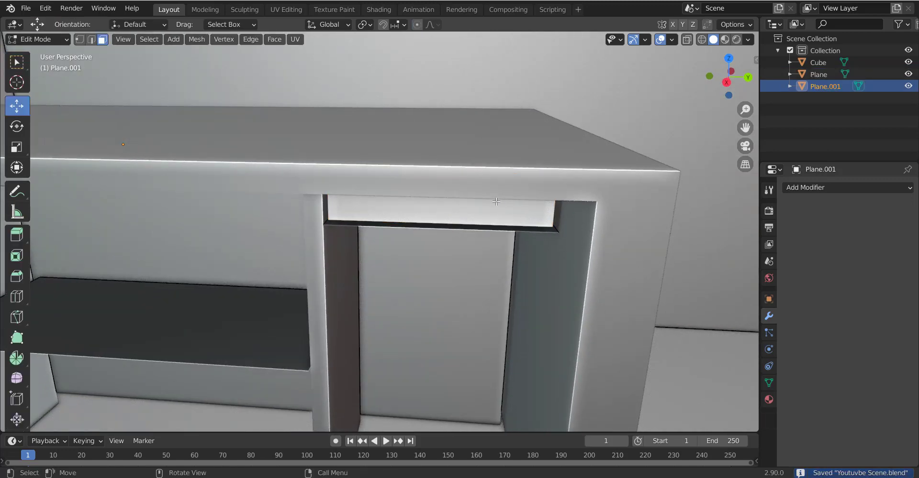
{"action": "scroll", "coordinate": [478, 143], "scroll_direction": "up", "scroll_amount": 3}
{"action": "key", "text": "s"}
{"action": "left_click", "coordinate": [617, 147]}
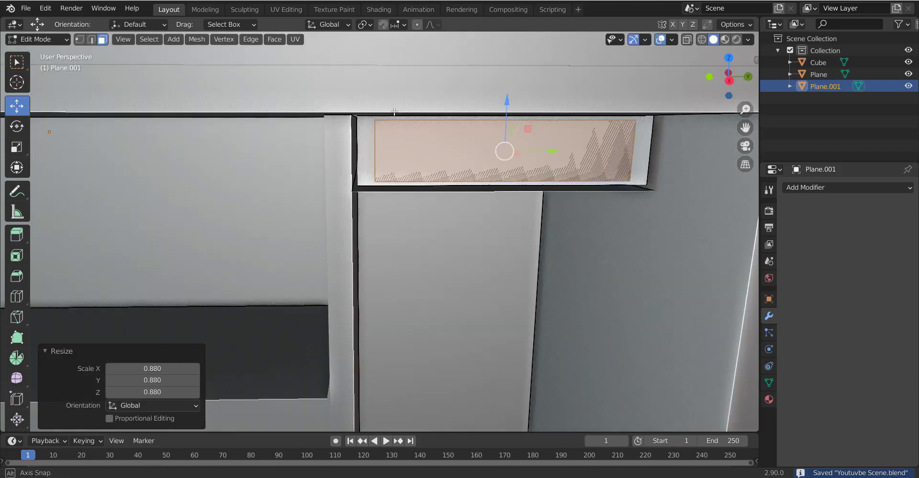
Step: Round the panel's corners with a vertex bevel
{"action": "scroll", "coordinate": [478, 143], "scroll_direction": "up", "scroll_amount": 3}
{"action": "middle_click_drag", "start_coordinate": [479, 144], "coordinate": [344, 124]}
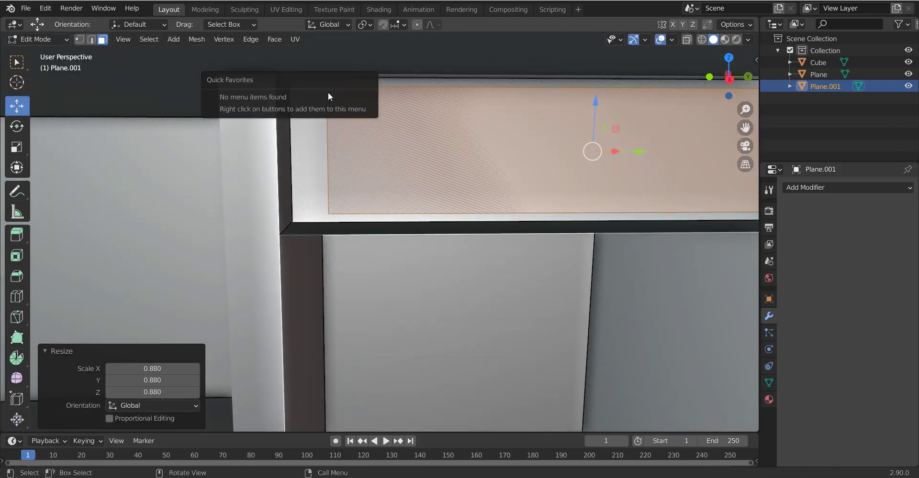
{"action": "key", "text": "1"}
{"action": "left_click", "coordinate": [328, 87]}
{"action": "mouse_move", "coordinate": [573, 104]}
{"action": "middle_mouse_down", "text": "shift"}
{"action": "mouse_move", "coordinate": [511, 122]}
{"action": "mouse_move", "coordinate": [350, 136]}
{"action": "middle_mouse_up", "text": "shift"}
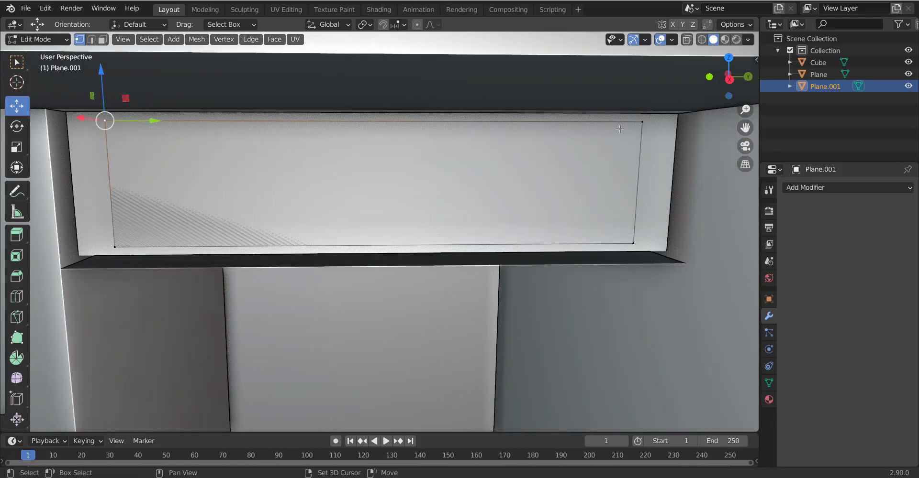
{"action": "key", "text": "ctrl+shift+b"}
{"action": "scroll", "coordinate": [678, 158], "scroll_direction": "up", "scroll_amount": 4}
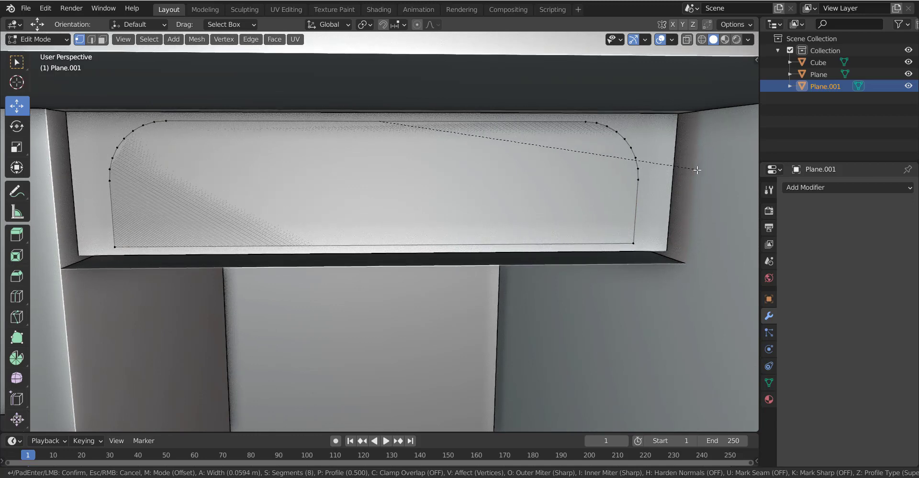
{"action": "left_click", "coordinate": [678, 159]}
{"action": "key", "text": "Tab"}
Step: Inset the panel face and delete the inner face, leaving a rounded ring
{"action": "mouse_move", "coordinate": [423, 173]}
{"action": "middle_mouse_down"}
{"action": "mouse_move", "coordinate": [455, 176]}
{"action": "mouse_move", "coordinate": [437, 187]}
{"action": "mouse_move", "coordinate": [543, 182]}
{"action": "mouse_move", "coordinate": [536, 146]}
{"action": "middle_mouse_up"}
{"action": "key", "text": "Tab"}
{"action": "key", "text": "3"}
{"action": "left_click", "coordinate": [478, 188]}
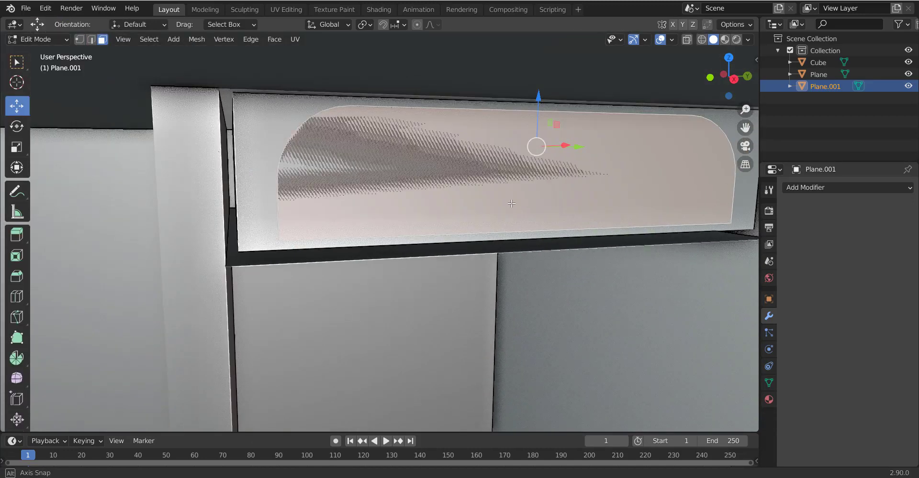
{"action": "key", "text": "i"}
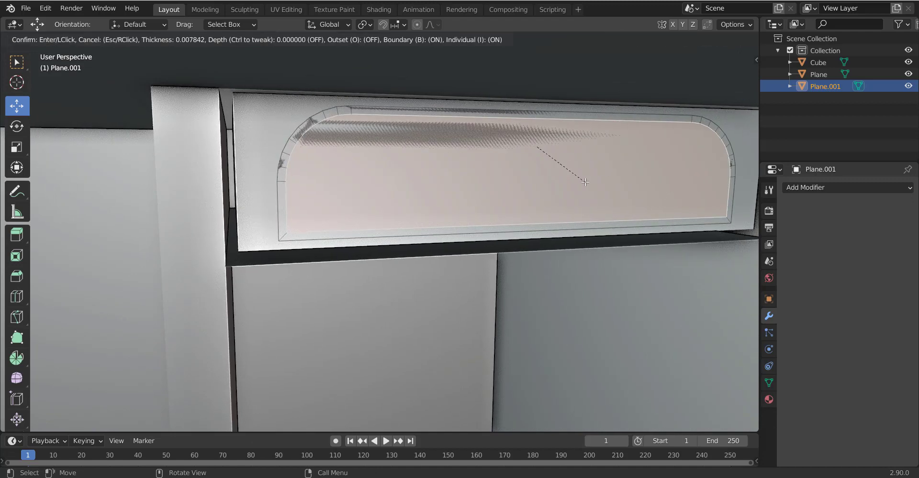
{"action": "left_click", "coordinate": [593, 177]}
{"action": "key", "text": "x"}
{"action": "left_click", "coordinate": [389, 204]}
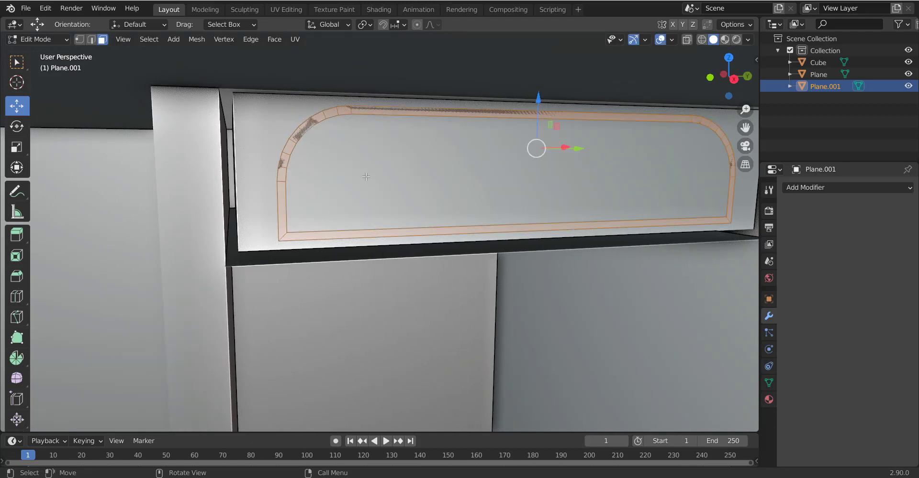
Step: Extrude the ring in place and push it outward along X about 0.037 m
{"action": "middle_click_drag", "start_coordinate": [452, 197], "coordinate": [508, 88]}
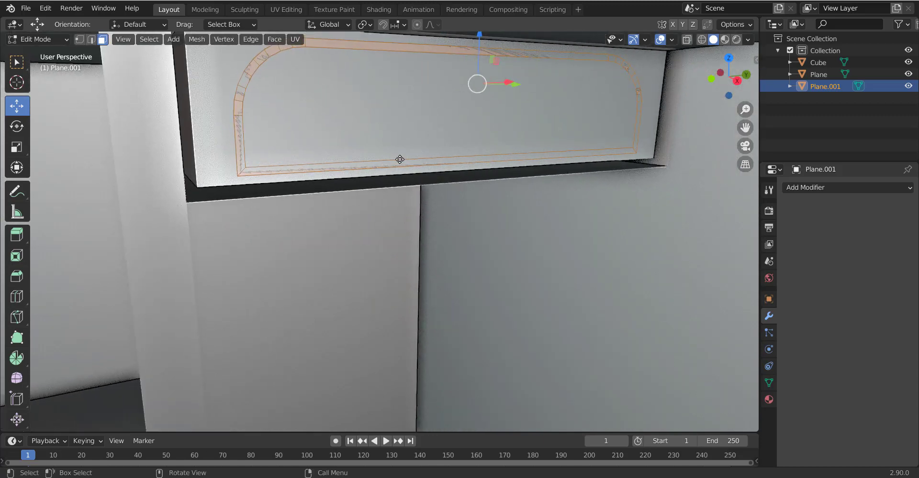
{"action": "key", "text": "e"}
{"action": "right_click", "coordinate": [508, 88]}
{"action": "left_click_drag", "start_coordinate": [503, 83], "coordinate": [486, 91]}
{"action": "key", "text": "Tab"}
{"action": "middle_click_drag", "start_coordinate": [421, 125], "coordinate": [394, 171]}
Step: Save, shade the ring smooth, and enable Auto Smooth at 45°
{"action": "key", "text": "ctrl+s"}
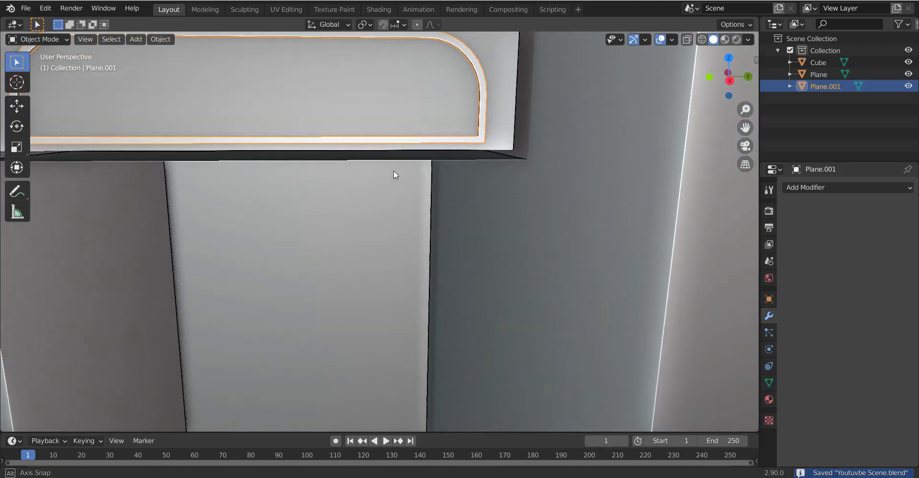
{"action": "right_click", "coordinate": [486, 90]}
{"action": "left_click", "coordinate": [486, 90]}
{"action": "left_click", "coordinate": [770, 383]}
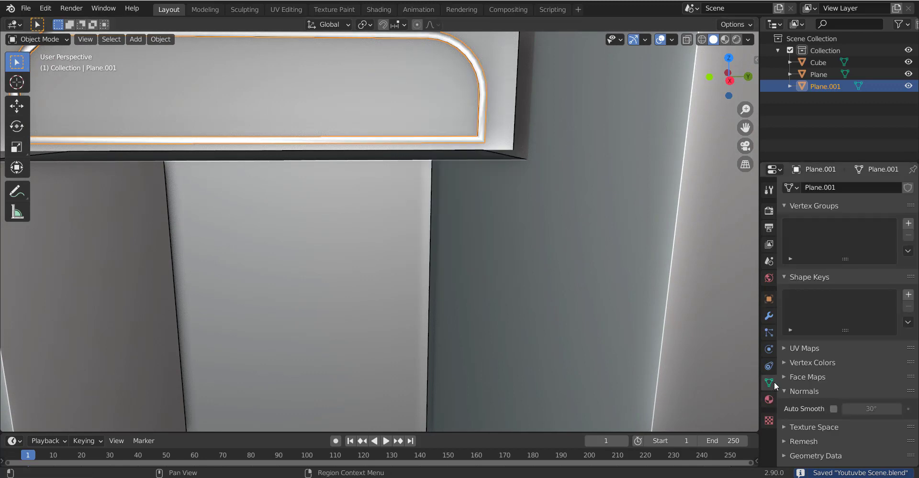
{"action": "left_click", "coordinate": [833, 409]}
{"action": "left_click", "coordinate": [859, 407]}
{"action": "type", "text": "45"}
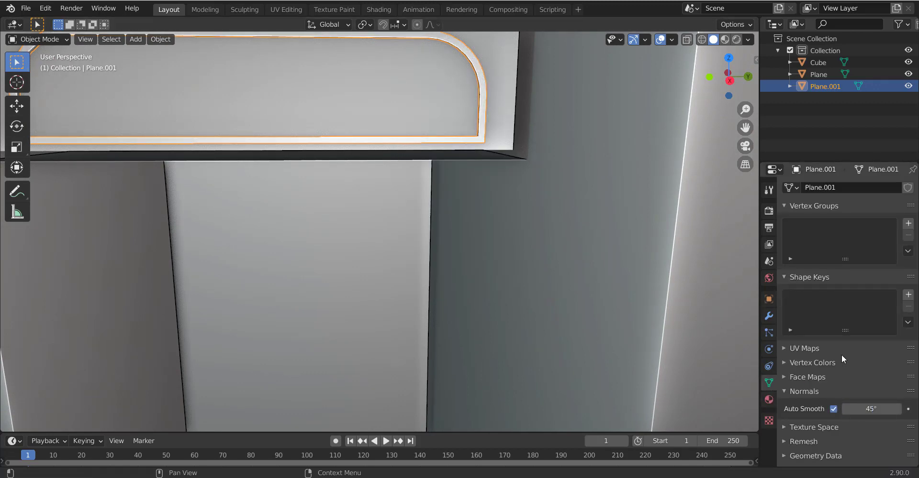
{"action": "left_click", "coordinate": [769, 317]}
{"action": "scroll", "coordinate": [447, 177], "scroll_direction": "down", "scroll_amount": 3}
Step: In top orthographic view, scale the ring object along X
{"action": "middle_click_drag", "start_coordinate": [446, 177], "coordinate": [383, 177]}
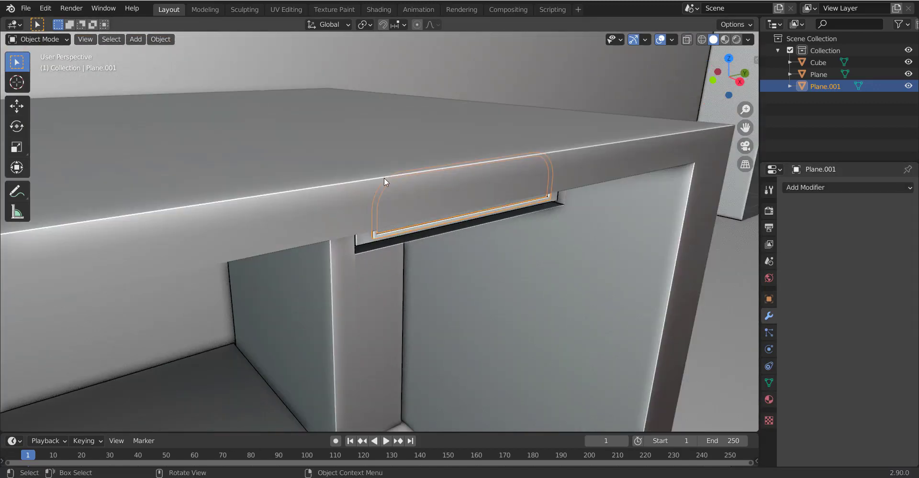
{"action": "middle_click_drag", "start_coordinate": [340, 158], "coordinate": [353, 160]}
{"action": "left_click", "coordinate": [352, 162]}
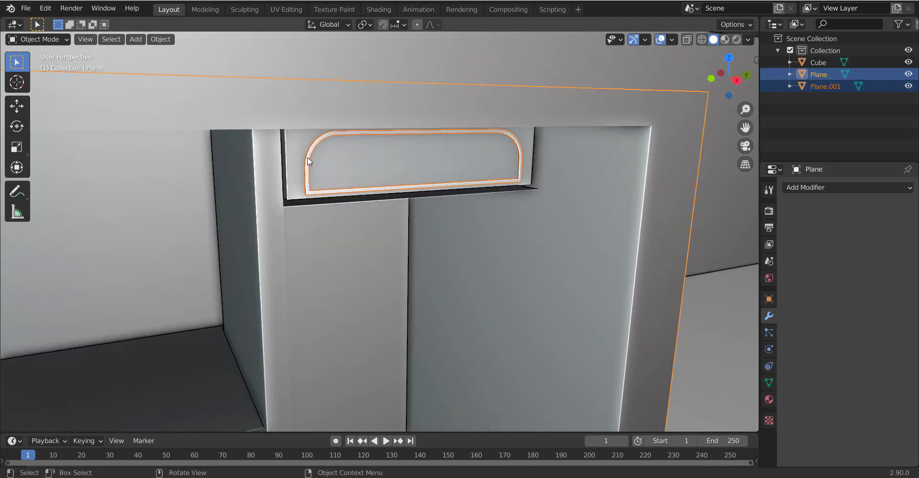
{"action": "left_click", "coordinate": [309, 158]}
{"action": "key", "text": "KP_7"}
{"action": "mouse_move", "coordinate": [404, 167]}
{"action": "middle_mouse_down", "text": "shift"}
{"action": "mouse_move", "coordinate": [496, 205]}
{"action": "mouse_move", "coordinate": [404, 155]}
{"action": "mouse_move", "coordinate": [437, 131]}
{"action": "mouse_move", "coordinate": [403, 139]}
{"action": "mouse_move", "coordinate": [427, 123]}
{"action": "middle_mouse_up", "text": "shift"}
{"action": "key", "text": "s"}
{"action": "key", "text": "x"}
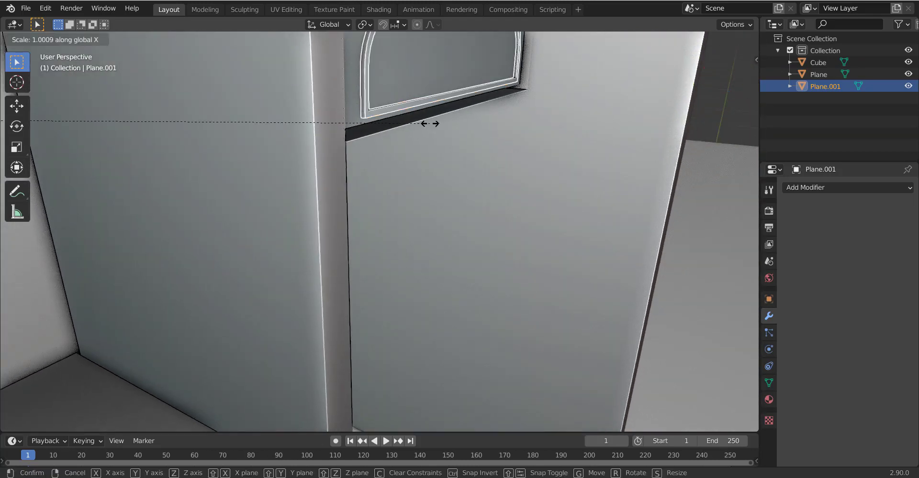
{"action": "left_click", "coordinate": [467, 131]}
Step: Widen the ring's mesh along X, shift it along X, and save
{"action": "key", "text": "Tab"}
{"action": "key", "text": "s"}
{"action": "key", "text": "x"}
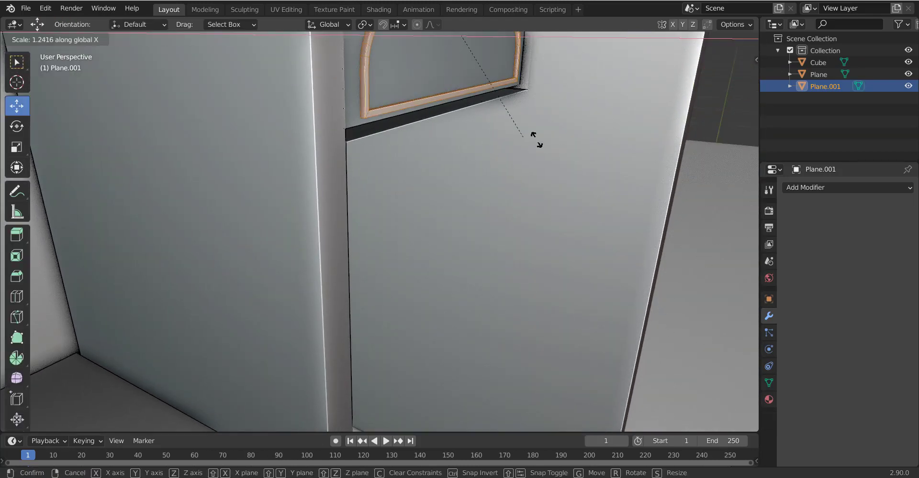
{"action": "left_click", "coordinate": [579, 147]}
{"action": "key", "text": "g"}
{"action": "key", "text": "x"}
{"action": "left_click", "coordinate": [580, 147]}
{"action": "key", "text": "ctrl+s"}
{"action": "middle_click_drag", "start_coordinate": [580, 146], "coordinate": [465, 129]}
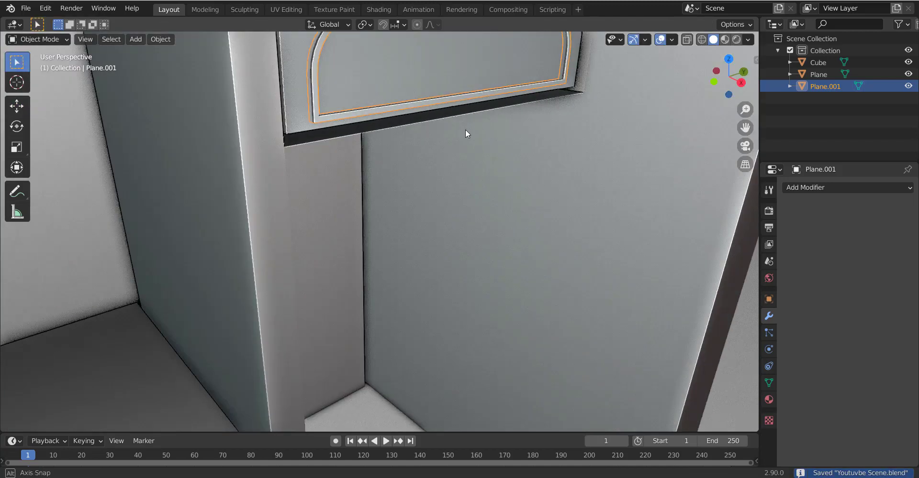
{"action": "key", "text": "Tab"}
Step: Select the ring and the desk and join them into the Plane object
{"action": "middle_click_drag", "start_coordinate": [411, 62], "coordinate": [360, 170]}
{"action": "left_click", "coordinate": [361, 171]}
{"action": "left_click", "coordinate": [362, 170], "text": "shift"}
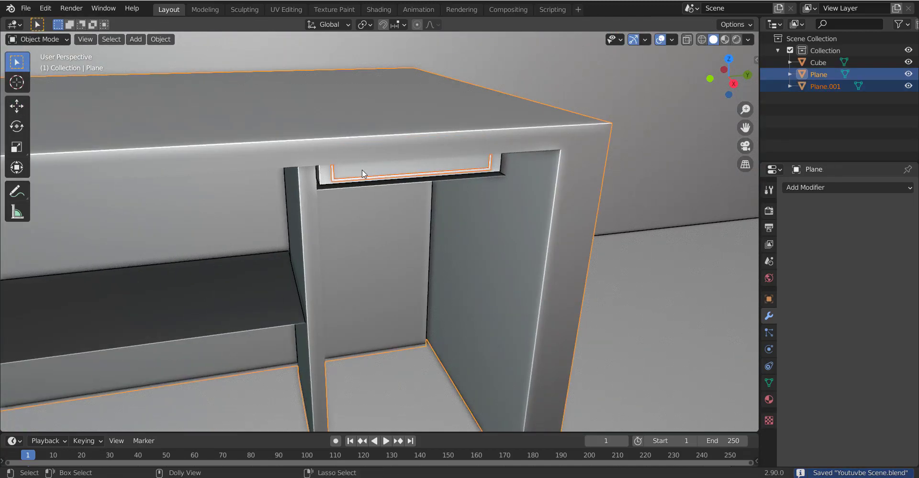
{"action": "key", "text": "ctrl+j"}
{"action": "scroll", "coordinate": [395, 90], "scroll_direction": "up", "scroll_amount": 5}
{"action": "scroll", "coordinate": [407, 93], "scroll_direction": "down", "scroll_amount": 5}
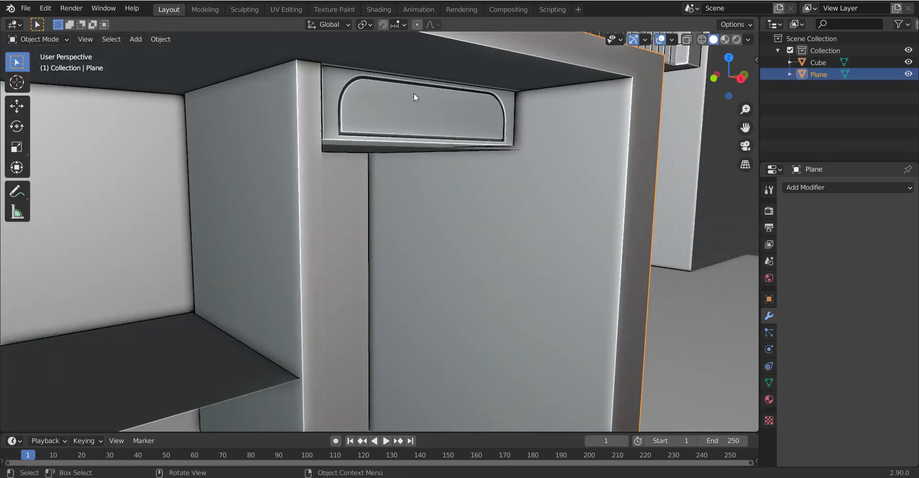
Step: Select the Cube object and check its linked geometry in edit mode
{"action": "left_click", "coordinate": [404, 101]}
{"action": "key", "text": "Tab"}
{"action": "key", "text": "l"}
{"action": "key", "text": "Tab"}
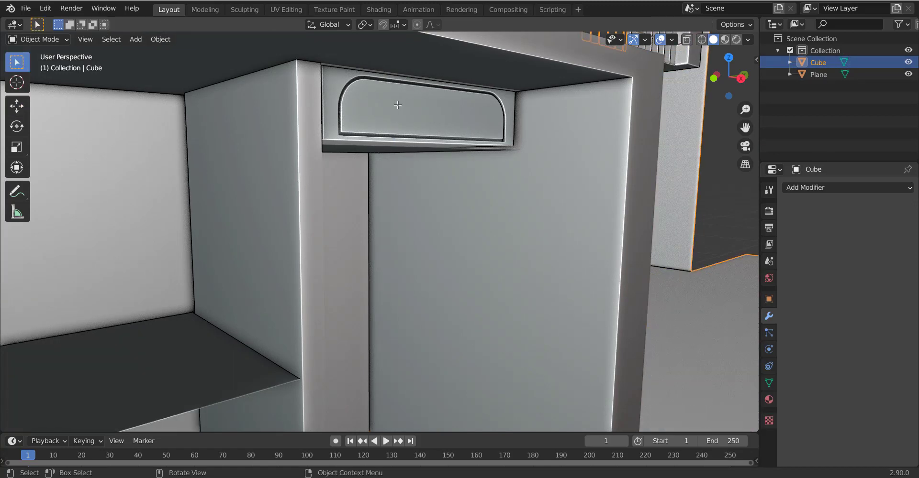
{"action": "key", "text": "Tab"}
{"action": "key", "text": "Tab"}
Step: Lower the recess's thin bottom face 2.6776 m to deepen the compartment under the desk top
{"action": "left_click", "coordinate": [400, 104]}
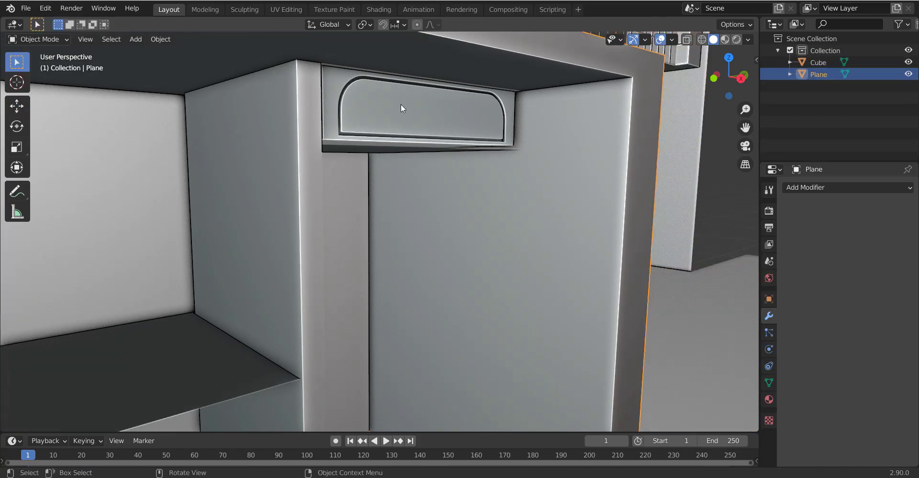
{"action": "key", "text": "Tab"}
{"action": "key", "text": "l"}
{"action": "key", "text": "z"}
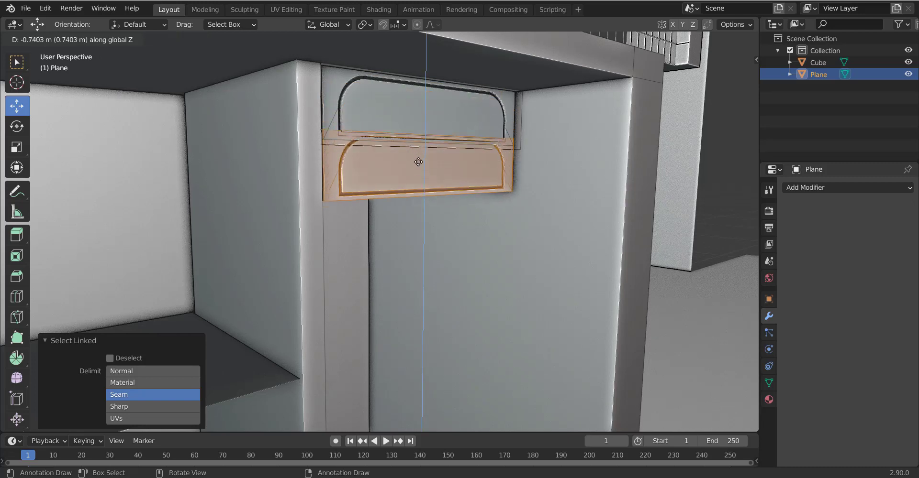
{"action": "left_click", "coordinate": [426, 99]}
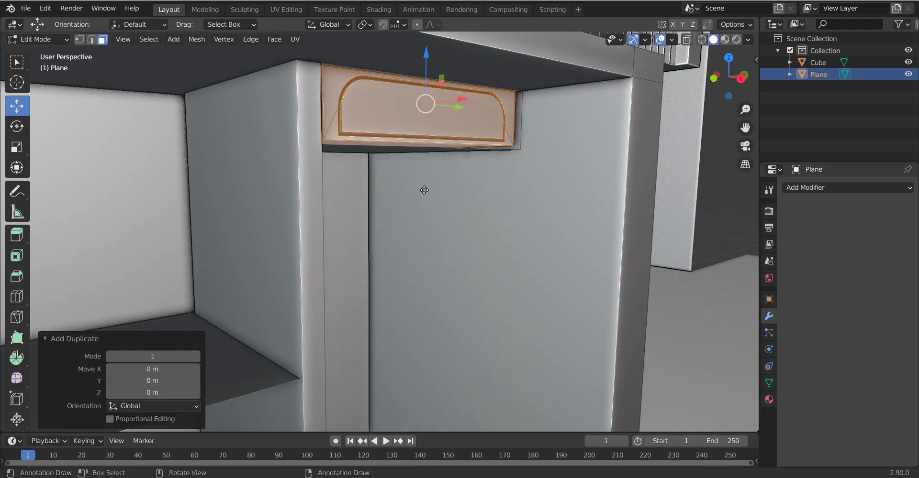
{"action": "left_click", "coordinate": [387, 154]}
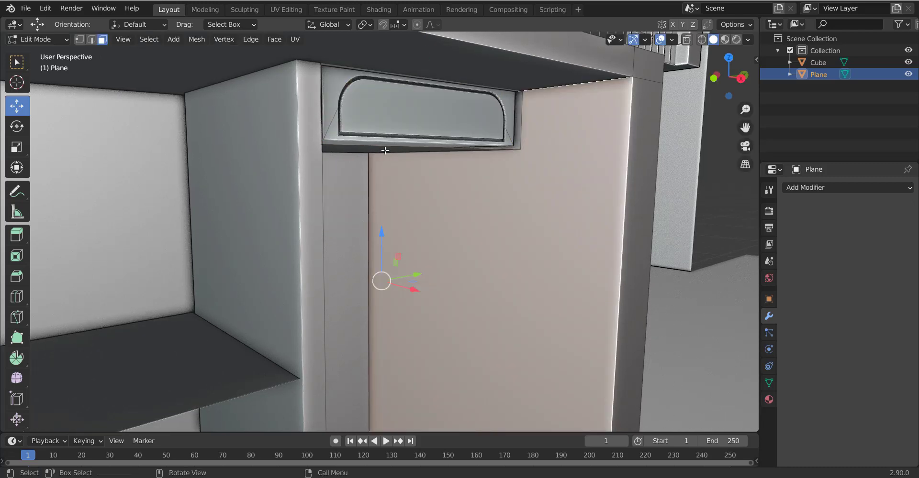
{"action": "left_click", "coordinate": [385, 150]}
{"action": "key", "text": "g"}
{"action": "key", "text": "z"}
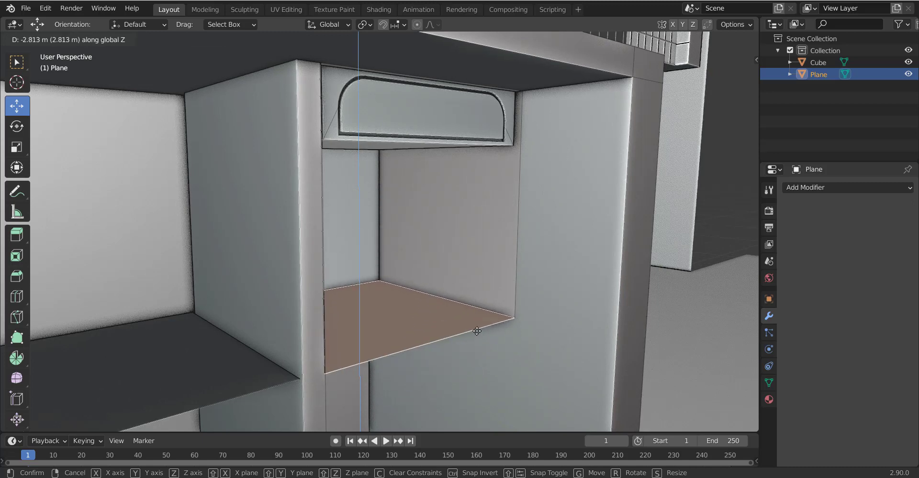
{"action": "left_click", "coordinate": [456, 175]}
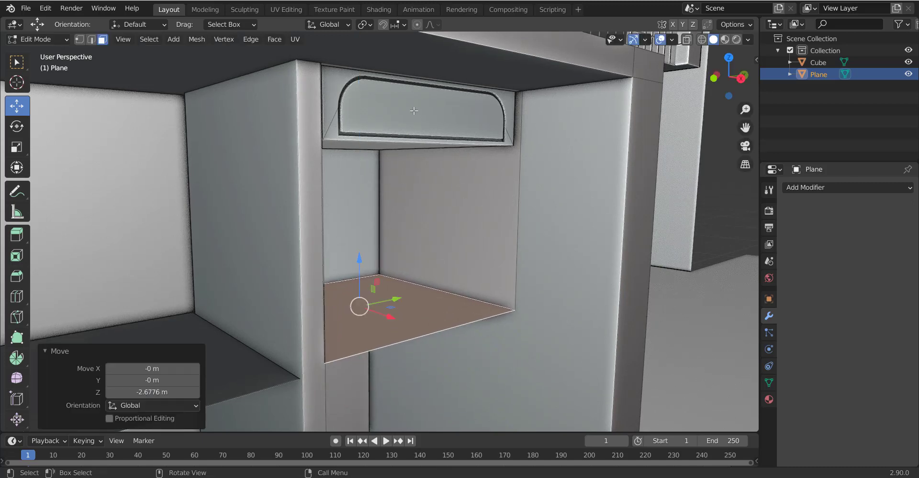
Step: Duplicate the top drawer front downward three times to stack four drawer fronts, then save
{"action": "left_click", "coordinate": [414, 110]}
{"action": "key", "text": "l"}
{"action": "key", "text": "KP_3"}
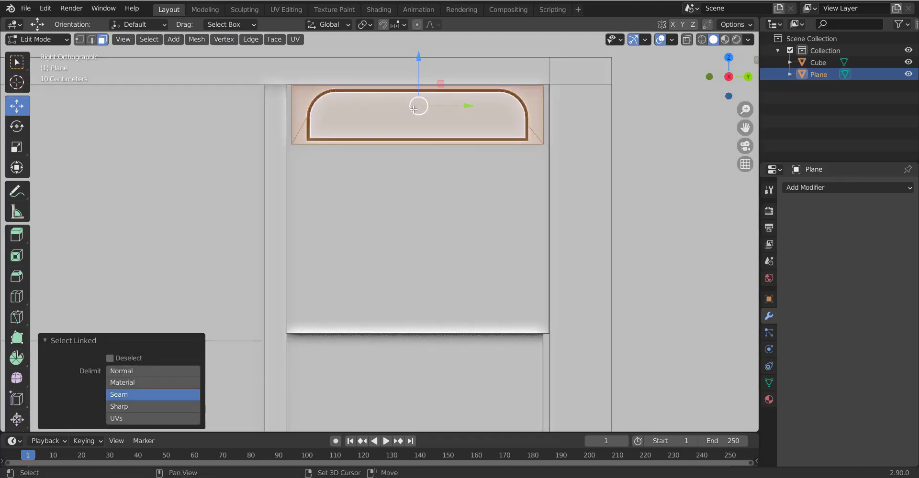
{"action": "key", "text": "shift+d"}
{"action": "key", "text": "z"}
{"action": "left_click", "coordinate": [414, 170]}
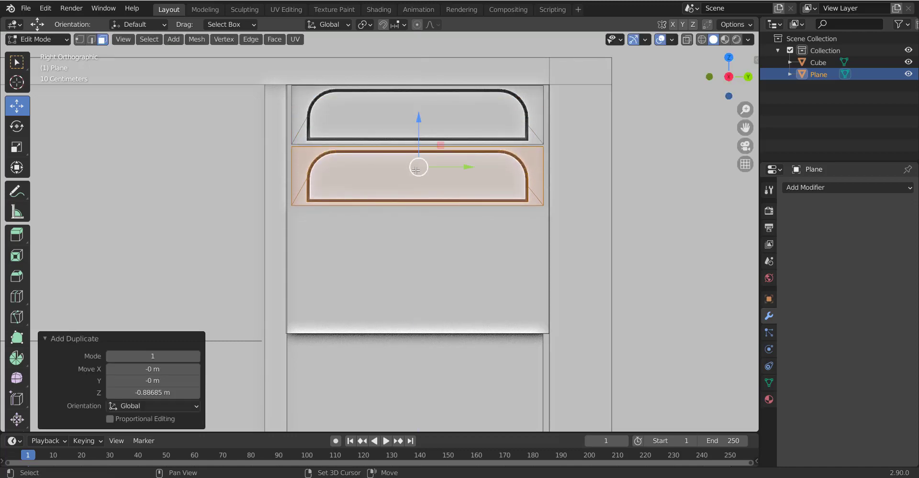
{"action": "key", "text": "shift+r"}
{"action": "key", "text": "shift+r"}
{"action": "key", "text": "ctrl+s"}
{"action": "mouse_move", "coordinate": [418, 287]}
{"action": "middle_mouse_down"}
{"action": "mouse_move", "coordinate": [419, 251]}
{"action": "mouse_move", "coordinate": [334, 267]}
{"action": "mouse_move", "coordinate": [362, 269]}
{"action": "middle_mouse_up"}
{"action": "key", "text": "Tab"}
{"action": "scroll", "coordinate": [340, 262], "scroll_direction": "down", "scroll_amount": 4}
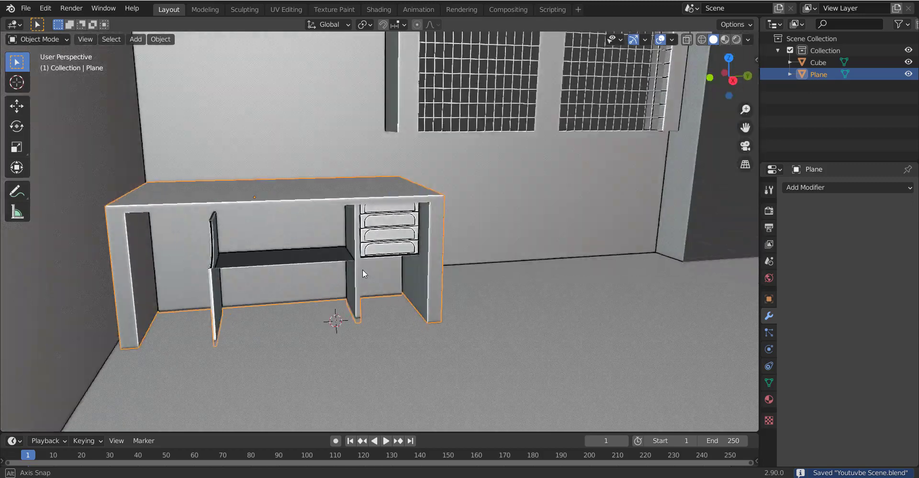
{"action": "scroll", "coordinate": [421, 237], "scroll_direction": "up", "scroll_amount": 5}
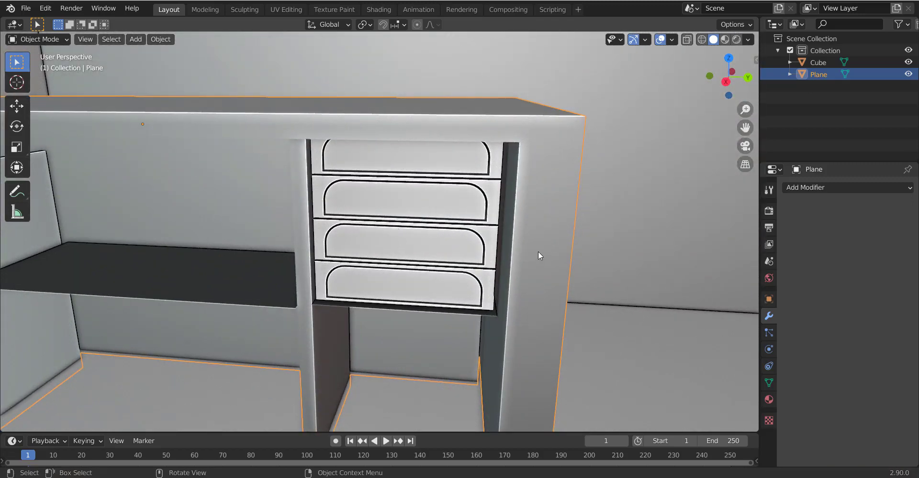
Step: Duplicate the side face below the drawers and scale the copy to 0.565 height
{"action": "mouse_move", "coordinate": [555, 246]}
{"action": "middle_mouse_down"}
{"action": "mouse_move", "coordinate": [418, 366]}
{"action": "mouse_move", "coordinate": [282, 352]}
{"action": "middle_mouse_up"}
{"action": "key", "text": "Tab"}
{"action": "left_click", "coordinate": [373, 353]}
{"action": "middle_click_drag", "start_coordinate": [409, 338], "coordinate": [431, 306]}
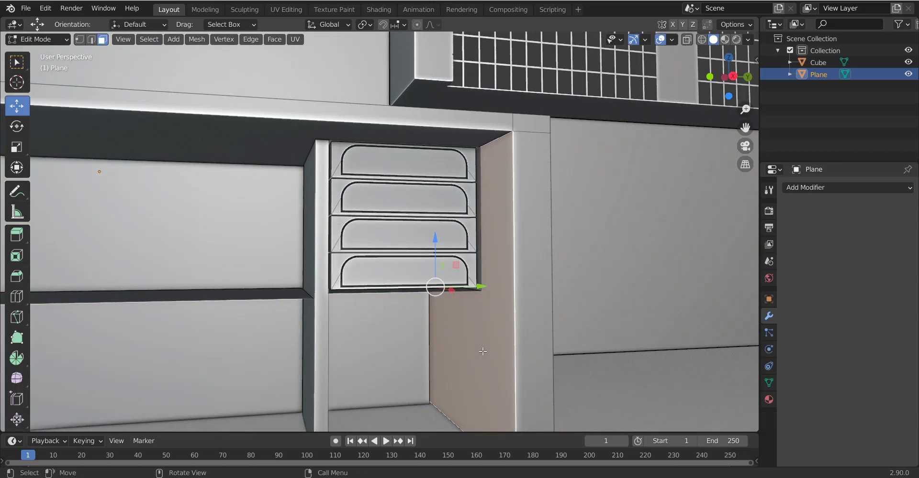
{"action": "key", "text": "shift+d"}
{"action": "key", "text": "s"}
{"action": "key", "text": "z"}
{"action": "left_click", "coordinate": [538, 331]}
Step: Narrow the copied face along X and lower it toward the floor
{"action": "key", "text": "s"}
{"action": "key", "text": "x"}
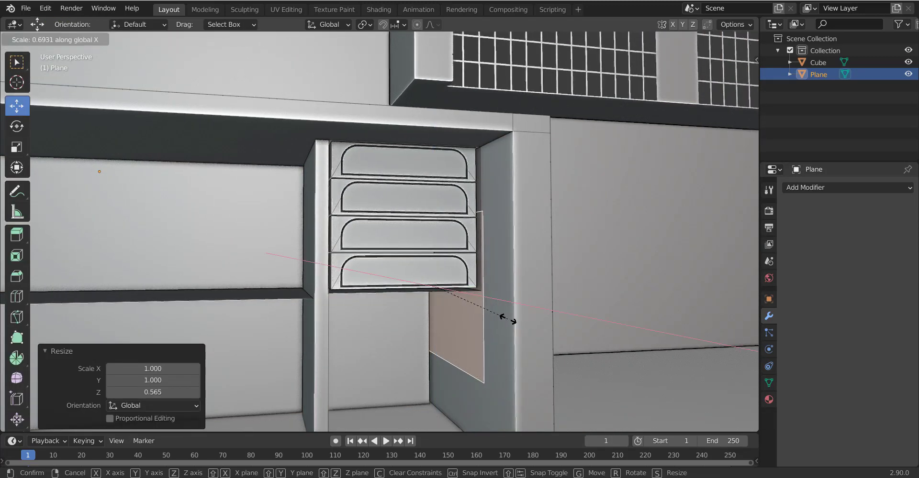
{"action": "left_click", "coordinate": [512, 323]}
{"action": "key", "text": "s"}
{"action": "key", "text": "x"}
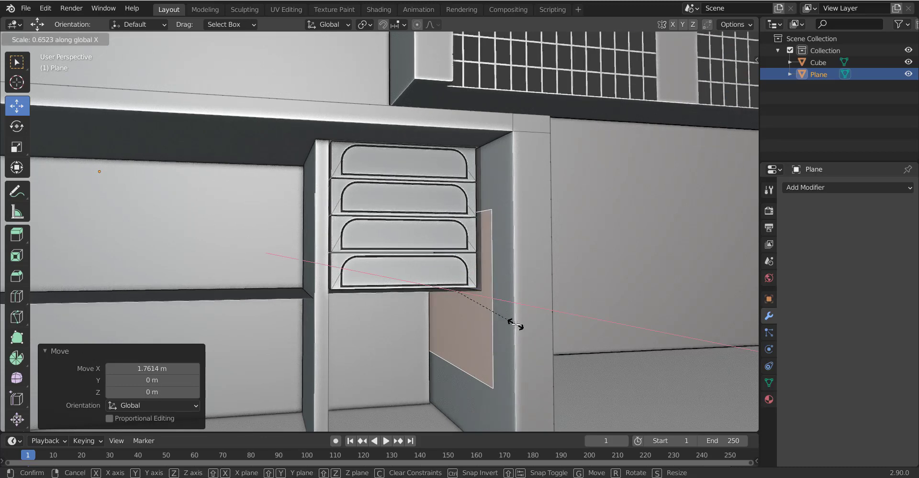
{"action": "left_click", "coordinate": [516, 325]}
{"action": "key", "text": "g"}
{"action": "key", "text": "z"}
{"action": "left_click", "coordinate": [522, 385]}
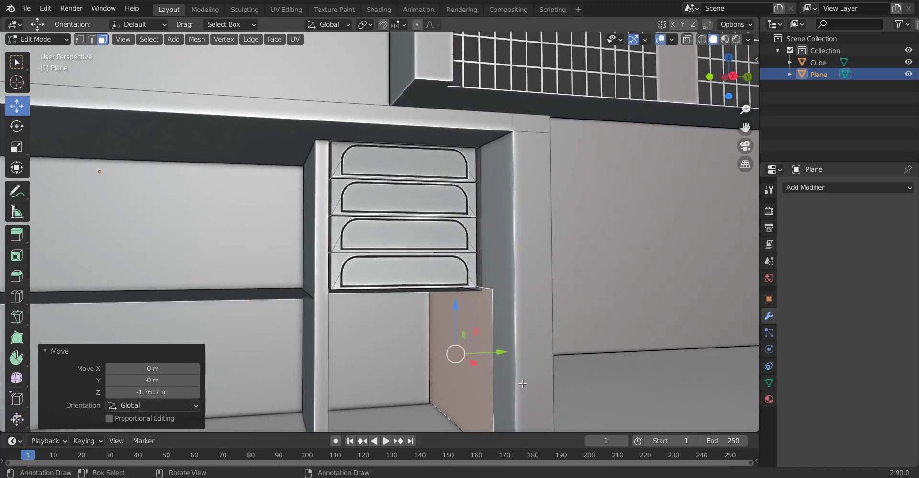
Step: Shift the copy sideways along X, scale it to 0.920 height, and save
{"action": "key", "text": "g"}
{"action": "key", "text": "x"}
{"action": "left_click", "coordinate": [524, 356]}
{"action": "key", "text": "s"}
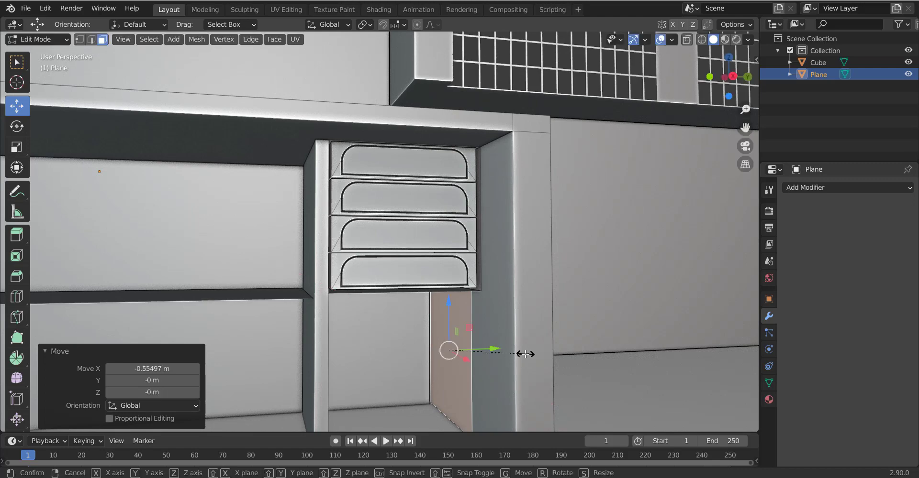
{"action": "key", "text": "z"}
{"action": "left_click", "coordinate": [518, 354]}
{"action": "key", "text": "ctrl+s"}
{"action": "mouse_move", "coordinate": [518, 353]}
{"action": "middle_mouse_down"}
{"action": "mouse_move", "coordinate": [484, 358]}
{"action": "mouse_move", "coordinate": [484, 343]}
{"action": "middle_mouse_up"}
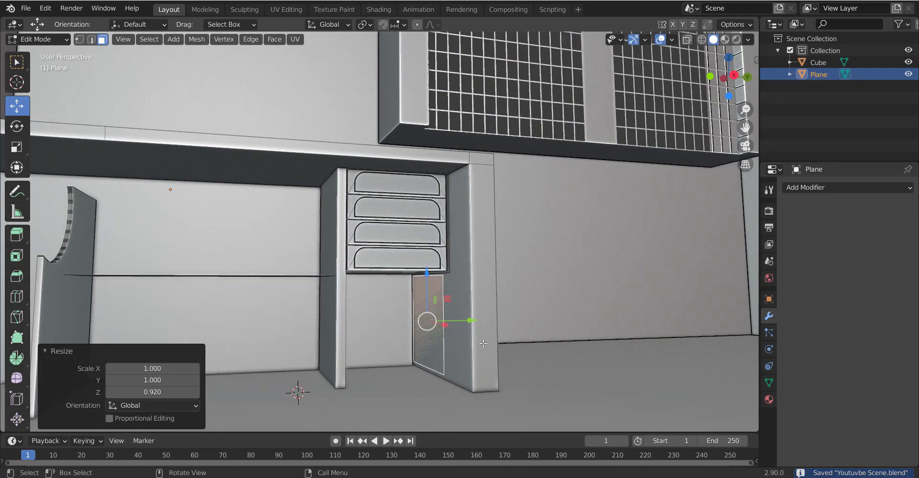
{"action": "scroll", "coordinate": [484, 344], "scroll_direction": "up", "scroll_amount": 2}
Step: Move the panel along Y to a new depth and reposition the lower face
{"action": "key", "text": "g"}
{"action": "key", "text": "z"}
{"action": "key", "text": "y"}
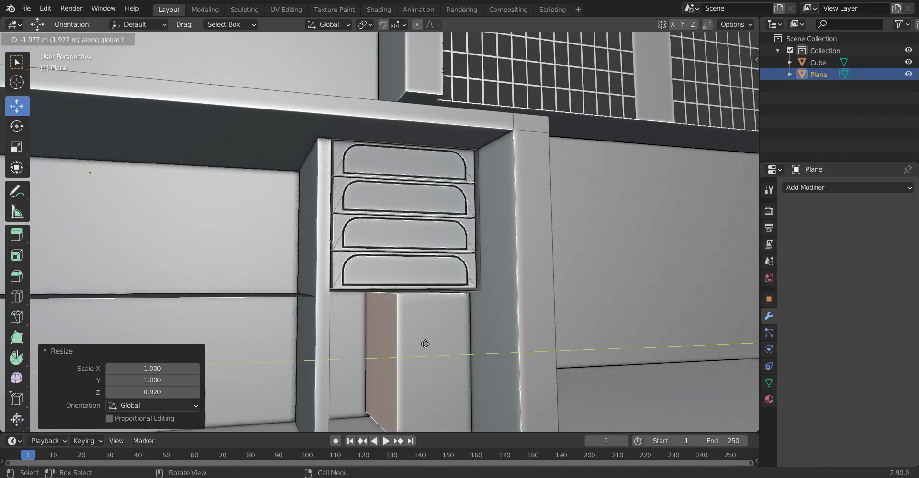
{"action": "left_click", "coordinate": [372, 349]}
{"action": "scroll", "coordinate": [383, 341], "scroll_direction": "down", "scroll_amount": 4}
{"action": "middle_click_drag", "start_coordinate": [384, 341], "coordinate": [378, 302]}
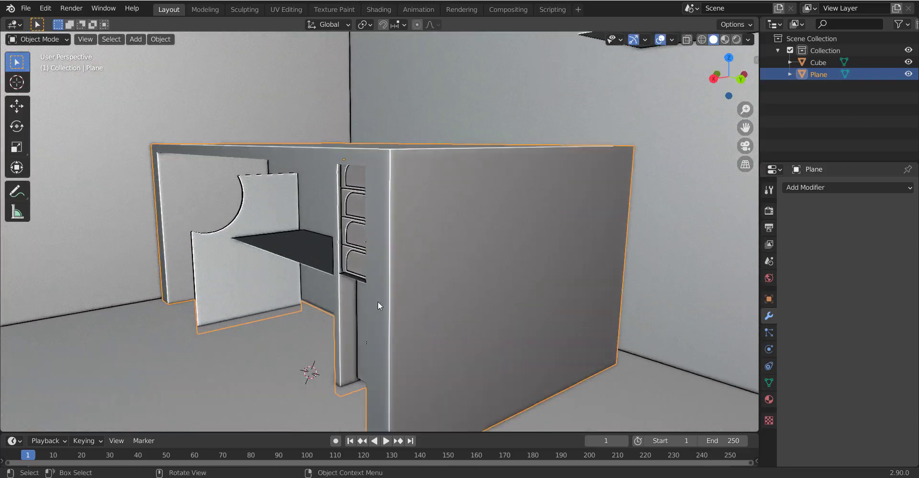
{"action": "scroll", "coordinate": [378, 302], "scroll_direction": "up", "scroll_amount": 4}
{"action": "left_click", "coordinate": [406, 327]}
{"action": "key", "text": "g"}
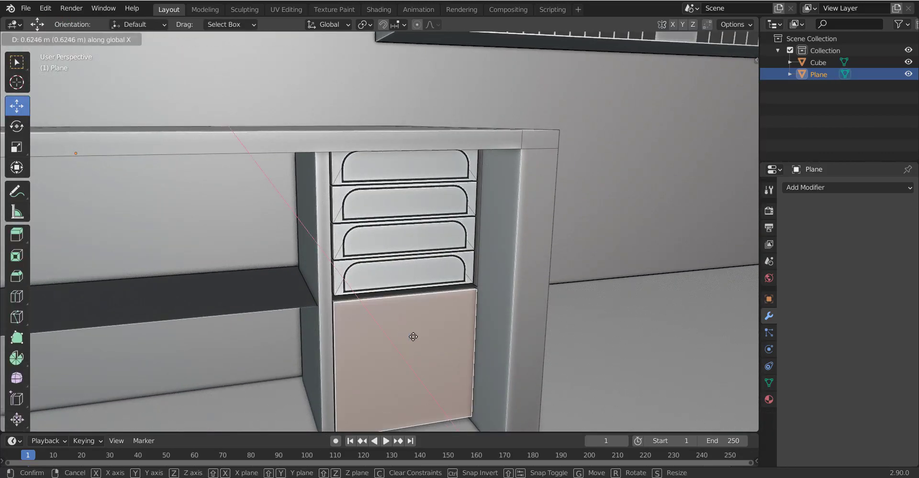
{"action": "left_click", "coordinate": [406, 330]}
Step: Inset the lower front face below the drawers and delete its inner face to leave an opening
{"action": "middle_click_drag", "start_coordinate": [406, 330], "coordinate": [421, 340]}
{"action": "key", "text": "i"}
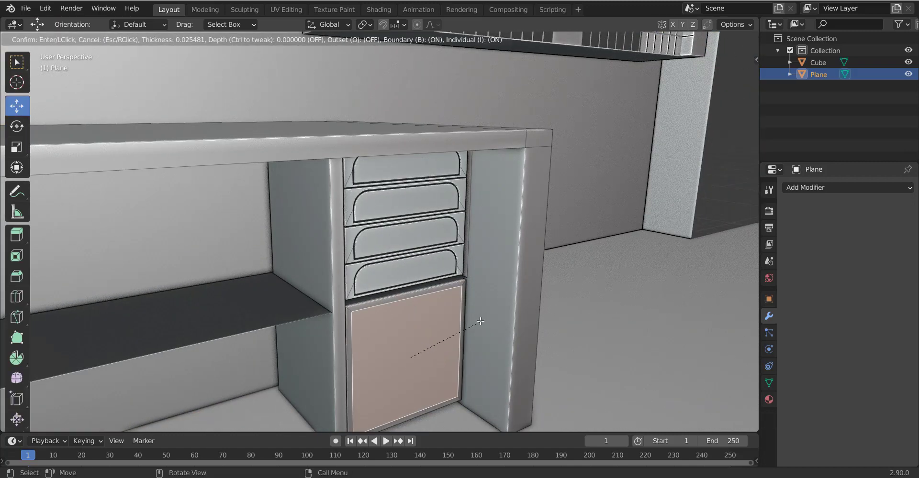
{"action": "left_click", "coordinate": [481, 320]}
{"action": "key", "text": "x"}
{"action": "left_click", "coordinate": [479, 316]}
{"action": "key", "text": "grave"}
{"action": "key", "text": "Escape"}
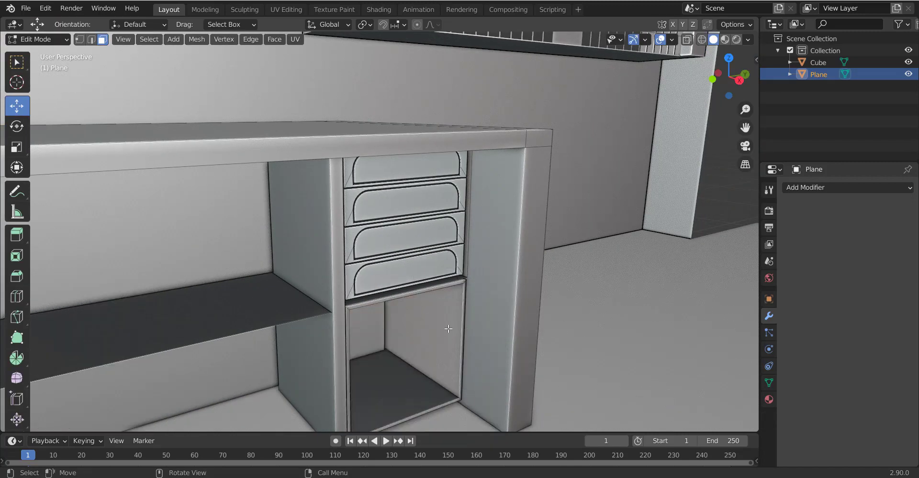
{"action": "key", "text": "Tab"}
{"action": "key", "text": "ctrl+s"}
{"action": "middle_click_drag", "start_coordinate": [448, 328], "coordinate": [432, 313]}
{"action": "key", "text": "Tab"}
Step: Move the inner face along X to recess the compartment into an empty cubby
{"action": "mouse_move", "coordinate": [461, 345]}
{"action": "middle_mouse_down"}
{"action": "mouse_move", "coordinate": [445, 337]}
{"action": "mouse_move", "coordinate": [478, 345]}
{"action": "middle_mouse_up"}
{"action": "key", "text": "g"}
{"action": "key", "text": "x"}
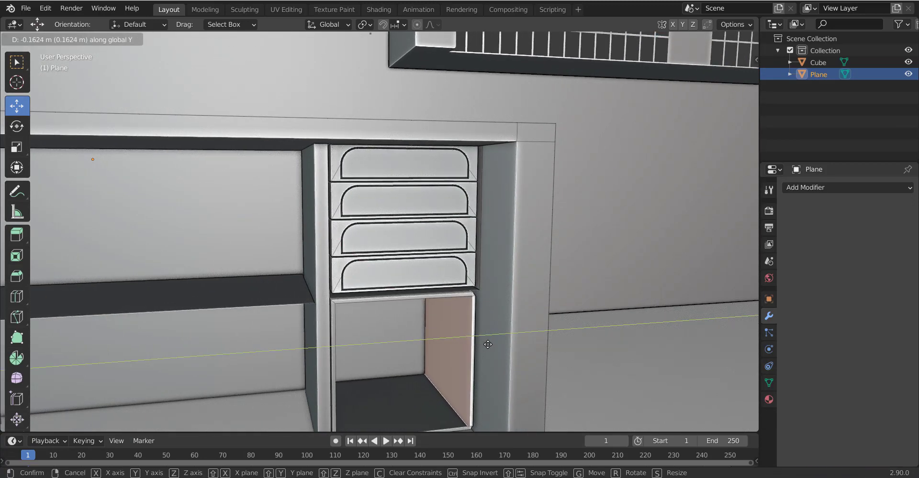
{"action": "left_click", "coordinate": [448, 332]}
{"action": "key", "text": "Tab"}
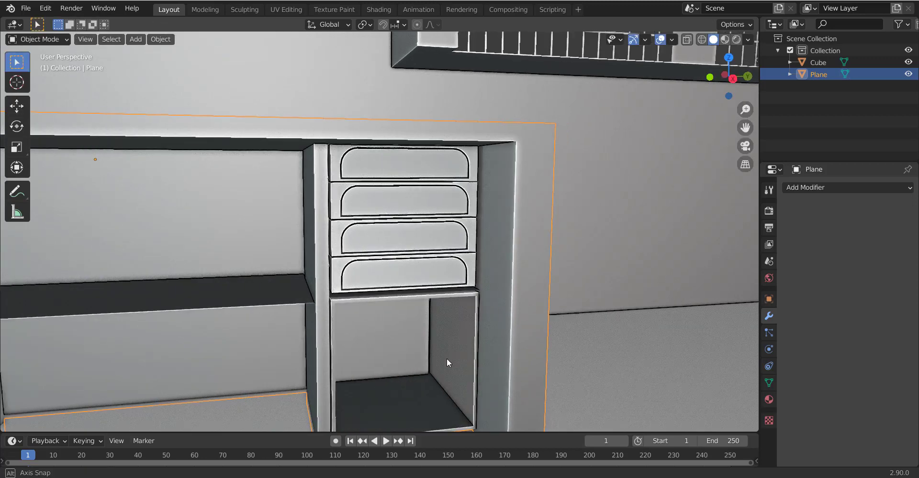
{"action": "mouse_move", "coordinate": [446, 358]}
{"action": "middle_mouse_down"}
{"action": "mouse_move", "coordinate": [395, 356]}
{"action": "mouse_move", "coordinate": [483, 341]}
{"action": "mouse_move", "coordinate": [418, 320]}
{"action": "mouse_move", "coordinate": [426, 320]}
{"action": "middle_mouse_up"}
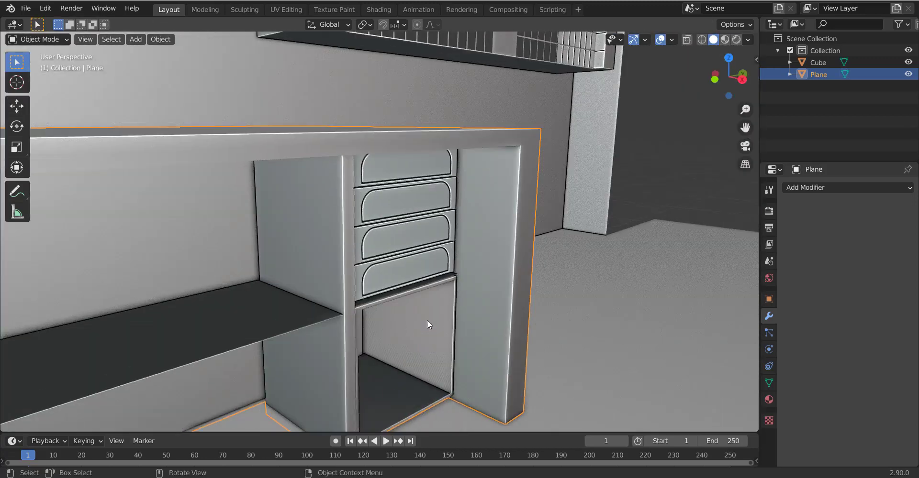
{"action": "key", "text": "Tab"}
Step: Place a duplicate face 4.57 m along X and raise it 2.81 m
{"action": "key", "text": "g"}
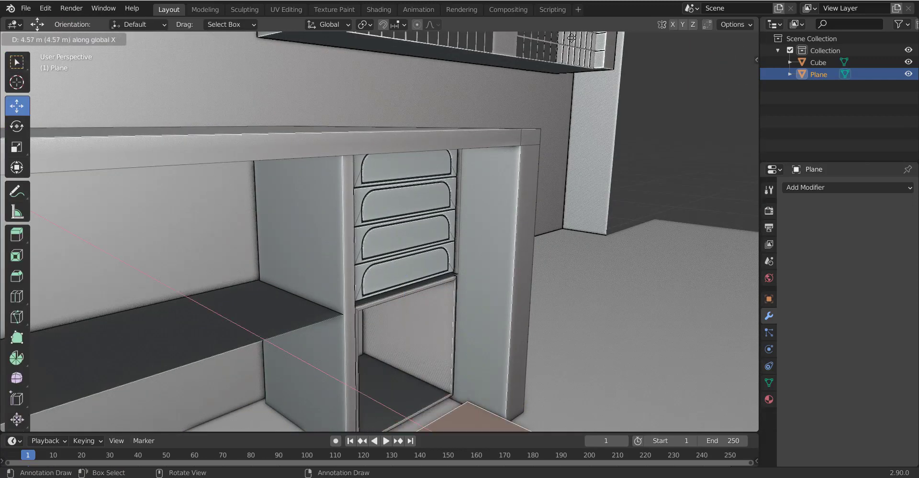
{"action": "left_click", "coordinate": [570, 38]}
{"action": "scroll", "coordinate": [383, 239], "scroll_direction": "down", "scroll_amount": 3}
{"action": "key", "text": "g"}
{"action": "key", "text": "z"}
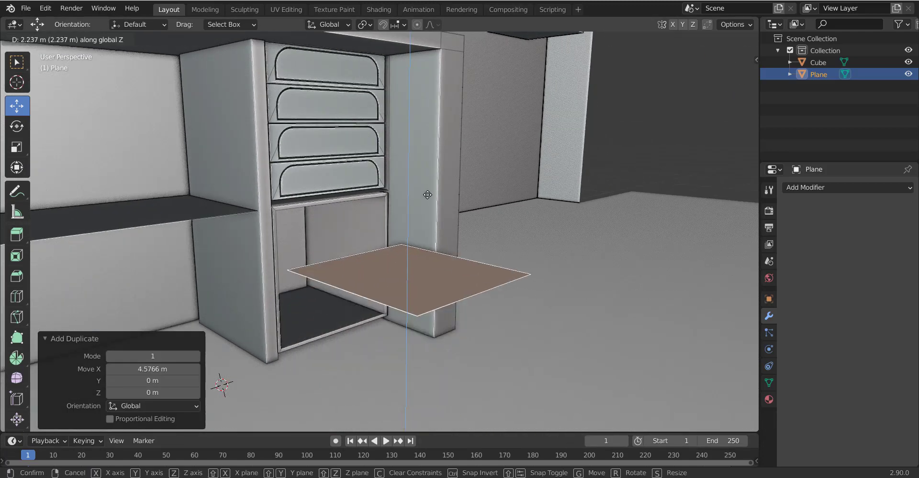
{"action": "left_click", "coordinate": [450, 246]}
{"action": "scroll", "coordinate": [455, 248], "scroll_direction": "up", "scroll_amount": 1}
{"action": "key", "text": "ctrl+s"}
Step: Rotate the plane 90° about X to stand upright, then lower it 0.50652 m
{"action": "type", "text": "rx"}
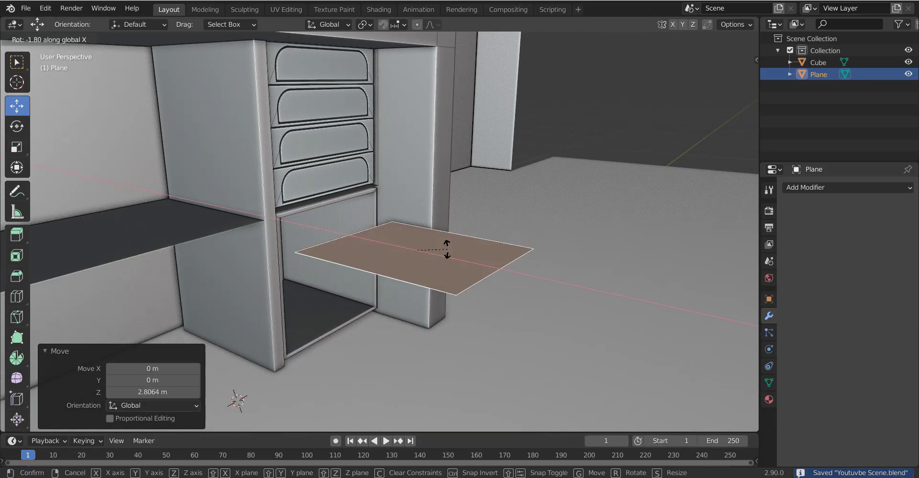
{"action": "type", "text": "90"}
{"action": "key", "text": "Return"}
{"action": "mouse_move", "coordinate": [447, 249]}
{"action": "middle_mouse_down"}
{"action": "mouse_move", "coordinate": [481, 276]}
{"action": "mouse_move", "coordinate": [406, 249]}
{"action": "middle_mouse_up"}
{"action": "key", "text": "g"}
{"action": "key", "text": "z"}
{"action": "left_click", "coordinate": [410, 270]}
Step: Narrow the panel's width to fit the opening in side view with see-through display, then save
{"action": "key", "text": "KP_3"}
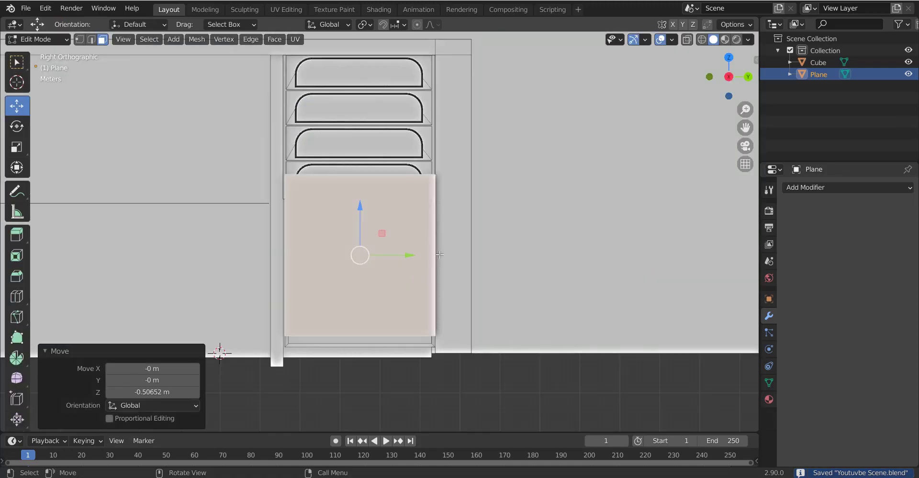
{"action": "key", "text": "alt+z"}
{"action": "key", "text": "s"}
{"action": "key", "text": "Escape"}
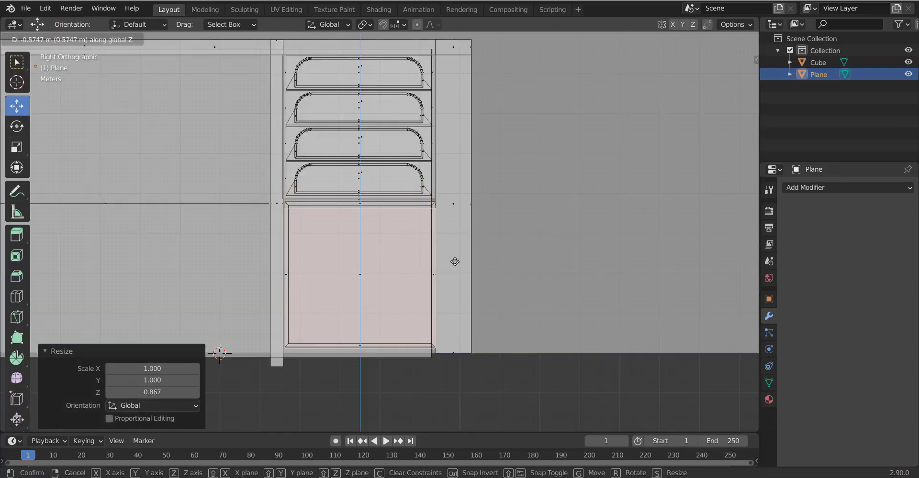
{"action": "key", "text": "s"}
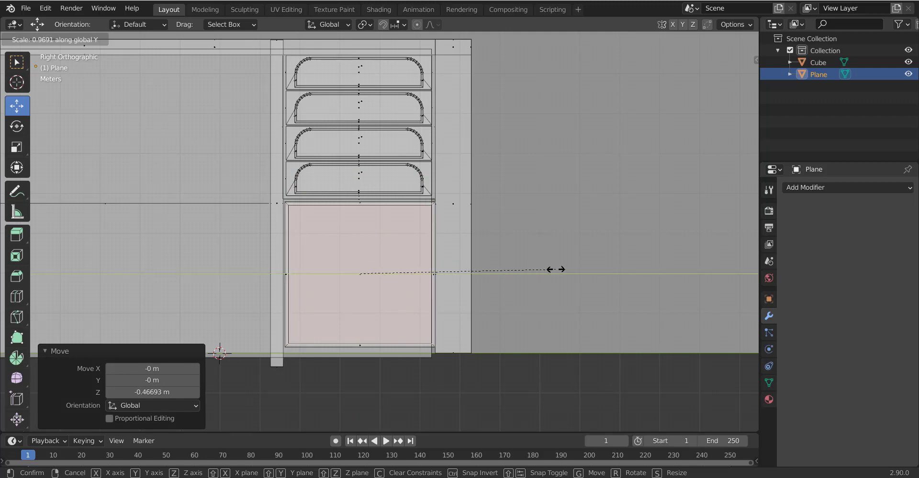
{"action": "left_click", "coordinate": [555, 269]}
{"action": "key", "text": "alt+z"}
{"action": "key", "text": "ctrl+s"}
{"action": "mouse_move", "coordinate": [516, 263]}
{"action": "middle_mouse_down"}
{"action": "mouse_move", "coordinate": [478, 272]}
{"action": "mouse_move", "coordinate": [488, 283]}
{"action": "middle_mouse_up"}
Step: Slide the panel along X into the cabinet opening and shrink it slightly to about 0.984
{"action": "key", "text": "g"}
{"action": "key", "text": "x"}
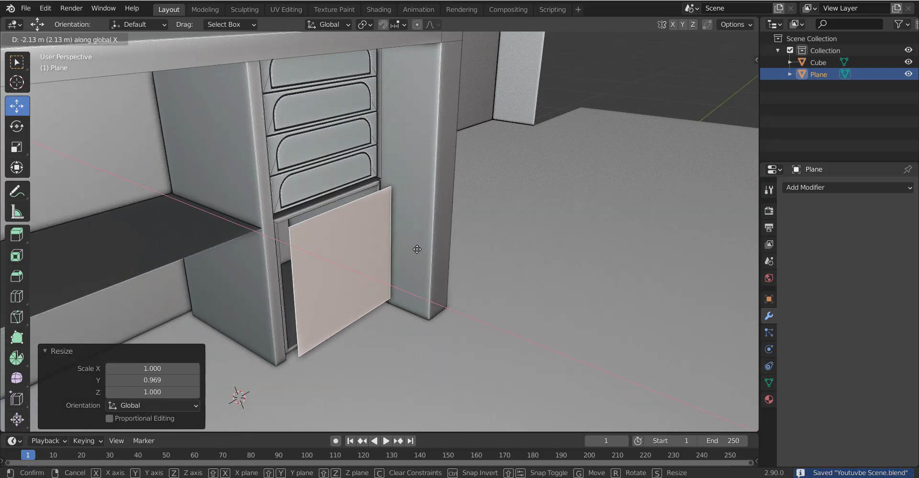
{"action": "left_click", "coordinate": [416, 247]}
{"action": "mouse_move", "coordinate": [416, 247]}
{"action": "middle_mouse_down"}
{"action": "mouse_move", "coordinate": [335, 229]}
{"action": "mouse_move", "coordinate": [338, 237]}
{"action": "middle_mouse_up"}
{"action": "scroll", "coordinate": [328, 227], "scroll_direction": "up", "scroll_amount": 3}
{"action": "key", "text": "g"}
{"action": "key", "text": "x"}
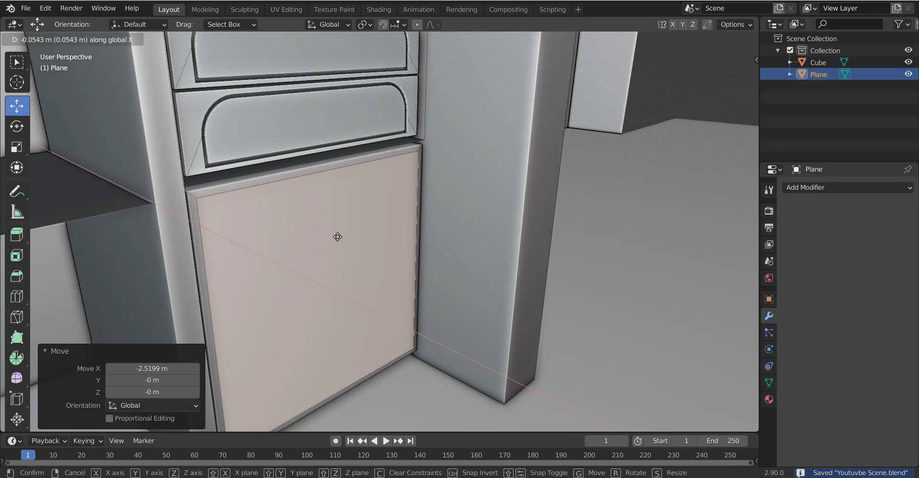
{"action": "left_click", "coordinate": [337, 237]}
{"action": "key", "text": "s"}
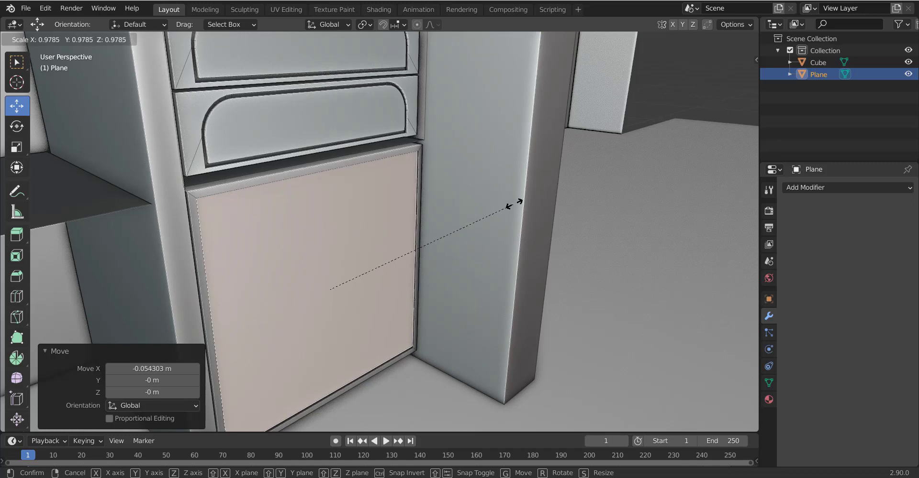
{"action": "left_click", "coordinate": [514, 204]}
{"action": "key", "text": "g"}
{"action": "key", "text": "z"}
{"action": "key", "text": "z"}
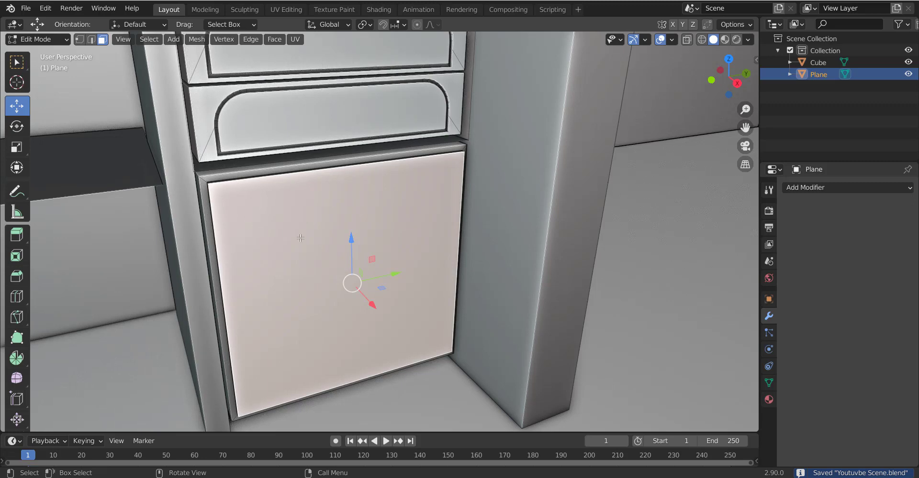
Step: Flatten and shrink the door face along its height so it sits slightly inset
{"action": "key", "text": "s"}
{"action": "key", "text": "z"}
{"action": "left_click", "coordinate": [330, 307]}
{"action": "key", "text": "s"}
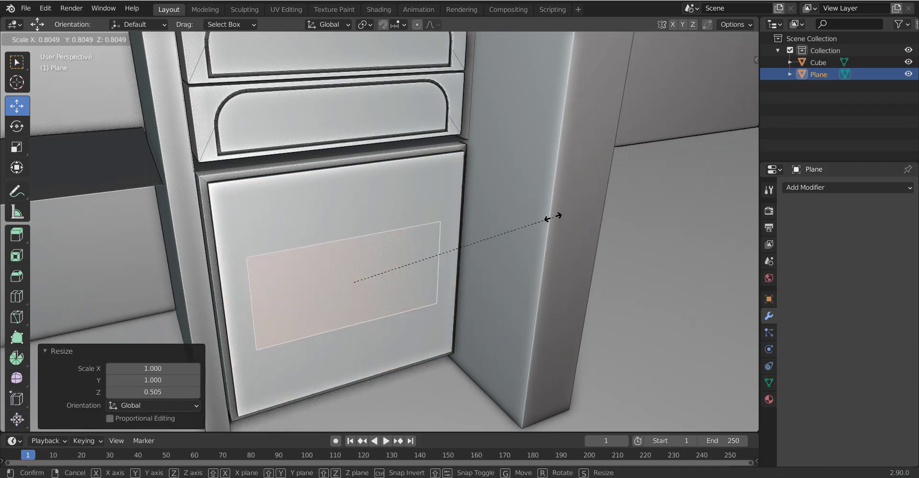
{"action": "key", "text": "g"}
{"action": "key", "text": "z"}
{"action": "left_click", "coordinate": [533, 168]}
{"action": "key", "text": "s"}
{"action": "key", "text": "z"}
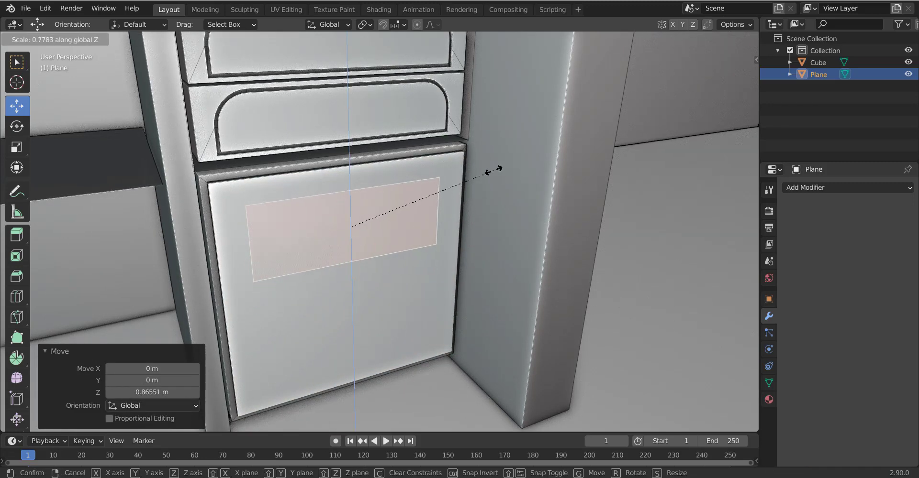
{"action": "left_click", "coordinate": [519, 173]}
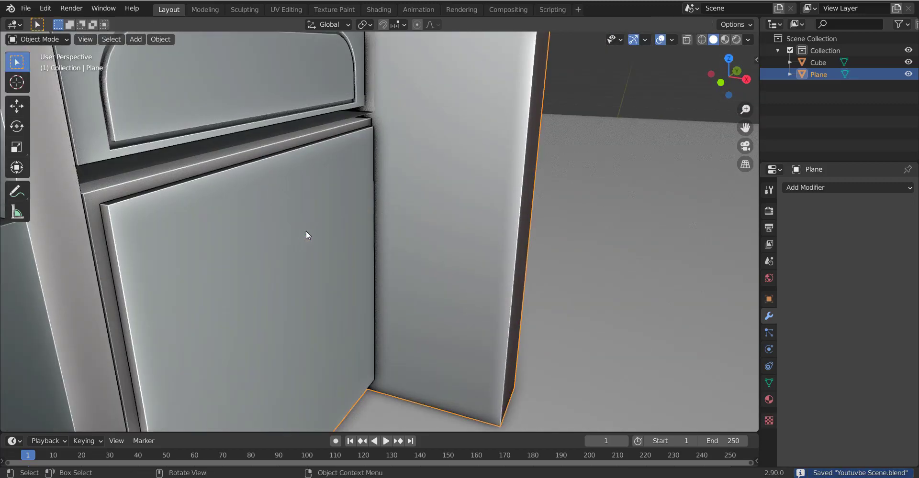
Step: Select the whole door face and separate it into its own object, Plane.001
{"action": "scroll", "coordinate": [303, 261], "scroll_direction": "down", "scroll_amount": 3}
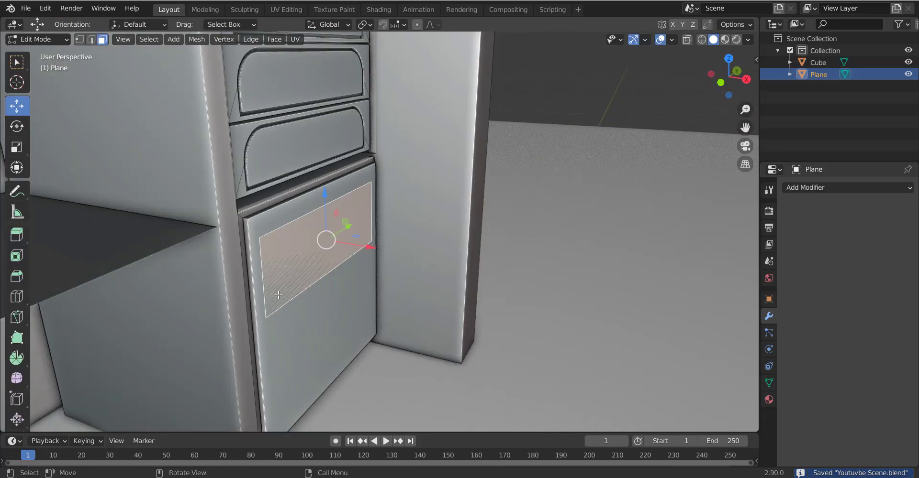
{"action": "middle_click_drag", "start_coordinate": [304, 261], "coordinate": [344, 302]}
{"action": "key", "text": "g"}
{"action": "left_click", "coordinate": [364, 358]}
{"action": "middle_click_drag", "start_coordinate": [365, 357], "coordinate": [326, 277]}
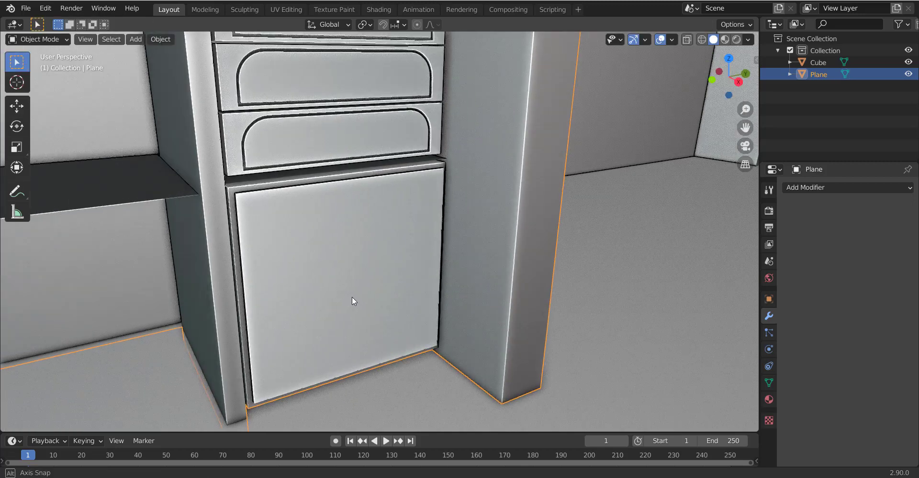
{"action": "key", "text": "l"}
{"action": "key", "text": "p"}
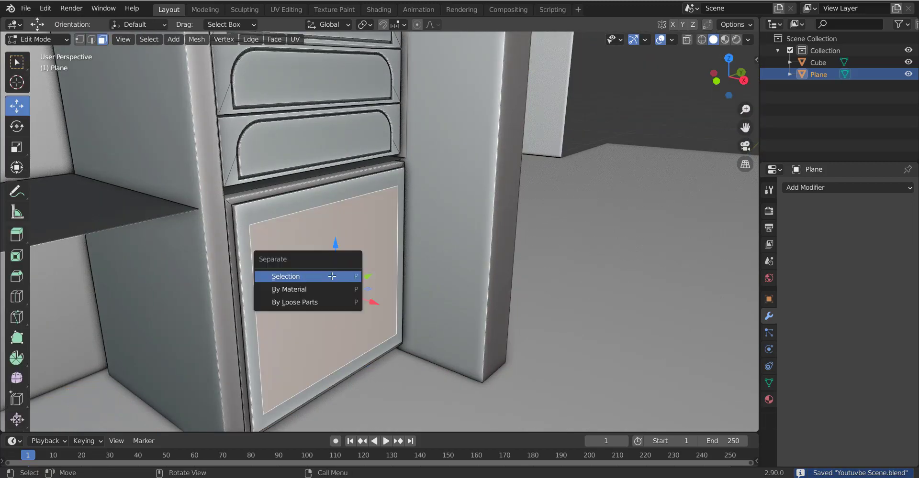
{"action": "left_click", "coordinate": [334, 275]}
{"action": "key", "text": "Tab"}
{"action": "left_click", "coordinate": [334, 274]}
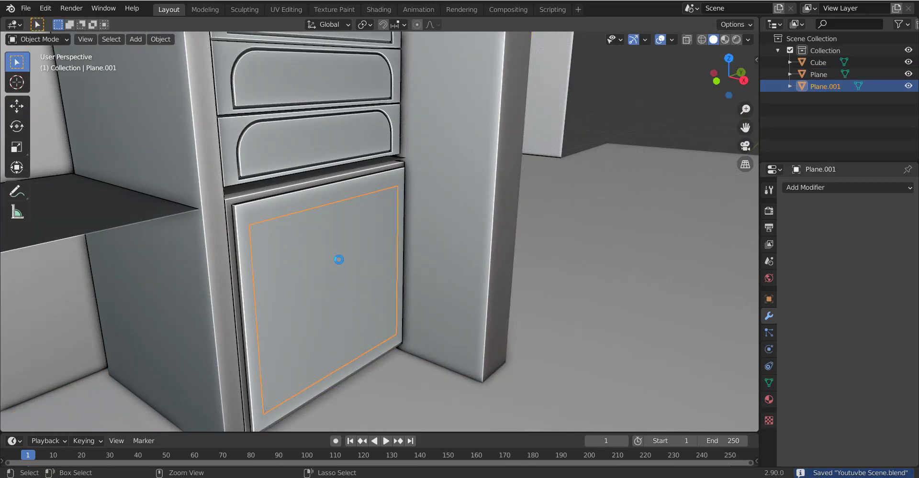
Step: Raise the door panel 0.058506 m on Z
{"action": "key", "text": "Tab"}
{"action": "key", "text": "a"}
{"action": "scroll", "coordinate": [349, 287], "scroll_direction": "up", "scroll_amount": 3}
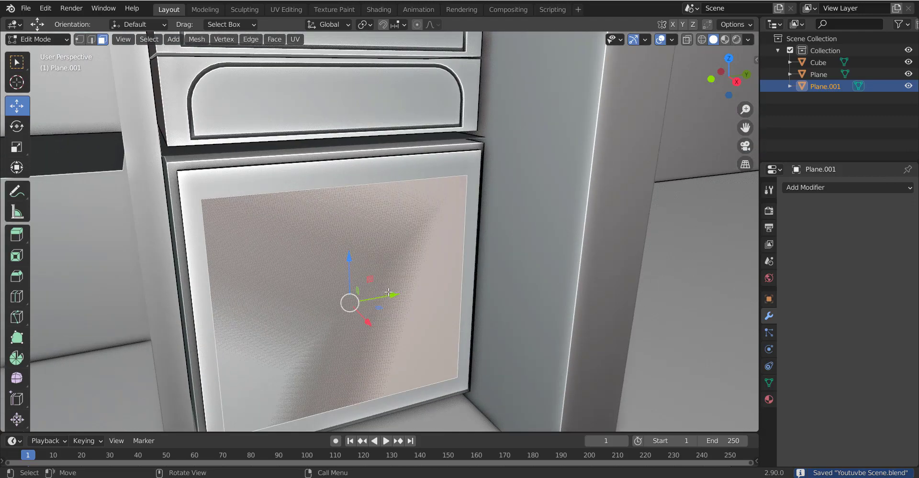
{"action": "key", "text": "g"}
{"action": "key", "text": "z"}
{"action": "left_click", "coordinate": [384, 286]}
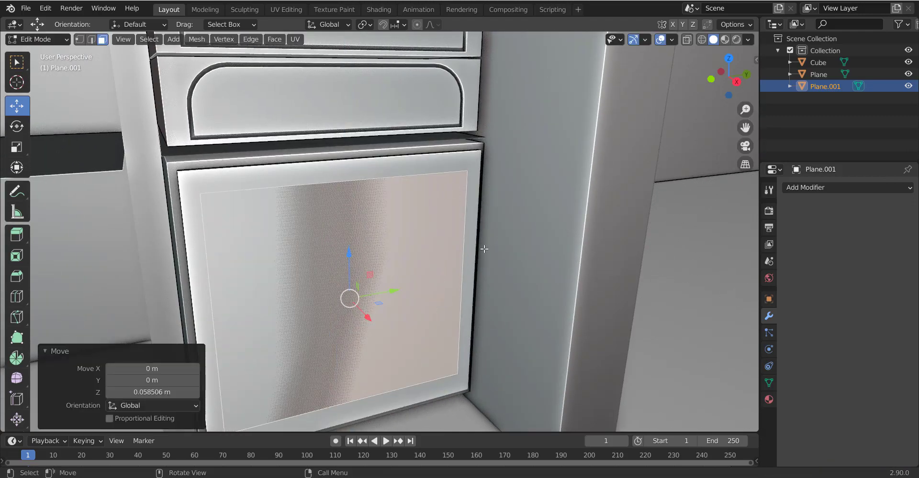
Step: Stretch the door panel taller and widen it to 1.037 along Y
{"action": "key", "text": "s"}
{"action": "key", "text": "z"}
{"action": "left_click", "coordinate": [497, 252]}
{"action": "key", "text": "s"}
{"action": "key", "text": "x"}
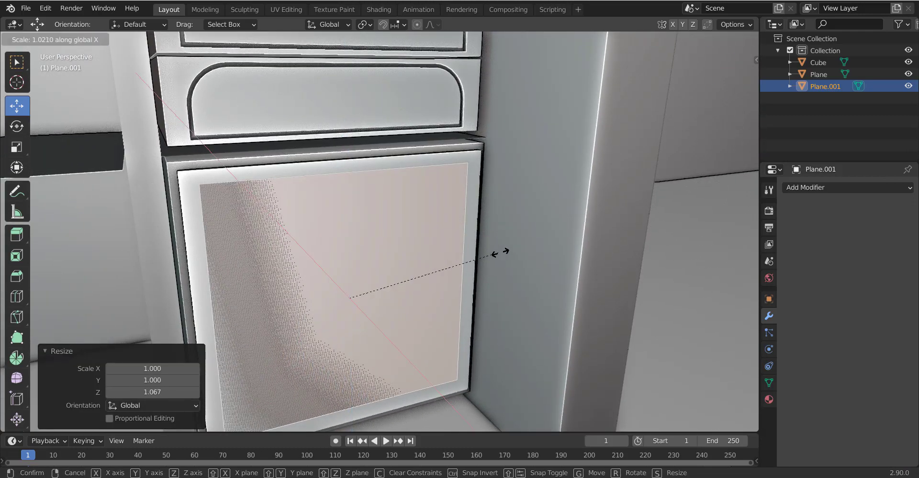
{"action": "key", "text": "y"}
{"action": "left_click", "coordinate": [497, 256]}
{"action": "middle_click_drag", "start_coordinate": [496, 256], "coordinate": [481, 255]}
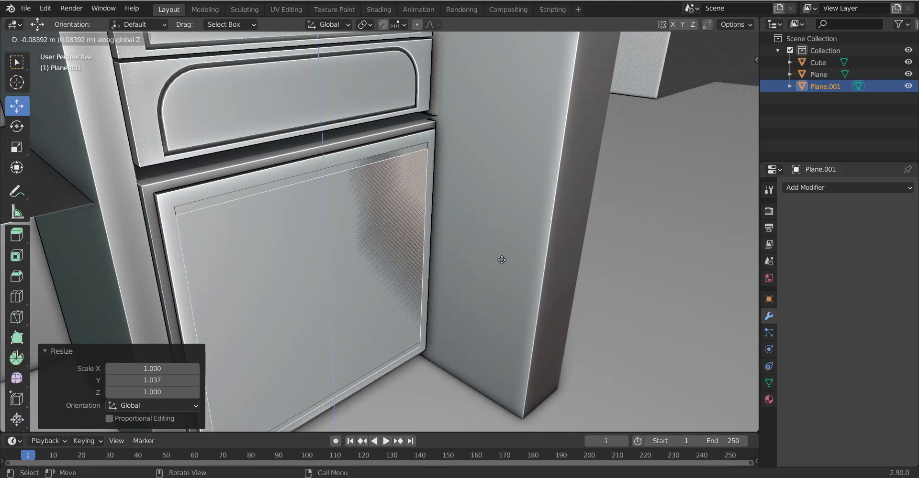
Step: Try extruding the door face along X, then undo and cancel it
{"action": "key", "text": "e"}
{"action": "key", "text": "x"}
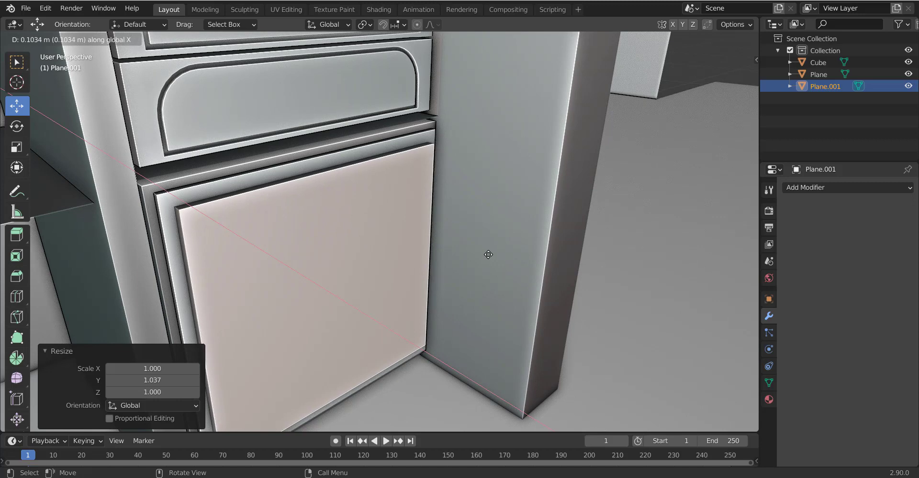
{"action": "left_click", "coordinate": [488, 255]}
{"action": "key", "text": "ctrl+z"}
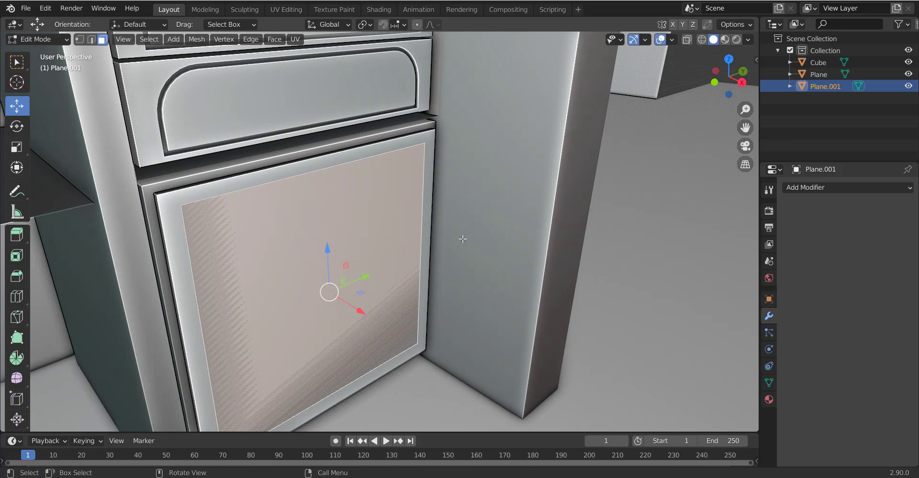
{"action": "key", "text": "e"}
{"action": "key", "text": "Escape"}
Step: Bevel the door's corners round and inset a thin rounded border ring
{"action": "key", "text": "1"}
{"action": "left_click", "coordinate": [181, 206]}
{"action": "key", "text": "ctrl+shift+b"}
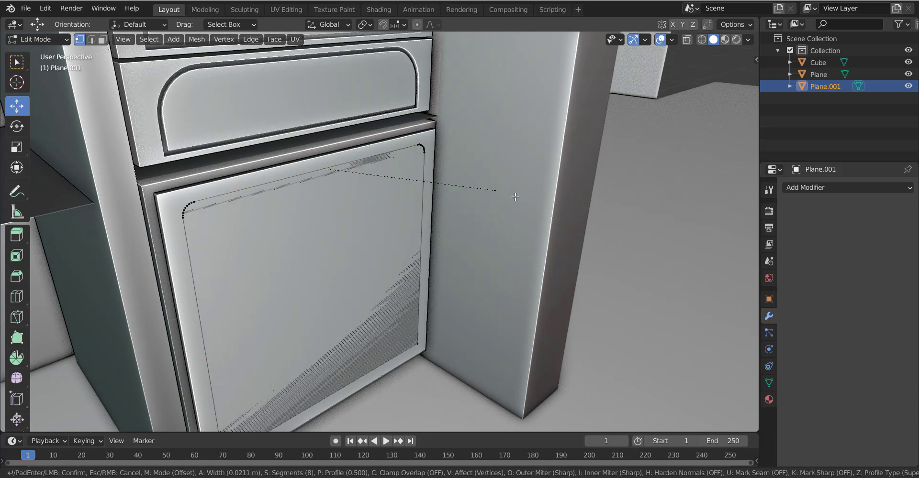
{"action": "left_click", "coordinate": [478, 209]}
{"action": "key", "text": "3"}
{"action": "left_click", "coordinate": [371, 221]}
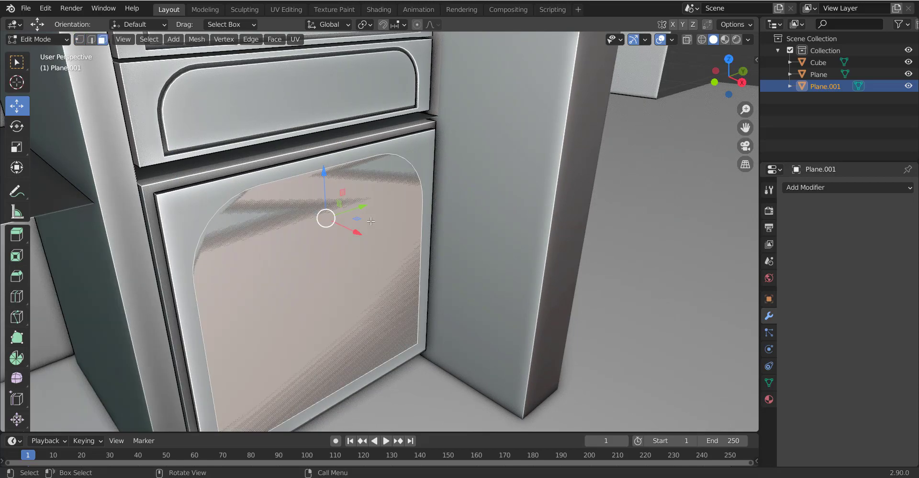
{"action": "key", "text": "i"}
{"action": "left_click", "coordinate": [502, 203]}
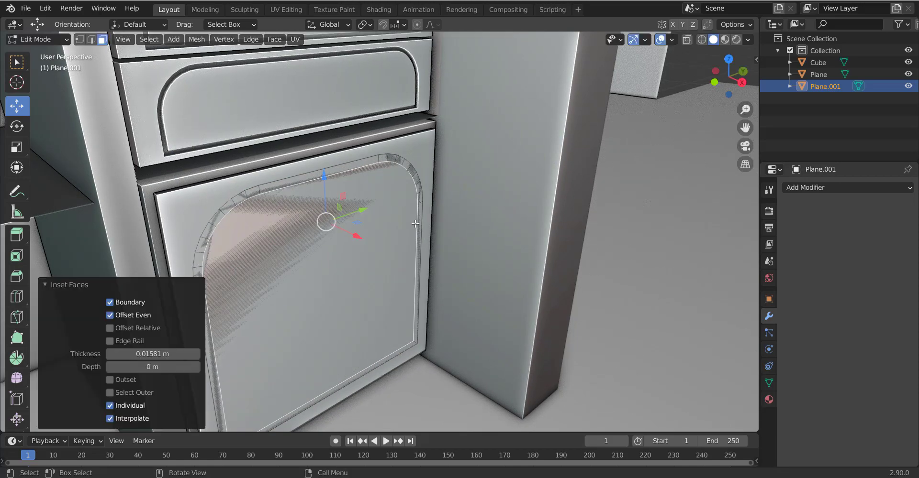
{"action": "key", "text": "alt+a"}
{"action": "key", "text": "Tab"}
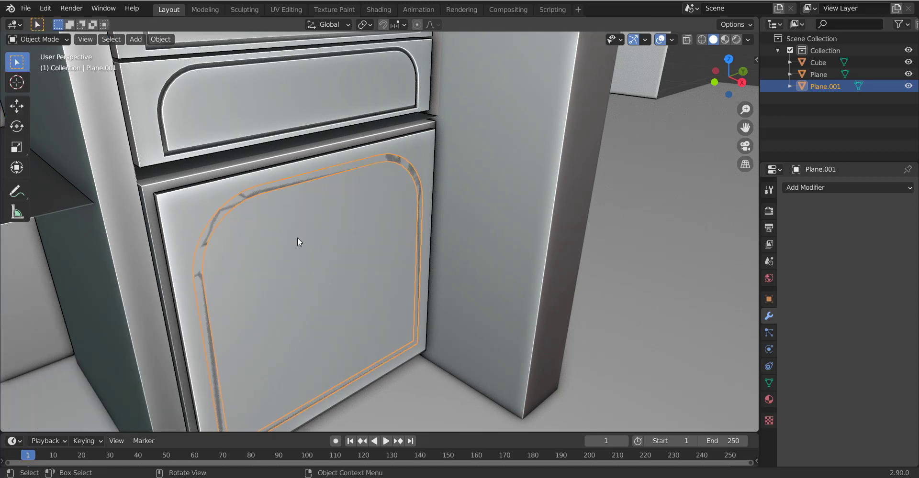
Step: Extrude the rounded trim ring outward for thickness and save
{"action": "key", "text": "Tab"}
{"action": "key", "text": "e"}
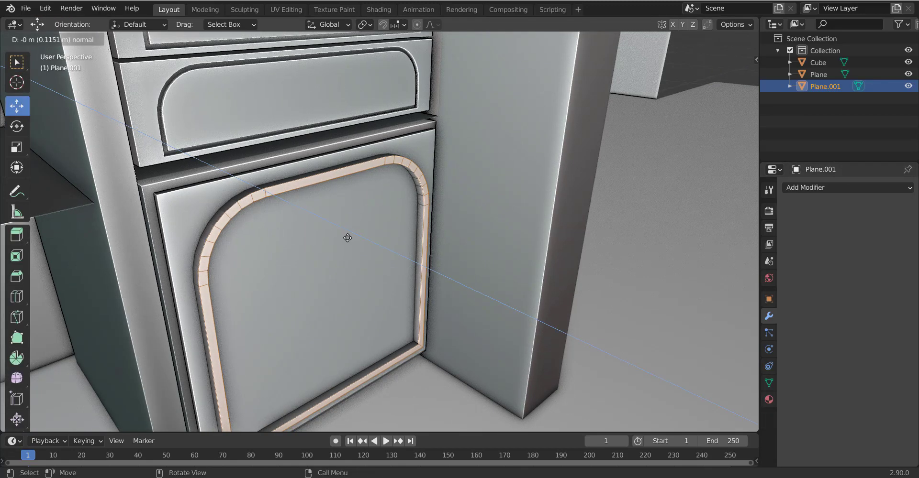
{"action": "left_click", "coordinate": [346, 238]}
{"action": "key", "text": "Tab"}
{"action": "key", "text": "ctrl+s"}
{"action": "middle_click_drag", "start_coordinate": [270, 191], "coordinate": [334, 208]}
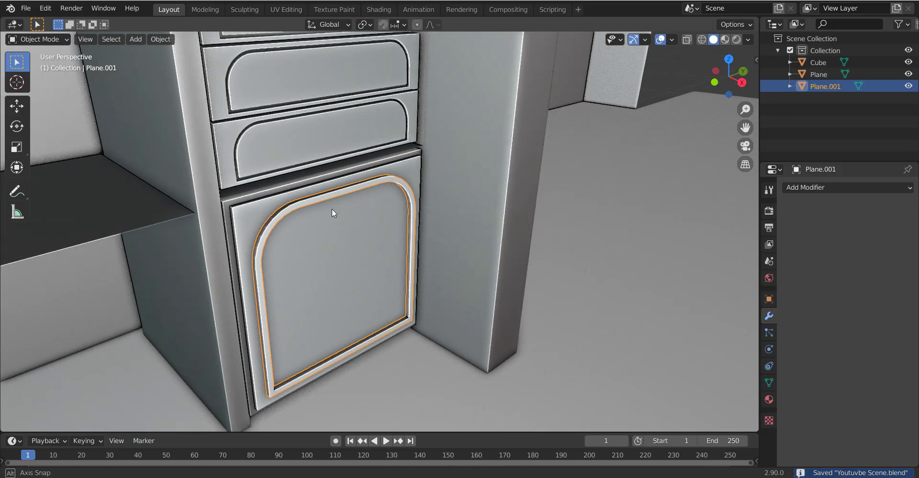
Step: Slide the trim along X toward the door in two moves
{"action": "key", "text": "g"}
{"action": "key", "text": "x"}
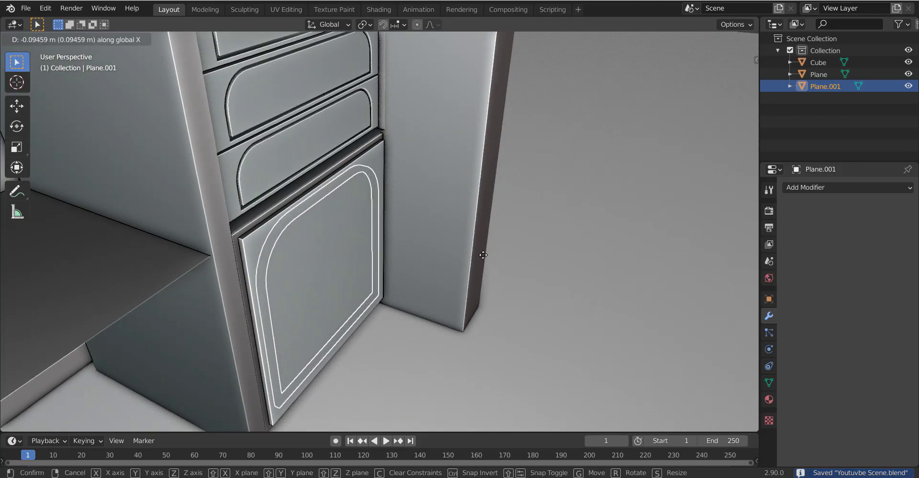
{"action": "left_click", "coordinate": [355, 270]}
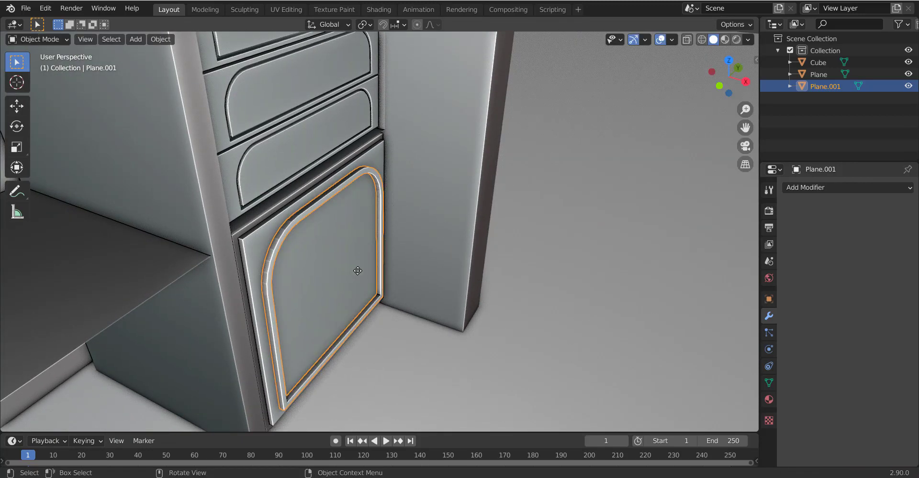
{"action": "key", "text": "g"}
{"action": "key", "text": "x"}
{"action": "left_click", "coordinate": [472, 266]}
Step: Set the trim geometry flush against the door and add Plane to the selection
{"action": "key", "text": "Tab"}
{"action": "middle_click_drag", "start_coordinate": [472, 266], "coordinate": [415, 243]}
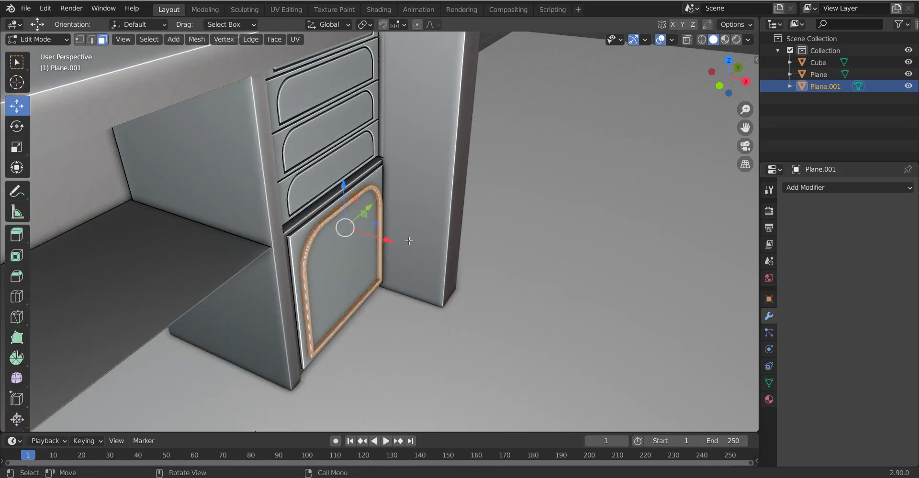
{"action": "key", "text": "g"}
{"action": "key", "text": "x"}
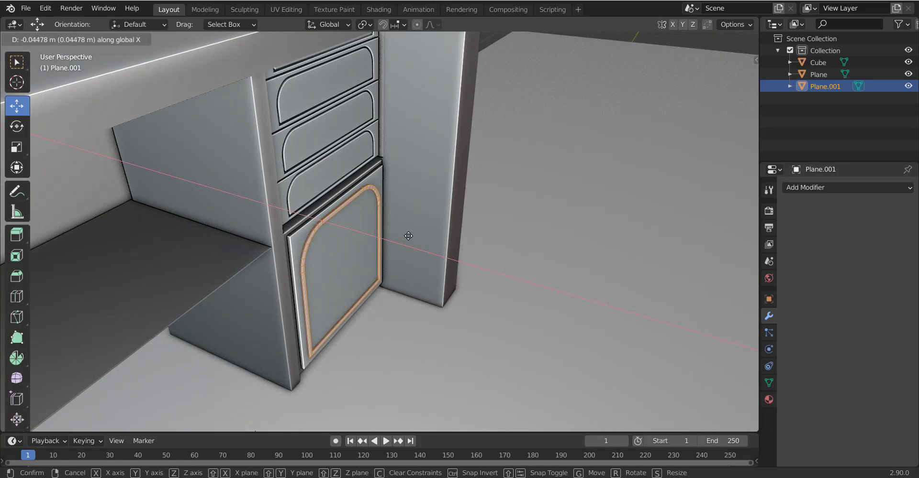
{"action": "left_click", "coordinate": [409, 236]}
{"action": "key", "text": "Tab"}
{"action": "left_click", "coordinate": [349, 247], "text": "shift"}
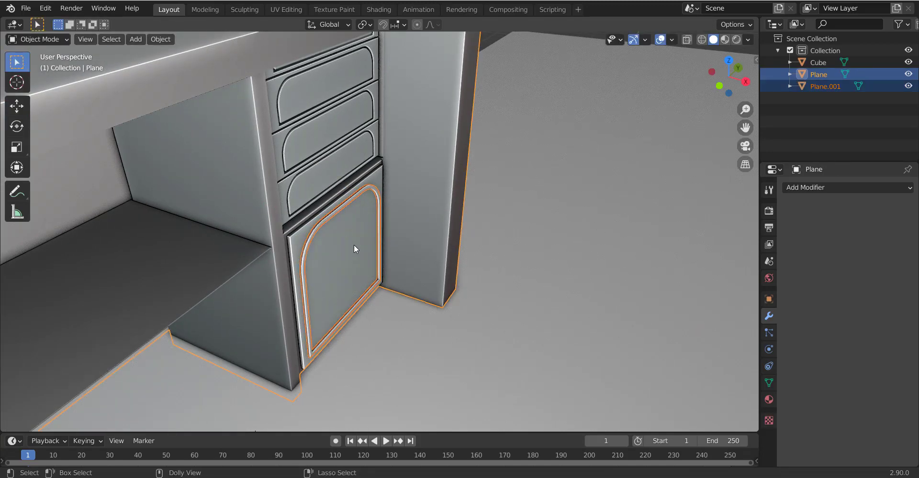
Step: Join Plane.001 into Plane with Ctrl+J and save
{"action": "key", "text": "ctrl+j"}
{"action": "key", "text": "ctrl+s"}
{"action": "mouse_move", "coordinate": [354, 248]}
{"action": "middle_mouse_down"}
{"action": "mouse_move", "coordinate": [314, 240]}
{"action": "mouse_move", "coordinate": [446, 277]}
{"action": "mouse_move", "coordinate": [231, 231]}
{"action": "mouse_move", "coordinate": [390, 202]}
{"action": "middle_mouse_up"}
{"action": "scroll", "coordinate": [231, 231], "scroll_direction": "down", "scroll_amount": 4}
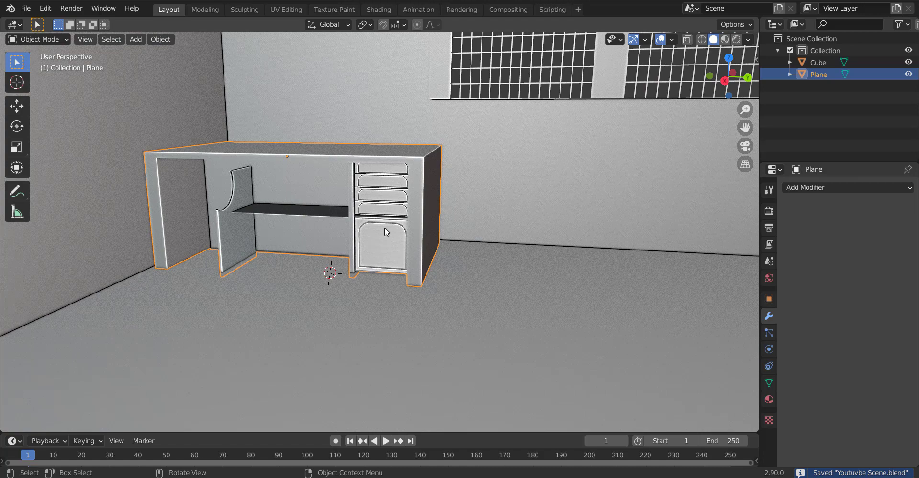
Step: Orbit and zoom around the desk to review it, saving again
{"action": "middle_click_drag", "start_coordinate": [227, 269], "coordinate": [293, 229]}
{"action": "scroll", "coordinate": [330, 237], "scroll_direction": "up", "scroll_amount": 3}
{"action": "scroll", "coordinate": [369, 247], "scroll_direction": "up", "scroll_amount": 2}
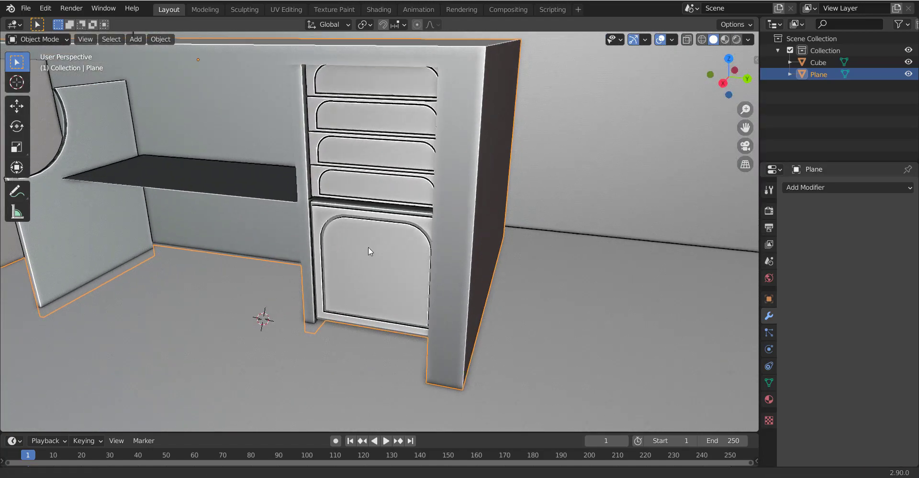
{"action": "key", "text": "ctrl+s"}
{"action": "scroll", "coordinate": [384, 220], "scroll_direction": "down", "scroll_amount": 4}
{"action": "mouse_move", "coordinate": [432, 185]}
{"action": "middle_mouse_down"}
{"action": "mouse_move", "coordinate": [441, 258]}
{"action": "mouse_move", "coordinate": [398, 222]}
{"action": "mouse_move", "coordinate": [384, 192]}
{"action": "mouse_move", "coordinate": [325, 235]}
{"action": "mouse_move", "coordinate": [334, 237]}
{"action": "middle_mouse_up"}
{"action": "scroll", "coordinate": [325, 235], "scroll_direction": "up", "scroll_amount": 2}
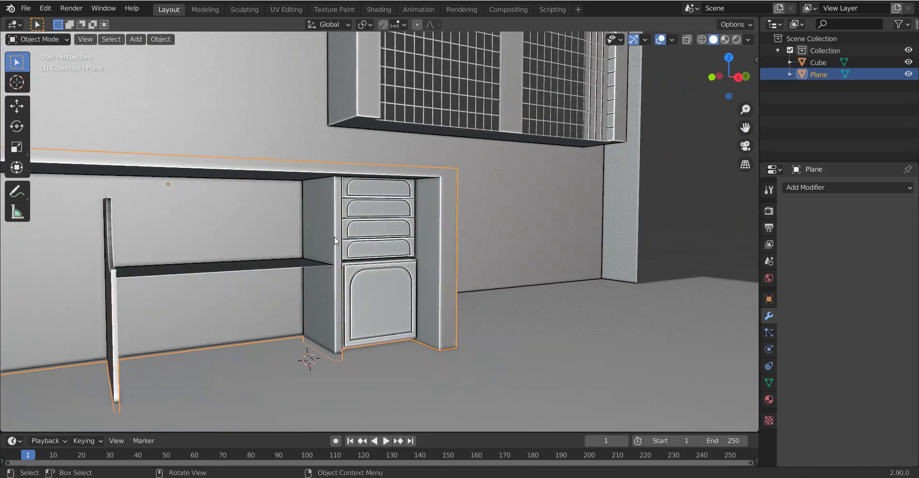
{"action": "scroll", "coordinate": [334, 237], "scroll_direction": "up", "scroll_amount": 4}
{"action": "scroll", "coordinate": [242, 269], "scroll_direction": "down", "scroll_amount": 3}
{"action": "mouse_move", "coordinate": [242, 268]}
{"action": "middle_mouse_down"}
{"action": "mouse_move", "coordinate": [134, 288]}
{"action": "mouse_move", "coordinate": [191, 281]}
{"action": "middle_mouse_up"}
{"action": "scroll", "coordinate": [192, 281], "scroll_direction": "down", "scroll_amount": 2}
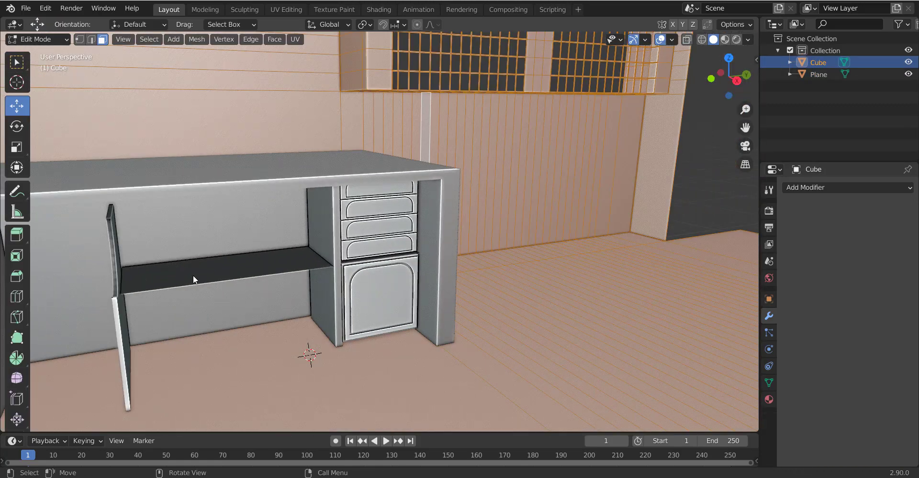
Step: Duplicate the lower shelf face and move the copy up below the desk top
{"action": "key", "text": "Tab"}
{"action": "left_click", "coordinate": [193, 279]}
{"action": "key", "text": "shift+d"}
{"action": "key", "text": "z"}
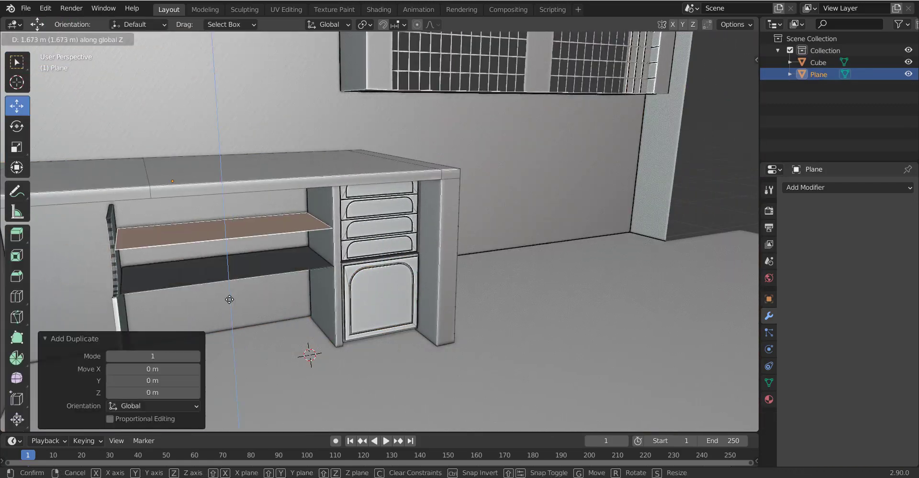
{"action": "left_click", "coordinate": [238, 274]}
{"action": "key", "text": "s"}
{"action": "key", "text": "x"}
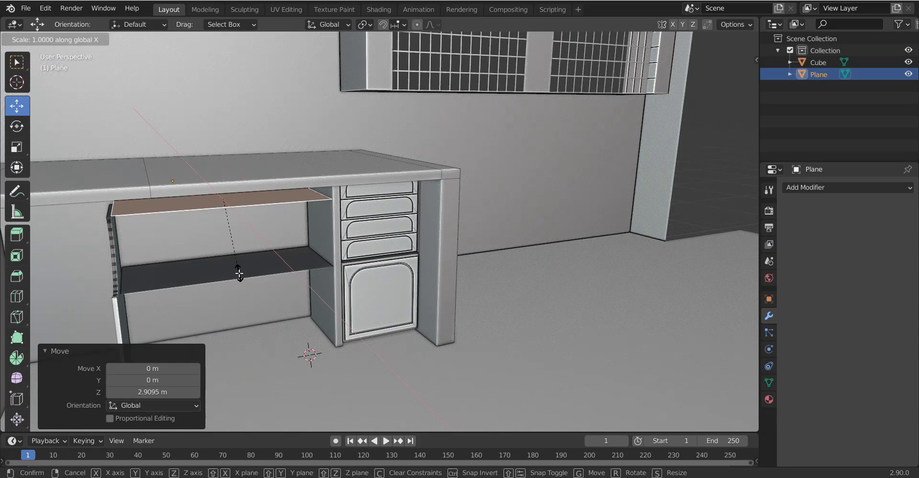
{"action": "key", "text": "Escape"}
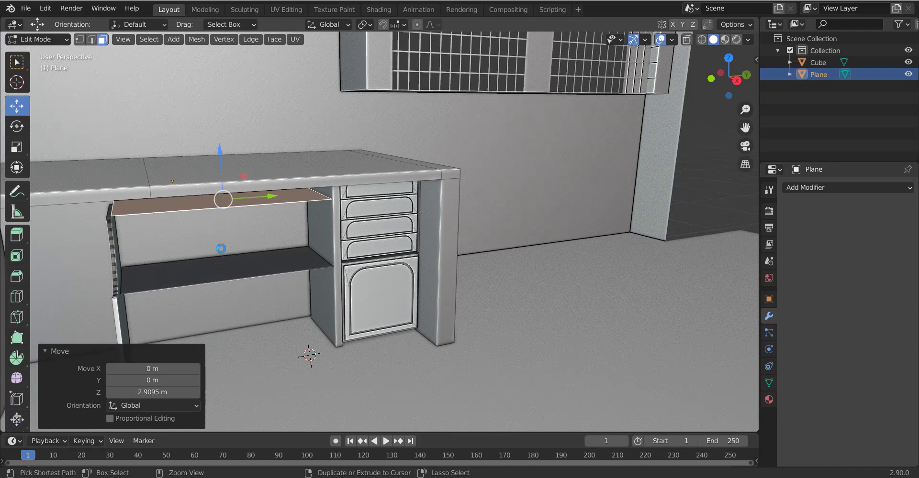
Step: Give the shelf copy thickness along Z, cancelling a stray extra extrusion
{"action": "scroll", "coordinate": [225, 221], "scroll_direction": "up", "scroll_amount": 5}
{"action": "middle_click_drag", "start_coordinate": [225, 221], "coordinate": [225, 201]}
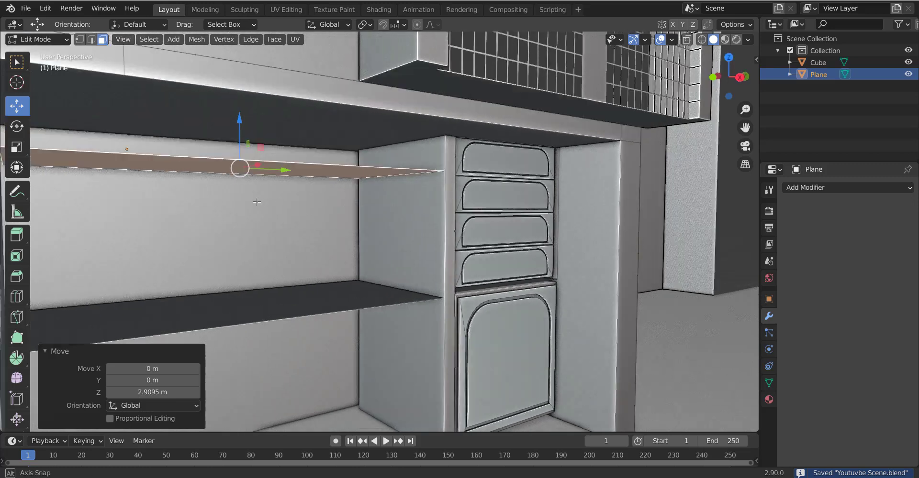
{"action": "key", "text": "g"}
{"action": "key", "text": "z"}
{"action": "left_click", "coordinate": [235, 209]}
{"action": "key", "text": "e"}
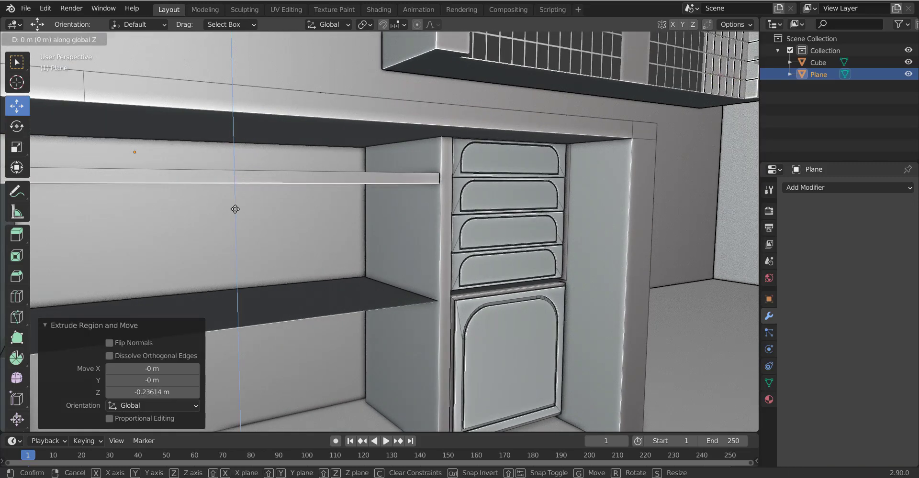
{"action": "key", "text": "Escape"}
{"action": "key", "text": "ctrl+z"}
{"action": "key", "text": "alt+a"}
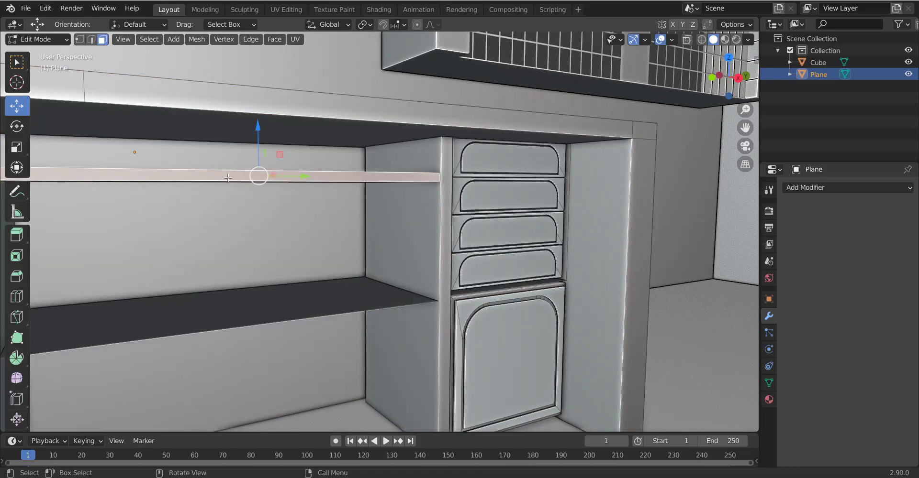
Step: Position the whole shelf slab just below the desk top with vertical moves
{"action": "key", "text": "l"}
{"action": "key", "text": "g"}
{"action": "key", "text": "z"}
{"action": "left_click", "coordinate": [237, 166]}
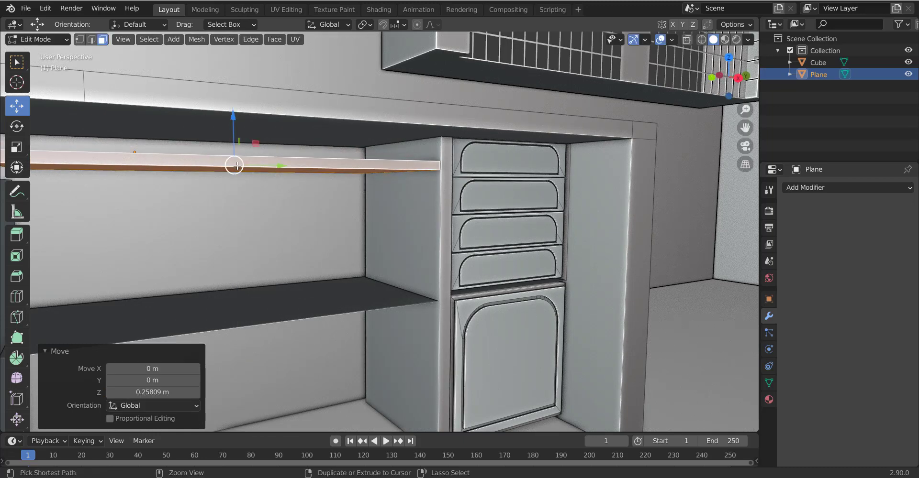
{"action": "key", "text": "g"}
{"action": "key", "text": "z"}
{"action": "left_click", "coordinate": [244, 198]}
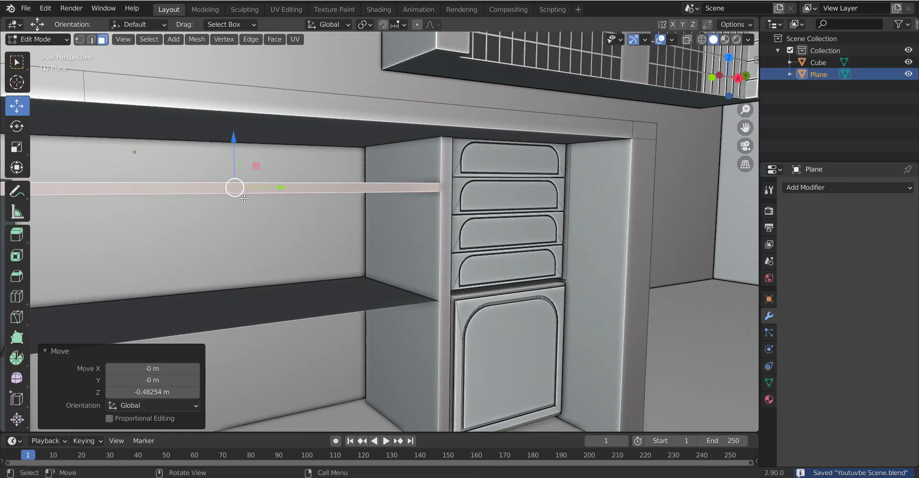
{"action": "key", "text": "Tab"}
{"action": "middle_click_drag", "start_coordinate": [248, 162], "coordinate": [265, 220]}
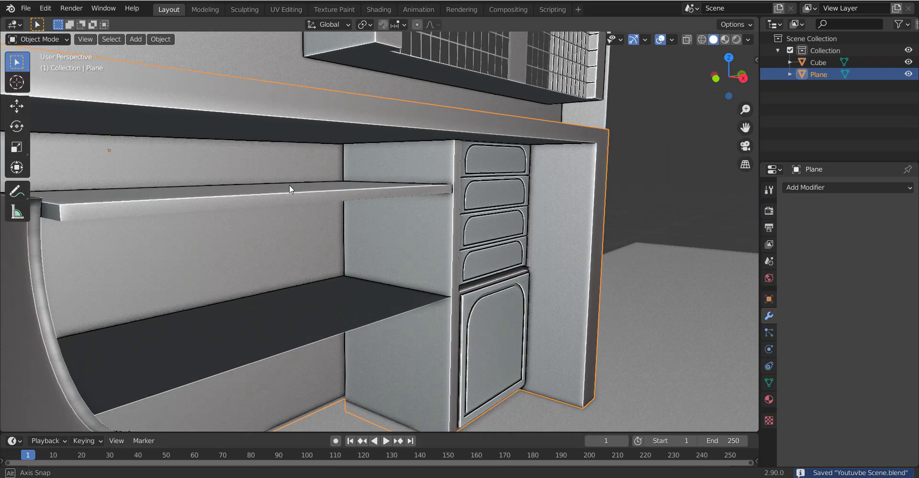
{"action": "key", "text": "Tab"}
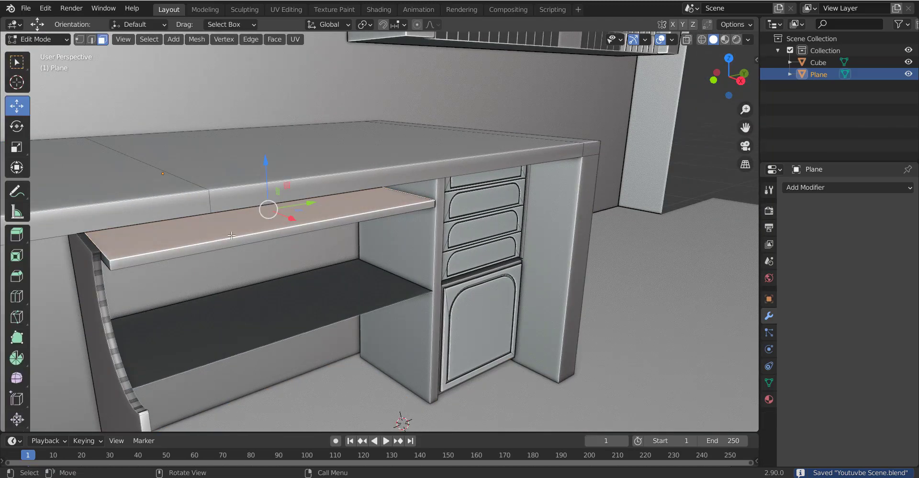
Step: Duplicate the shelf's top face, scale it to 0.683 and extrude it 0.13 m up
{"action": "scroll", "coordinate": [330, 206], "scroll_direction": "up", "scroll_amount": 5}
{"action": "scroll", "coordinate": [330, 206], "scroll_direction": "down", "scroll_amount": 3}
{"action": "key", "text": "shift+d"}
{"action": "key", "text": "Escape"}
{"action": "key", "text": "s"}
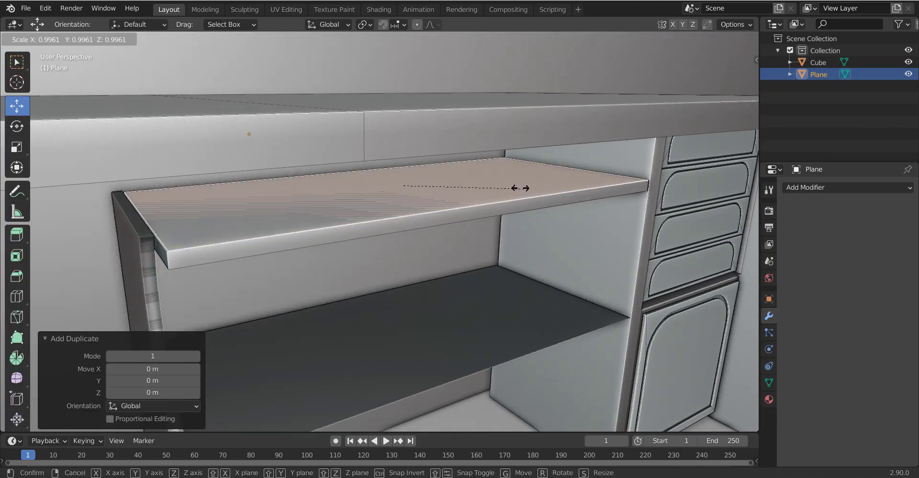
{"action": "left_click", "coordinate": [485, 191]}
{"action": "key", "text": "g"}
{"action": "key", "text": "z"}
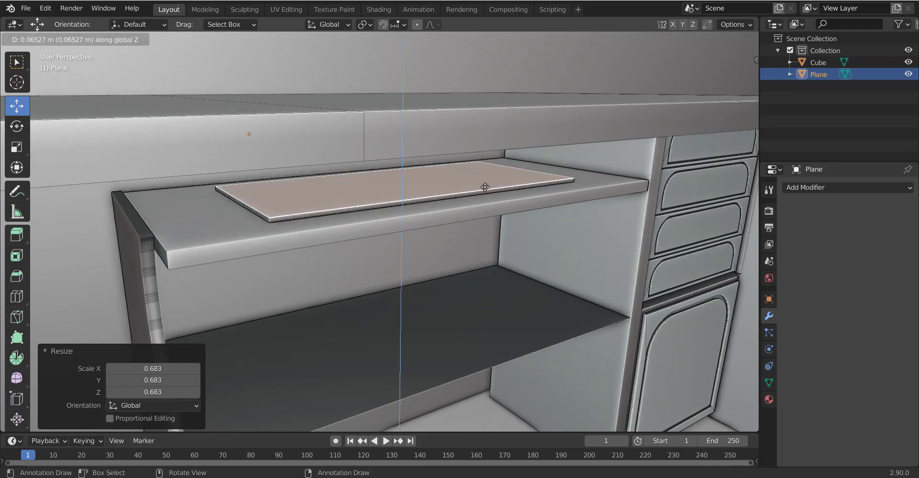
{"action": "left_click", "coordinate": [484, 184]}
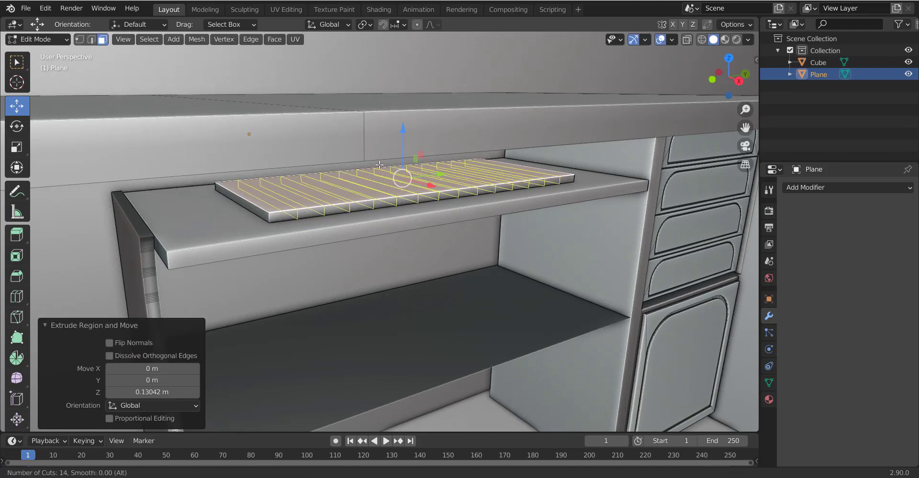
Step: Grid the block with evenly spaced loop cuts and select the whole block
{"action": "scroll", "coordinate": [379, 165], "scroll_direction": "up", "scroll_amount": 2}
{"action": "left_click", "coordinate": [378, 164]}
{"action": "right_click", "coordinate": [375, 164]}
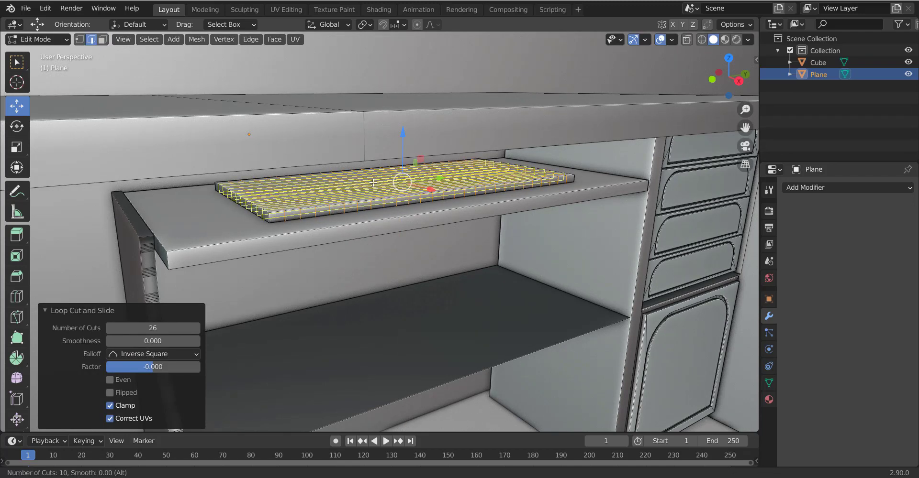
{"action": "key", "text": "3"}
{"action": "key", "text": "a"}
{"action": "left_click", "coordinate": [373, 184]}
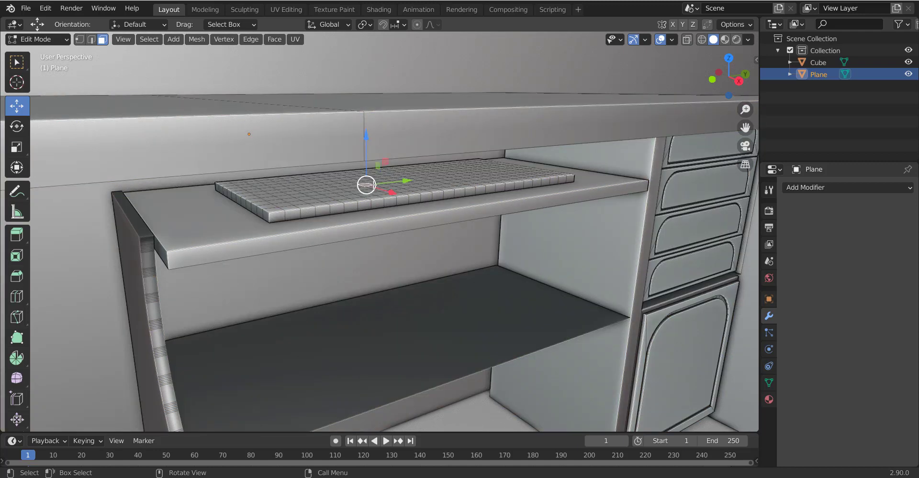
{"action": "key", "text": "l"}
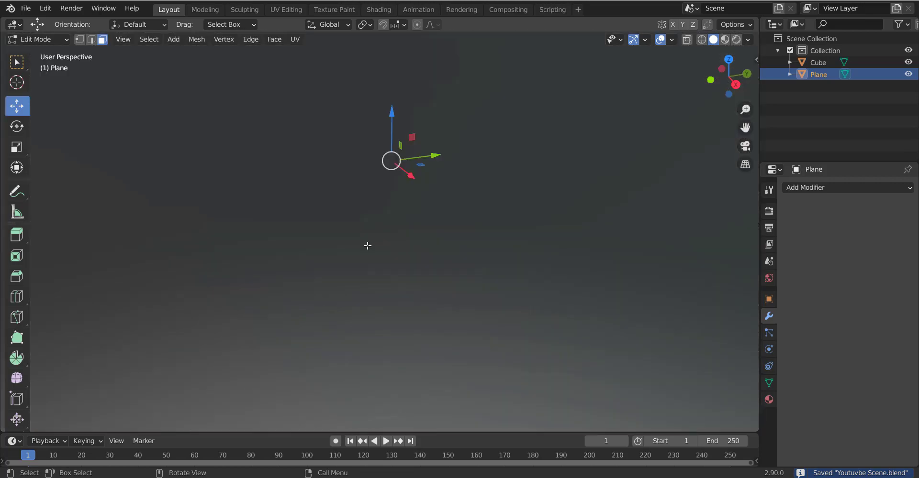
{"action": "mouse_move", "coordinate": [370, 246]}
{"action": "middle_mouse_down"}
{"action": "mouse_move", "coordinate": [401, 231]}
{"action": "mouse_move", "coordinate": [328, 189]}
{"action": "mouse_move", "coordinate": [214, 191]}
{"action": "mouse_move", "coordinate": [242, 204]}
{"action": "mouse_move", "coordinate": [229, 183]}
{"action": "middle_mouse_up"}
Step: Lift the keyboard block 1.907 m above the desk top and inset its faces into keys
{"action": "key", "text": "g"}
{"action": "key", "text": "z"}
{"action": "left_click", "coordinate": [443, 144]}
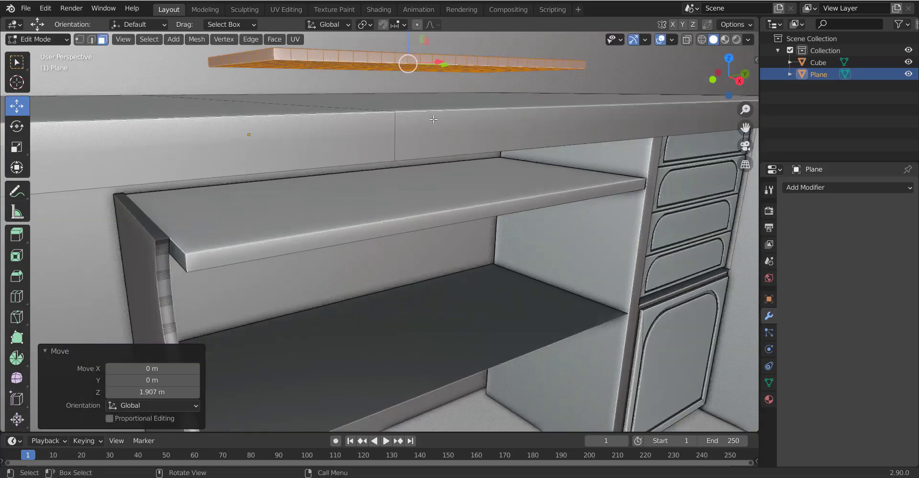
{"action": "mouse_move", "coordinate": [443, 143]}
{"action": "middle_mouse_down"}
{"action": "mouse_move", "coordinate": [209, 134]}
{"action": "mouse_move", "coordinate": [568, 411]}
{"action": "mouse_move", "coordinate": [512, 91]}
{"action": "middle_mouse_up"}
{"action": "left_click", "coordinate": [568, 411]}
{"action": "left_click", "coordinate": [480, 125], "text": "ctrl+shift"}
{"action": "key", "text": "i"}
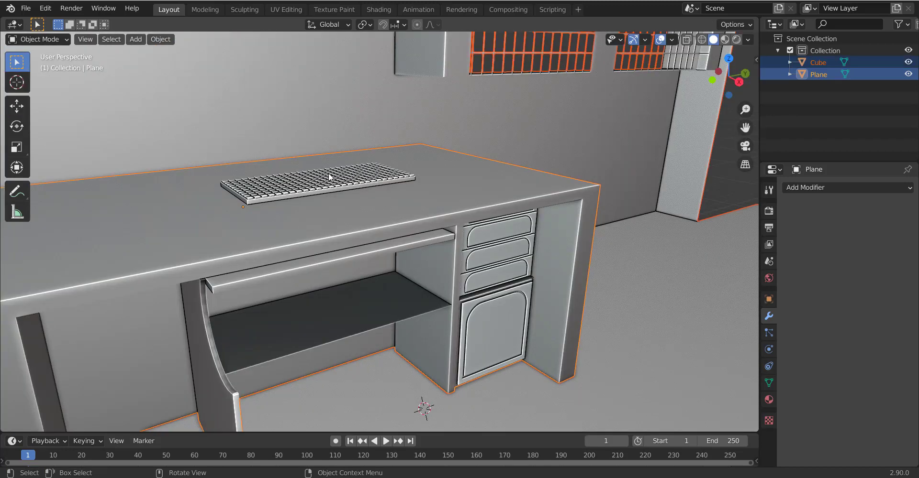
Step: Separate the keyboard's linked geometry into its own object, Plane.001
{"action": "left_click", "coordinate": [330, 181]}
{"action": "key", "text": "Tab"}
{"action": "key", "text": "Tab"}
{"action": "left_click", "coordinate": [330, 181]}
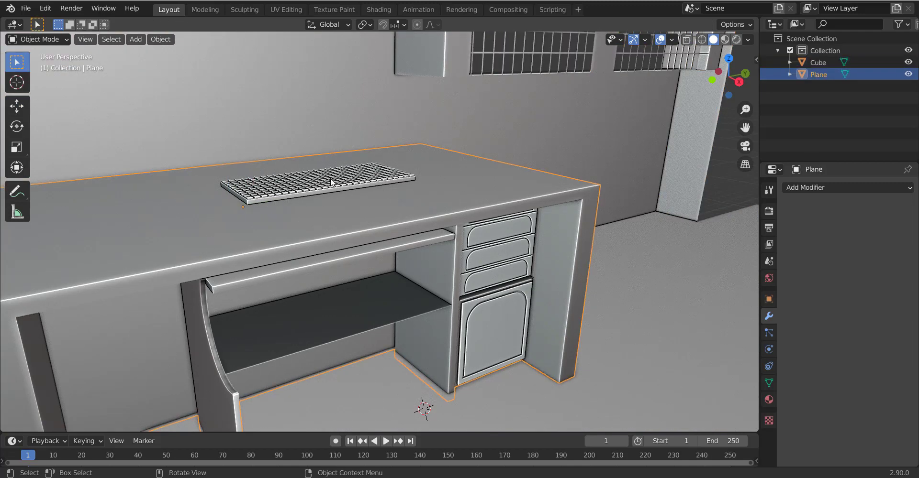
{"action": "key", "text": "Tab"}
{"action": "key", "text": "a"}
{"action": "left_click", "coordinate": [330, 178]}
{"action": "key", "text": "ctrl+l"}
{"action": "key", "text": "p"}
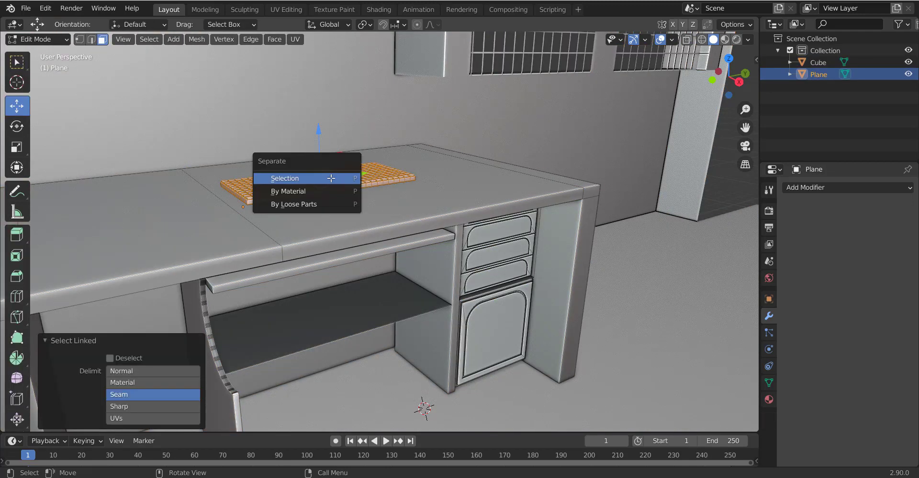
{"action": "left_click", "coordinate": [330, 180]}
{"action": "key", "text": "Tab"}
{"action": "left_click", "coordinate": [330, 178]}
Step: Lower the keyboard 4.5597 m onto the lower shelf and save
{"action": "key", "text": "g"}
{"action": "key", "text": "z"}
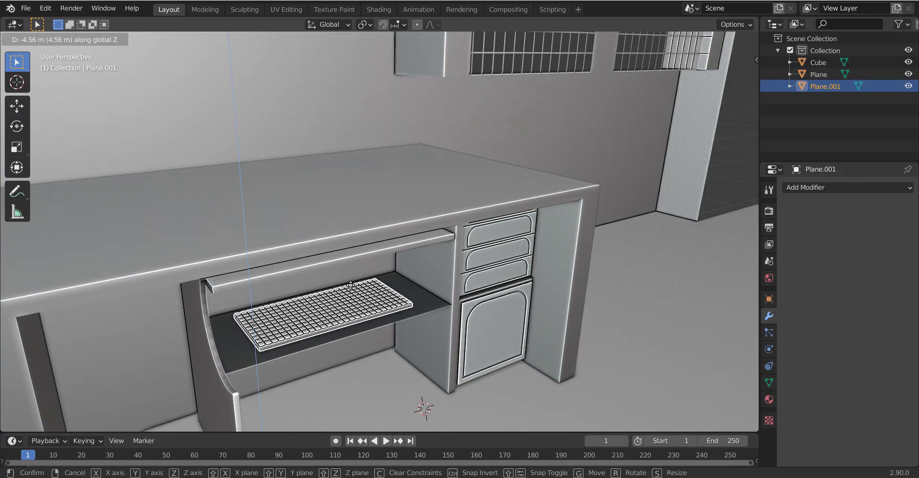
{"action": "left_click", "coordinate": [350, 287]}
{"action": "key", "text": "ctrl+s"}
{"action": "mouse_move", "coordinate": [363, 292]}
{"action": "middle_mouse_down", "text": "alt"}
{"action": "mouse_move", "coordinate": [364, 255]}
{"action": "mouse_move", "coordinate": [297, 200]}
{"action": "middle_mouse_up", "text": "alt"}
{"action": "left_click", "coordinate": [297, 200]}
{"action": "key", "text": "Tab"}
{"action": "scroll", "coordinate": [238, 214], "scroll_direction": "down", "scroll_amount": 2}
Step: Duplicate the desk top face, shrink the copy evenly, and save the scene
{"action": "middle_click_drag", "start_coordinate": [239, 214], "coordinate": [373, 249]}
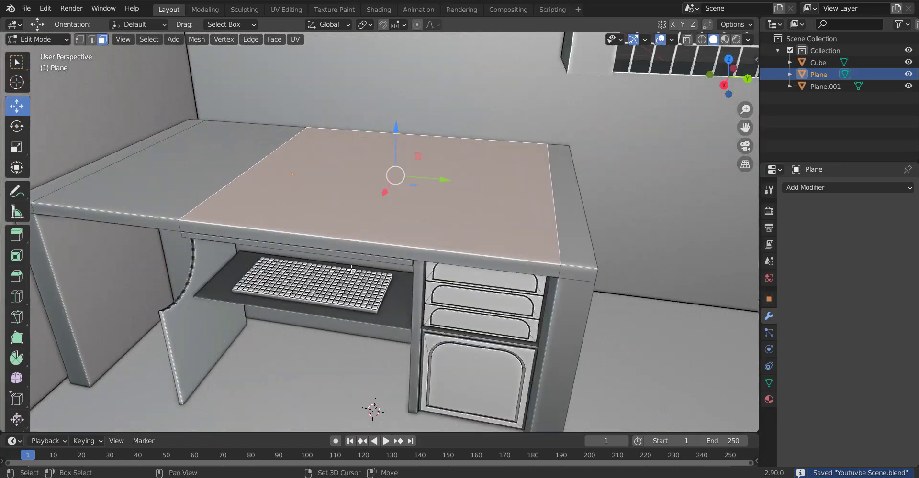
{"action": "scroll", "coordinate": [406, 218], "scroll_direction": "up", "scroll_amount": 3}
{"action": "key", "text": "shift+d"}
{"action": "key", "text": "Escape"}
{"action": "key", "text": "s"}
{"action": "key", "text": "x"}
{"action": "key", "text": "Escape"}
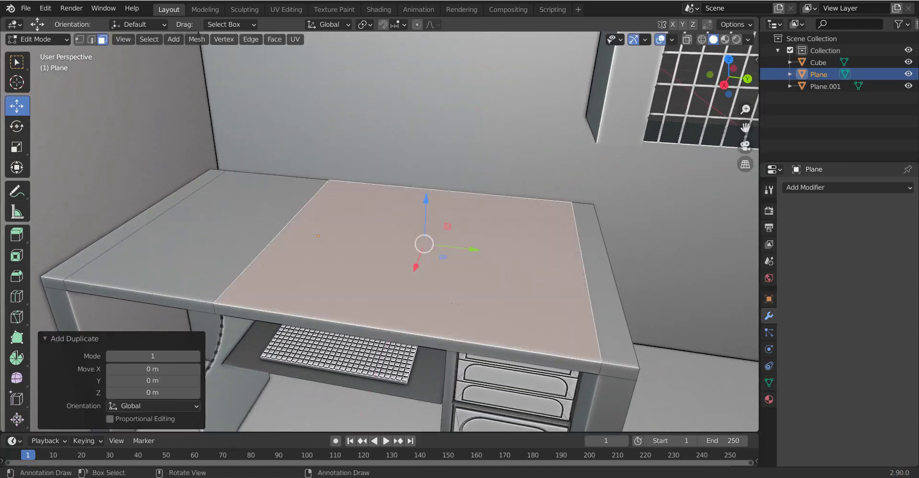
{"action": "key", "text": "s"}
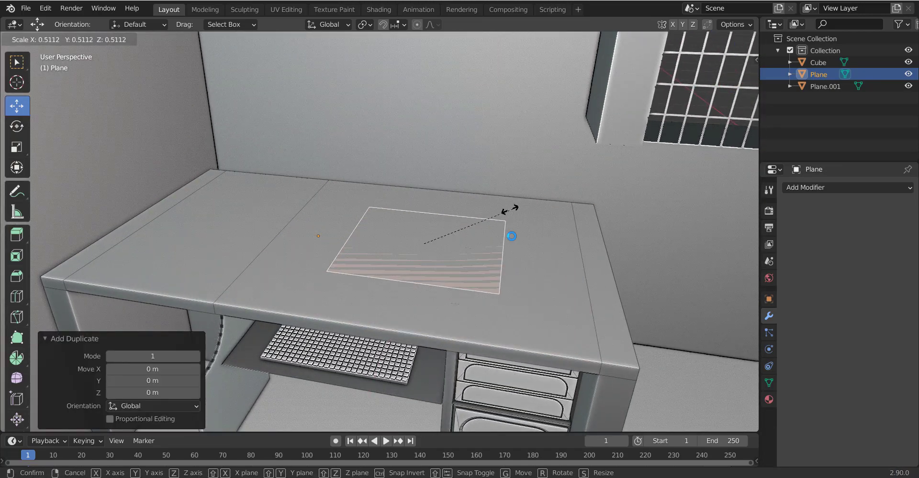
{"action": "left_click", "coordinate": [510, 209]}
{"action": "scroll", "coordinate": [509, 209], "scroll_direction": "down", "scroll_amount": 2}
{"action": "key", "text": "ctrl+s"}
Step: Try moving the duplicated strip along X, then undo the move and save
{"action": "middle_click_drag", "start_coordinate": [509, 209], "coordinate": [488, 230]}
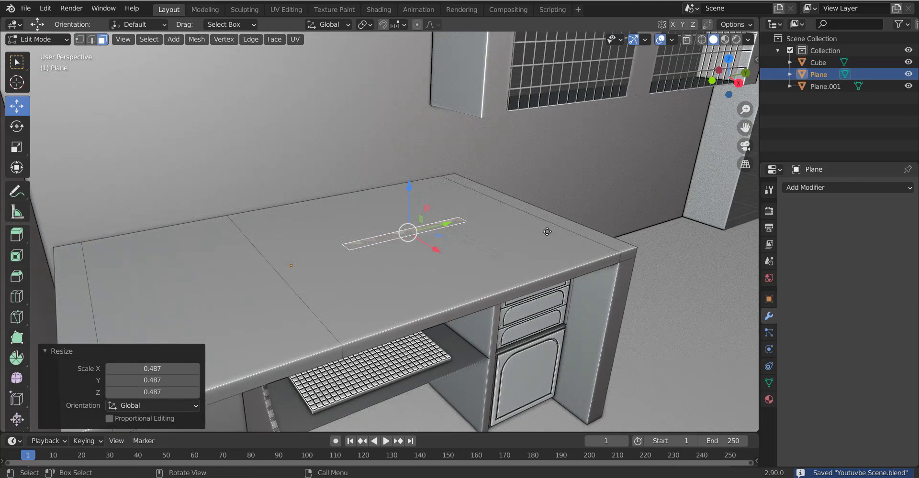
{"action": "key", "text": "g"}
{"action": "key", "text": "x"}
{"action": "left_click", "coordinate": [500, 229]}
{"action": "key", "text": "g"}
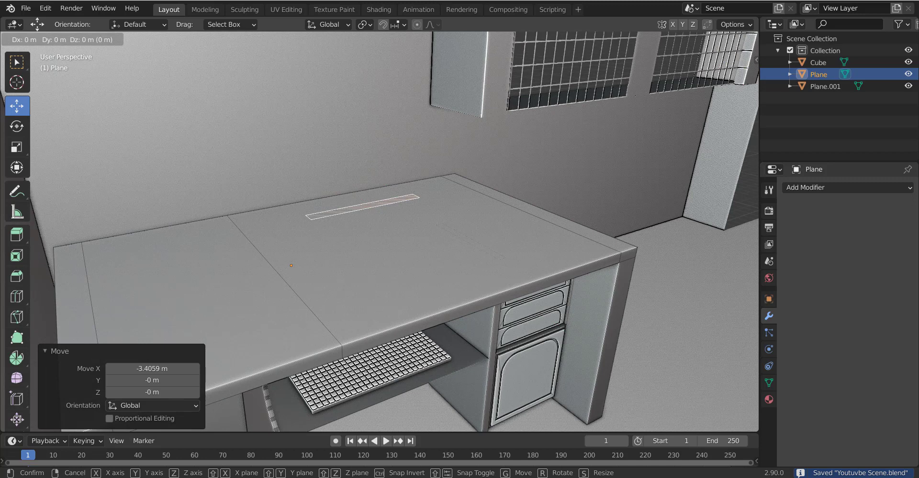
{"action": "key", "text": "Escape"}
{"action": "key", "text": "ctrl+z"}
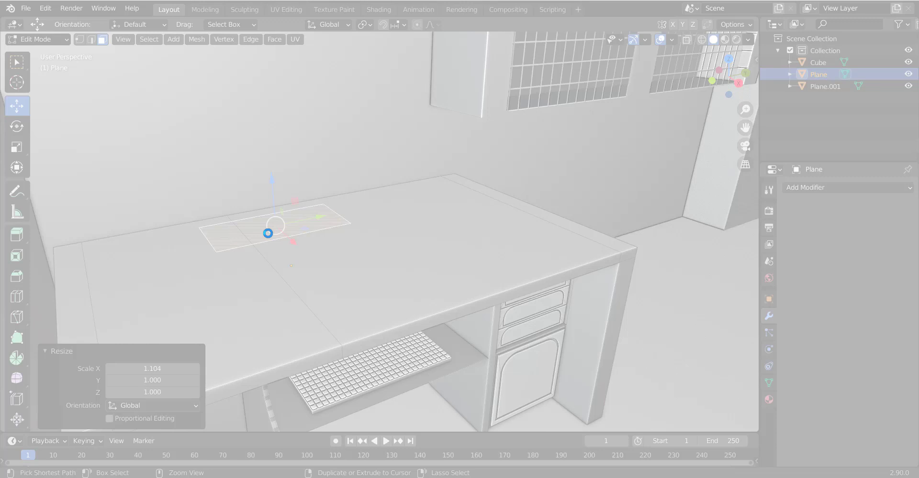
{"action": "scroll", "coordinate": [268, 233], "scroll_direction": "up", "scroll_amount": 4}
{"action": "key", "text": "ctrl+s"}
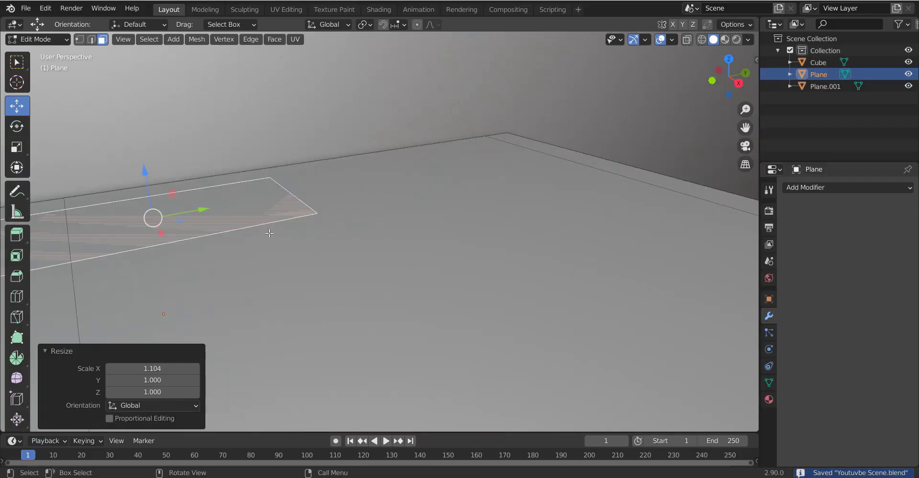
Step: Shrink the strip further and return to Object Mode
{"action": "middle_click_drag", "start_coordinate": [224, 127], "coordinate": [312, 191]}
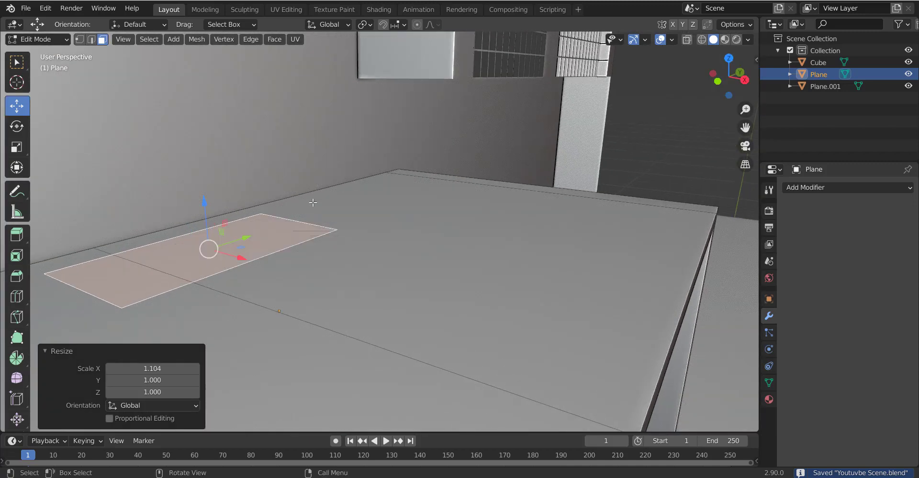
{"action": "scroll", "coordinate": [335, 201], "scroll_direction": "down", "scroll_amount": 4}
{"action": "scroll", "coordinate": [338, 210], "scroll_direction": "up", "scroll_amount": 4}
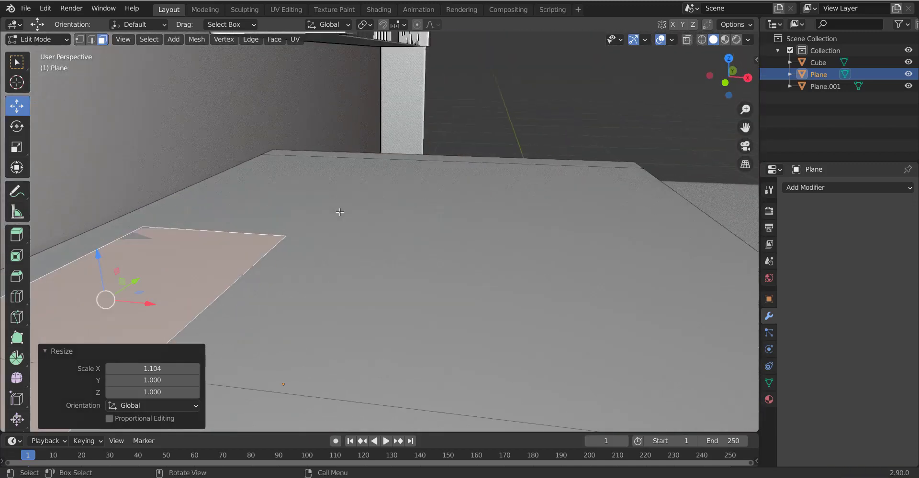
{"action": "mouse_move", "coordinate": [338, 210]}
{"action": "middle_mouse_down"}
{"action": "mouse_move", "coordinate": [368, 166]}
{"action": "mouse_move", "coordinate": [382, 167]}
{"action": "middle_mouse_up"}
{"action": "key", "text": "s"}
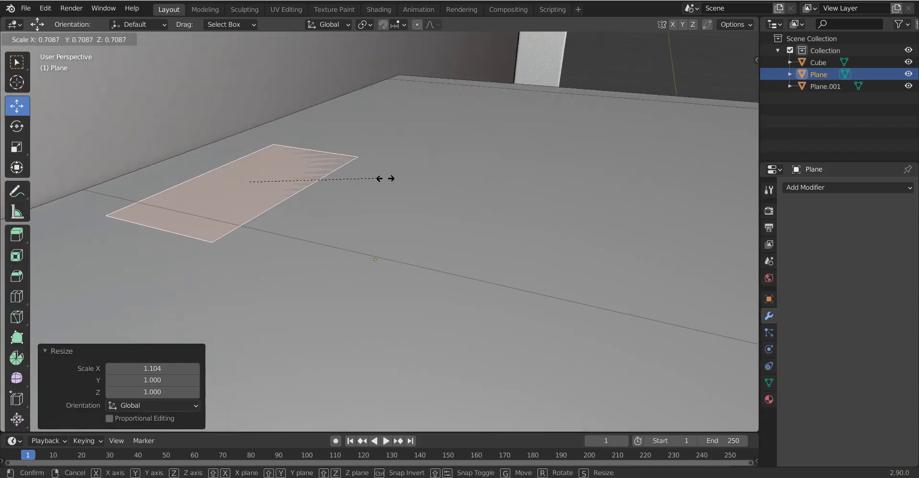
{"action": "left_click", "coordinate": [371, 173]}
{"action": "key", "text": "Tab"}
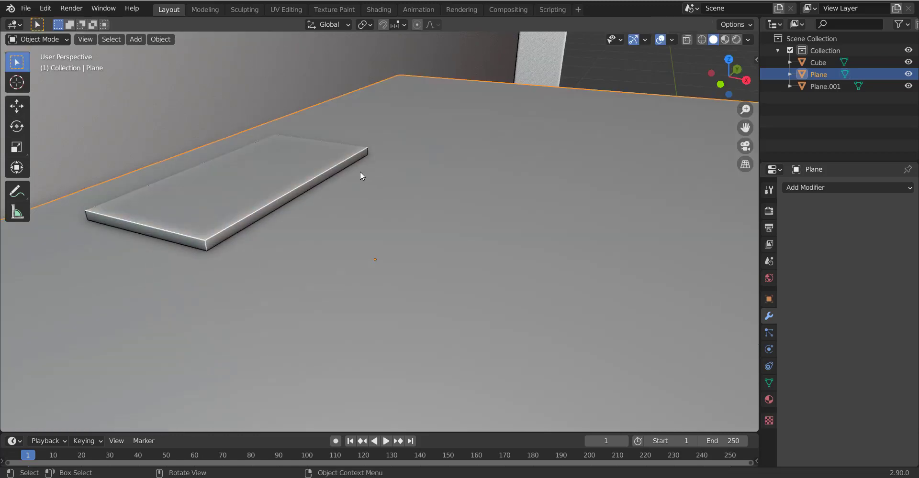
{"action": "scroll", "coordinate": [360, 171], "scroll_direction": "down", "scroll_amount": 3}
{"action": "mouse_move", "coordinate": [360, 171]}
{"action": "middle_mouse_down"}
{"action": "mouse_move", "coordinate": [237, 170]}
{"action": "mouse_move", "coordinate": [345, 176]}
{"action": "mouse_move", "coordinate": [335, 170]}
{"action": "middle_mouse_up"}
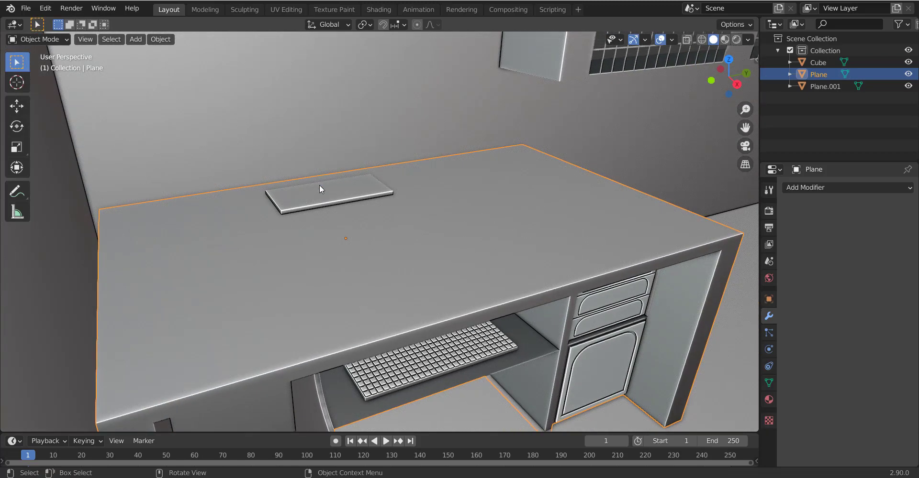
Step: Add a cylinder to the desk top mesh and extrude it upward
{"action": "key", "text": "Tab"}
{"action": "key", "text": "Tab"}
{"action": "key", "text": "shift+a"}
{"action": "key", "text": "Escape"}
{"action": "key", "text": "Tab"}
{"action": "key", "text": "shift+a"}
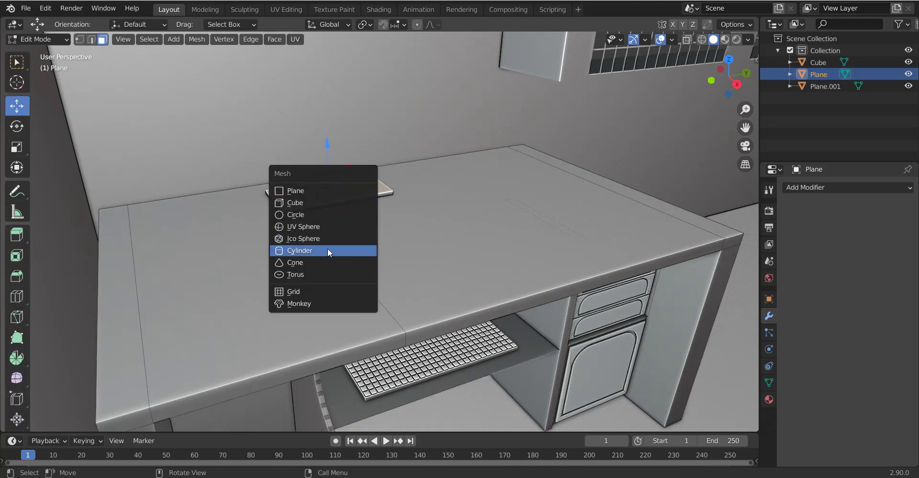
{"action": "left_click", "coordinate": [327, 248]}
{"action": "key", "text": "e"}
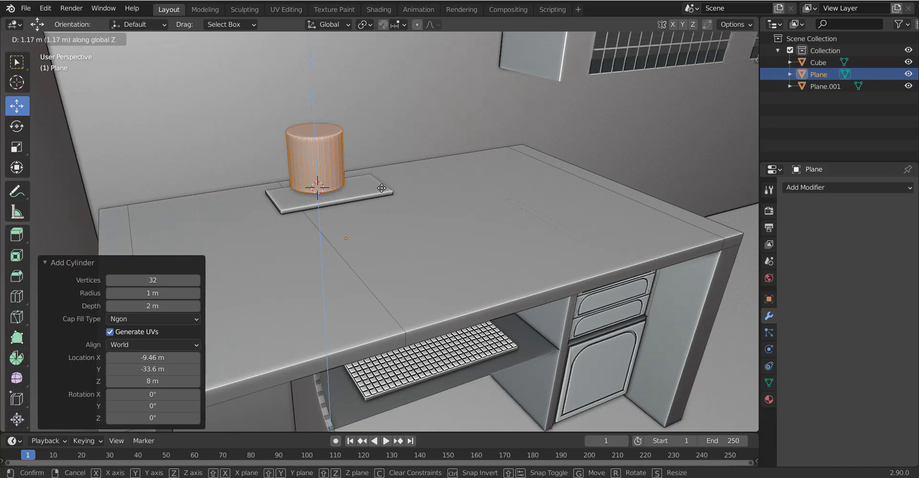
{"action": "left_click", "coordinate": [381, 191]}
Step: In top view with X-ray on, try box-selecting the circle, then cancel
{"action": "key", "text": "KP_7"}
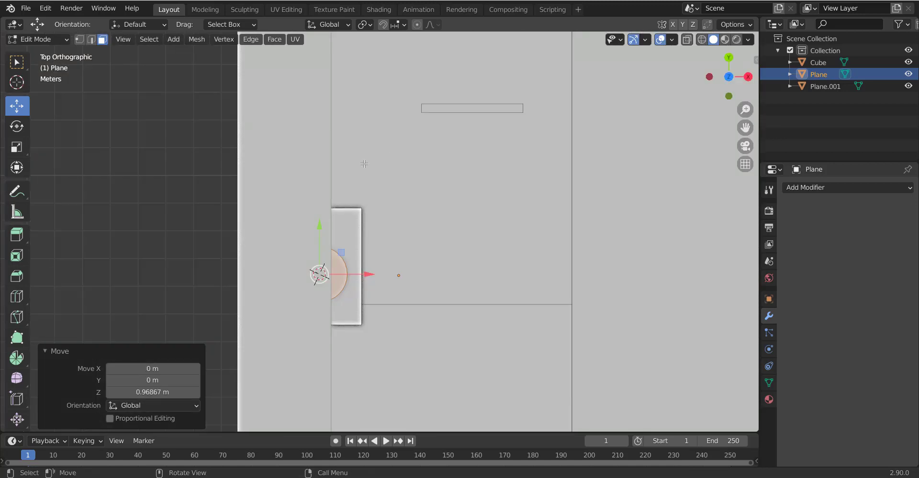
{"action": "key", "text": "alt+z"}
{"action": "key", "text": "b"}
{"action": "left_click_drag", "start_coordinate": [331, 349], "coordinate": [331, 349], "text": "shift"}
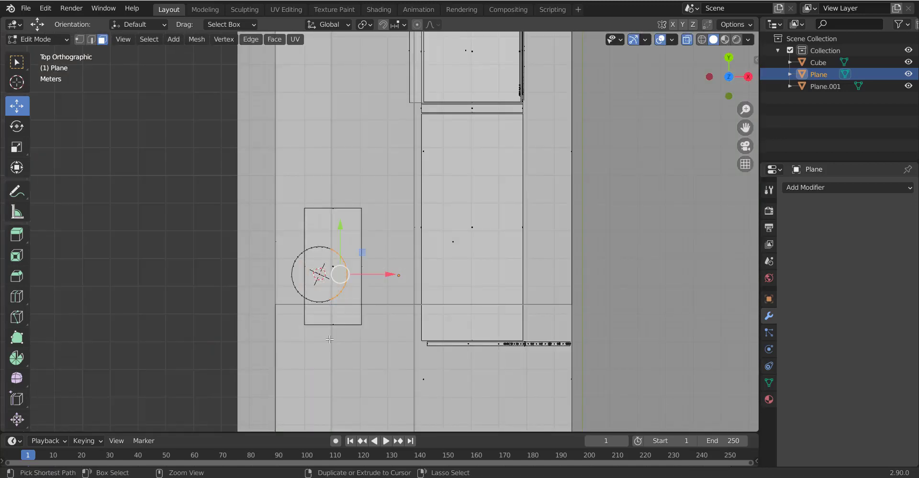
{"action": "left_click_drag", "start_coordinate": [290, 212], "coordinate": [286, 196]}
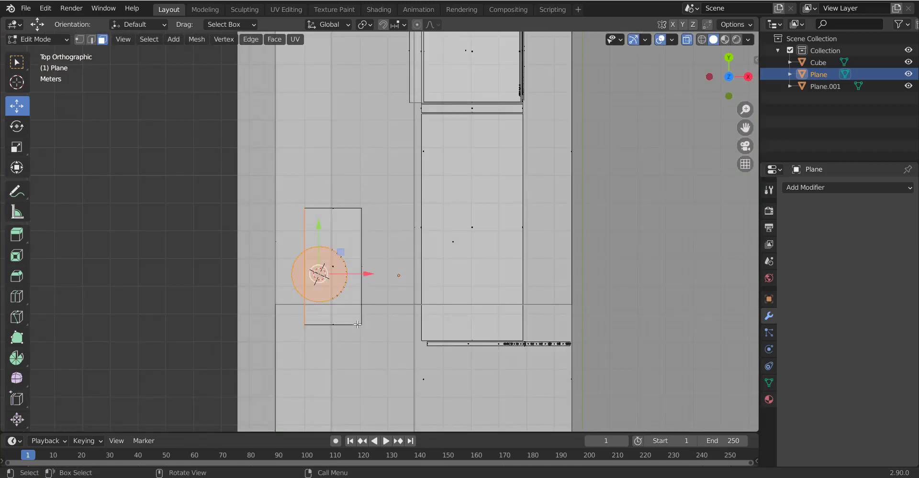
{"action": "key", "text": "Escape"}
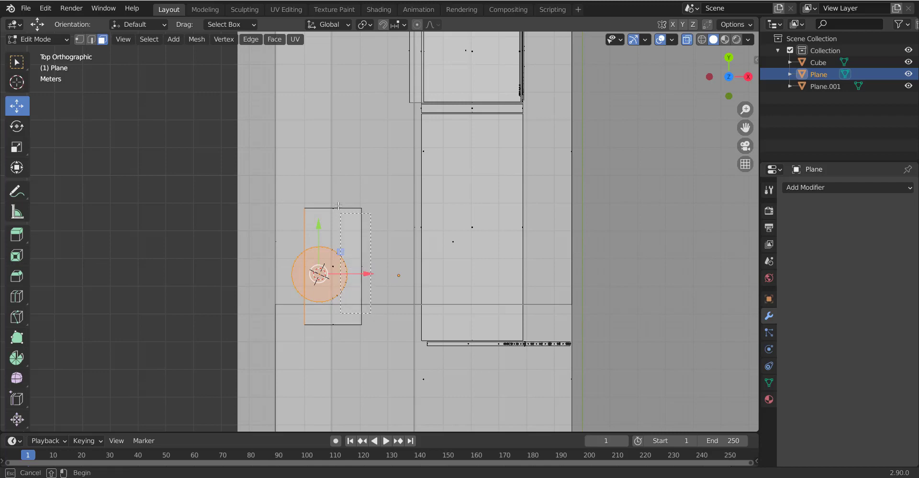
{"action": "middle_click_drag", "start_coordinate": [372, 312], "coordinate": [311, 238]}
{"action": "scroll", "coordinate": [245, 187], "scroll_direction": "up", "scroll_amount": 4}
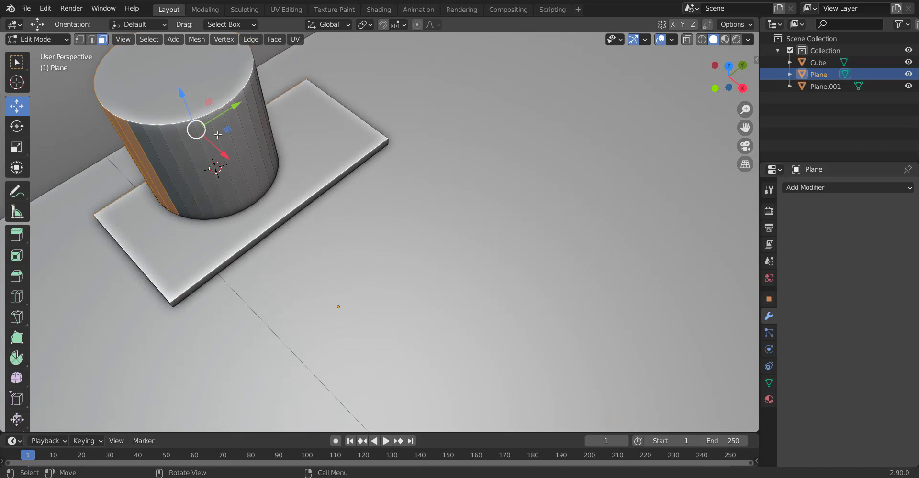
{"action": "middle_click_drag", "start_coordinate": [217, 135], "coordinate": [223, 105]}
Step: Select the whole linked cylinder in vertex mode and raise it 1.47 m along Z
{"action": "key", "text": "1"}
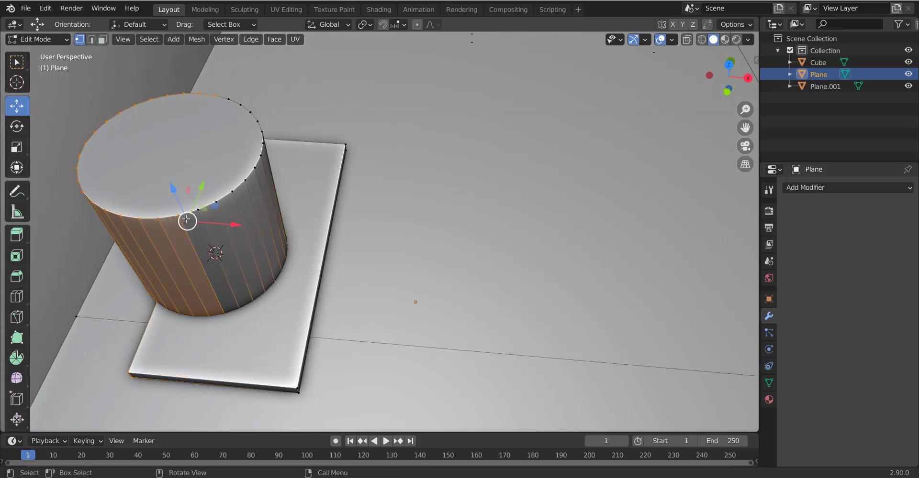
{"action": "left_click", "coordinate": [186, 219]}
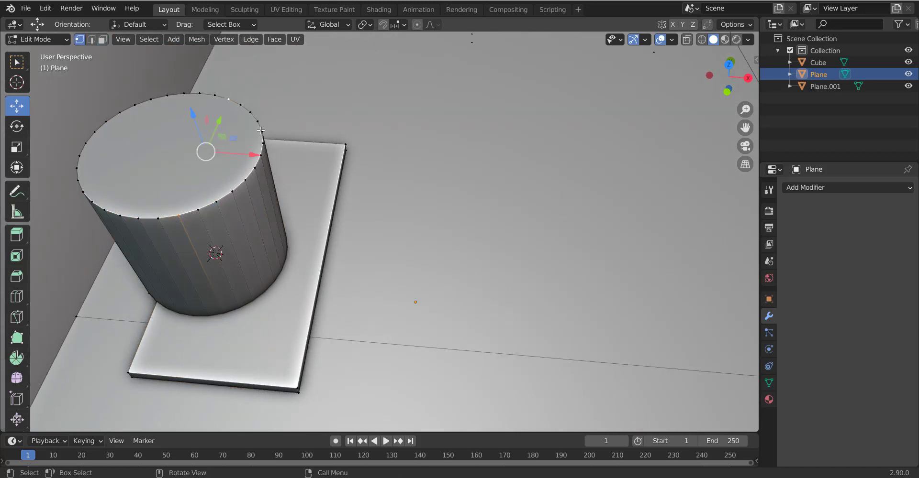
{"action": "key", "text": "a"}
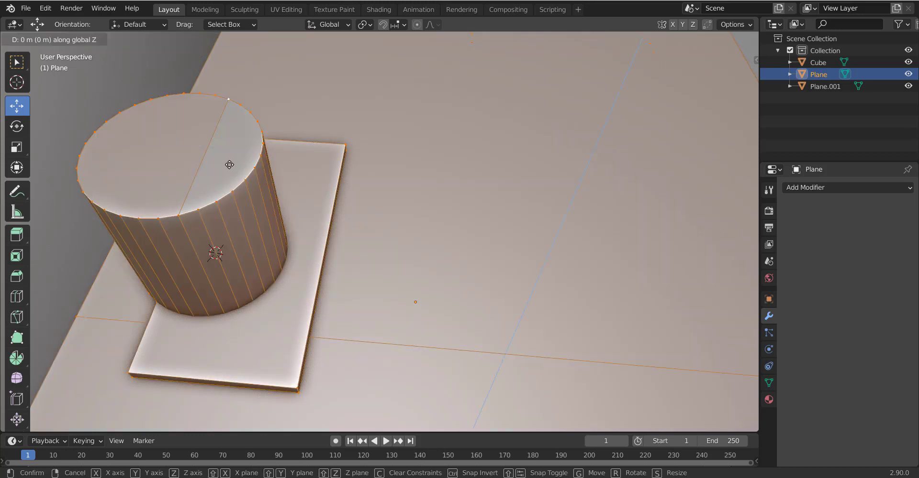
{"action": "left_click", "coordinate": [227, 163]}
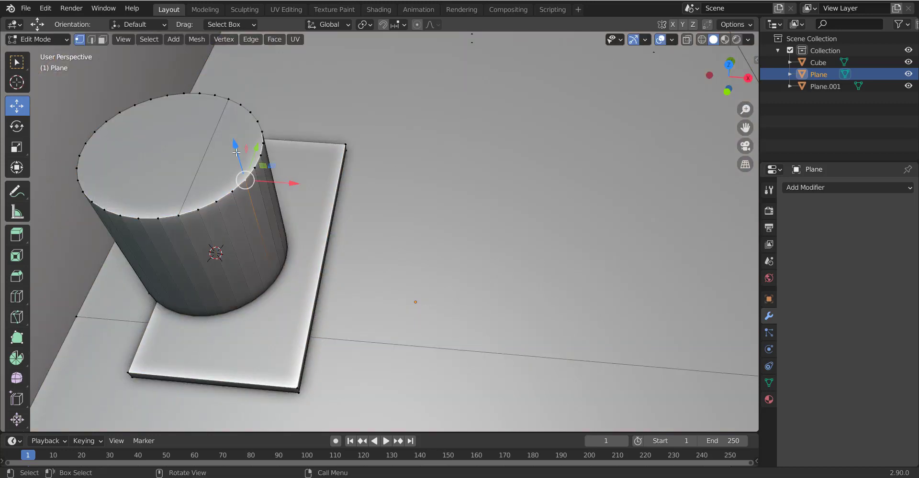
{"action": "key", "text": "l"}
{"action": "key", "text": "g"}
{"action": "key", "text": "z"}
{"action": "left_click", "coordinate": [177, 163]}
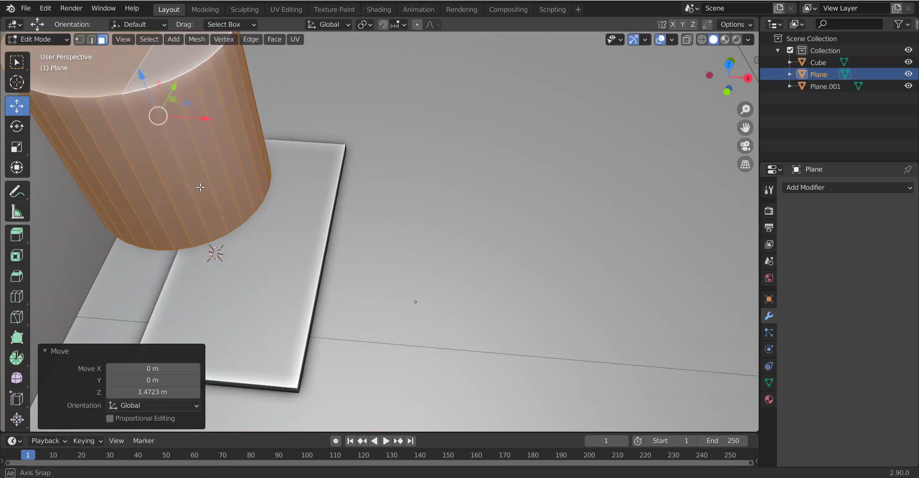
{"action": "mouse_move", "coordinate": [192, 157]}
{"action": "middle_mouse_down"}
{"action": "mouse_move", "coordinate": [177, 163]}
{"action": "mouse_move", "coordinate": [247, 301]}
{"action": "middle_mouse_up"}
Step: Experiment with selecting cylinder rim vertices, face loops and face paths, undoing the selections
{"action": "key", "text": "KP_7"}
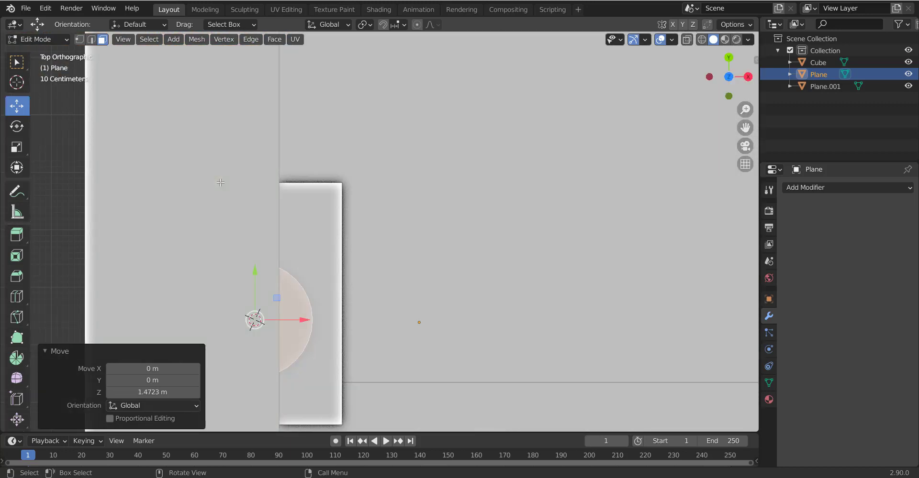
{"action": "left_click", "coordinate": [234, 279]}
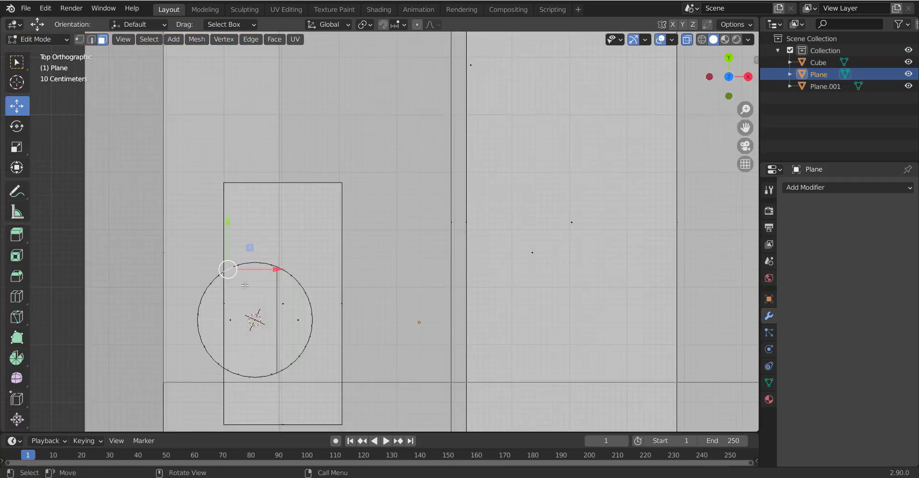
{"action": "middle_click_drag", "start_coordinate": [248, 284], "coordinate": [282, 244]}
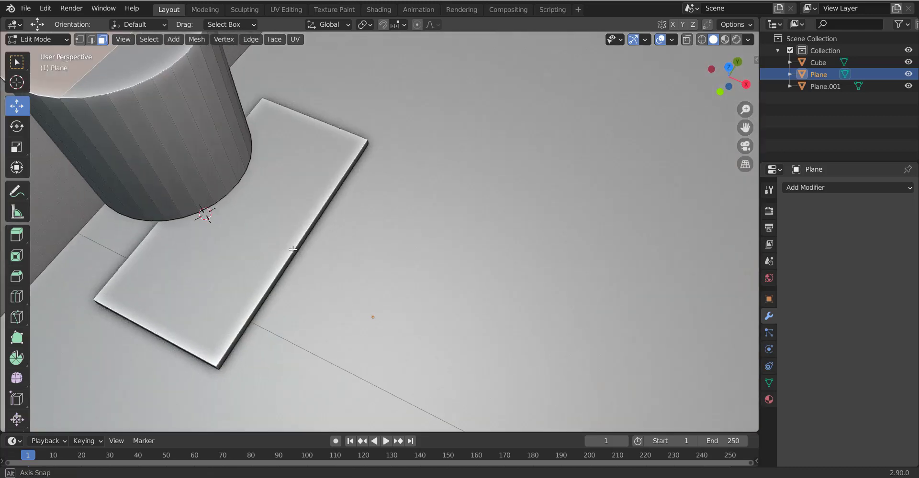
{"action": "left_click", "coordinate": [297, 246]}
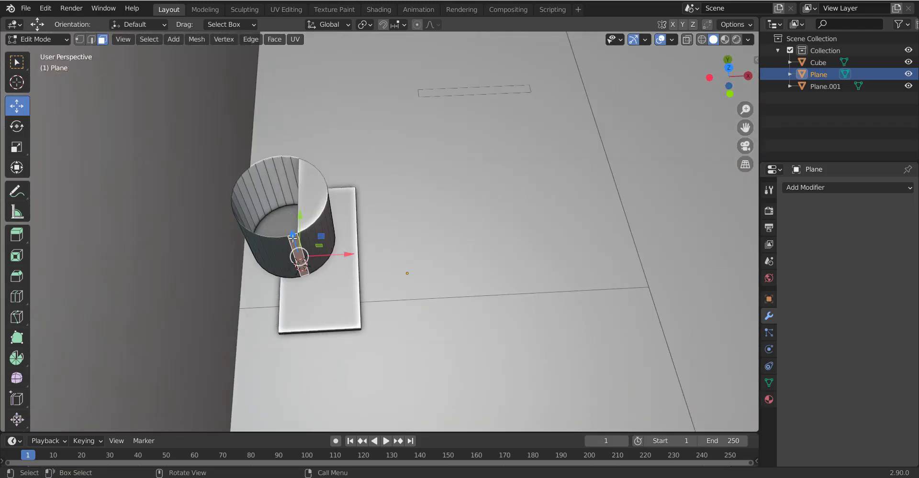
{"action": "left_click", "coordinate": [293, 165], "text": "alt"}
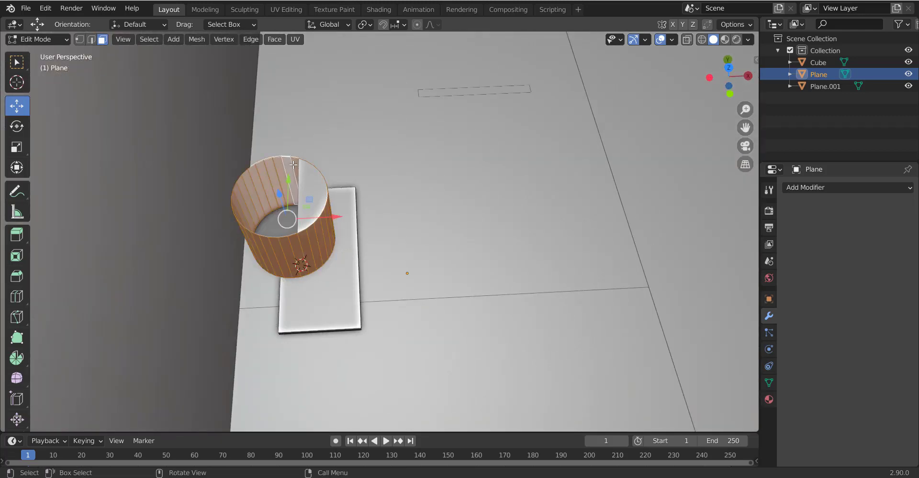
{"action": "left_click", "coordinate": [300, 183]}
{"action": "left_click", "coordinate": [298, 246], "text": "ctrl"}
{"action": "key", "text": "ctrl+z"}
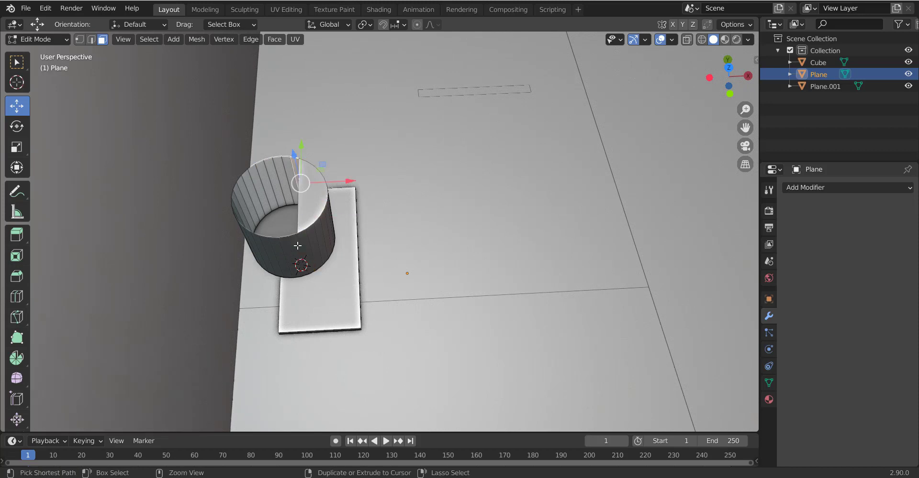
{"action": "left_click", "coordinate": [295, 245], "text": "ctrl"}
{"action": "key", "text": "ctrl+z"}
{"action": "middle_click_drag", "start_coordinate": [300, 242], "coordinate": [302, 235]}
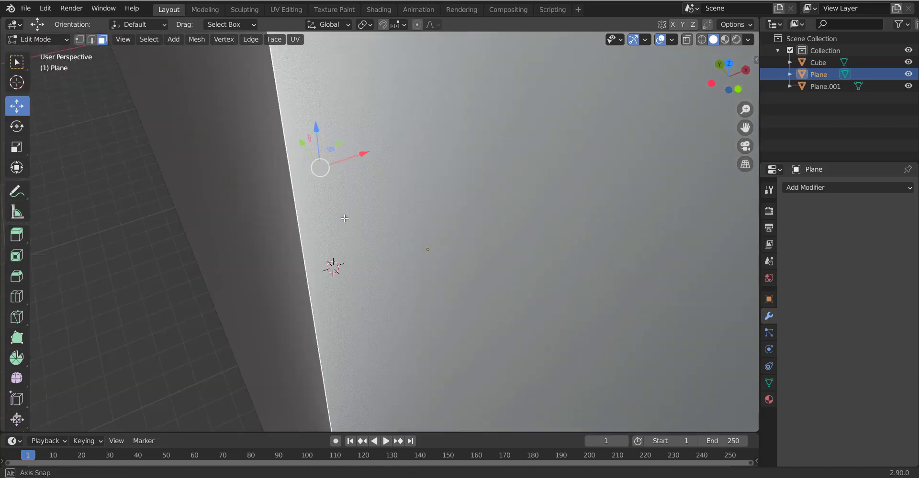
{"action": "scroll", "coordinate": [301, 235], "scroll_direction": "down", "scroll_amount": 5}
Step: Select the circle's faces on the slab using X-ray from the top view
{"action": "left_click_drag", "start_coordinate": [199, 134], "coordinate": [270, 237]}
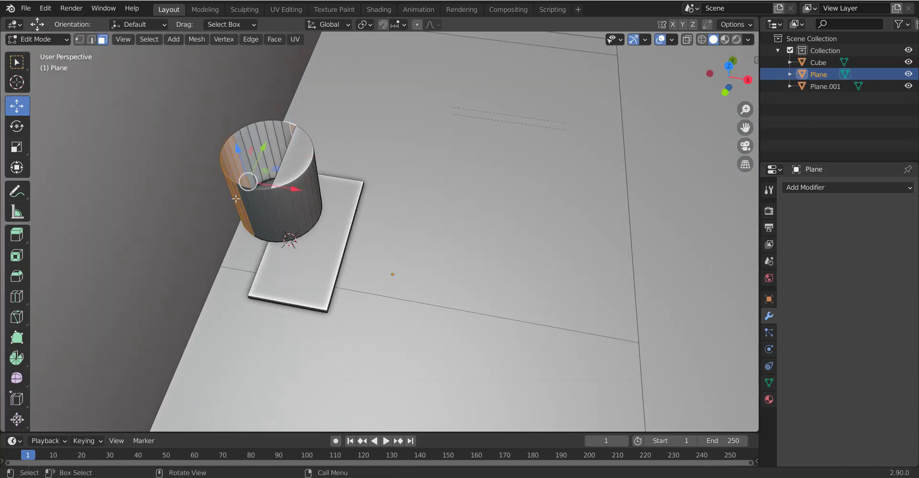
{"action": "key", "text": "KP_7"}
{"action": "key", "text": "alt+z"}
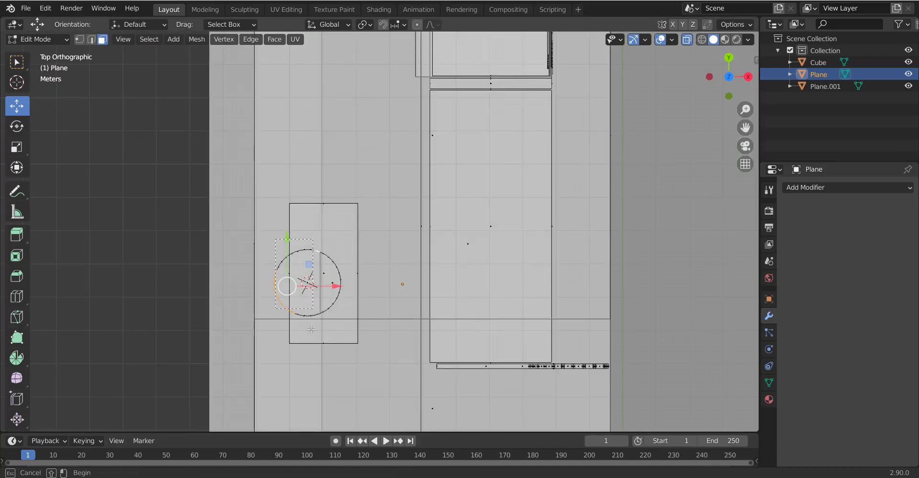
{"action": "left_click_drag", "start_coordinate": [310, 353], "coordinate": [309, 353]}
{"action": "key", "text": "alt+z"}
{"action": "middle_click_drag", "start_coordinate": [379, 328], "coordinate": [293, 160]}
{"action": "scroll", "coordinate": [329, 223], "scroll_direction": "up", "scroll_amount": 3}
{"action": "scroll", "coordinate": [303, 129], "scroll_direction": "up", "scroll_amount": 3}
{"action": "scroll", "coordinate": [303, 129], "scroll_direction": "down", "scroll_amount": 3}
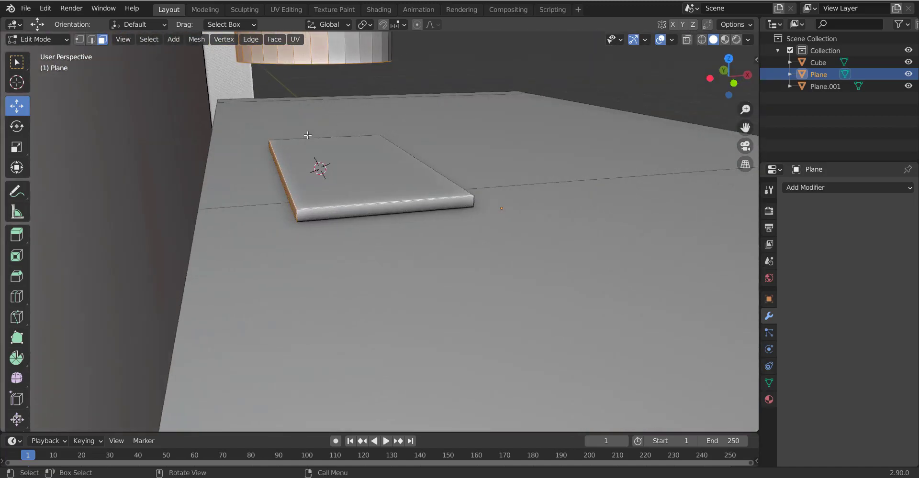
{"action": "scroll", "coordinate": [309, 129], "scroll_direction": "up", "scroll_amount": 5}
{"action": "mouse_move", "coordinate": [309, 129]}
{"action": "middle_mouse_down"}
{"action": "mouse_move", "coordinate": [325, 187]}
{"action": "mouse_move", "coordinate": [348, 137]}
{"action": "mouse_move", "coordinate": [315, 140]}
{"action": "middle_mouse_up"}
{"action": "scroll", "coordinate": [322, 173], "scroll_direction": "up", "scroll_amount": 5}
Step: Delete Only Edges & Faces, then remove the leftover disc and base faces
{"action": "key", "text": "x"}
{"action": "left_click", "coordinate": [322, 174]}
{"action": "scroll", "coordinate": [311, 199], "scroll_direction": "down", "scroll_amount": 5}
{"action": "left_click", "coordinate": [292, 210]}
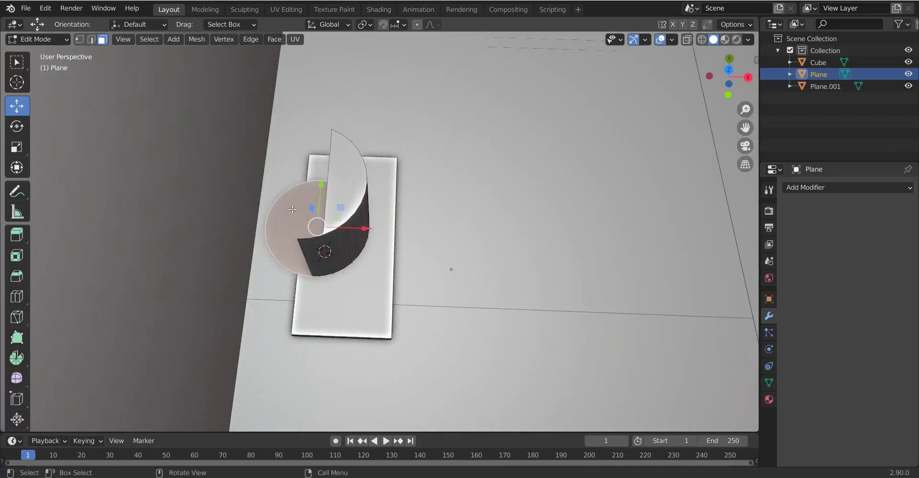
{"action": "key", "text": "x"}
{"action": "left_click", "coordinate": [316, 224]}
{"action": "left_click", "coordinate": [318, 249]}
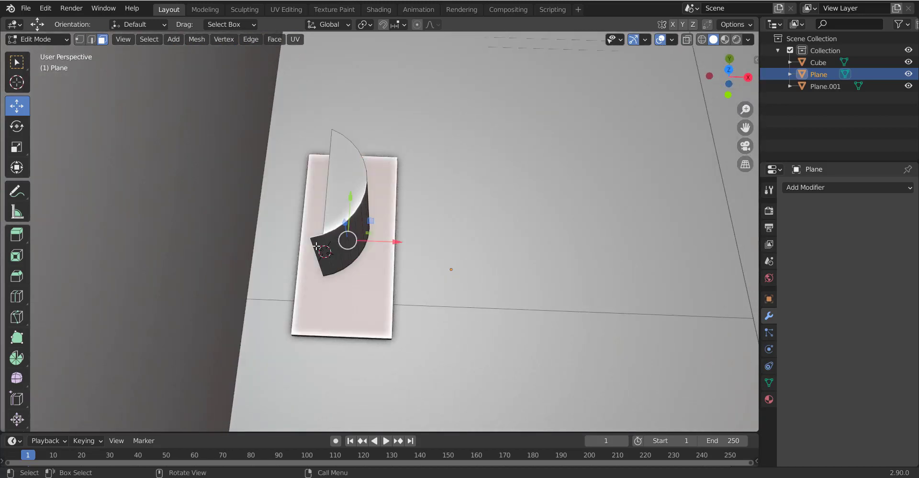
{"action": "key", "text": "x"}
{"action": "left_click", "coordinate": [318, 246]}
{"action": "mouse_move", "coordinate": [318, 245]}
{"action": "middle_mouse_down"}
{"action": "mouse_move", "coordinate": [309, 137]}
{"action": "mouse_move", "coordinate": [411, 95]}
{"action": "mouse_move", "coordinate": [291, 96]}
{"action": "mouse_move", "coordinate": [340, 115]}
{"action": "mouse_move", "coordinate": [426, 120]}
{"action": "mouse_move", "coordinate": [415, 114]}
{"action": "mouse_move", "coordinate": [388, 150]}
{"action": "mouse_move", "coordinate": [362, 162]}
{"action": "middle_mouse_up"}
Step: Save the scene, then select the curved wall's bottom edge loop in Edit Mode
{"action": "key", "text": "Tab"}
{"action": "key", "text": "ctrl+s"}
{"action": "key", "text": "Tab"}
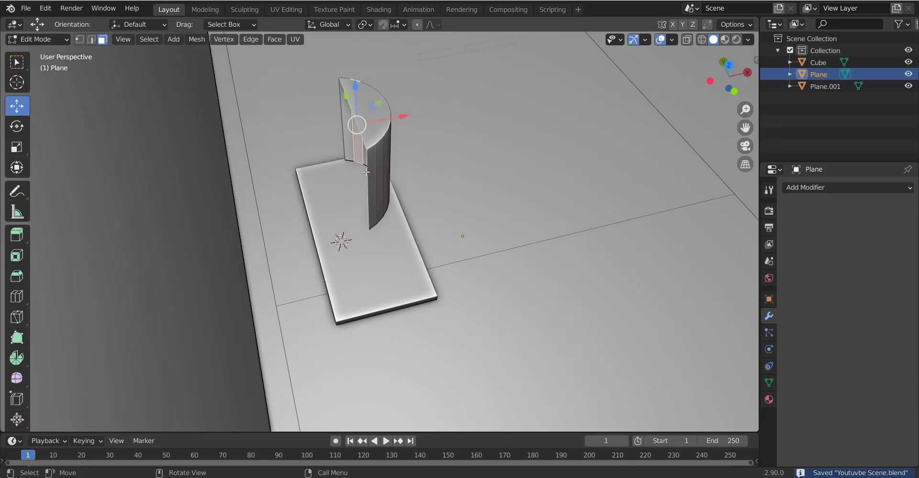
{"action": "key", "text": "a"}
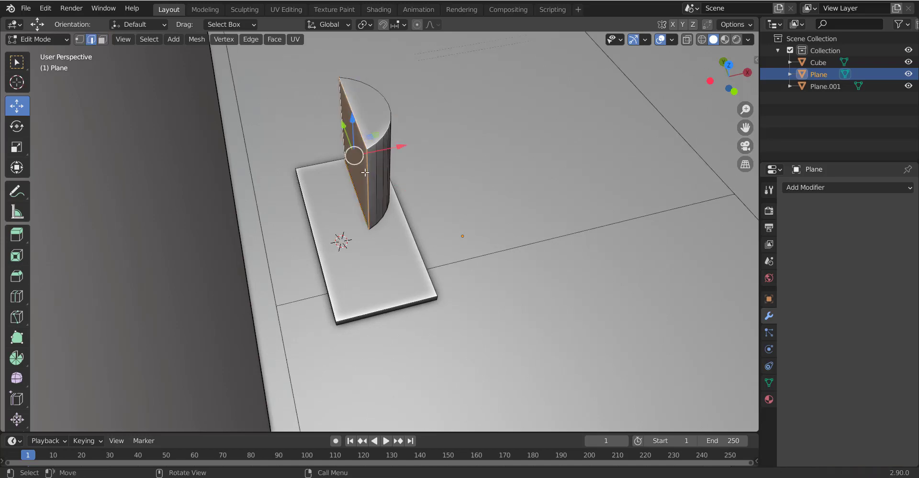
{"action": "mouse_move", "coordinate": [339, 113]}
{"action": "middle_mouse_down"}
{"action": "mouse_move", "coordinate": [330, 113]}
{"action": "mouse_move", "coordinate": [350, 60]}
{"action": "middle_mouse_up"}
{"action": "scroll", "coordinate": [330, 113], "scroll_direction": "down", "scroll_amount": 3}
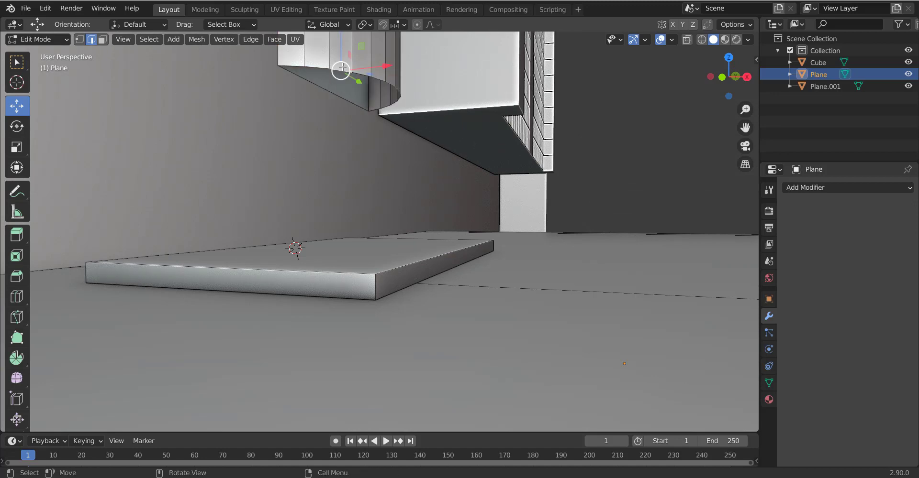
{"action": "left_click", "coordinate": [342, 70], "text": "alt"}
{"action": "key", "text": "Tab"}
Step: Separate the selected curved wall into its own object, Plane.002
{"action": "middle_click_drag", "start_coordinate": [427, 127], "coordinate": [346, 234]}
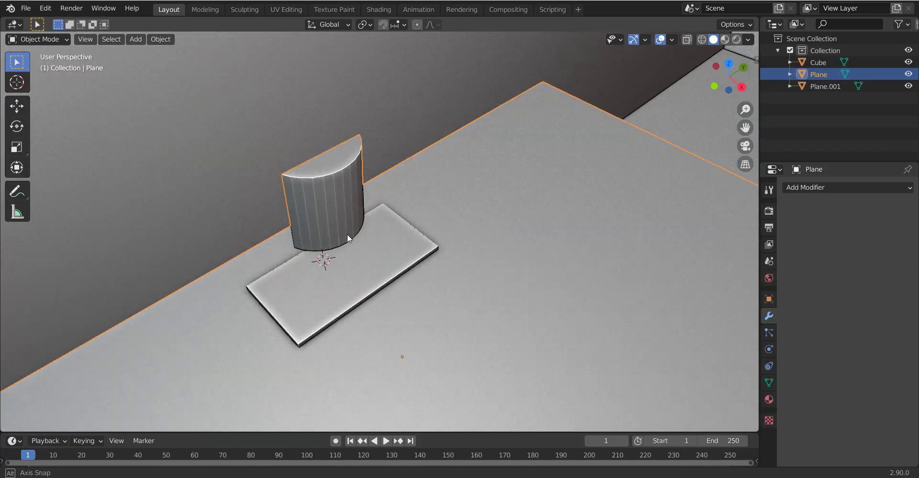
{"action": "right_click", "coordinate": [287, 183]}
{"action": "left_click", "coordinate": [287, 182]}
{"action": "key", "text": "Tab"}
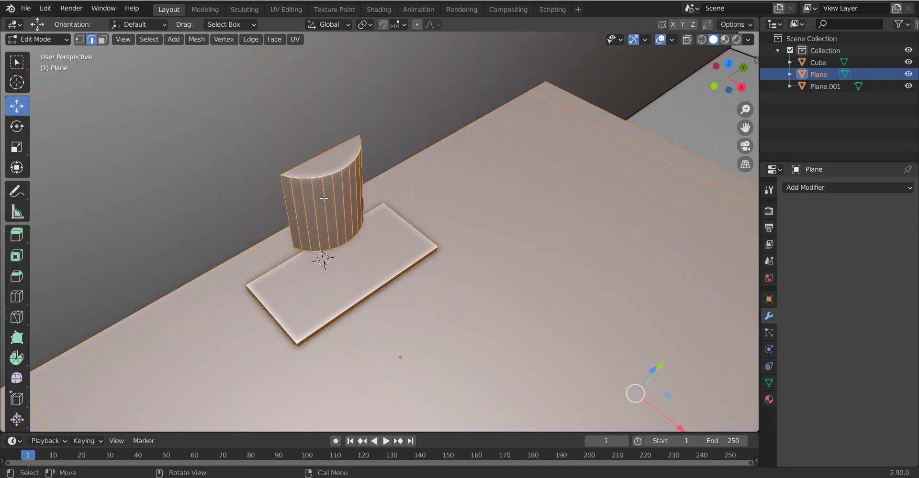
{"action": "key", "text": "alt+a"}
{"action": "key", "text": "l"}
{"action": "key", "text": "p"}
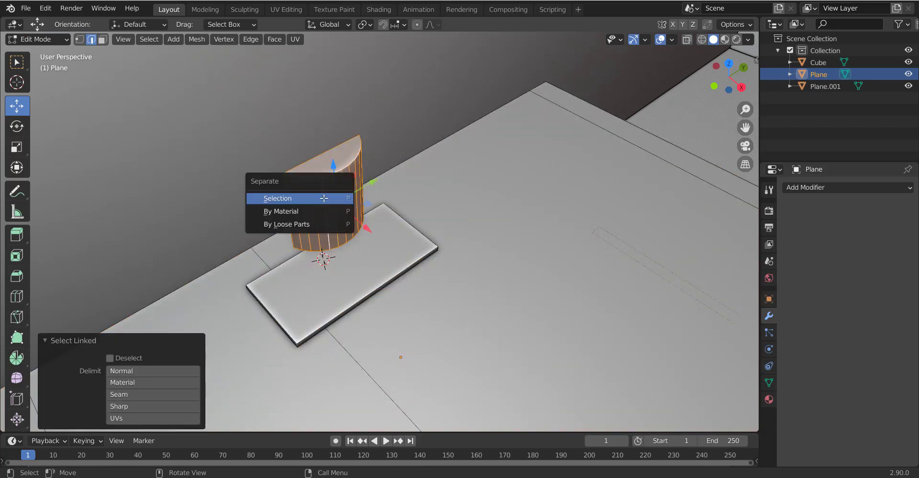
{"action": "left_click", "coordinate": [323, 197]}
{"action": "key", "text": "Tab"}
Step: Shade the wall smooth, enable Auto Smooth in its mesh data, and open the modifier list
{"action": "right_click", "coordinate": [324, 197]}
{"action": "left_click", "coordinate": [324, 197]}
{"action": "left_click", "coordinate": [768, 383]}
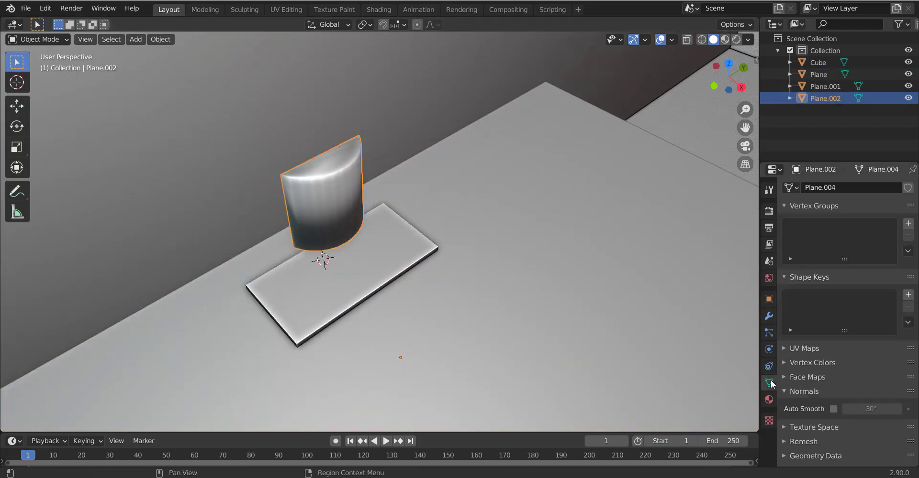
{"action": "left_click", "coordinate": [832, 409]}
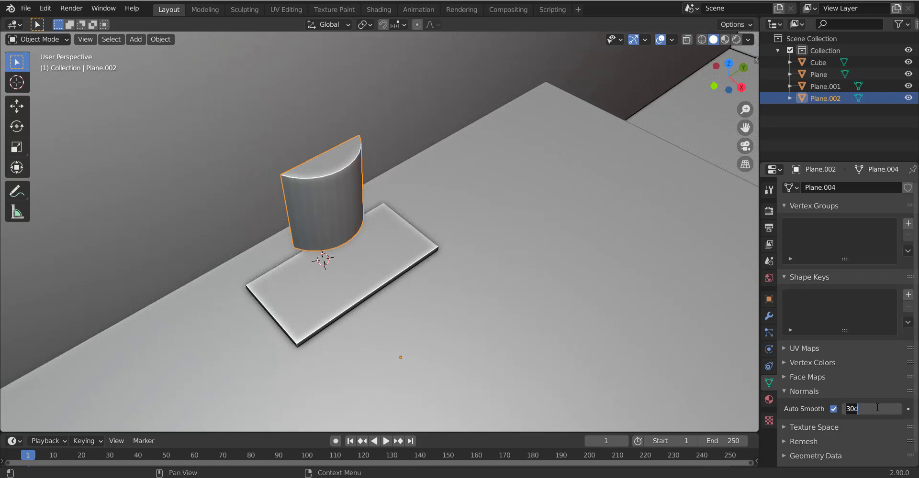
{"action": "key", "text": "Return"}
{"action": "left_click", "coordinate": [768, 315]}
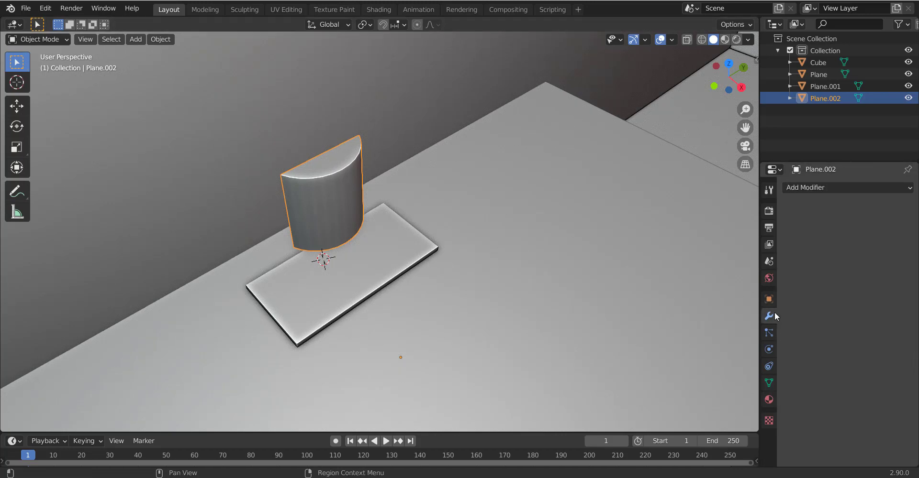
{"action": "left_click", "coordinate": [815, 189]}
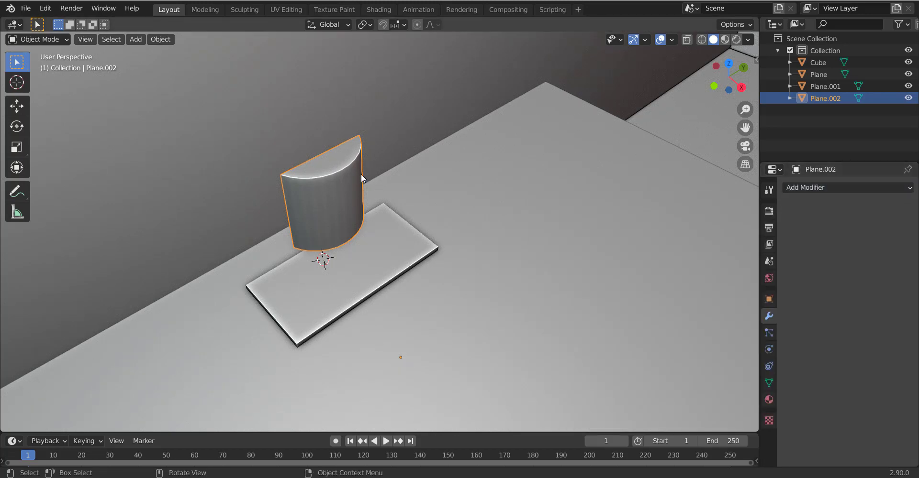
{"action": "left_click", "coordinate": [361, 252]}
{"action": "left_click", "coordinate": [338, 214]}
Step: Give Plane.002 level-1 subdivision and loop cuts slid to its top and bottom rims
{"action": "key", "text": "ctrl+1"}
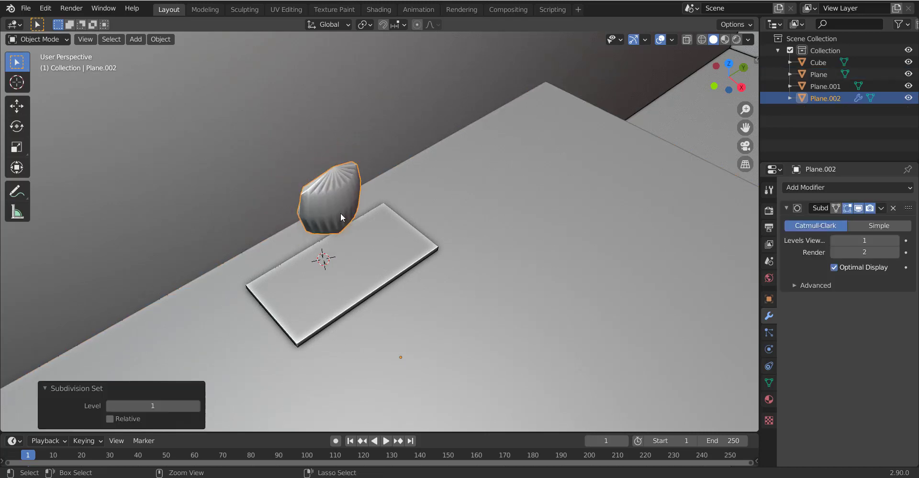
{"action": "key", "text": "Tab"}
{"action": "key", "text": "ctrl+r"}
{"action": "left_click", "coordinate": [342, 194]}
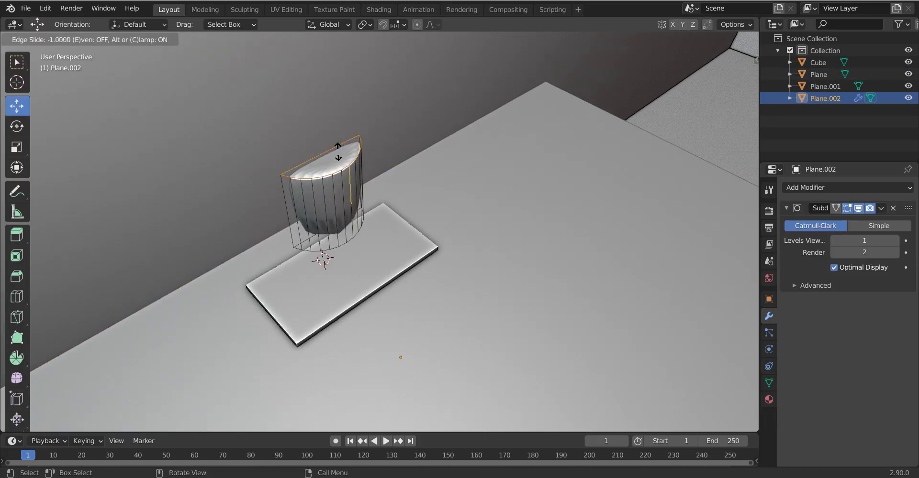
{"action": "left_click", "coordinate": [344, 191]}
{"action": "key", "text": "ctrl+r"}
{"action": "left_click_drag", "start_coordinate": [344, 191], "coordinate": [335, 225]}
Step: Add further loop cuts on Plane.002 slid to each end, undoing one misplaced cut
{"action": "key", "text": "ctrl+r"}
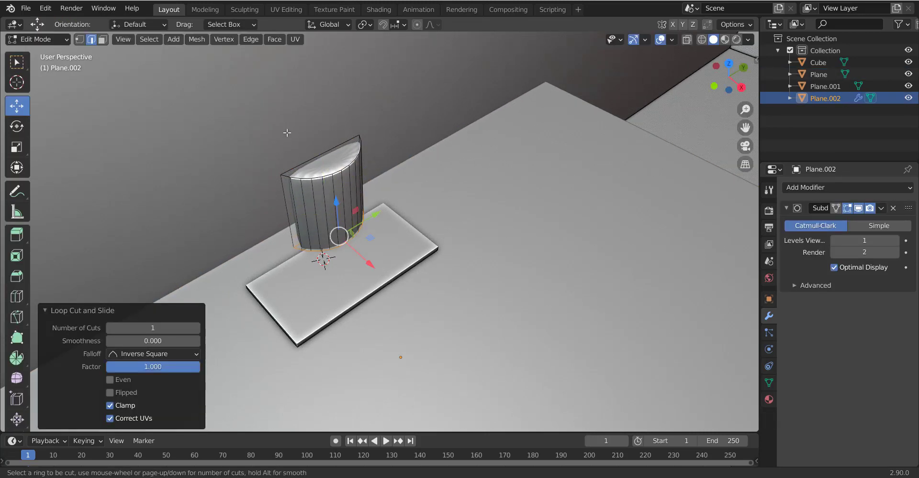
{"action": "double_click", "coordinate": [296, 191]}
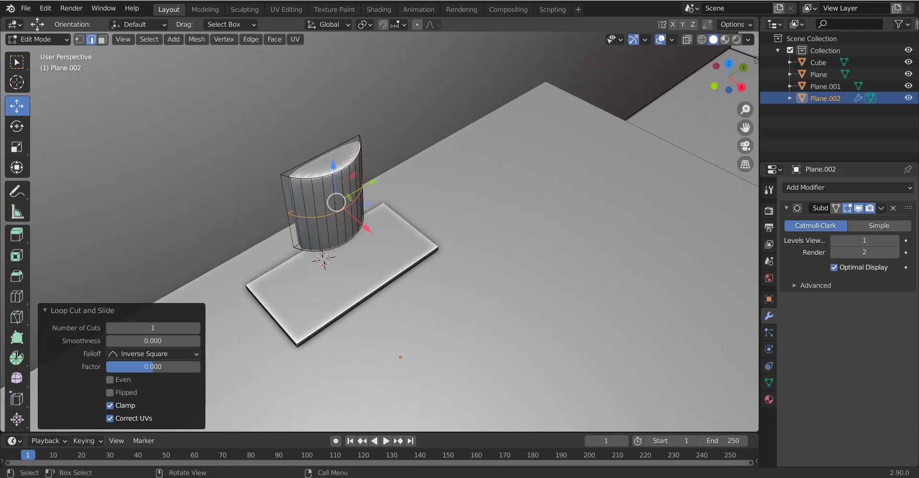
{"action": "key", "text": "ctrl+r"}
{"action": "left_click_drag", "start_coordinate": [268, 166], "coordinate": [189, 160]}
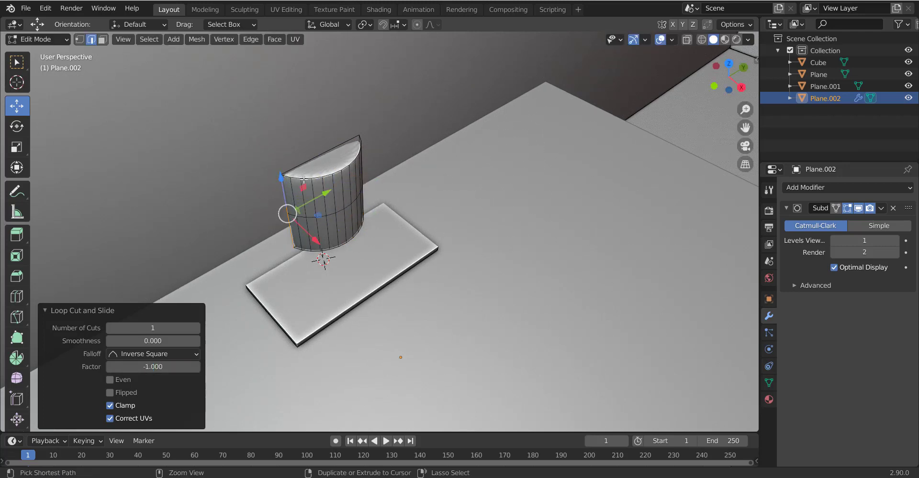
{"action": "key", "text": "ctrl+r"}
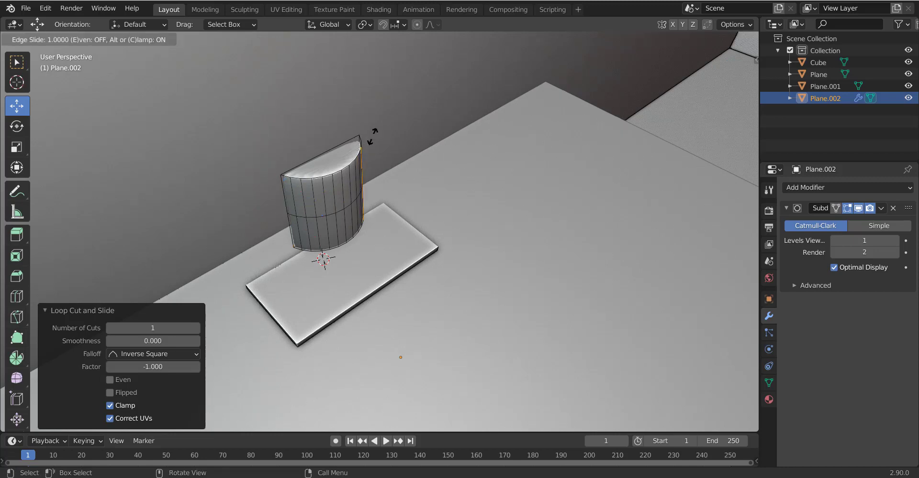
{"action": "left_click_drag", "start_coordinate": [369, 140], "coordinate": [405, 119]}
{"action": "middle_click_drag", "start_coordinate": [405, 119], "coordinate": [347, 156]}
{"action": "key", "text": "ctrl+z"}
{"action": "key", "text": "ctrl+r"}
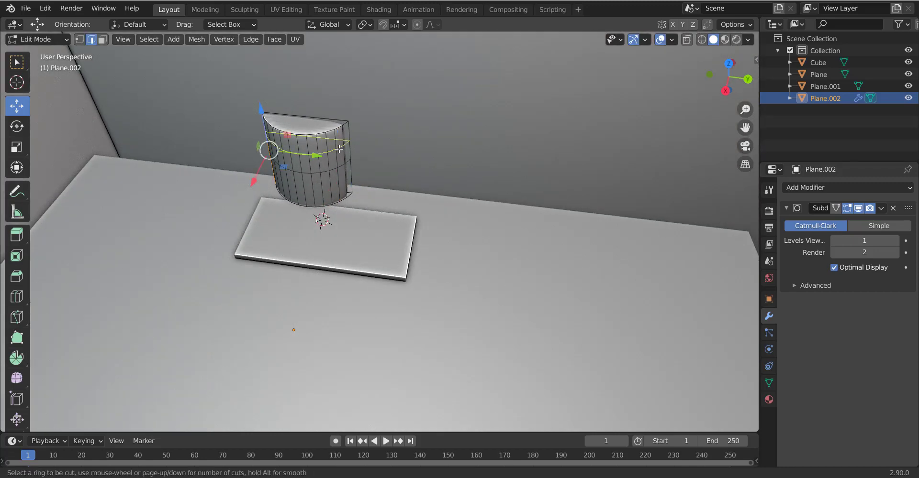
{"action": "left_click_drag", "start_coordinate": [357, 209], "coordinate": [357, 158]}
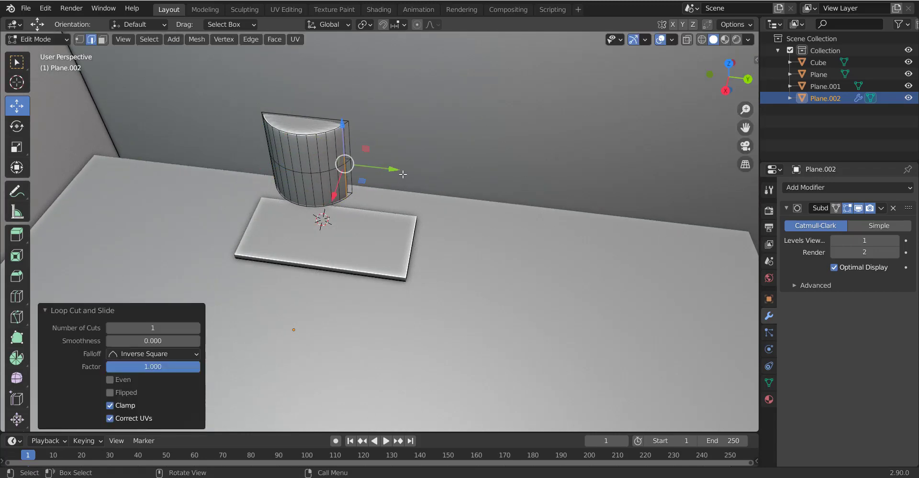
Step: Add a final loop cut along the curved face of Plane.002 and save the file
{"action": "key", "text": "ctrl+r"}
{"action": "key", "text": "Escape"}
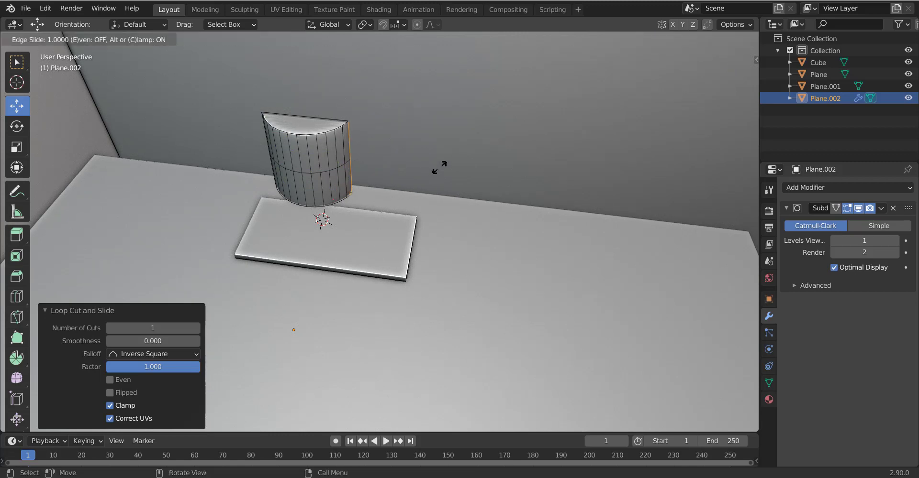
{"action": "key", "text": "ctrl+z"}
{"action": "middle_click_drag", "start_coordinate": [340, 169], "coordinate": [447, 191]}
{"action": "key", "text": "ctrl+r"}
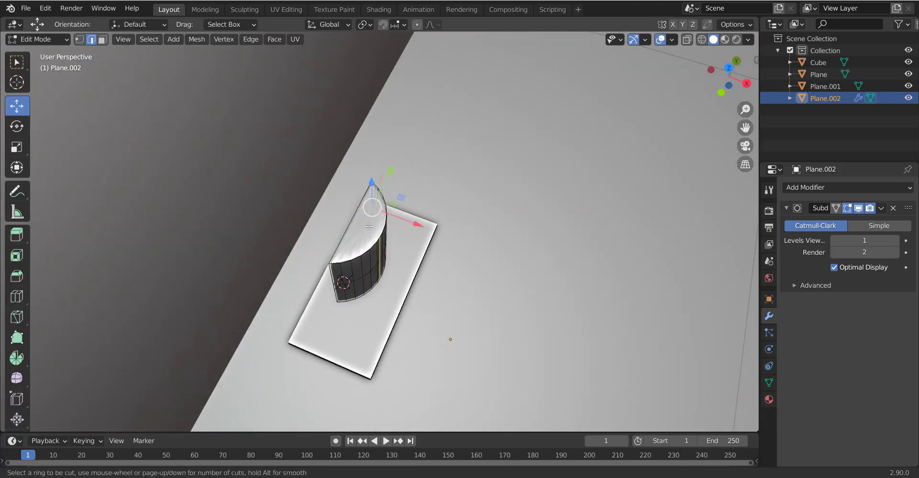
{"action": "left_click", "coordinate": [350, 210]}
{"action": "left_click", "coordinate": [277, 267]}
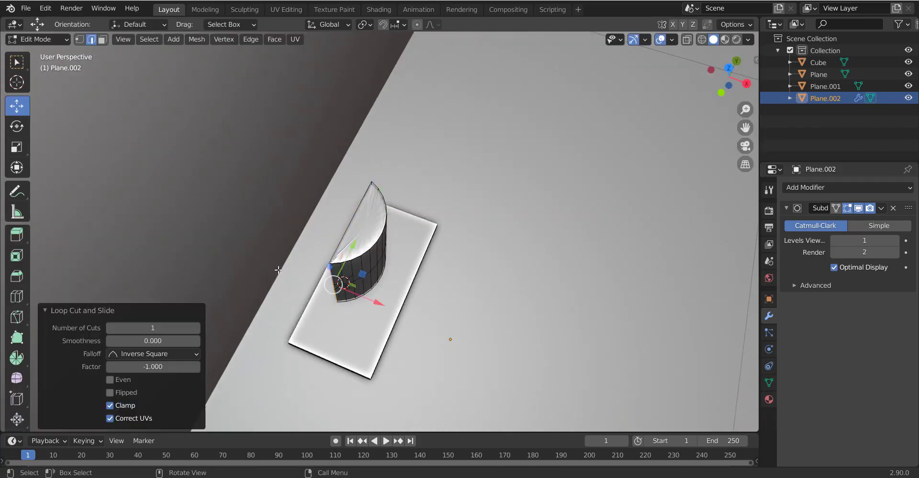
{"action": "key", "text": "Tab"}
{"action": "key", "text": "Tab"}
{"action": "key", "text": "ctrl+s"}
{"action": "middle_click_drag", "start_coordinate": [522, 219], "coordinate": [312, 135]}
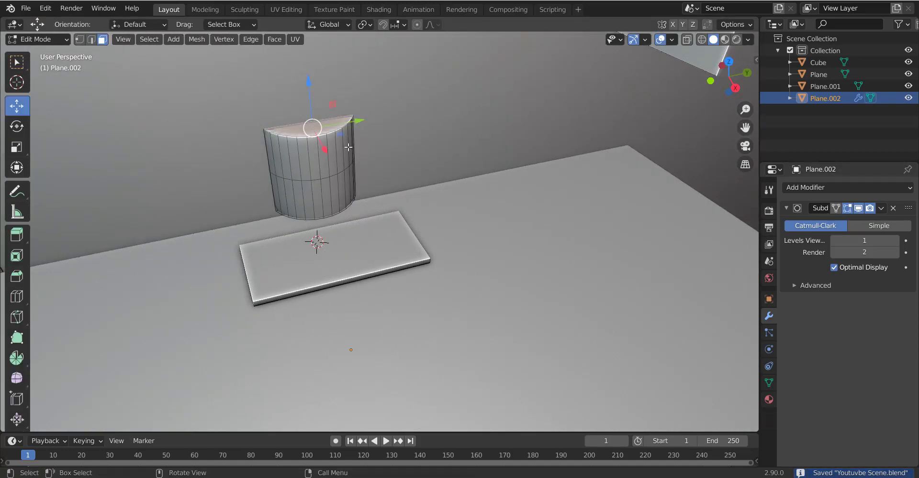
Step: Lower all of Plane.002 onto the slab and shift it 0.15062 m along Y
{"action": "key", "text": "a"}
{"action": "key", "text": "g"}
{"action": "key", "text": "z"}
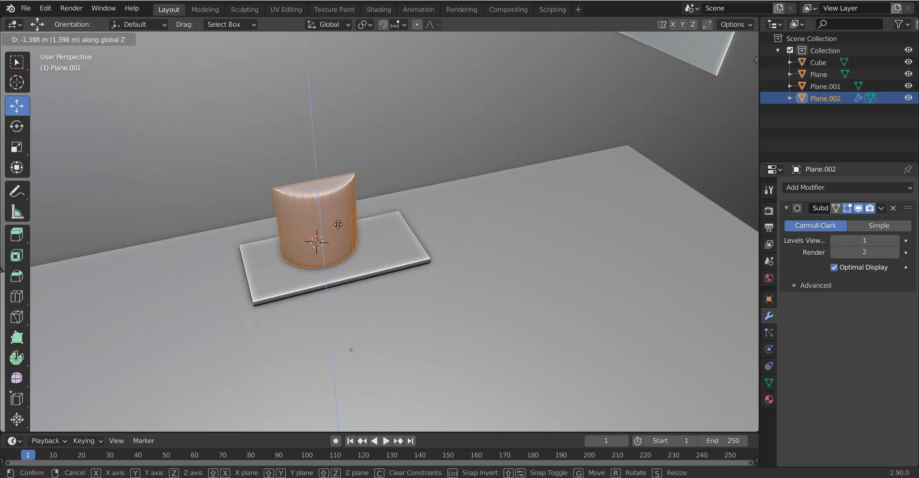
{"action": "key", "text": "Return"}
{"action": "key", "text": "g"}
{"action": "key", "text": "y"}
{"action": "key", "text": "Return"}
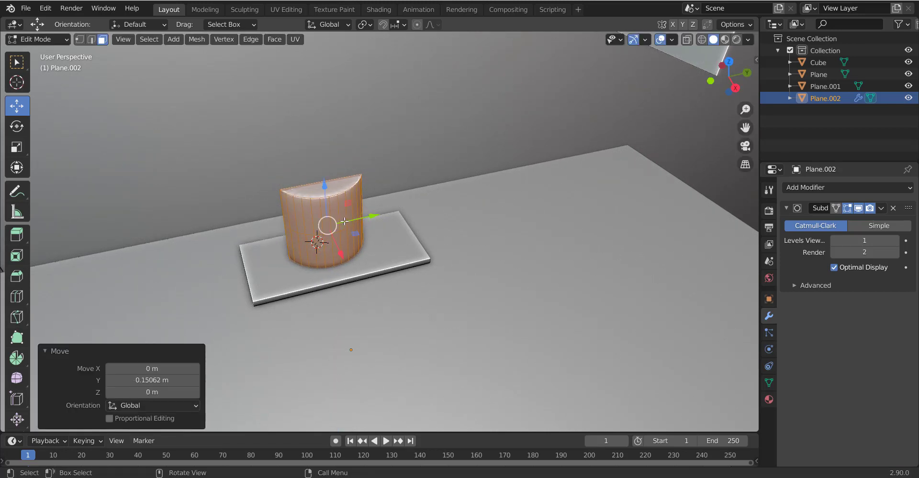
Step: Adjust Plane.002's position along the X axis
{"action": "key", "text": "g"}
{"action": "key", "text": "x"}
{"action": "key", "text": "Return"}
{"action": "middle_click_drag", "start_coordinate": [327, 201], "coordinate": [308, 194]}
{"action": "key", "text": "Tab"}
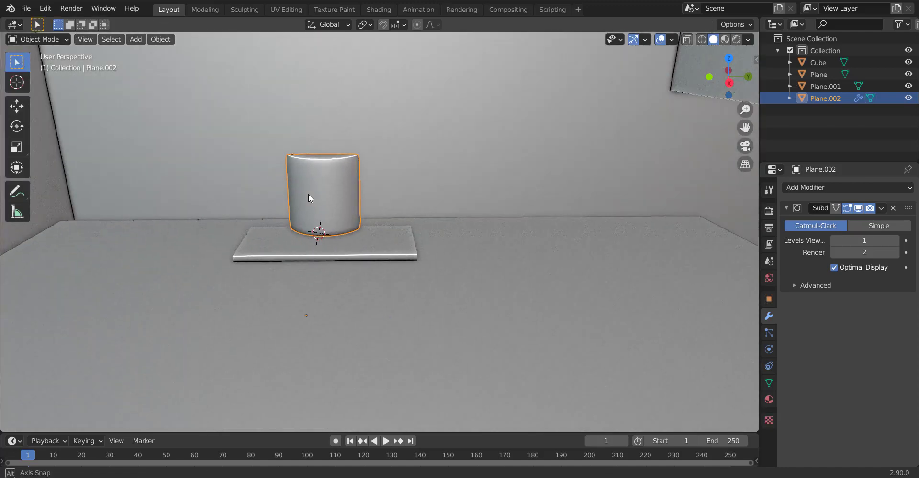
{"action": "middle_click_drag", "start_coordinate": [325, 161], "coordinate": [332, 249]}
{"action": "key", "text": "Tab"}
Step: Duplicate the slab plate, lift the copy up and rotate it 90° to stand upright
{"action": "key", "text": "Tab"}
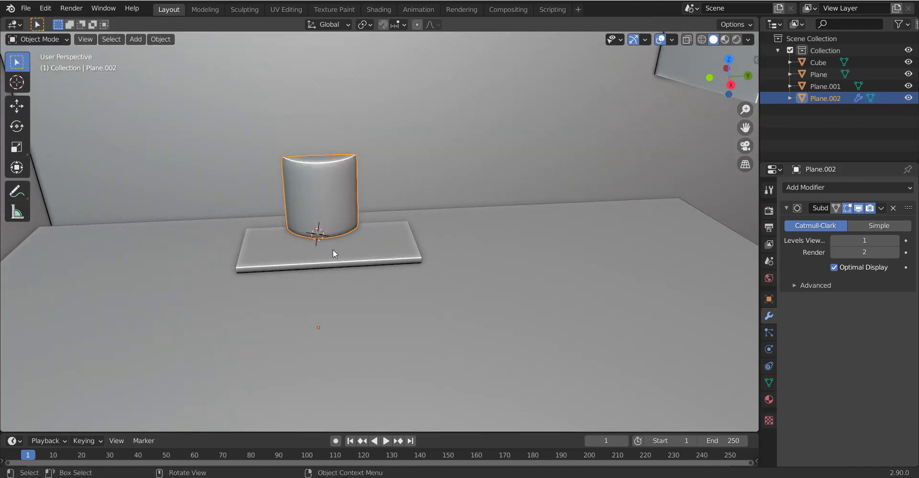
{"action": "left_click", "coordinate": [333, 249]}
{"action": "key", "text": "Tab"}
{"action": "key", "text": "l"}
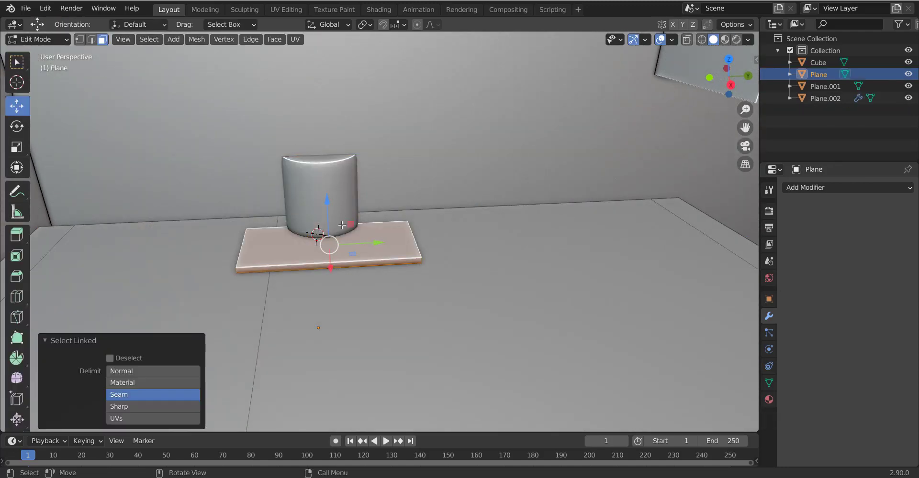
{"action": "key", "text": "shift+d"}
{"action": "key", "text": "z"}
{"action": "left_click", "coordinate": [390, 181]}
{"action": "type", "text": "rx"}
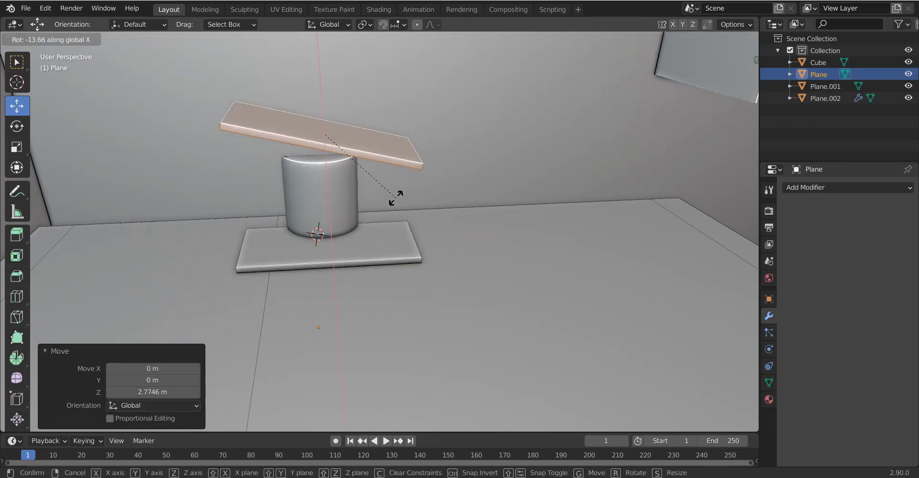
{"action": "type", "text": "90"}
{"action": "key", "text": "Return"}
Step: Enlarge the screen plate, raise it above the stand and adjust its width
{"action": "key", "text": "s"}
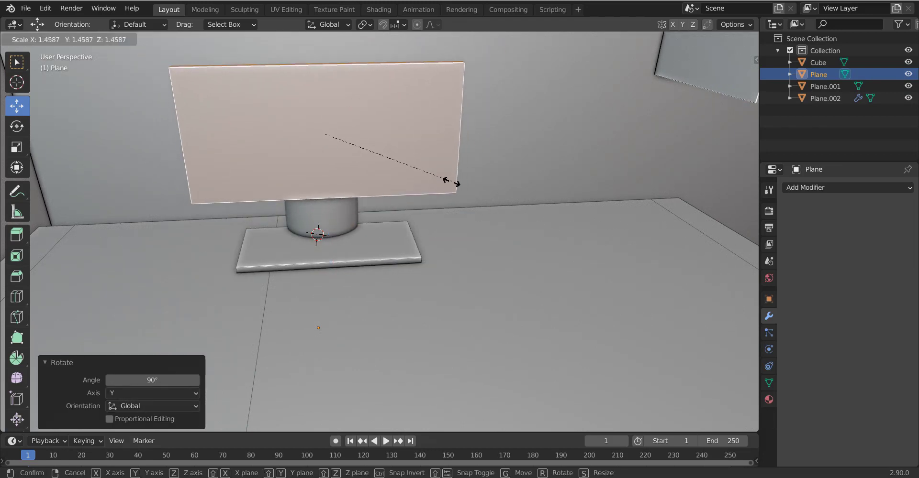
{"action": "left_click", "coordinate": [453, 182]}
{"action": "key", "text": "g"}
{"action": "key", "text": "z"}
{"action": "left_click", "coordinate": [452, 147]}
{"action": "key", "text": "s"}
{"action": "key", "text": "x"}
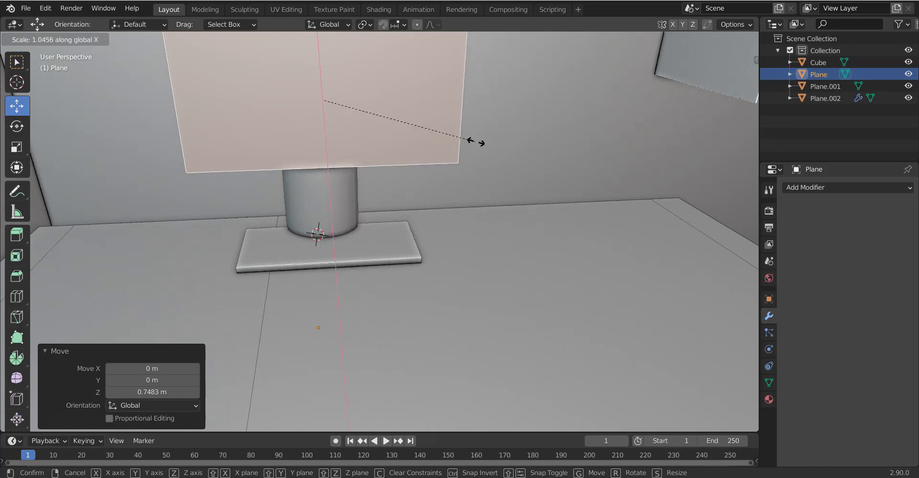
{"action": "left_click", "coordinate": [482, 141]}
{"action": "key", "text": "s"}
{"action": "key", "text": "x"}
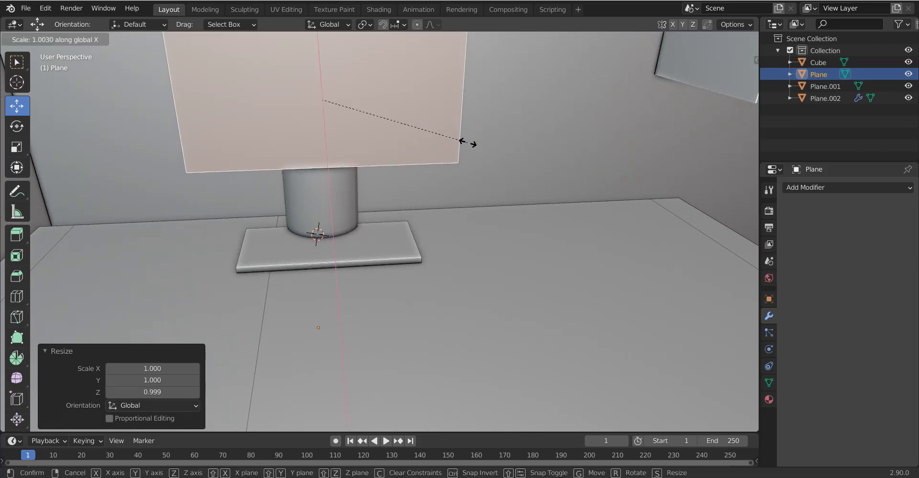
{"action": "left_click", "coordinate": [486, 148]}
Step: Inset the screen face to form a 0.01802 m border bezel
{"action": "key", "text": "Tab"}
{"action": "key", "text": "KP_Decimal"}
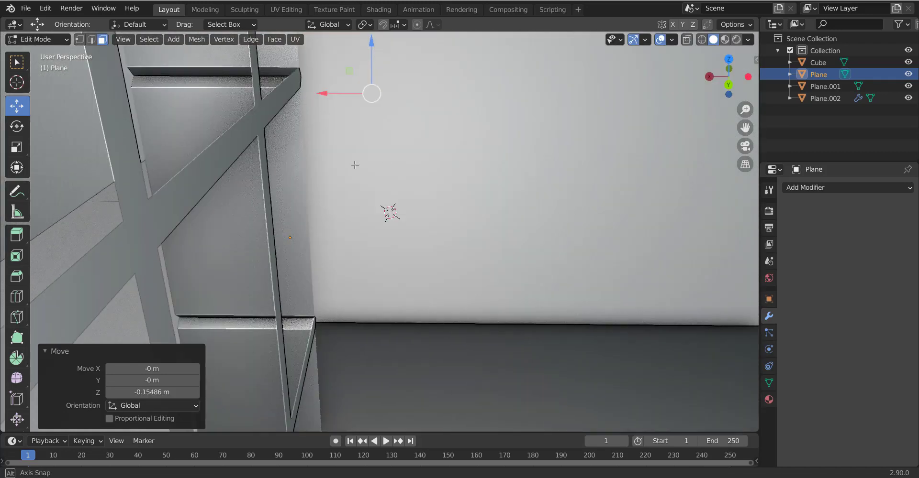
{"action": "scroll", "coordinate": [355, 165], "scroll_direction": "down", "scroll_amount": 10}
{"action": "middle_click_drag", "start_coordinate": [354, 165], "coordinate": [374, 151]}
{"action": "scroll", "coordinate": [374, 152], "scroll_direction": "up", "scroll_amount": 10}
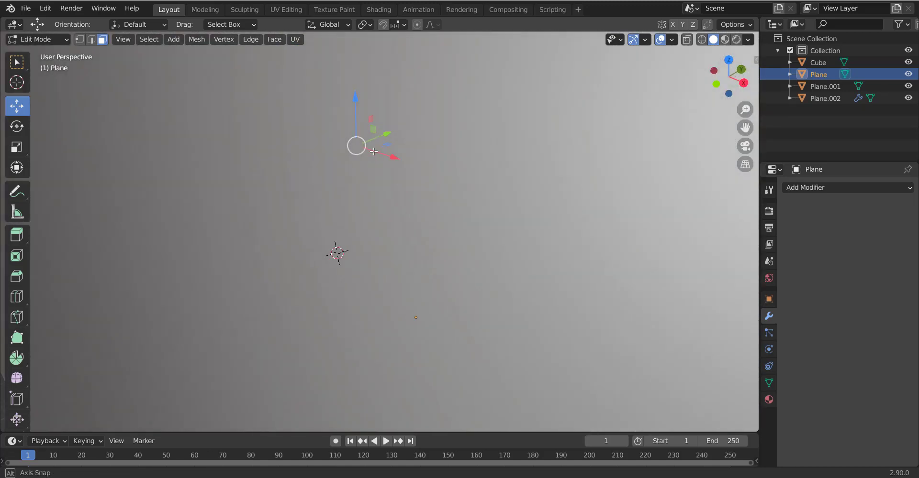
{"action": "scroll", "coordinate": [374, 152], "scroll_direction": "down", "scroll_amount": 5}
{"action": "key", "text": "i"}
{"action": "left_click", "coordinate": [387, 171]}
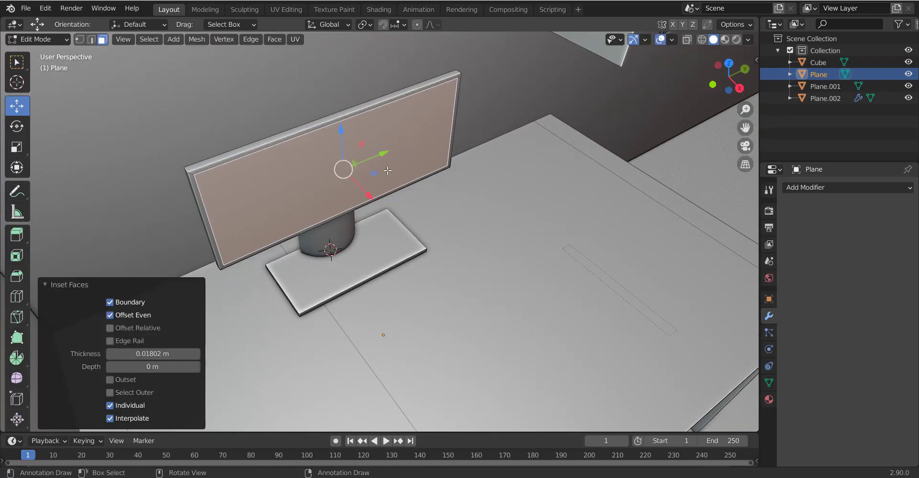
{"action": "key", "text": "e"}
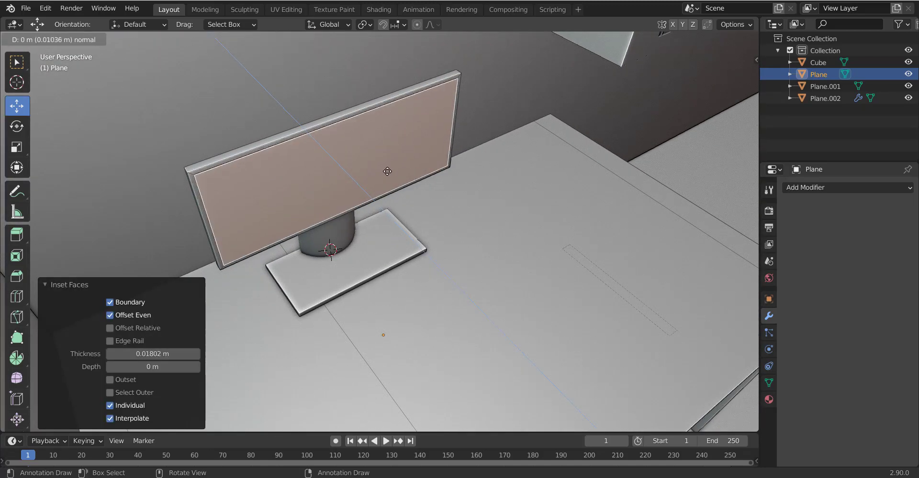
{"action": "key", "text": "Escape"}
{"action": "key", "text": "Tab"}
{"action": "scroll", "coordinate": [432, 161], "scroll_direction": "down", "scroll_amount": 5}
{"action": "mouse_move", "coordinate": [344, 132]}
{"action": "middle_mouse_down"}
{"action": "mouse_move", "coordinate": [376, 239]}
{"action": "mouse_move", "coordinate": [367, 277]}
{"action": "mouse_move", "coordinate": [345, 302]}
{"action": "middle_mouse_up"}
Step: Move the keyboard vertically, save the scene and enlarge the keyboard
{"action": "left_click", "coordinate": [344, 301]}
{"action": "key", "text": "g"}
{"action": "key", "text": "z"}
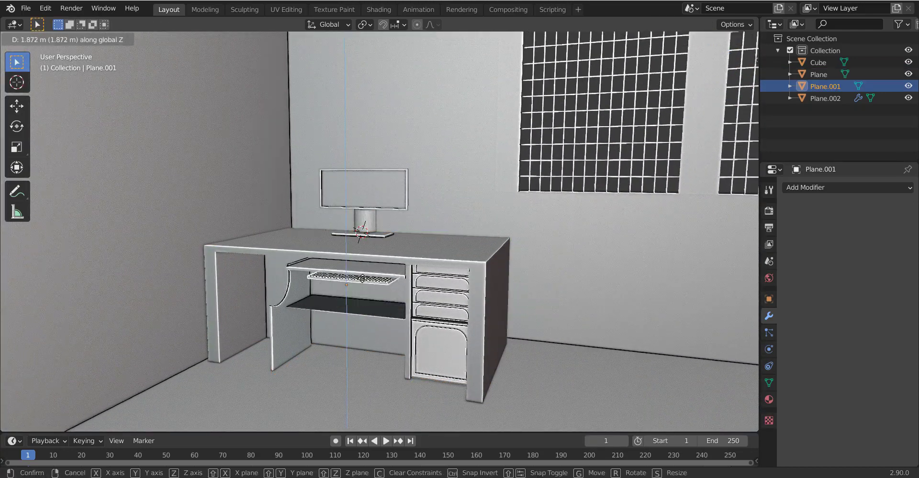
{"action": "key", "text": "ctrl+s"}
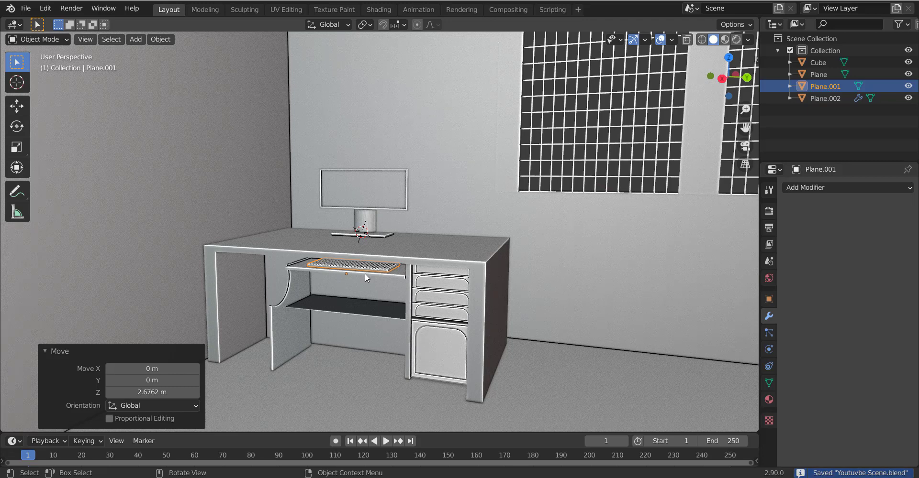
{"action": "scroll", "coordinate": [351, 276], "scroll_direction": "up", "scroll_amount": 5}
{"action": "key", "text": "s"}
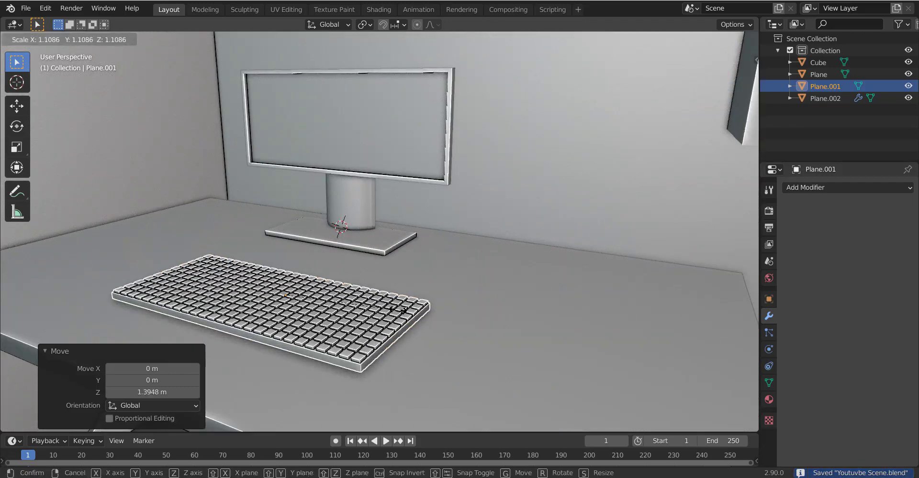
{"action": "left_click", "coordinate": [380, 248]}
Step: Split the monitor mesh into separate screen and stand objects by loose parts
{"action": "left_click", "coordinate": [381, 246]}
{"action": "key", "text": "Tab"}
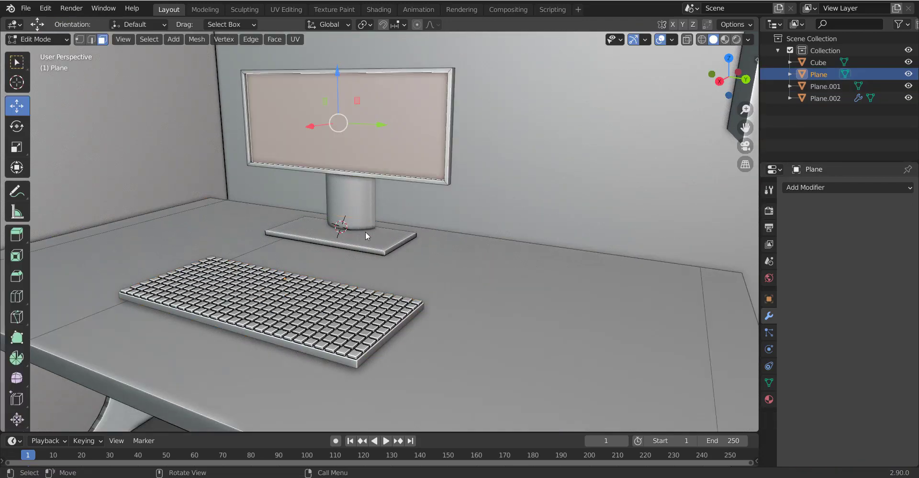
{"action": "left_click", "coordinate": [359, 232]}
{"action": "key", "text": "l"}
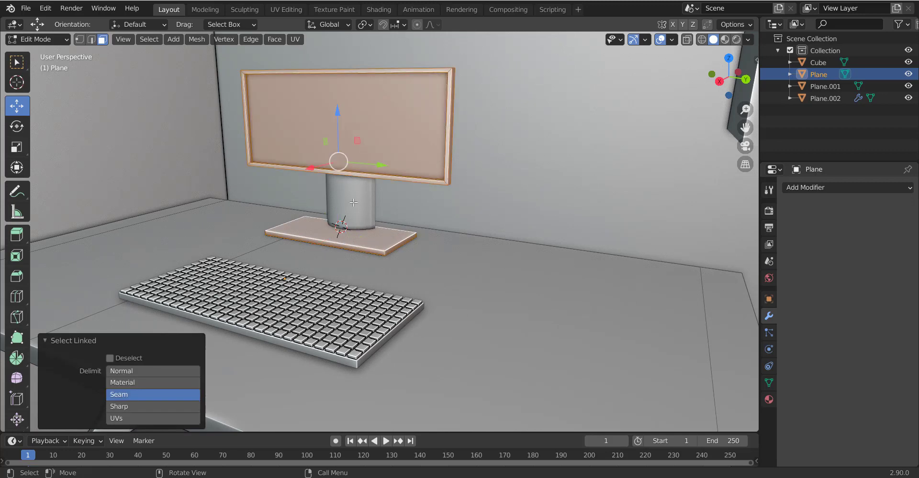
{"action": "key", "text": "Tab"}
{"action": "key", "text": "Tab"}
{"action": "key", "text": "Tab"}
{"action": "left_click", "coordinate": [355, 216], "text": "shift"}
{"action": "key", "text": "Tab"}
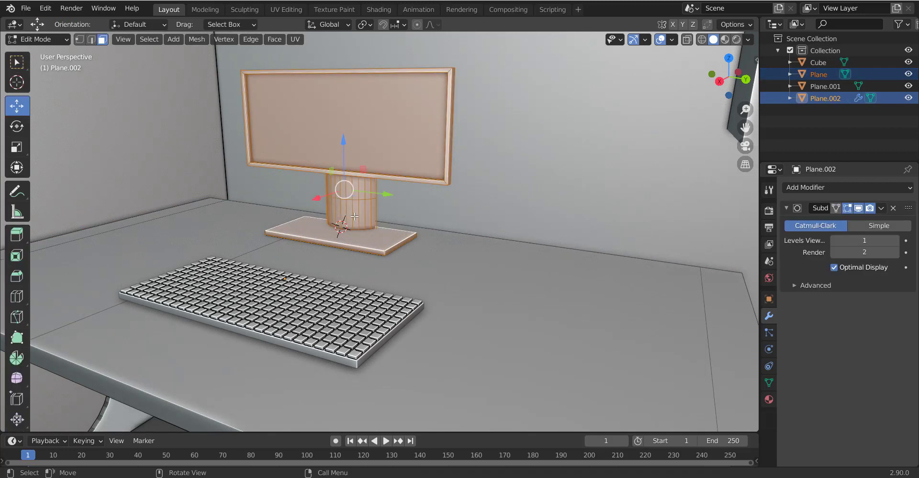
{"action": "scroll", "coordinate": [366, 246], "scroll_direction": "down", "scroll_amount": 5}
{"action": "key", "text": "p"}
{"action": "left_click", "coordinate": [366, 246]}
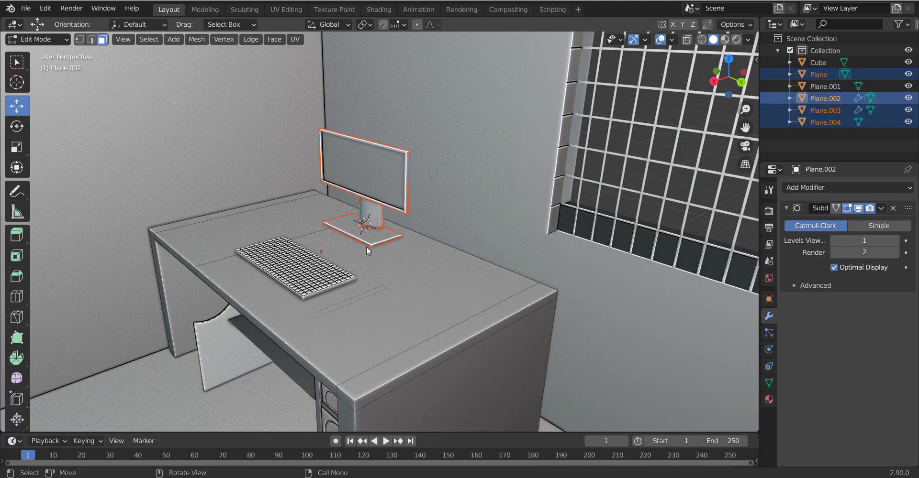
{"action": "key", "text": "Tab"}
Step: Select the screen and stand together and enlarge the whole monitor
{"action": "left_click", "coordinate": [375, 211]}
{"action": "left_click", "coordinate": [363, 241]}
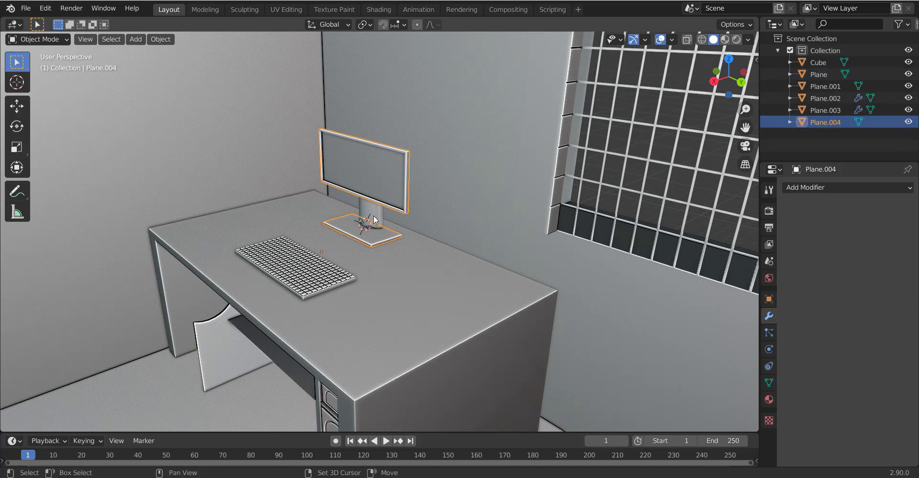
{"action": "left_click", "coordinate": [374, 219], "text": "shift"}
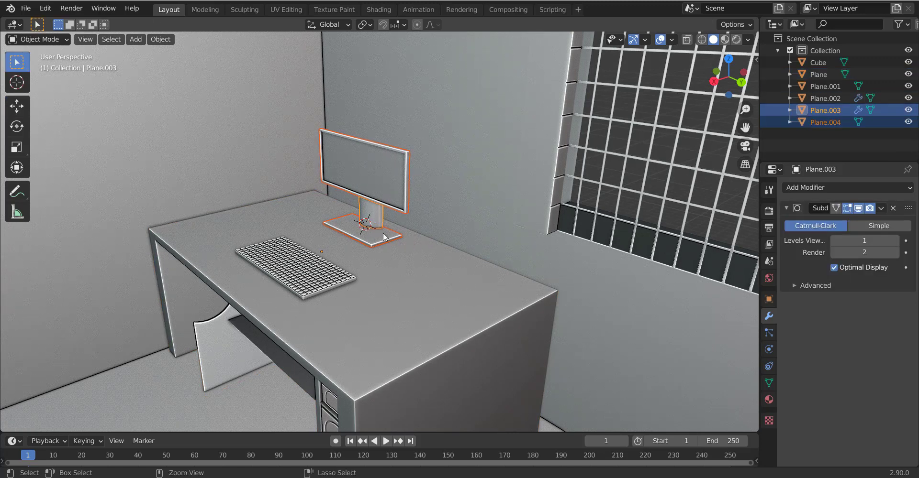
{"action": "key", "text": "ctrl+1"}
{"action": "key", "text": "ctrl+z"}
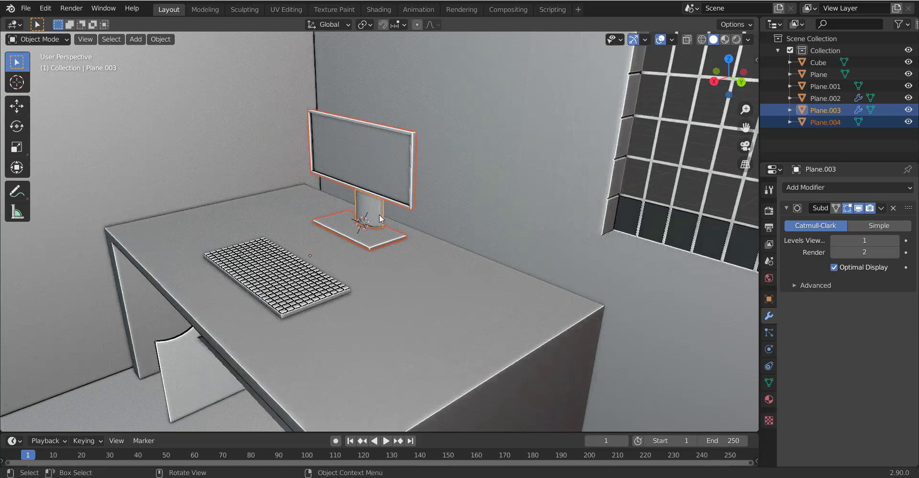
{"action": "scroll", "coordinate": [373, 211], "scroll_direction": "up", "scroll_amount": 4}
{"action": "scroll", "coordinate": [374, 210], "scroll_direction": "down", "scroll_amount": 6}
{"action": "key", "text": "s"}
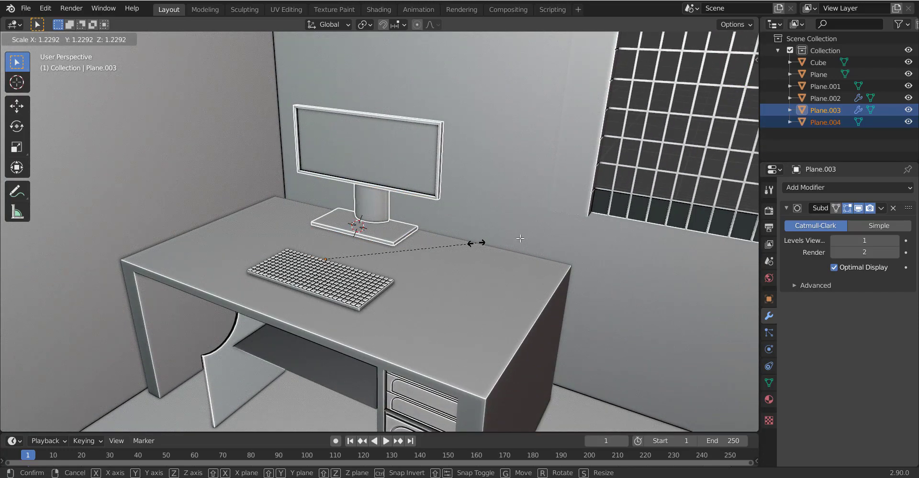
{"action": "left_click", "coordinate": [476, 243]}
Step: Raise the monitor geometry along Z and resize it
{"action": "key", "text": "Tab"}
{"action": "key", "text": "g"}
{"action": "key", "text": "z"}
{"action": "left_click", "coordinate": [526, 240]}
{"action": "key", "text": "s"}
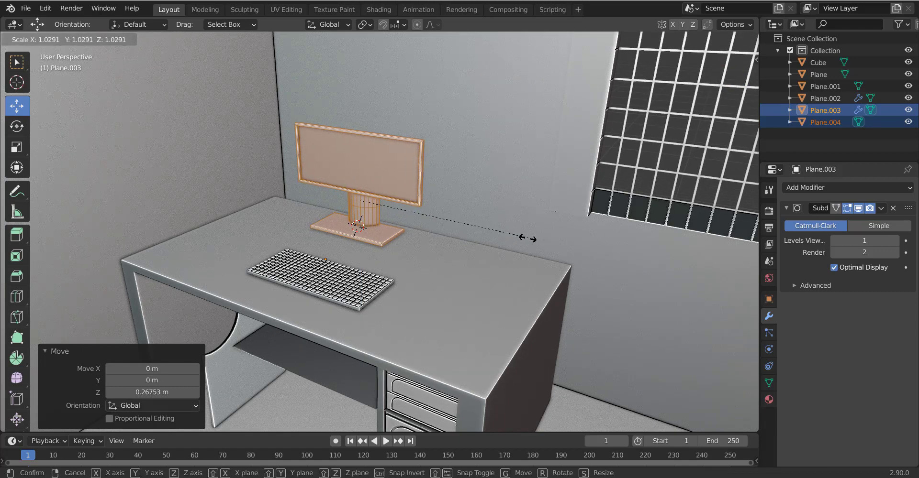
{"action": "left_click", "coordinate": [521, 240]}
{"action": "key", "text": "Tab"}
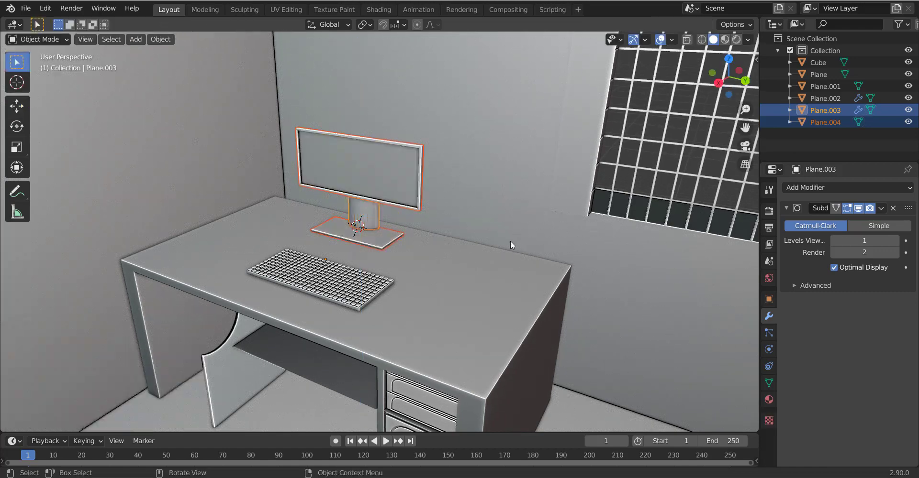
{"action": "middle_click_drag", "start_coordinate": [510, 240], "coordinate": [449, 239]}
{"action": "scroll", "coordinate": [448, 239], "scroll_direction": "up", "scroll_amount": 4}
Step: Rescale the monitor stand geometry and save the scene
{"action": "key", "text": "Tab"}
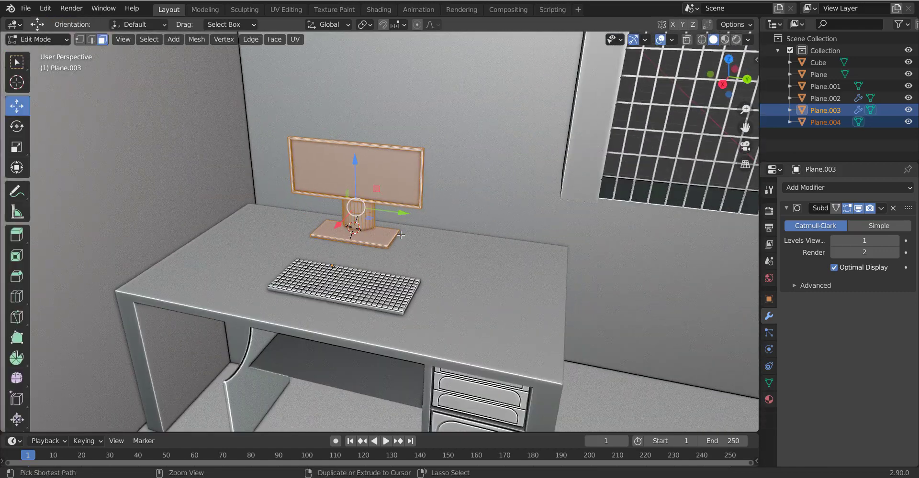
{"action": "key", "text": "alt+a"}
{"action": "key", "text": "l"}
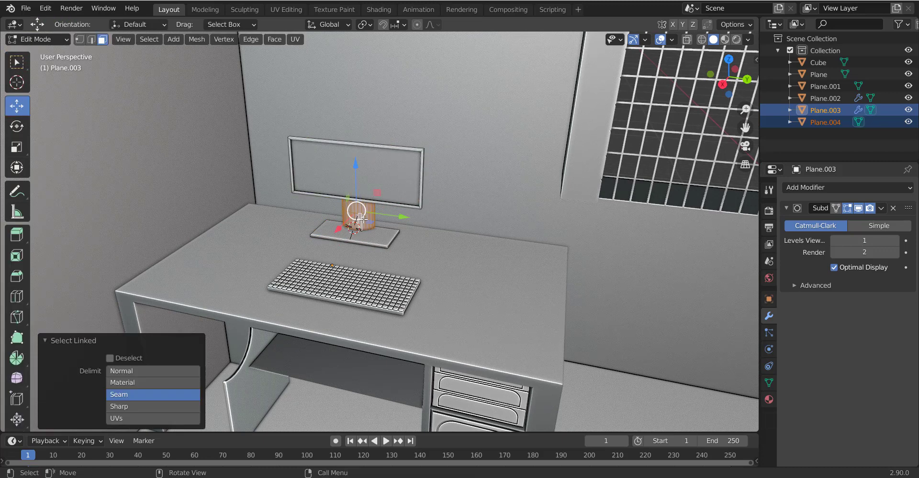
{"action": "key", "text": "s"}
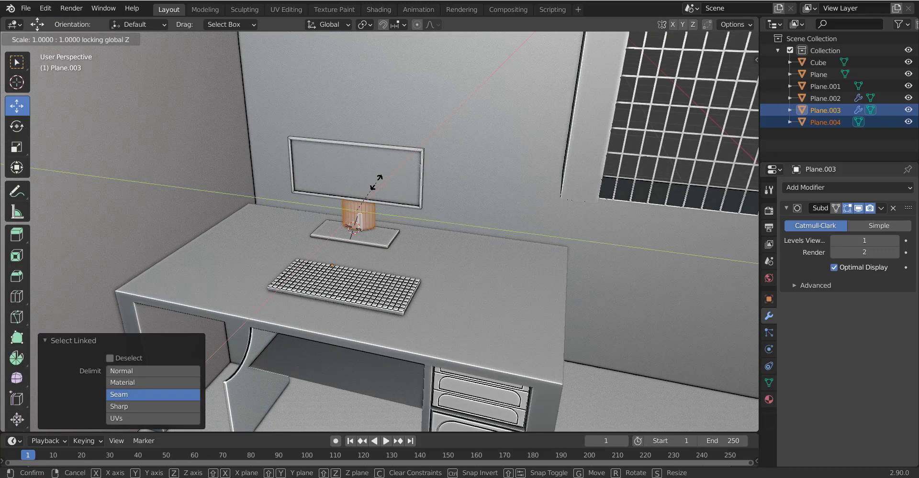
{"action": "key", "text": "Return"}
{"action": "key", "text": "Tab"}
{"action": "key", "text": "ctrl+s"}
{"action": "mouse_move", "coordinate": [401, 216]}
{"action": "middle_mouse_down"}
{"action": "mouse_move", "coordinate": [392, 230]}
{"action": "mouse_move", "coordinate": [345, 229]}
{"action": "middle_mouse_up"}
Step: Move the keyboard along X, then −0.45508 m along Y onto the desk top
{"action": "left_click", "coordinate": [279, 273]}
{"action": "key", "text": "g"}
{"action": "key", "text": "x"}
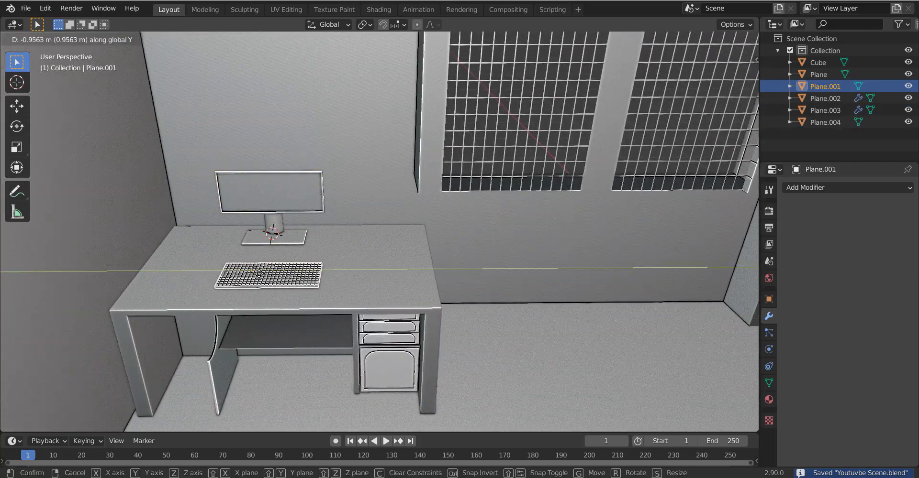
{"action": "left_click", "coordinate": [241, 275]}
{"action": "key", "text": "g"}
{"action": "key", "text": "y"}
{"action": "left_click", "coordinate": [374, 262]}
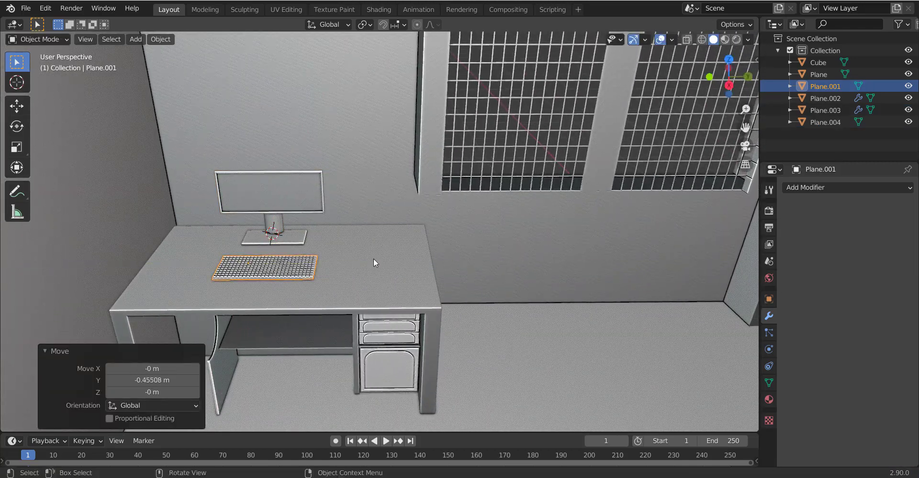
{"action": "key", "text": "Tab"}
{"action": "key", "text": "Tab"}
{"action": "left_click", "coordinate": [360, 250]}
{"action": "key", "text": "Tab"}
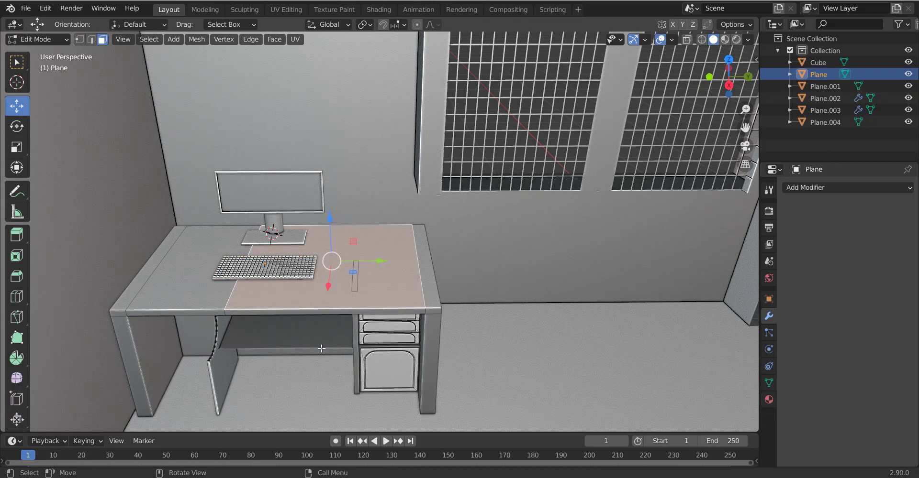
Step: Copy the desk-top face and narrow it into a thin strip, scaled 0.1 along Y
{"action": "scroll", "coordinate": [321, 349], "scroll_direction": "up", "scroll_amount": 5}
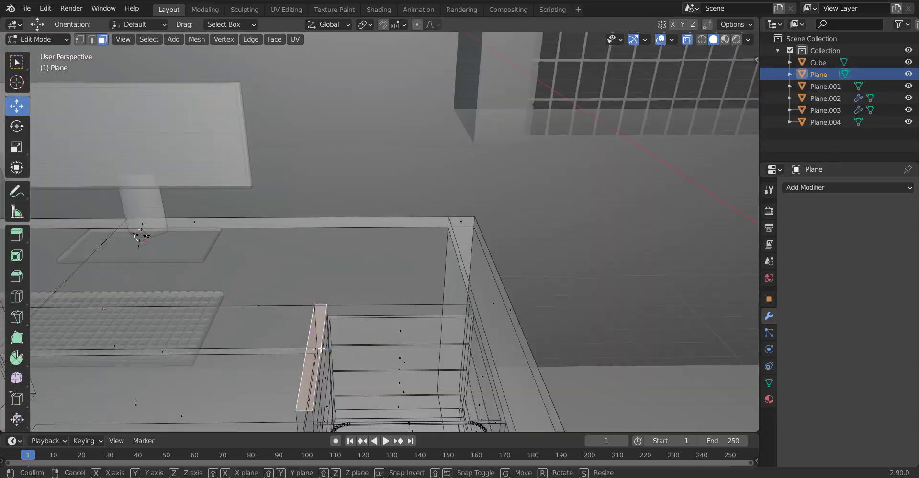
{"action": "key", "text": "g"}
{"action": "key", "text": "z"}
{"action": "left_click", "coordinate": [335, 335]}
{"action": "scroll", "coordinate": [335, 335], "scroll_direction": "down", "scroll_amount": 3}
{"action": "key", "text": "ctrl+z"}
{"action": "scroll", "coordinate": [359, 319], "scroll_direction": "down", "scroll_amount": 3}
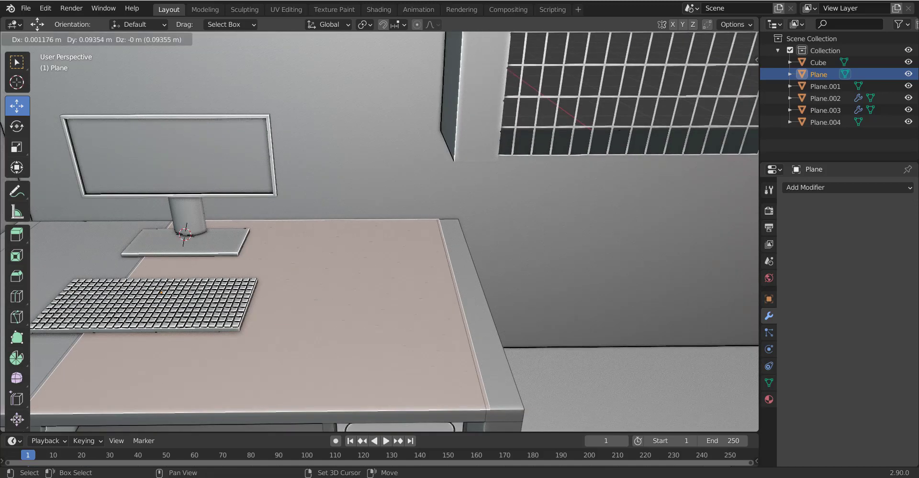
{"action": "key", "text": "s"}
{"action": "key", "text": "x"}
{"action": "left_click", "coordinate": [363, 275]}
{"action": "type", "text": "sy0.1"}
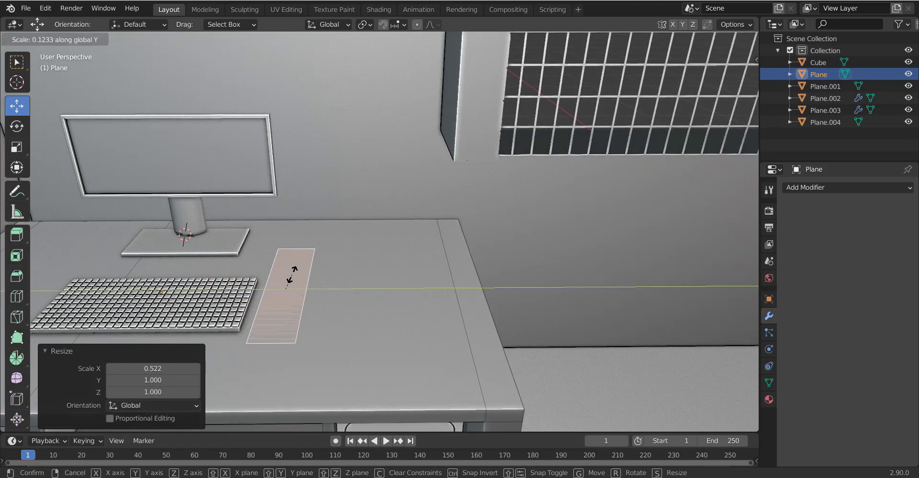
{"action": "key", "text": "Return"}
Step: Adjust the strip's width along X and move it into place beside the monitor
{"action": "key", "text": "Escape"}
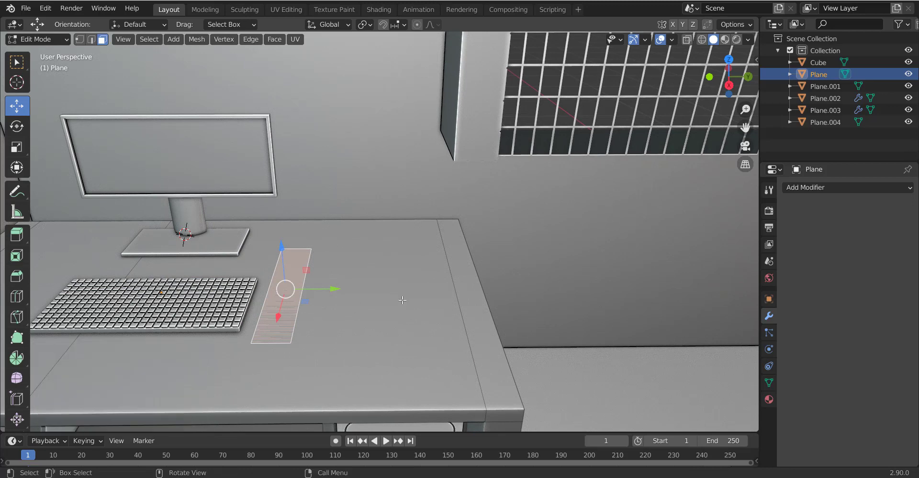
{"action": "key", "text": "s"}
{"action": "key", "text": "x"}
{"action": "left_click", "coordinate": [397, 304]}
{"action": "key", "text": "g"}
{"action": "key", "text": "x"}
{"action": "key", "text": "y"}
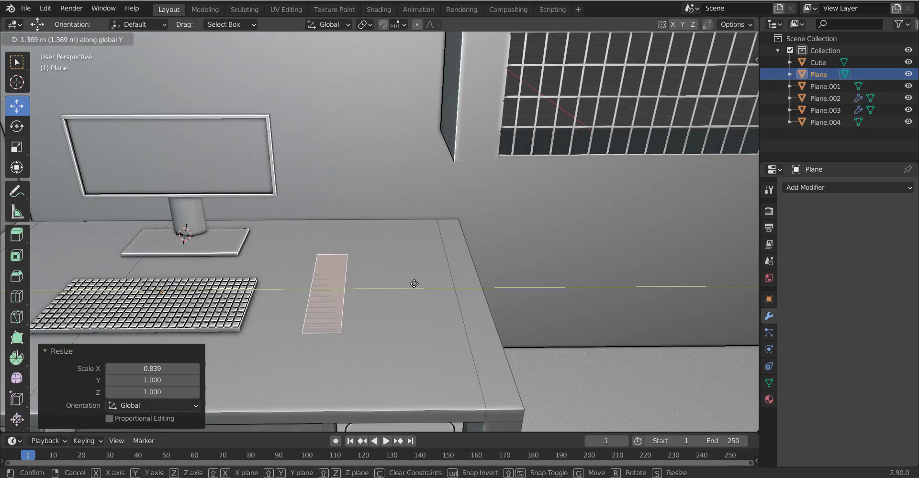
{"action": "left_click", "coordinate": [414, 283]}
Step: Extrude the strip upward into a tall tower box and save the scene
{"action": "key", "text": "e"}
{"action": "left_click", "coordinate": [350, 194]}
{"action": "left_click", "coordinate": [350, 194]}
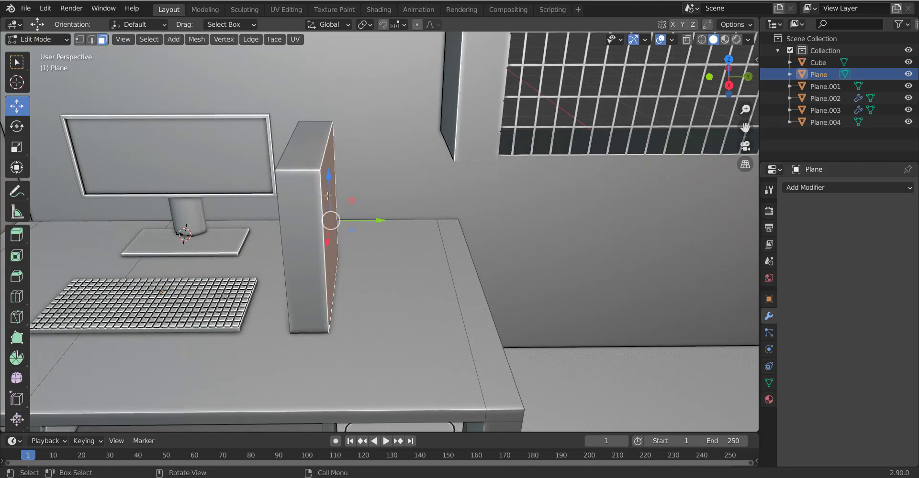
{"action": "key", "text": "Tab"}
{"action": "mouse_move", "coordinate": [351, 194]}
{"action": "middle_mouse_down"}
{"action": "mouse_move", "coordinate": [327, 228]}
{"action": "mouse_move", "coordinate": [315, 215]}
{"action": "mouse_move", "coordinate": [335, 190]}
{"action": "middle_mouse_up"}
{"action": "key", "text": "ctrl+s"}
{"action": "key", "text": "Tab"}
Step: Duplicate the tower's front face in place, separate it as Plane.005, and select it
{"action": "scroll", "coordinate": [335, 191], "scroll_direction": "up", "scroll_amount": 3}
{"action": "key", "text": "a"}
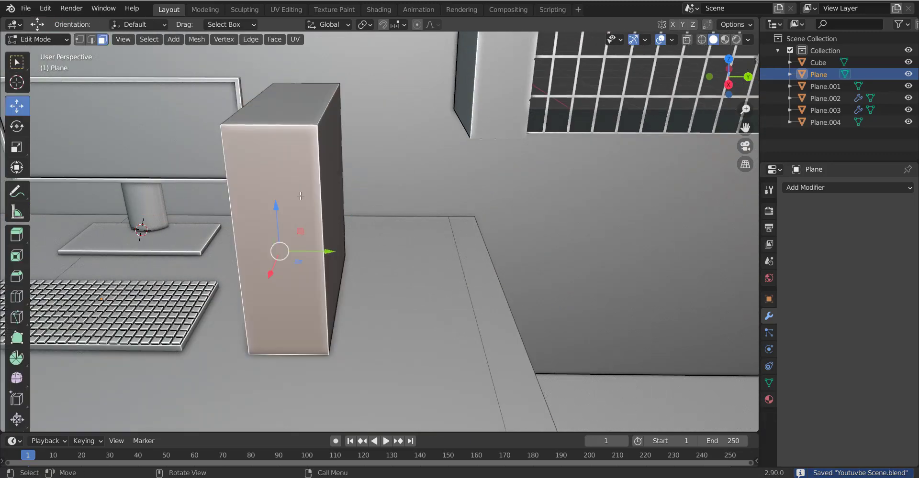
{"action": "key", "text": "shift+d"}
{"action": "key", "text": "Escape"}
{"action": "key", "text": "p"}
{"action": "left_click", "coordinate": [287, 182]}
{"action": "key", "text": "Tab"}
{"action": "left_click", "coordinate": [277, 175]}
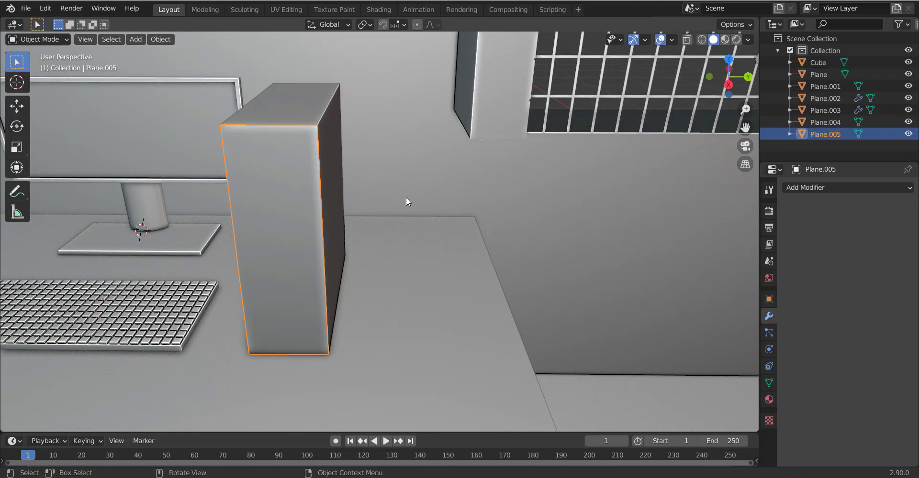
{"action": "key", "text": "Tab"}
Step: Shrink the face copy into a narrow strip and move it vertically on the tower front
{"action": "key", "text": "s"}
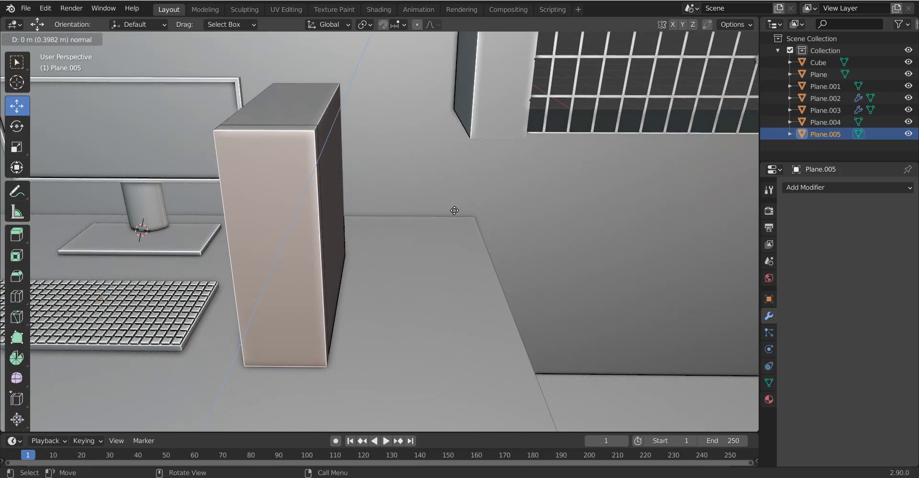
{"action": "left_click", "coordinate": [400, 207]}
{"action": "key", "text": "s"}
{"action": "key", "text": "shift+z"}
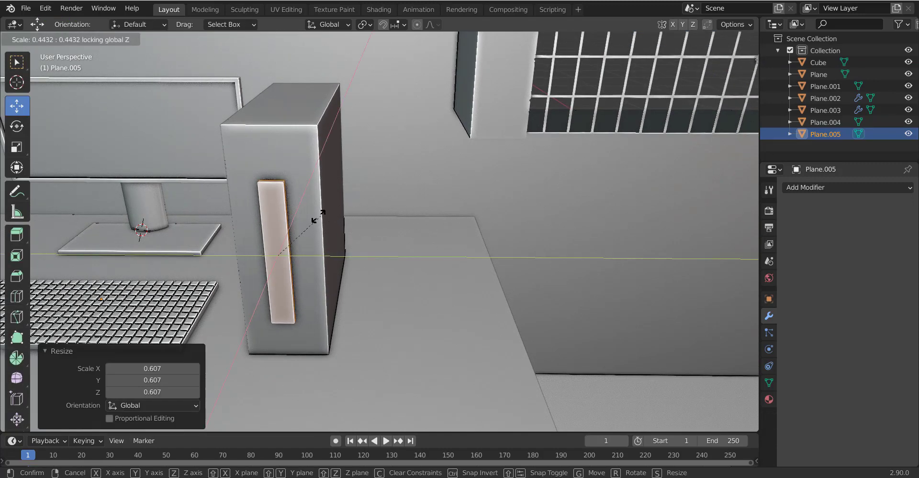
{"action": "left_click", "coordinate": [319, 219]}
{"action": "key", "text": "g"}
{"action": "key", "text": "z"}
{"action": "left_click", "coordinate": [318, 206]}
{"action": "key", "text": "s"}
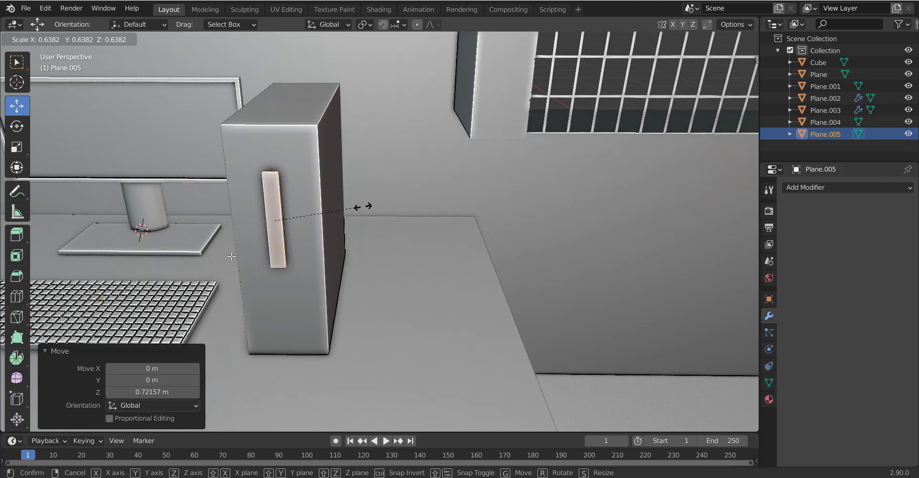
{"action": "right_click", "coordinate": [362, 207]}
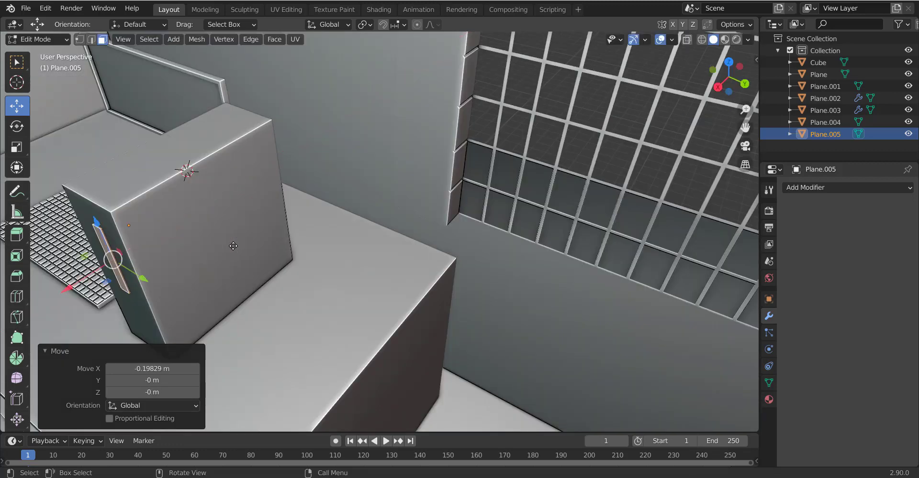
Step: Shift the strip along X in see-through view, then check it from the side
{"action": "middle_click_drag", "start_coordinate": [362, 206], "coordinate": [329, 230]}
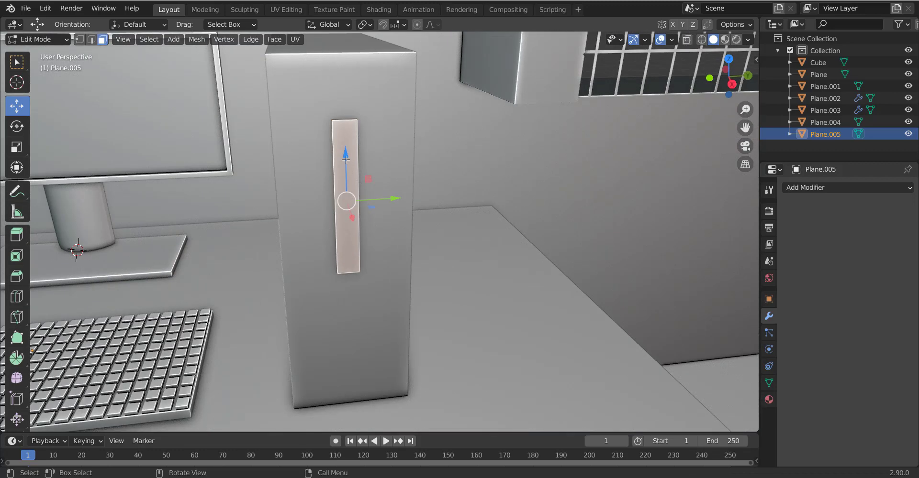
{"action": "key", "text": "alt+z"}
{"action": "key", "text": "alt+a"}
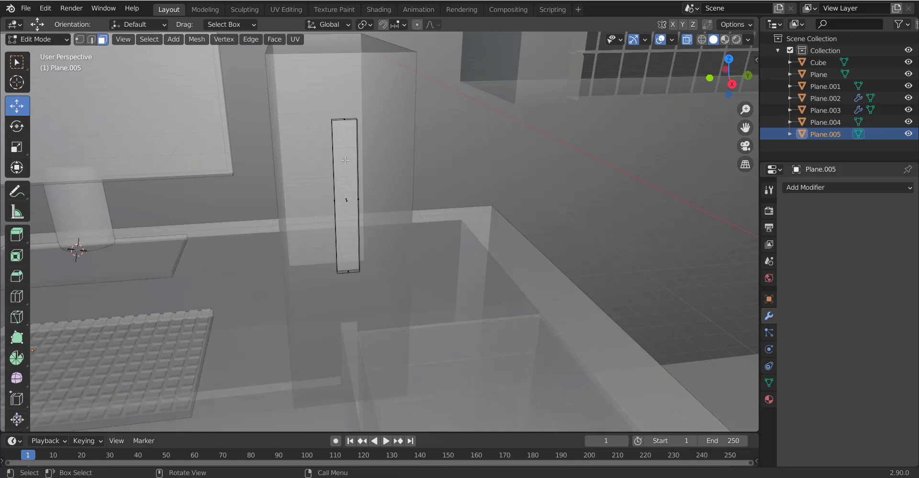
{"action": "left_click", "coordinate": [344, 160]}
{"action": "key", "text": "g"}
{"action": "key", "text": "x"}
{"action": "left_click", "coordinate": [350, 170]}
{"action": "key", "text": "alt+z"}
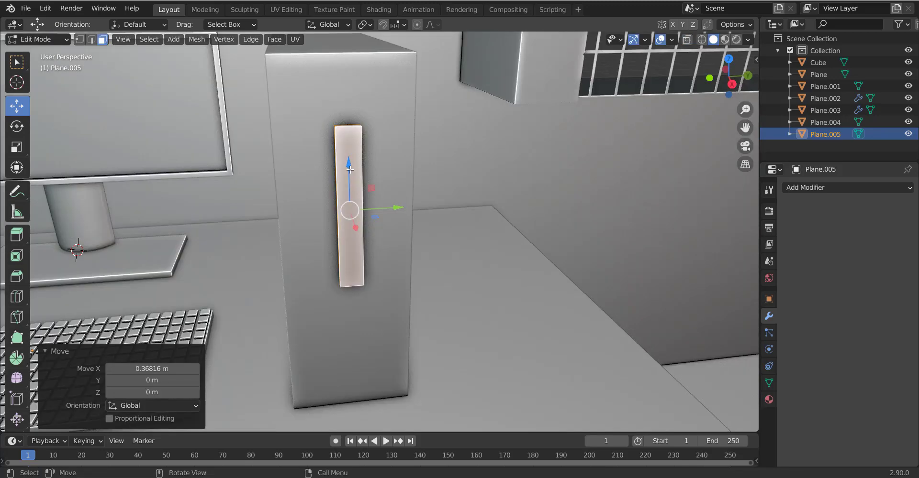
{"action": "mouse_move", "coordinate": [351, 170]}
{"action": "middle_mouse_down"}
{"action": "mouse_move", "coordinate": [347, 225]}
{"action": "mouse_move", "coordinate": [287, 223]}
{"action": "mouse_move", "coordinate": [636, 285]}
{"action": "mouse_move", "coordinate": [472, 261]}
{"action": "mouse_move", "coordinate": [440, 239]}
{"action": "middle_mouse_up"}
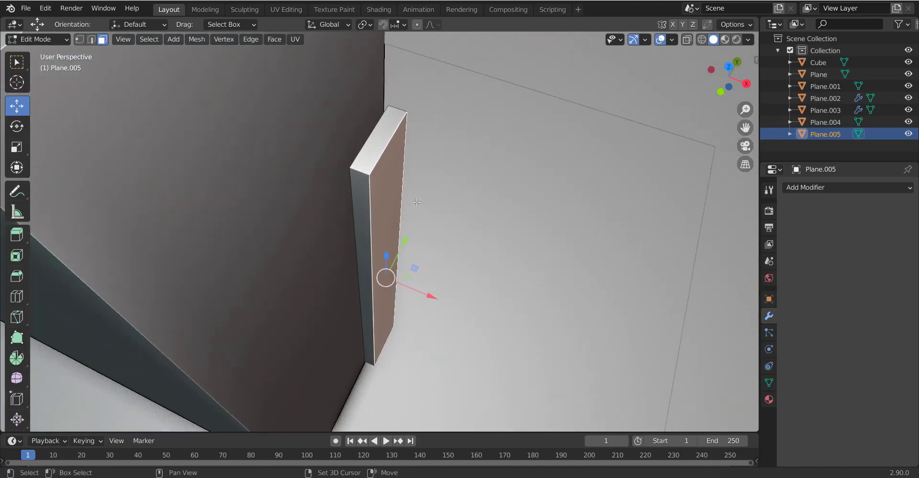
{"action": "scroll", "coordinate": [433, 232], "scroll_direction": "up", "scroll_amount": 2}
{"action": "scroll", "coordinate": [539, 268], "scroll_direction": "down", "scroll_amount": 3}
{"action": "mouse_move", "coordinate": [540, 269]}
{"action": "middle_mouse_down"}
{"action": "mouse_move", "coordinate": [399, 214]}
{"action": "mouse_move", "coordinate": [455, 213]}
{"action": "middle_mouse_up"}
{"action": "scroll", "coordinate": [400, 213], "scroll_direction": "up", "scroll_amount": 2}
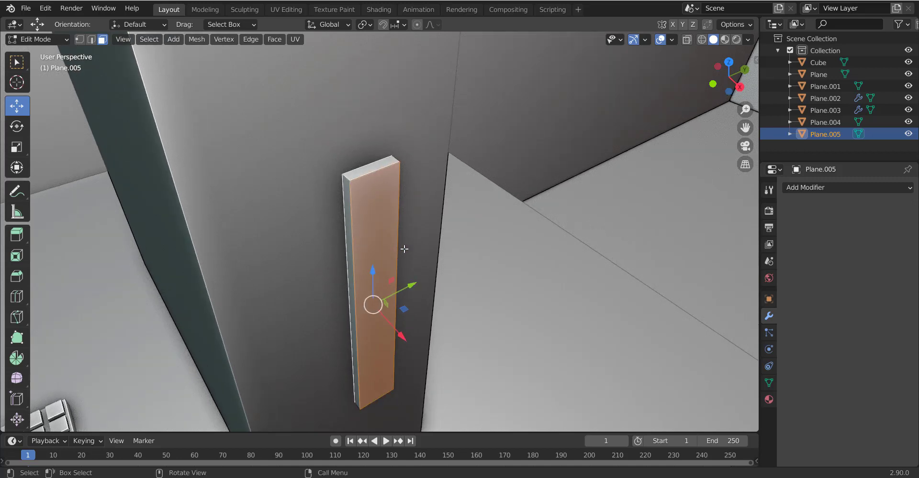
Step: Inset the strip and delete its inner face, leaving a slot frame
{"action": "key", "text": "i"}
{"action": "left_click", "coordinate": [457, 215]}
{"action": "key", "text": "x"}
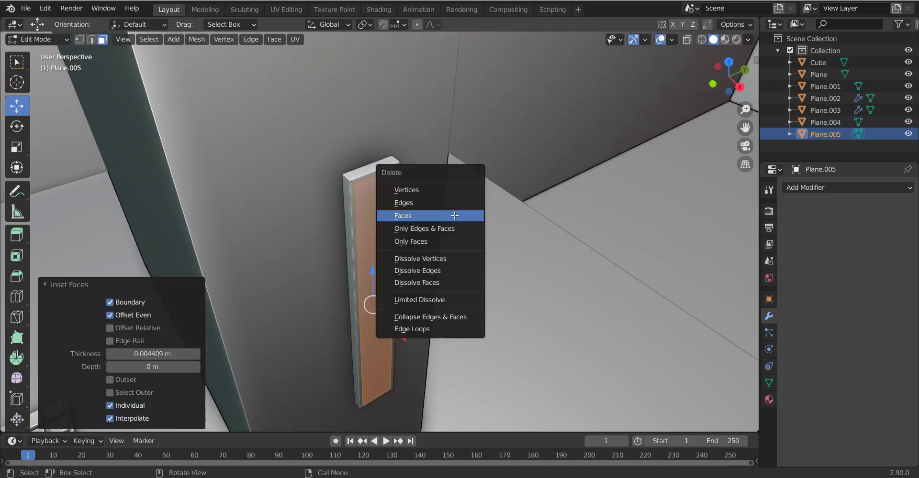
{"action": "left_click", "coordinate": [391, 214]}
{"action": "key", "text": "Tab"}
{"action": "scroll", "coordinate": [391, 217], "scroll_direction": "down", "scroll_amount": 5}
Step: Position the slot frame on the tower front with a vertical move and several X-axis nudges
{"action": "key", "text": "g"}
{"action": "key", "text": "z"}
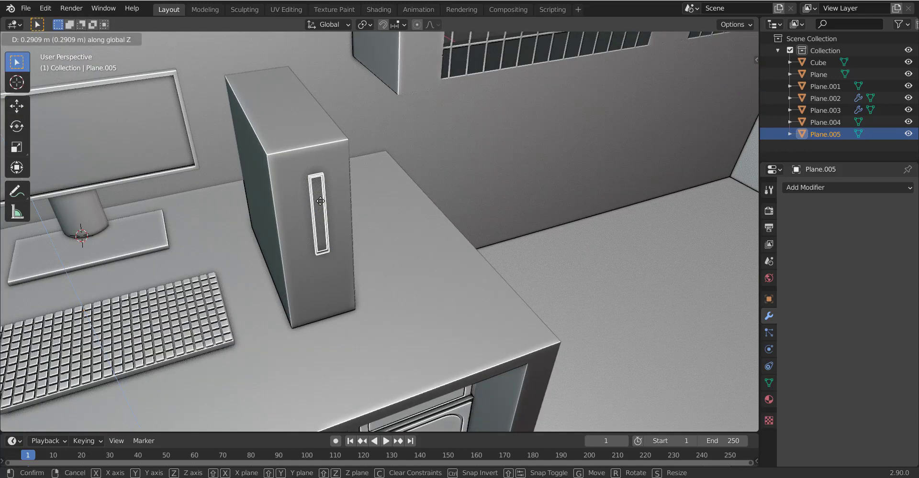
{"action": "left_click", "coordinate": [318, 198]}
{"action": "key", "text": "g"}
{"action": "key", "text": "x"}
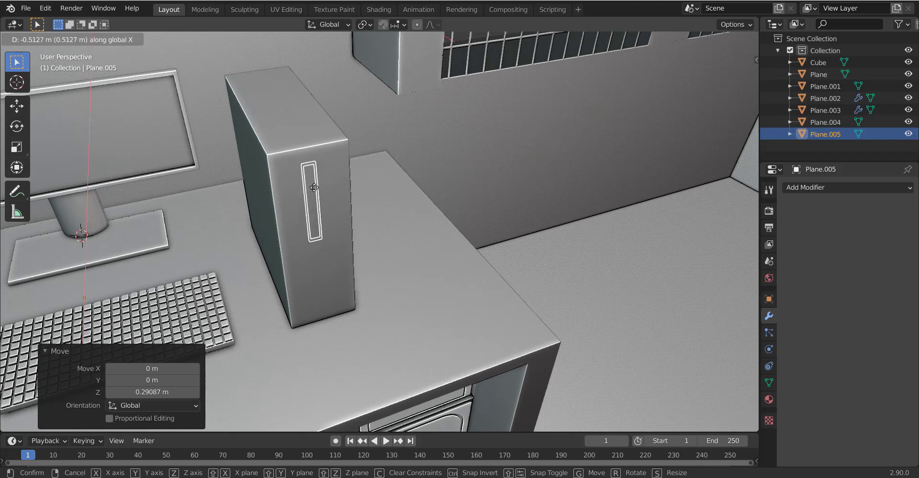
{"action": "left_click", "coordinate": [317, 188]}
{"action": "scroll", "coordinate": [344, 196], "scroll_direction": "up", "scroll_amount": 3}
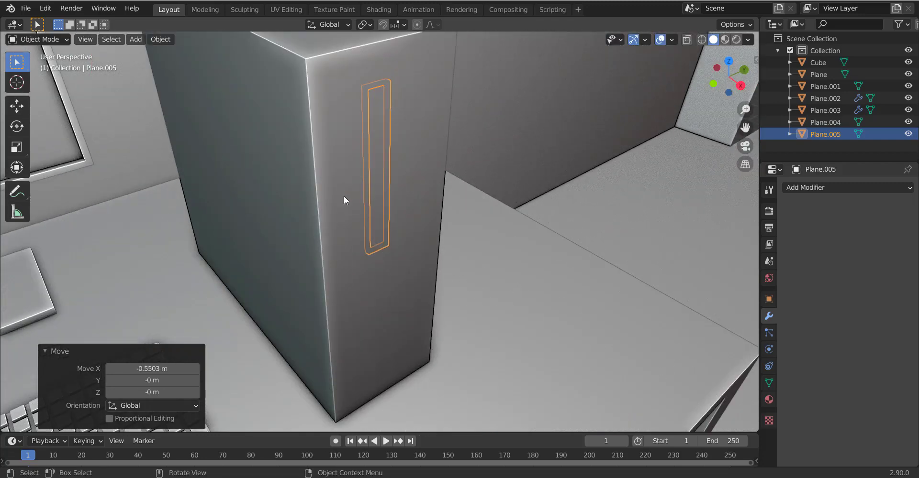
{"action": "key", "text": "g"}
{"action": "key", "text": "x"}
{"action": "left_click", "coordinate": [358, 211]}
{"action": "key", "text": "g"}
{"action": "key", "text": "x"}
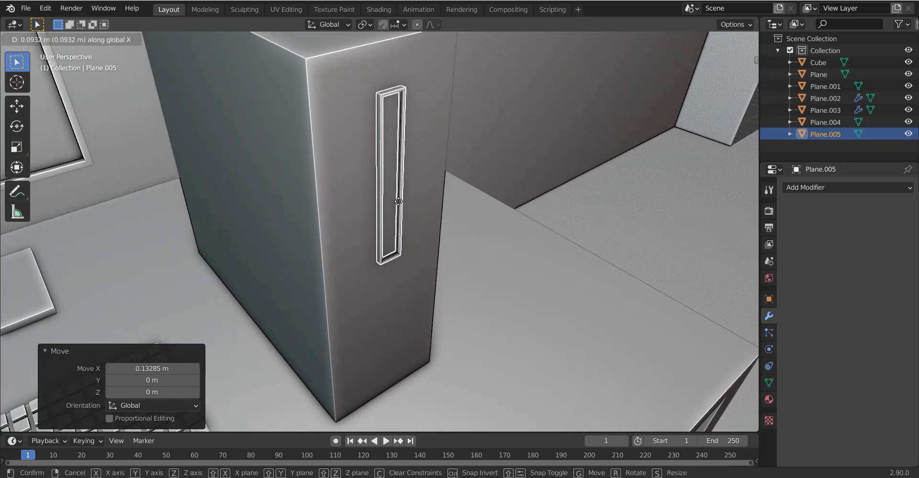
{"action": "left_click", "coordinate": [392, 200]}
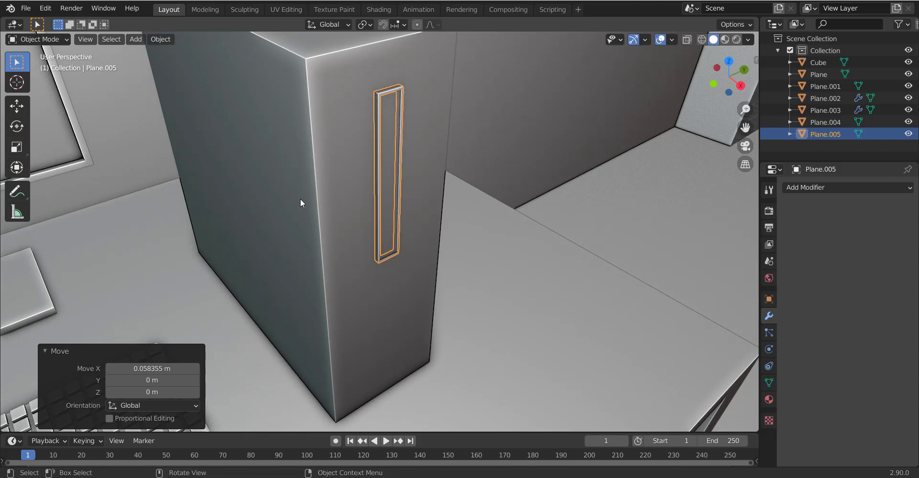
Step: Narrow the slot frame along the X axis in Edit Mode
{"action": "left_click", "coordinate": [301, 200]}
{"action": "left_click", "coordinate": [379, 167]}
{"action": "left_click", "coordinate": [328, 162], "text": "shift"}
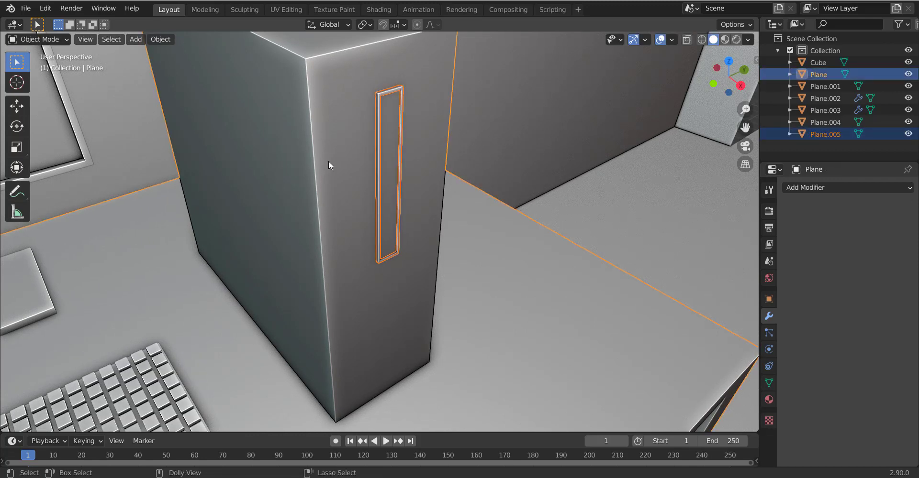
{"action": "left_click", "coordinate": [381, 148]}
{"action": "key", "text": "s"}
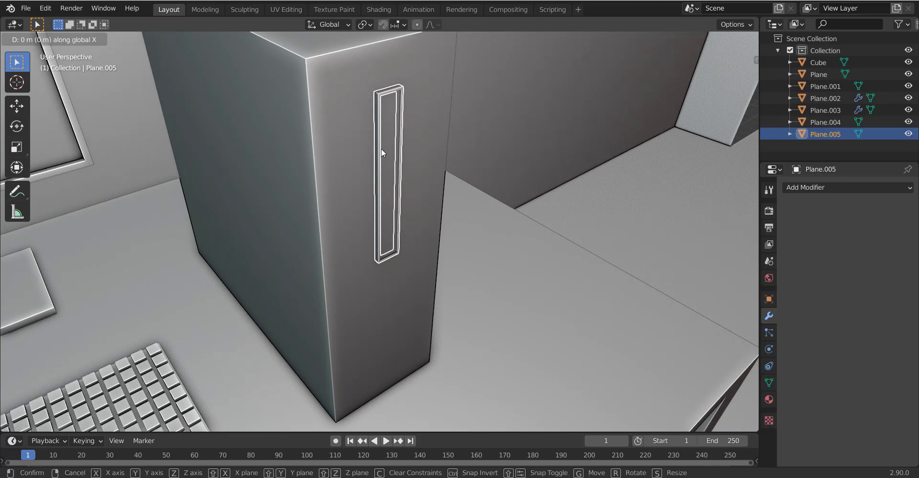
{"action": "key", "text": "x"}
{"action": "right_click", "coordinate": [433, 187]}
{"action": "key", "text": "Tab"}
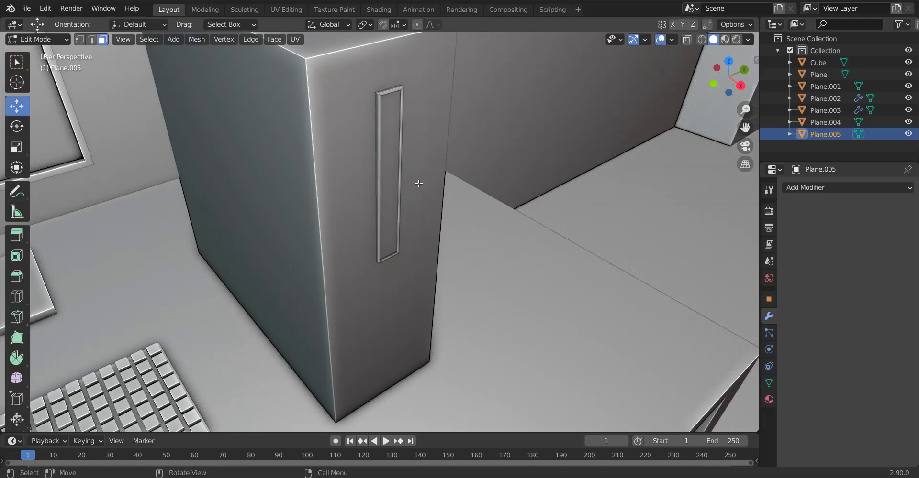
{"action": "key", "text": "s"}
{"action": "key", "text": "x"}
{"action": "left_click", "coordinate": [373, 166]}
{"action": "key", "text": "Tab"}
Step: Join the slot frame into the tower, inspect the result, then undo the join
{"action": "left_click", "coordinate": [352, 155], "text": "shift"}
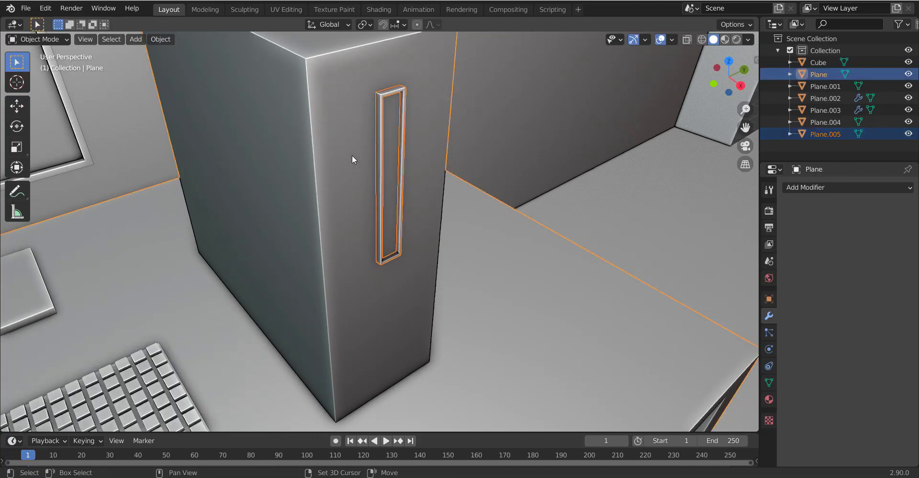
{"action": "key", "text": "ctrl+j"}
{"action": "scroll", "coordinate": [352, 159], "scroll_direction": "down", "scroll_amount": 8}
{"action": "middle_click_drag", "start_coordinate": [351, 159], "coordinate": [305, 167]}
{"action": "scroll", "coordinate": [306, 168], "scroll_direction": "up", "scroll_amount": 8}
{"action": "key", "text": "ctrl+z"}
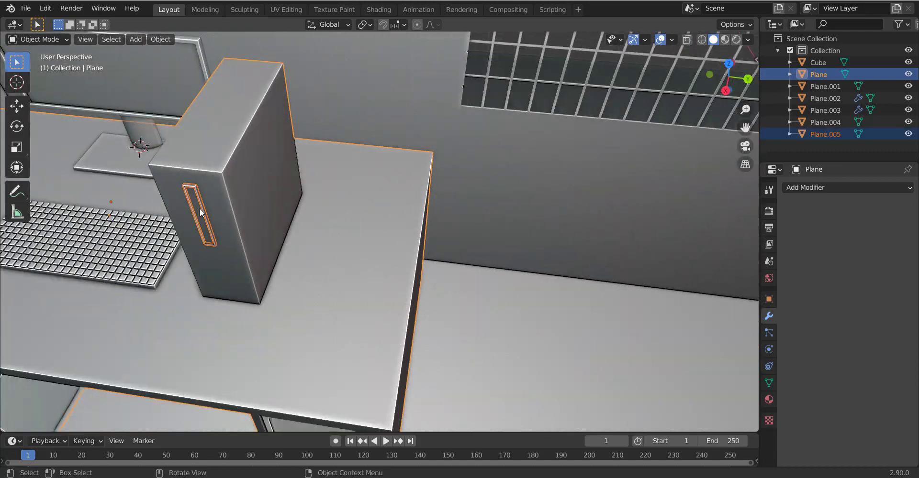
{"action": "scroll", "coordinate": [242, 205], "scroll_direction": "up", "scroll_amount": 5}
{"action": "scroll", "coordinate": [224, 199], "scroll_direction": "down", "scroll_amount": 5}
{"action": "mouse_move", "coordinate": [255, 197]}
{"action": "middle_mouse_down"}
{"action": "mouse_move", "coordinate": [242, 184]}
{"action": "mouse_move", "coordinate": [273, 185]}
{"action": "middle_mouse_up"}
Step: Delete the separate slot frame object Plane.005
{"action": "key", "text": "Tab"}
{"action": "scroll", "coordinate": [257, 179], "scroll_direction": "up", "scroll_amount": 4}
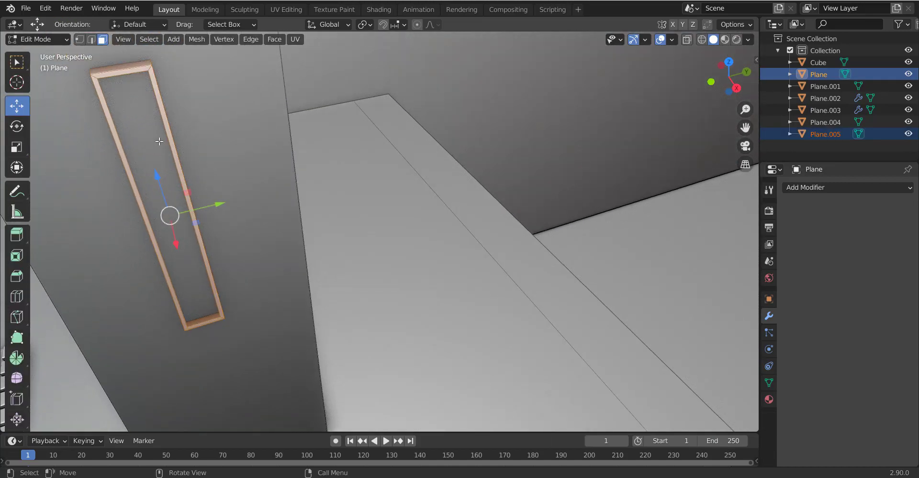
{"action": "key", "text": "Tab"}
{"action": "scroll", "coordinate": [165, 140], "scroll_direction": "down", "scroll_amount": 3}
{"action": "left_click", "coordinate": [241, 142]}
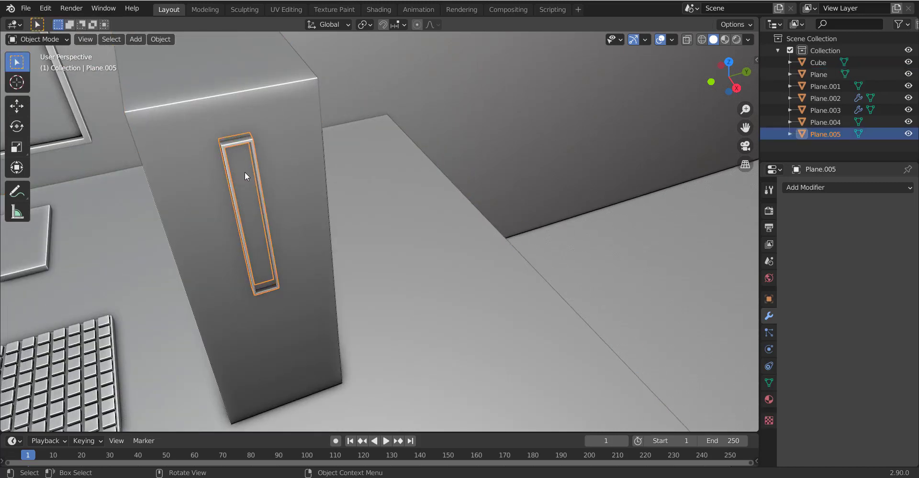
{"action": "key", "text": "Delete"}
{"action": "left_click", "coordinate": [251, 179]}
Step: Inset the tower's front face and shape the inner face into a shorter slot area
{"action": "key", "text": "Tab"}
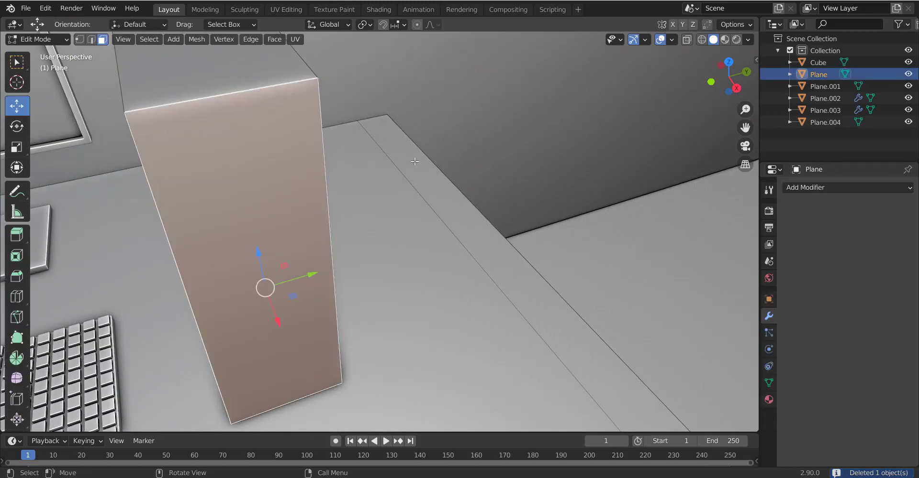
{"action": "key", "text": "i"}
{"action": "left_click", "coordinate": [385, 190]}
{"action": "key", "text": "s"}
{"action": "key", "text": "z"}
{"action": "left_click", "coordinate": [369, 191]}
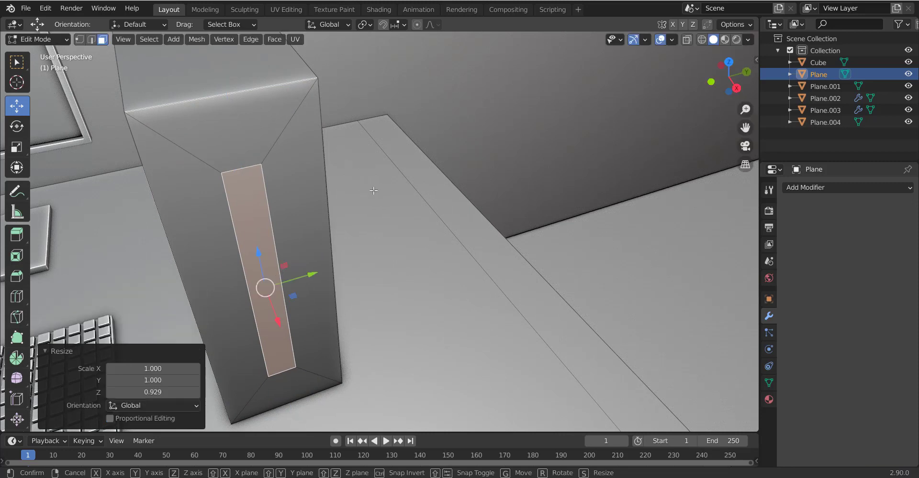
{"action": "key", "text": "g"}
{"action": "key", "text": "z"}
{"action": "left_click", "coordinate": [365, 170]}
{"action": "key", "text": "s"}
{"action": "key", "text": "z"}
{"action": "left_click", "coordinate": [364, 170]}
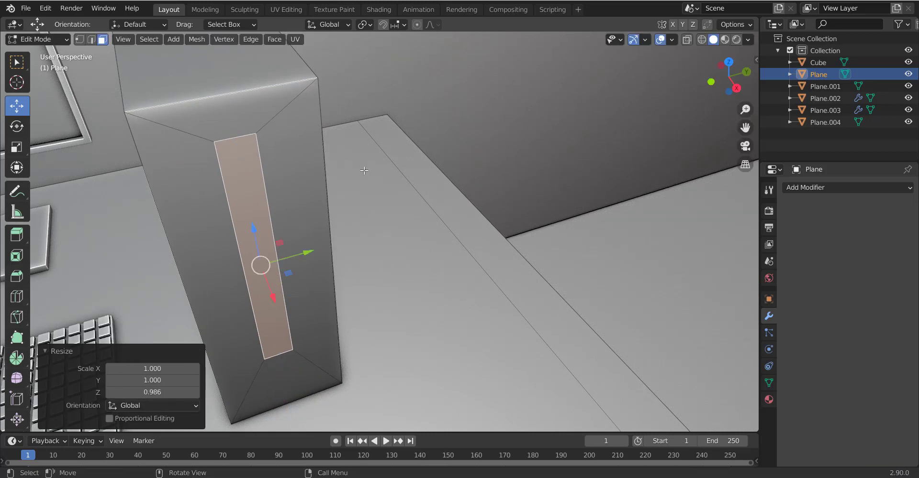
Step: Add a thin 0.008668 m inset rim, delete faces to open the slot, and select the hole's edge loop
{"action": "key", "text": "g"}
{"action": "key", "text": "z"}
{"action": "left_click", "coordinate": [359, 154]}
{"action": "key", "text": "i"}
{"action": "left_click", "coordinate": [385, 134]}
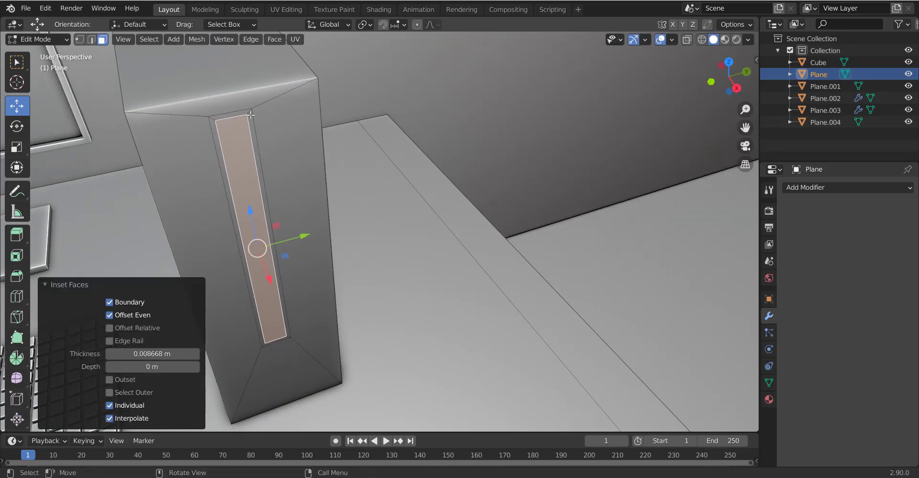
{"action": "key", "text": "ctrl+KP_Add"}
{"action": "key", "text": "x"}
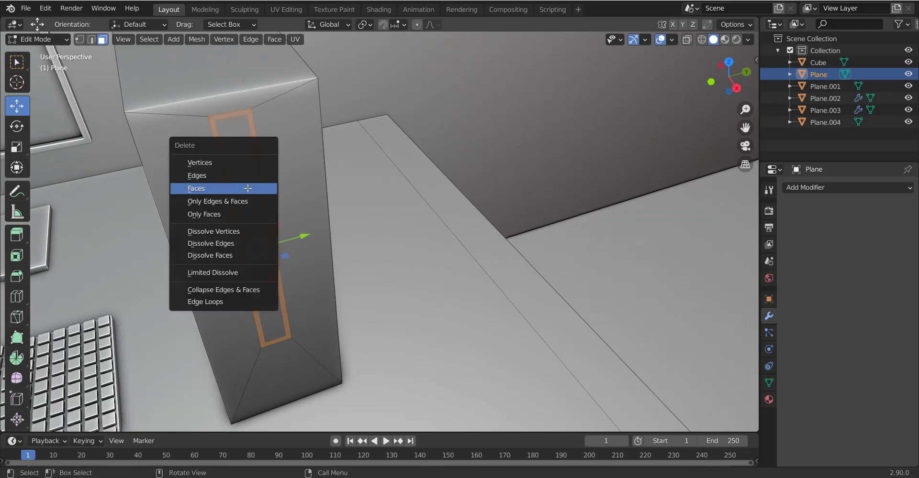
{"action": "left_click", "coordinate": [248, 191]}
{"action": "left_click", "coordinate": [273, 188], "text": "alt"}
{"action": "key", "text": "alt+e"}
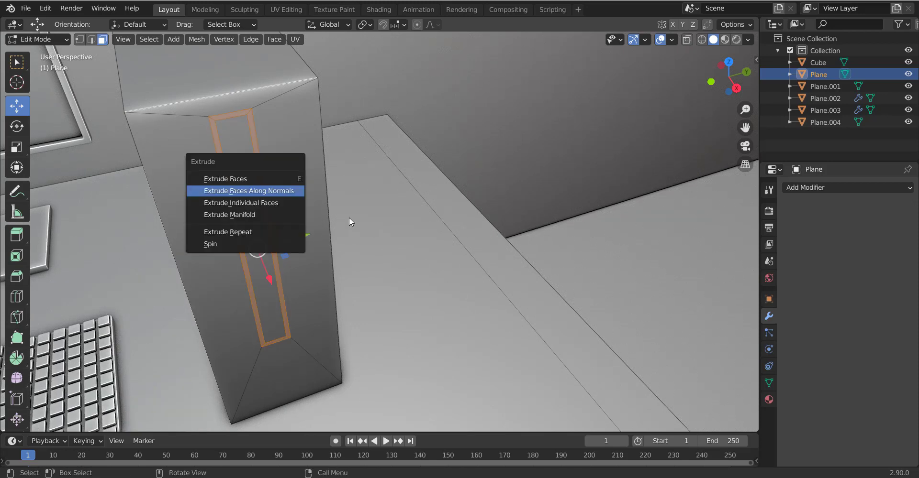
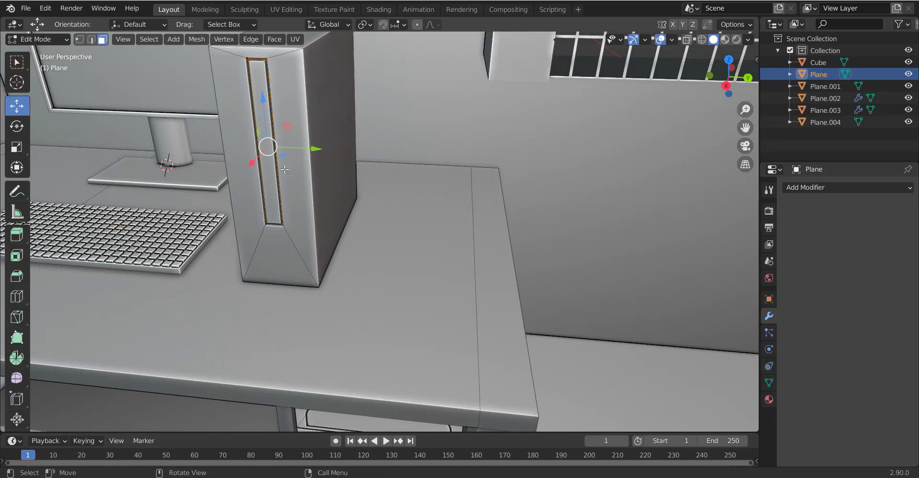
Step: Isolate the computer tower's narrow front slot face by growing and trimming the face selection
{"action": "key", "text": "ctrl+KP_Add"}
{"action": "key", "text": "ctrl+KP_Add"}
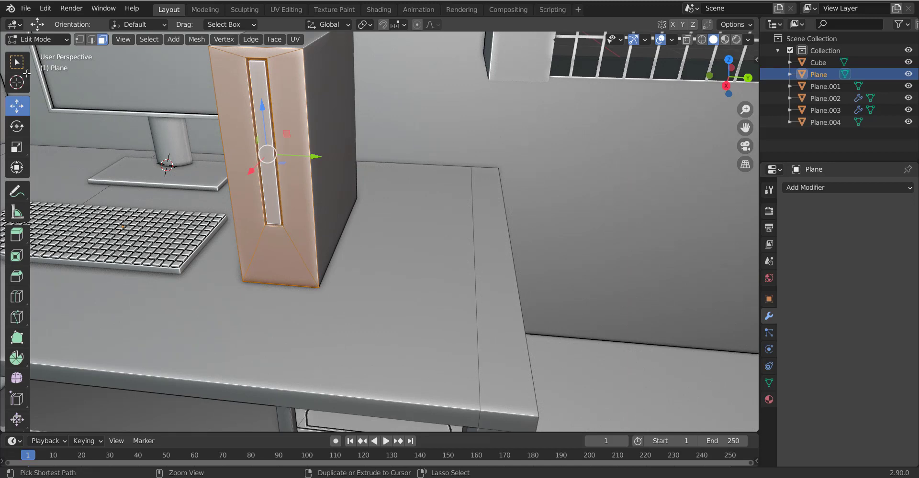
{"action": "left_click", "coordinate": [29, 67], "text": "ctrl"}
{"action": "left_click", "coordinate": [22, 67]}
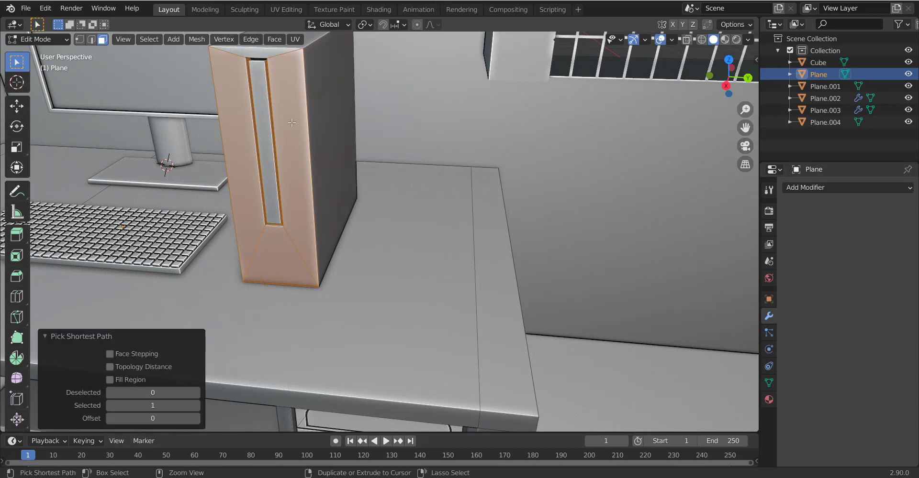
{"action": "key", "text": "ctrl+z"}
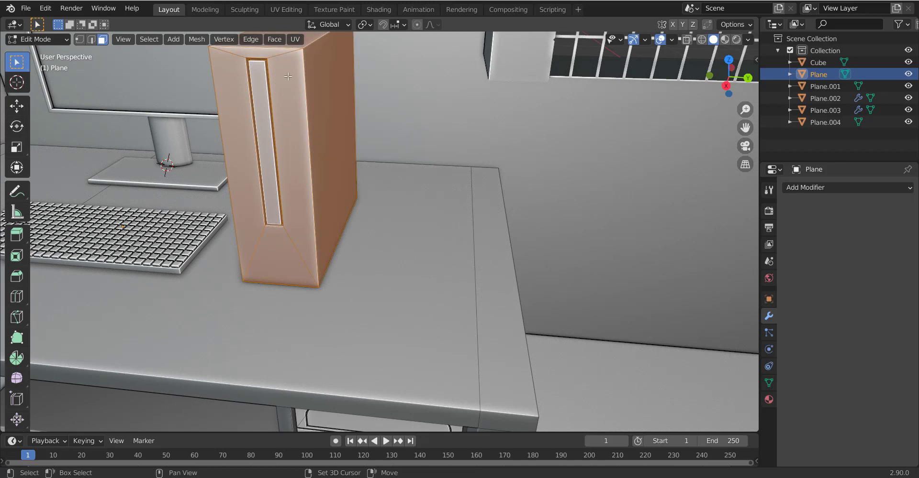
{"action": "middle_click_drag", "start_coordinate": [260, 48], "coordinate": [372, 220]}
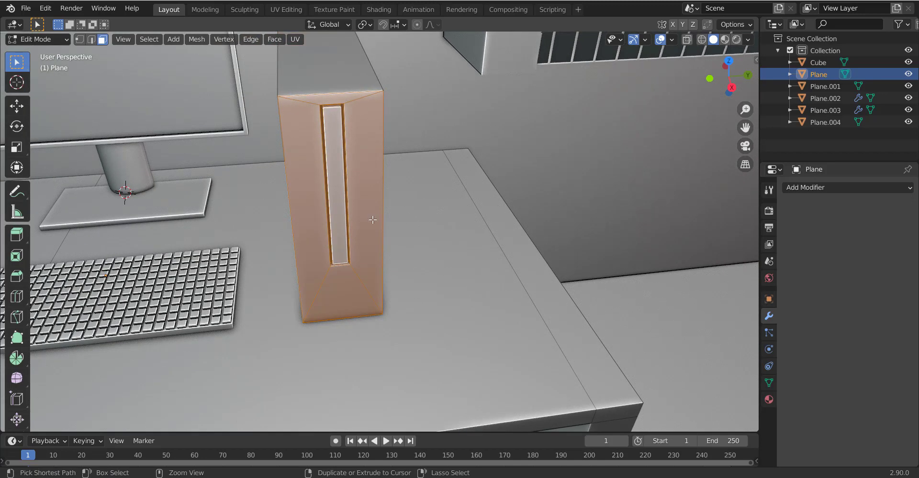
{"action": "key", "text": "ctrl+z"}
Step: Slide the slot face along Y into its recessed position and leave Edit Mode
{"action": "key", "text": "g"}
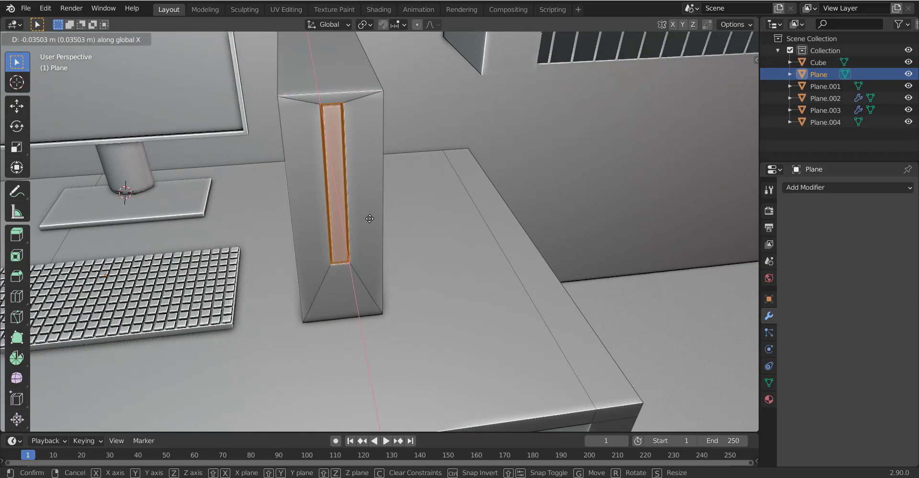
{"action": "key", "text": "y"}
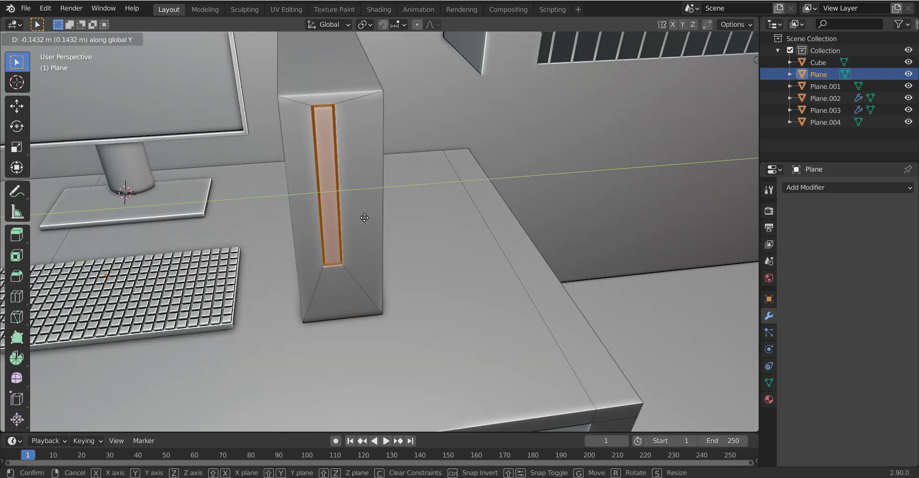
{"action": "left_click", "coordinate": [361, 211]}
{"action": "key", "text": "Tab"}
{"action": "scroll", "coordinate": [292, 154], "scroll_direction": "down", "scroll_amount": 4}
{"action": "middle_click_drag", "start_coordinate": [292, 154], "coordinate": [251, 159]}
Step: Select the room Cube, toggle its Edit Mode on and off, then add a new mesh plane
{"action": "scroll", "coordinate": [369, 202], "scroll_direction": "up", "scroll_amount": 4}
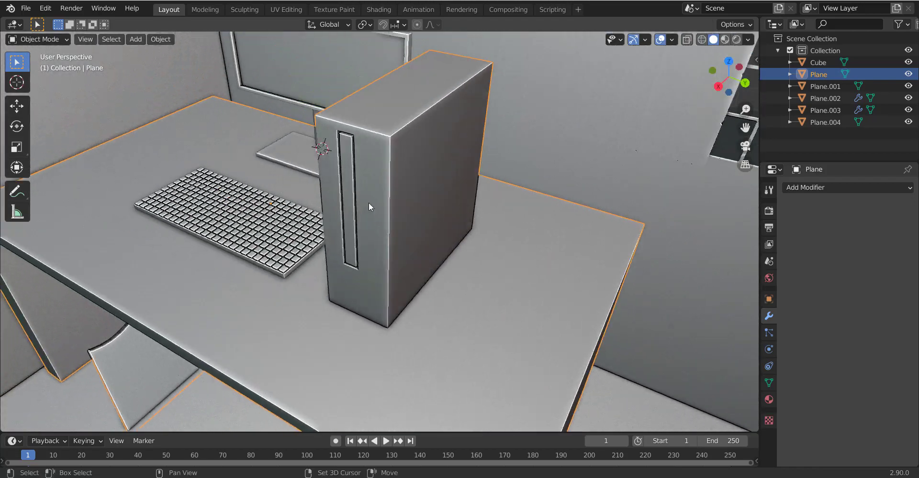
{"action": "scroll", "coordinate": [338, 204], "scroll_direction": "down", "scroll_amount": 5}
{"action": "middle_click_drag", "start_coordinate": [337, 203], "coordinate": [383, 199], "text": "shift"}
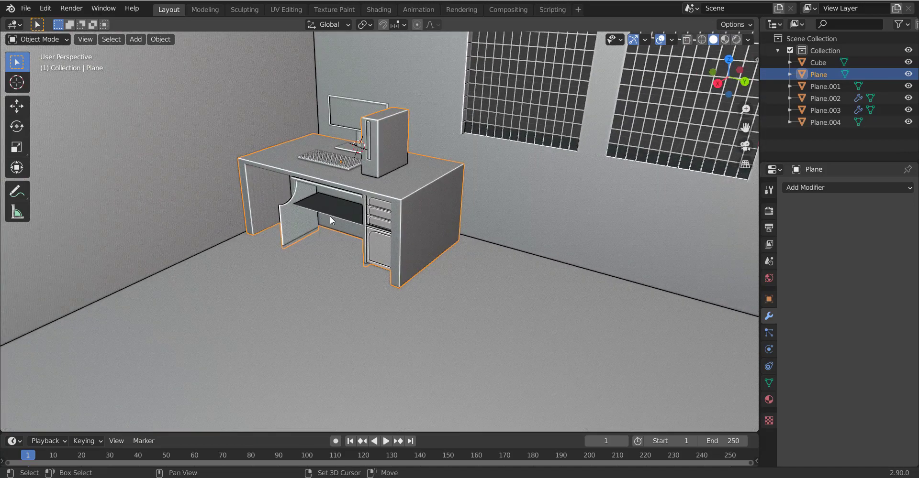
{"action": "scroll", "coordinate": [470, 221], "scroll_direction": "down", "scroll_amount": 5}
{"action": "scroll", "coordinate": [472, 236], "scroll_direction": "up", "scroll_amount": 4}
{"action": "left_click", "coordinate": [476, 355]}
{"action": "key", "text": "Tab"}
{"action": "mouse_move", "coordinate": [475, 354]}
{"action": "middle_mouse_down"}
{"action": "mouse_move", "coordinate": [445, 312]}
{"action": "mouse_move", "coordinate": [374, 276]}
{"action": "mouse_move", "coordinate": [395, 308]}
{"action": "mouse_move", "coordinate": [387, 326]}
{"action": "mouse_move", "coordinate": [340, 328]}
{"action": "mouse_move", "coordinate": [450, 329]}
{"action": "middle_mouse_up"}
{"action": "key", "text": "Tab"}
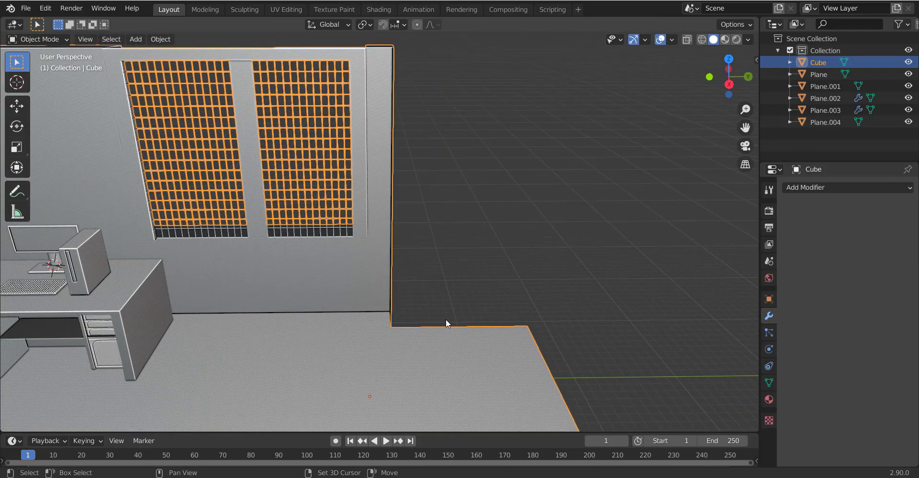
{"action": "key", "text": "shift+a"}
{"action": "left_click", "coordinate": [512, 237]}
Step: Enlarge the new plane, stretch it along Y and shift it along Y
{"action": "key", "text": "s"}
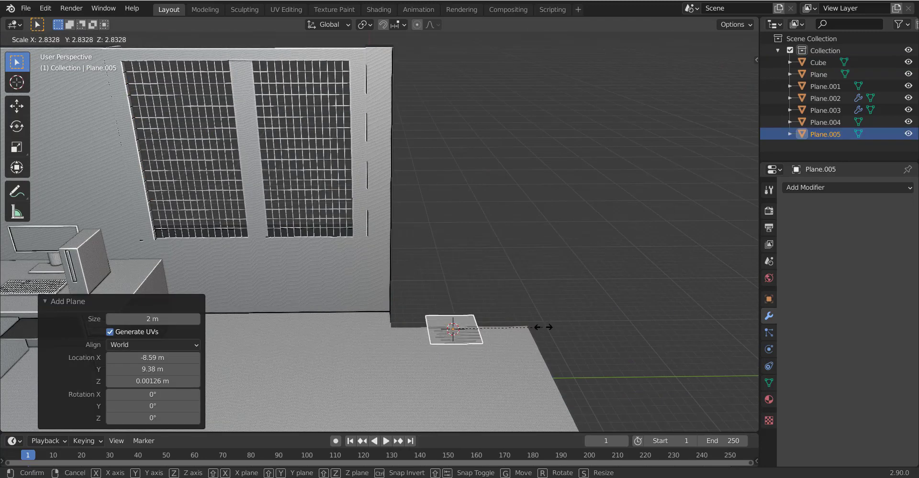
{"action": "left_click", "coordinate": [570, 332]}
{"action": "key", "text": "s"}
{"action": "key", "text": "x"}
{"action": "key", "text": "y"}
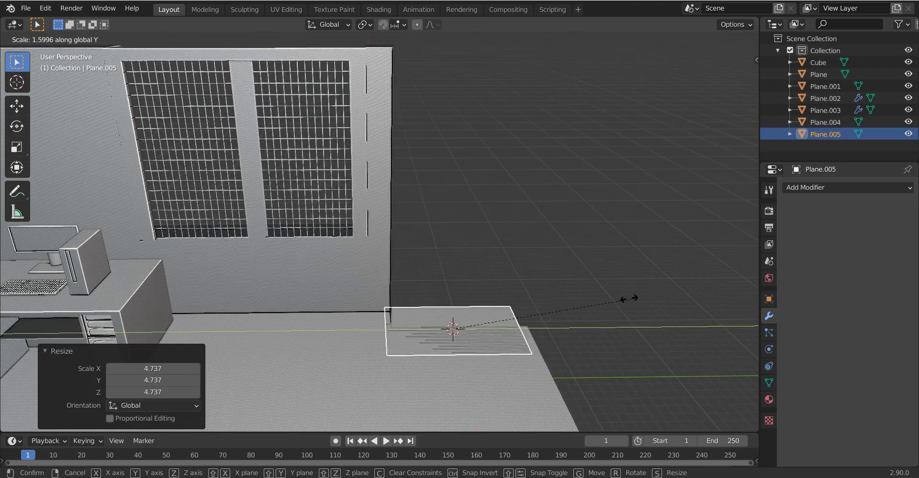
{"action": "left_click", "coordinate": [624, 298]}
{"action": "key", "text": "g"}
{"action": "key", "text": "y"}
{"action": "left_click", "coordinate": [607, 299]}
Step: Fine-tune the plane on Y: scale 1.168, move 0.5452 m, scale 1.025, small shift
{"action": "key", "text": "s"}
{"action": "key", "text": "y"}
{"action": "left_click", "coordinate": [630, 295]}
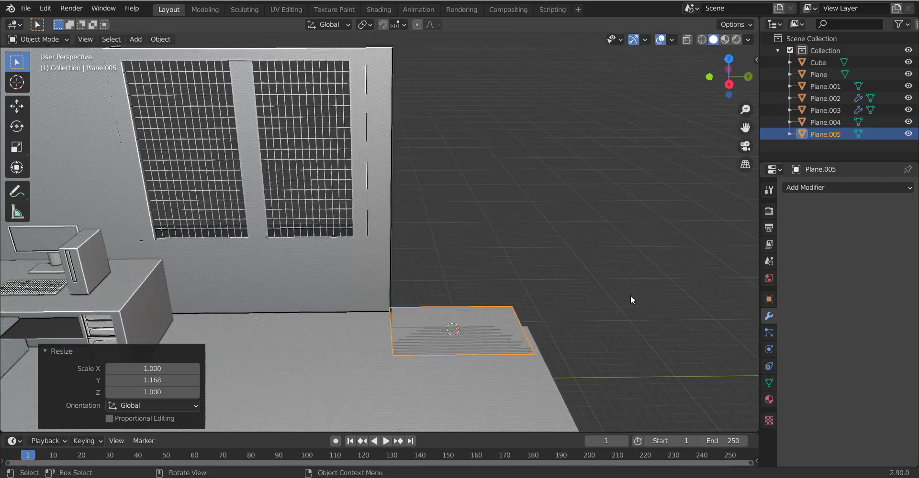
{"action": "key", "text": "g"}
{"action": "key", "text": "y"}
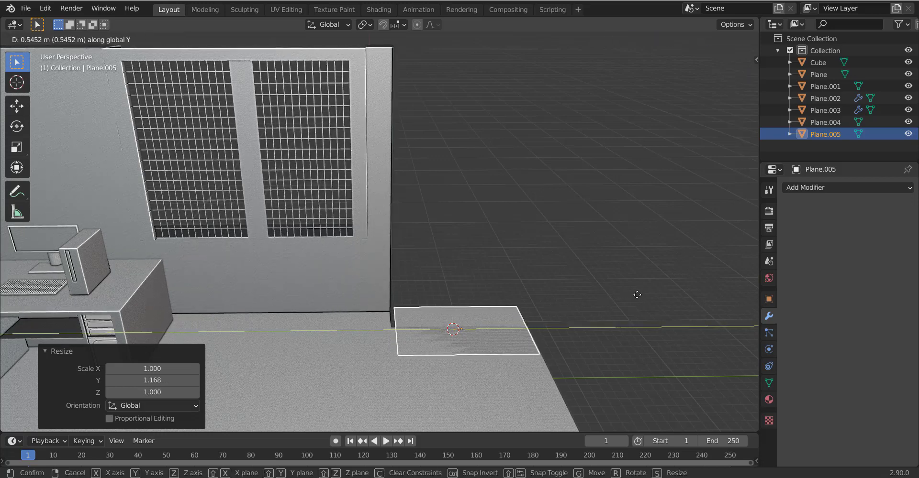
{"action": "left_click", "coordinate": [637, 294]}
{"action": "key", "text": "s"}
{"action": "key", "text": "y"}
{"action": "left_click", "coordinate": [641, 291]}
{"action": "key", "text": "g"}
{"action": "key", "text": "y"}
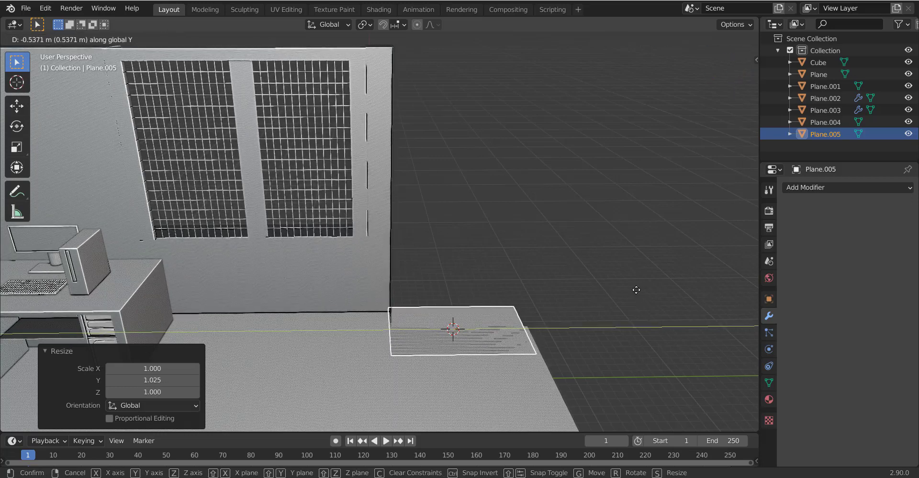
{"action": "left_click", "coordinate": [632, 321]}
Step: Narrow the plane along X into a strip and stretch it up along Z into a panel
{"action": "key", "text": "s"}
{"action": "key", "text": "x"}
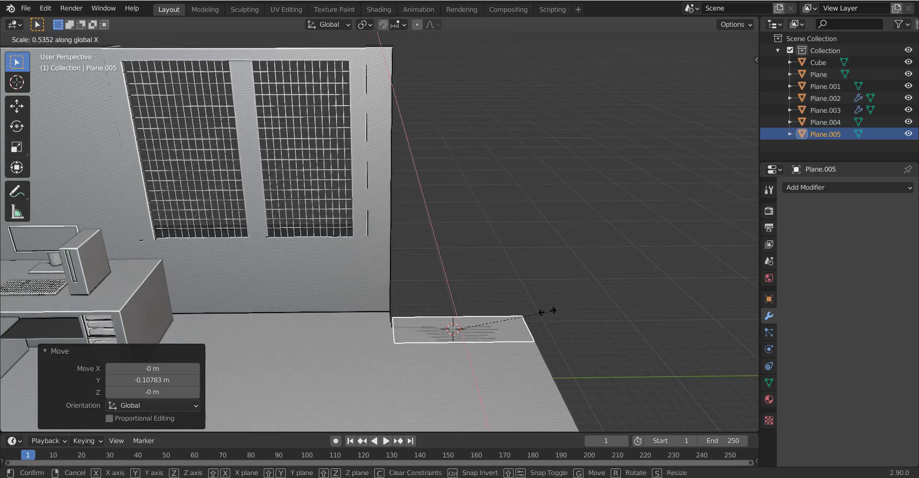
{"action": "left_click", "coordinate": [497, 319]}
{"action": "key", "text": "s"}
{"action": "key", "text": "z"}
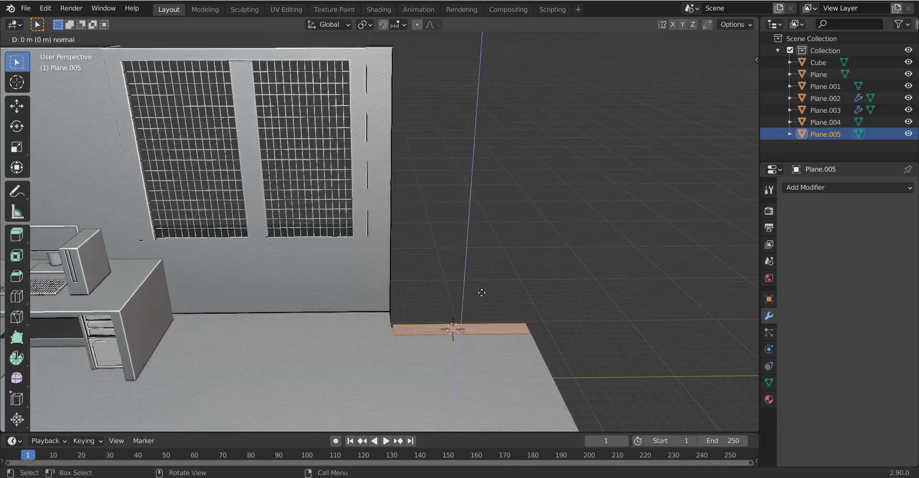
{"action": "left_click", "coordinate": [477, 66]}
{"action": "mouse_move", "coordinate": [477, 116]}
{"action": "middle_mouse_down"}
{"action": "mouse_move", "coordinate": [269, 222]}
{"action": "mouse_move", "coordinate": [234, 223]}
{"action": "mouse_move", "coordinate": [254, 214]}
{"action": "middle_mouse_up"}
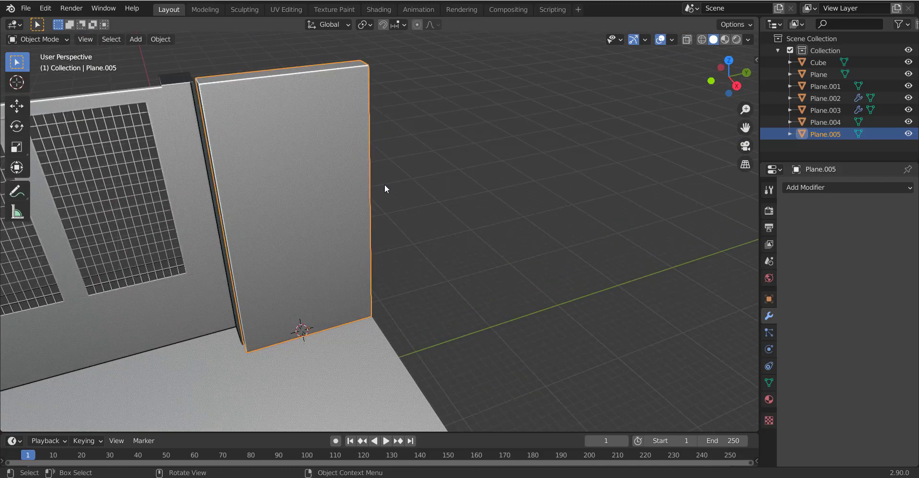
Step: In Edit Mode, move the panel geometry and shrink the face to 0.233, then 0.318 along Y
{"action": "key", "text": "Tab"}
{"action": "key", "text": "a"}
{"action": "key", "text": "g"}
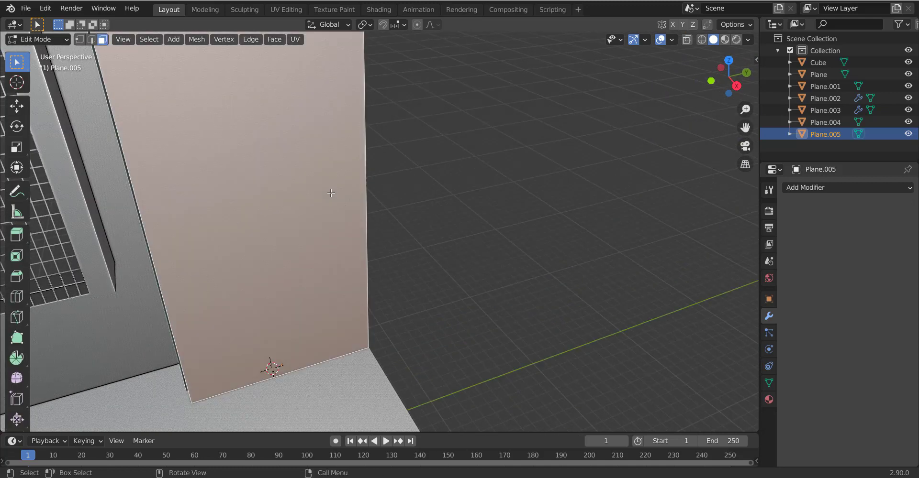
{"action": "left_click", "coordinate": [438, 186]}
{"action": "key", "text": "s"}
{"action": "left_click", "coordinate": [308, 154]}
{"action": "key", "text": "s"}
{"action": "key", "text": "x"}
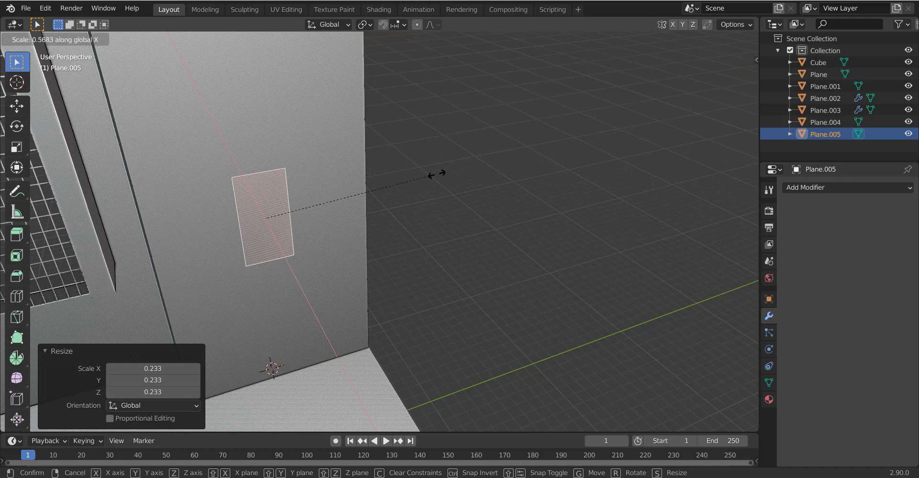
{"action": "key", "text": "y"}
{"action": "left_click", "coordinate": [343, 190]}
Step: Raise the small face 2.3623 m on Z, scale it to 0.847 and extrude it into a box
{"action": "key", "text": "g"}
{"action": "key", "text": "y"}
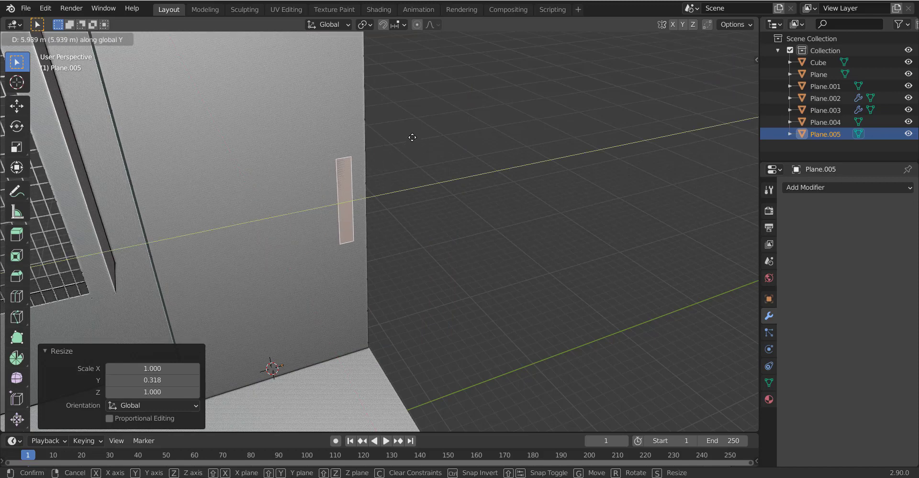
{"action": "key", "text": "z"}
{"action": "left_click", "coordinate": [411, 153]}
{"action": "key", "text": "s"}
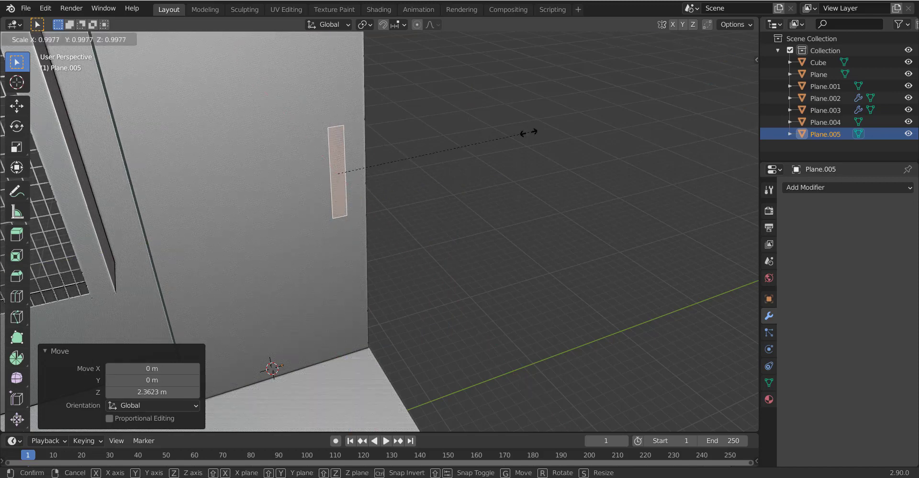
{"action": "left_click", "coordinate": [500, 139]}
{"action": "middle_click_drag", "start_coordinate": [499, 139], "coordinate": [441, 164]}
{"action": "scroll", "coordinate": [372, 225], "scroll_direction": "up", "scroll_amount": 3}
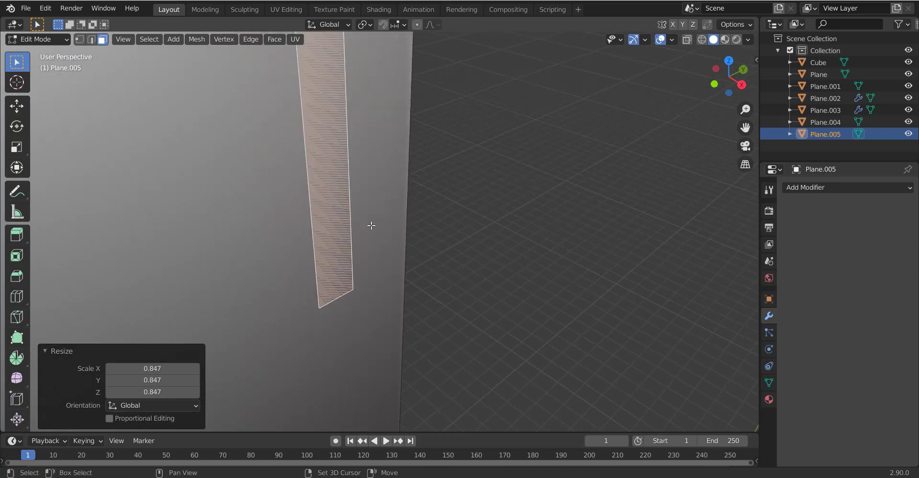
{"action": "scroll", "coordinate": [371, 226], "scroll_direction": "down", "scroll_amount": 2}
{"action": "key", "text": "e"}
{"action": "left_click", "coordinate": [411, 234]}
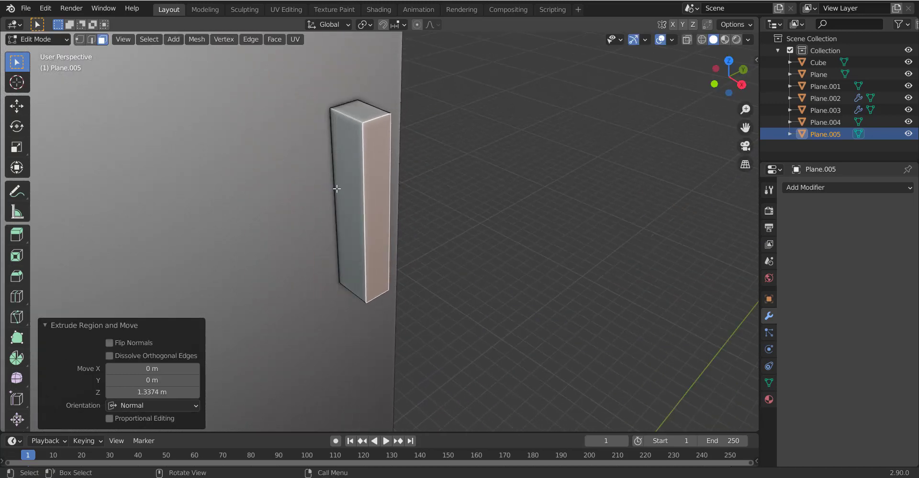
Step: Inset the box's front face with a thin border, narrow it to 0.541 on X and shift it
{"action": "left_click", "coordinate": [342, 187]}
{"action": "middle_click_drag", "start_coordinate": [392, 165], "coordinate": [244, 185], "text": "shift"}
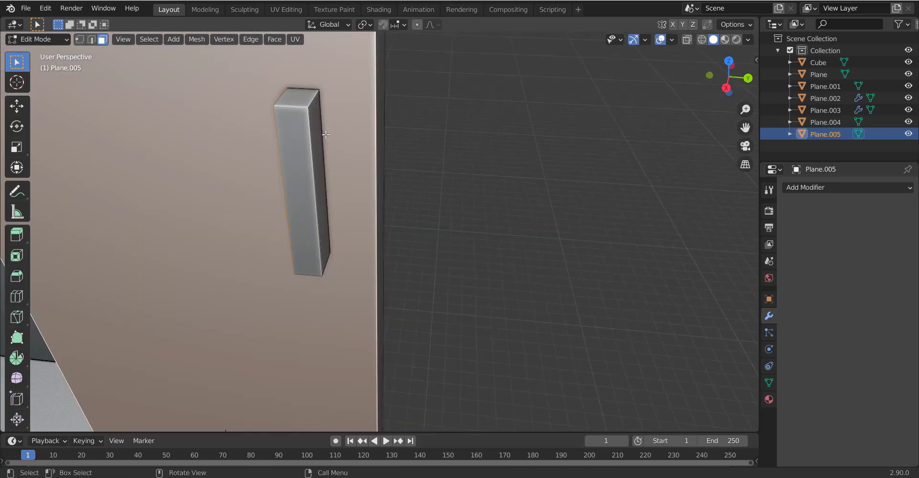
{"action": "left_click", "coordinate": [318, 134]}
{"action": "middle_click_drag", "start_coordinate": [317, 133], "coordinate": [528, 102], "text": "shift"}
{"action": "key", "text": "i"}
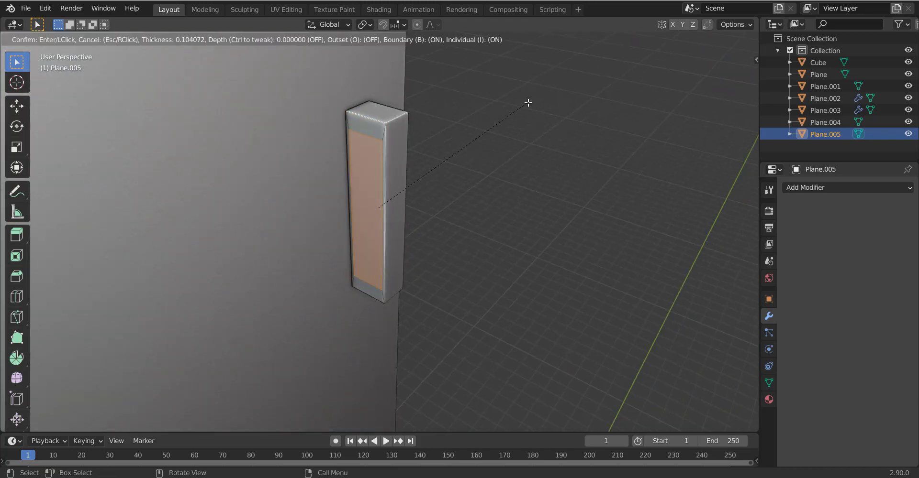
{"action": "left_click", "coordinate": [494, 126]}
{"action": "key", "text": "s"}
{"action": "key", "text": "x"}
{"action": "left_click", "coordinate": [464, 160]}
{"action": "key", "text": "g"}
{"action": "key", "text": "x"}
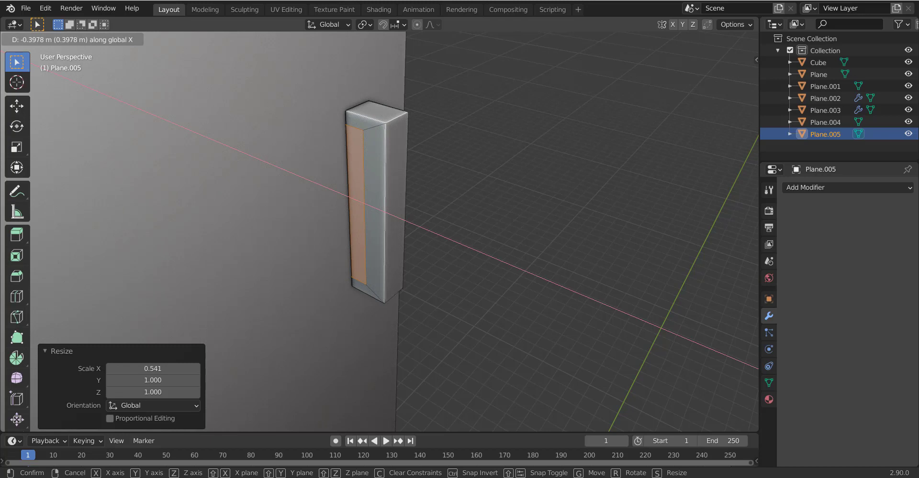
{"action": "left_click", "coordinate": [473, 157]}
Step: Widen the inset face to 1.271 on X, shift it 0.084734 m and resize it again
{"action": "key", "text": "s"}
{"action": "key", "text": "x"}
{"action": "left_click", "coordinate": [503, 158]}
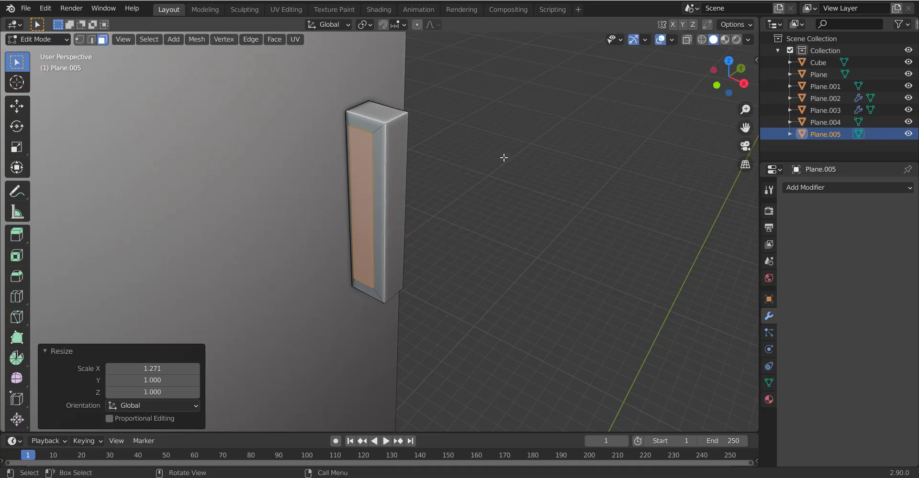
{"action": "key", "text": "g"}
{"action": "key", "text": "x"}
{"action": "left_click", "coordinate": [512, 161]}
{"action": "key", "text": "s"}
{"action": "key", "text": "x"}
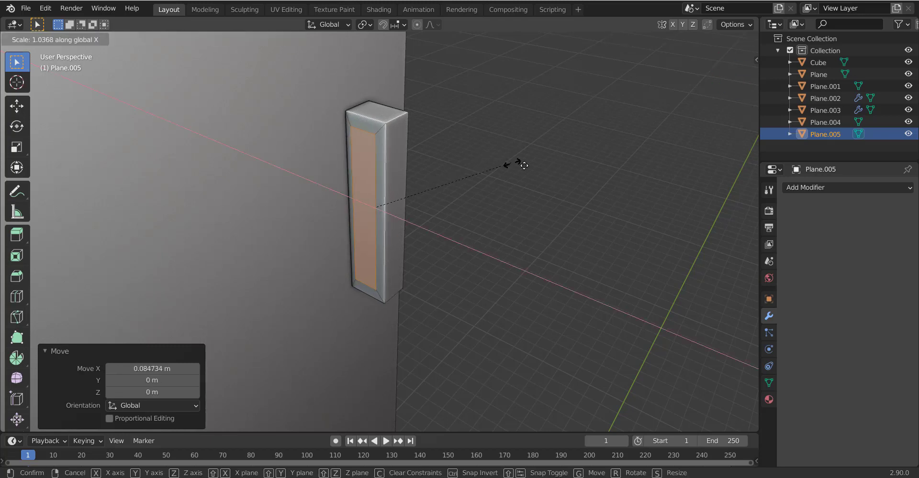
{"action": "left_click", "coordinate": [532, 166]}
Step: Delete the inset face to hollow the handle frame, then fill the open front
{"action": "key", "text": "x"}
{"action": "left_click", "coordinate": [528, 170]}
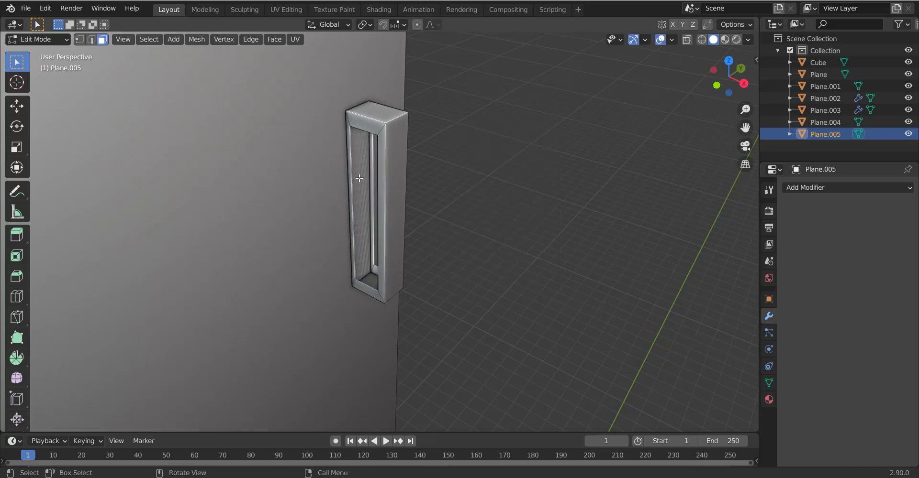
{"action": "middle_click_drag", "start_coordinate": [526, 169], "coordinate": [406, 268]}
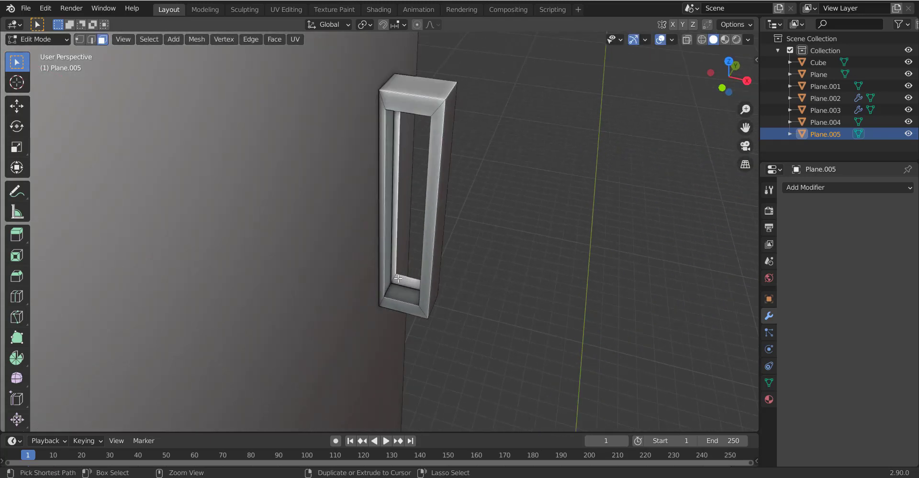
{"action": "key", "text": "alt+e"}
{"action": "left_click", "coordinate": [431, 235]}
{"action": "key", "text": "Escape"}
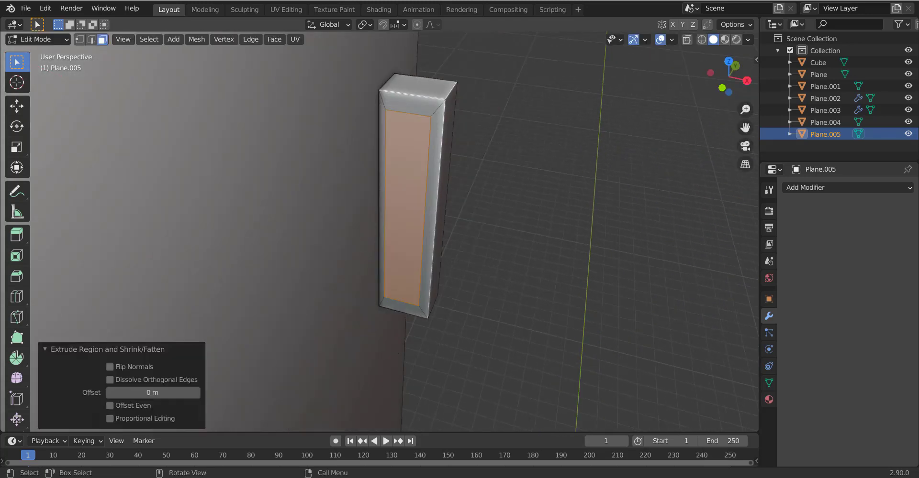
Step: Narrow the inner face along Y and bevel the handle's right edges
{"action": "key", "text": "s"}
{"action": "key", "text": "x"}
{"action": "key", "text": "y"}
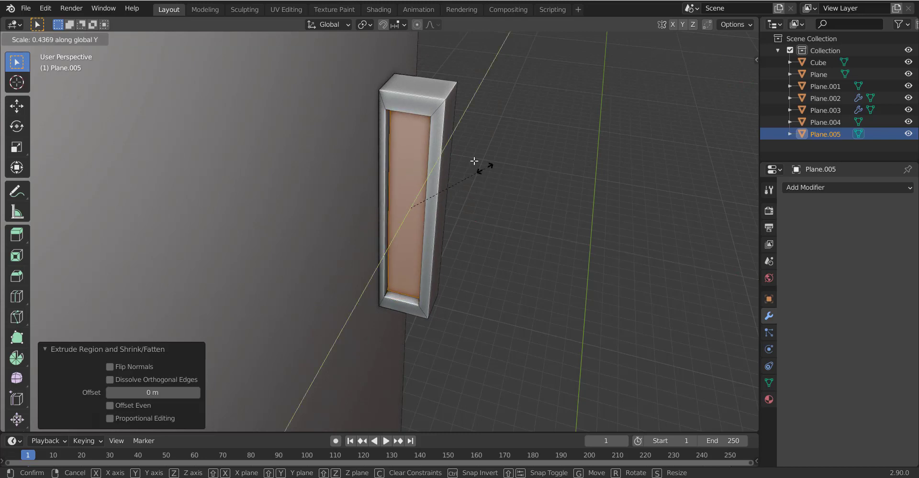
{"action": "left_click", "coordinate": [474, 161]}
{"action": "left_click", "coordinate": [444, 131]}
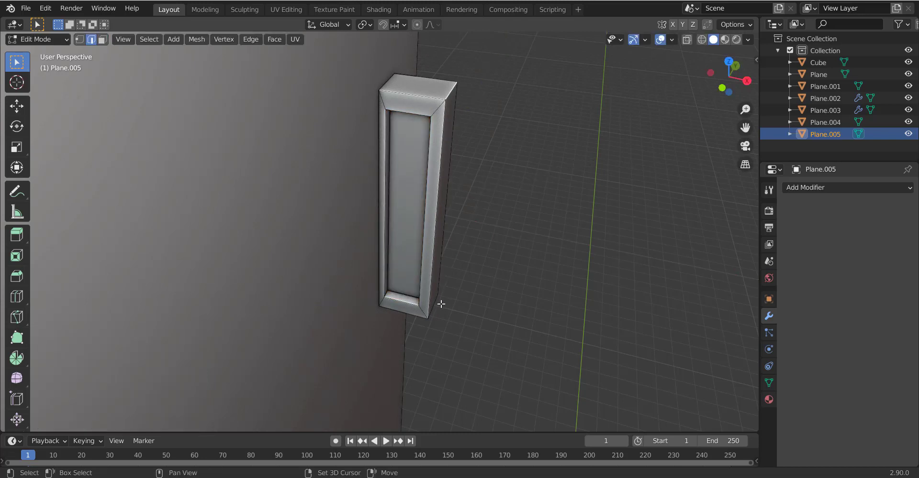
{"action": "key", "text": "ctrl+b"}
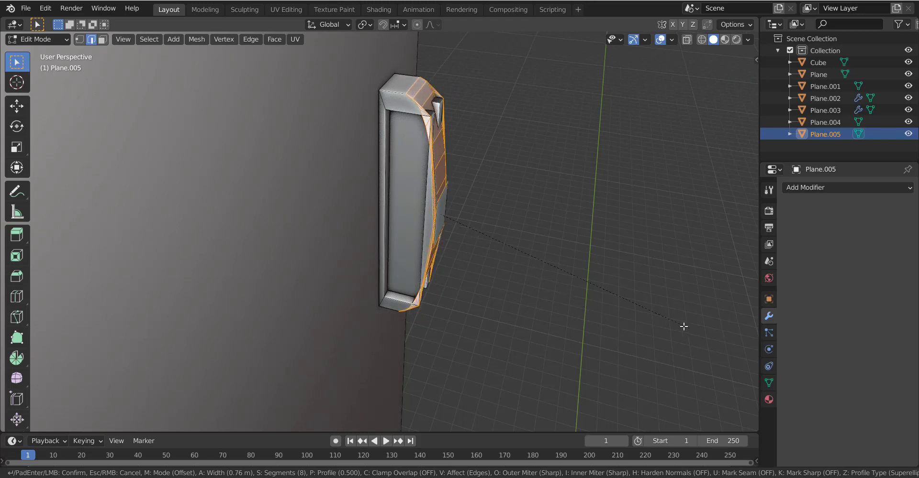
{"action": "left_click", "coordinate": [628, 292]}
Step: Separate the handle geometry into its own object, Plane.006, and return to Object Mode
{"action": "middle_click_drag", "start_coordinate": [562, 277], "coordinate": [375, 192]}
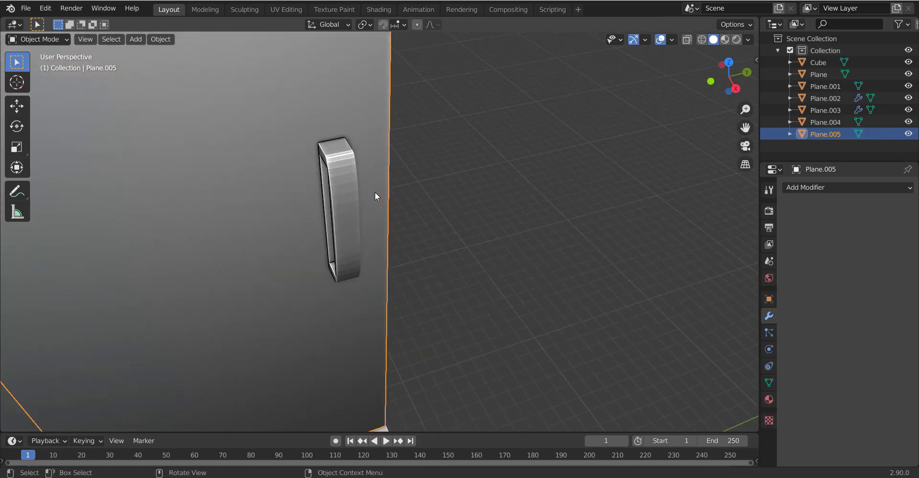
{"action": "key", "text": "alt+a"}
{"action": "key", "text": "a"}
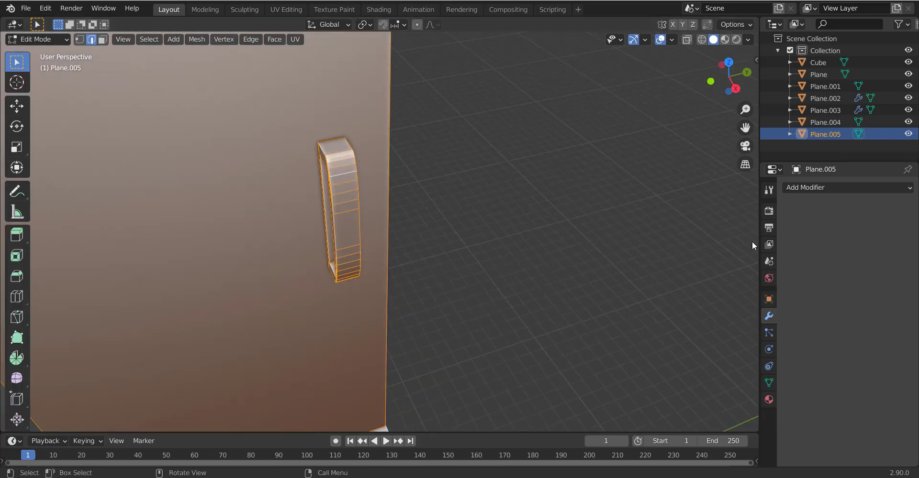
{"action": "key", "text": "alt+a"}
{"action": "key", "text": "a"}
{"action": "key", "text": "Tab"}
{"action": "key", "text": "shift+d"}
Step: Shade the handle smooth with Auto Smooth at 45°, then view the door frontally
{"action": "right_click", "coordinate": [355, 190]}
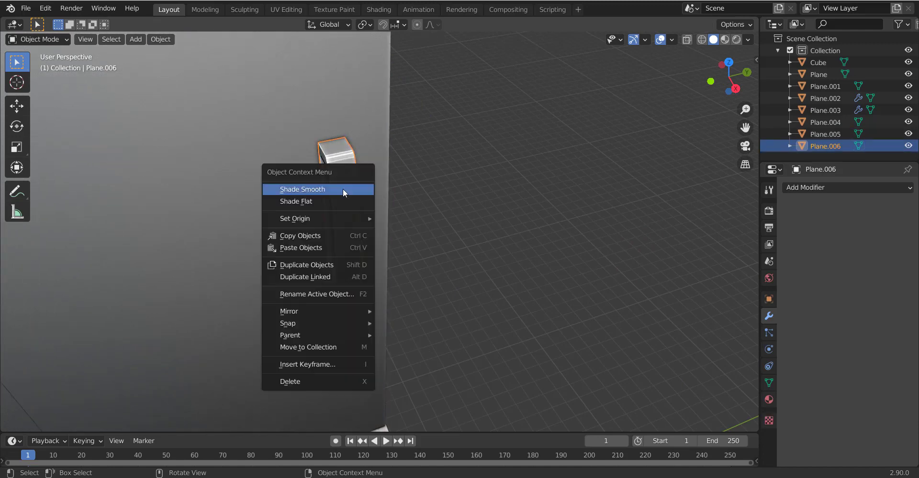
{"action": "left_click", "coordinate": [355, 190]}
{"action": "left_click", "coordinate": [768, 383]}
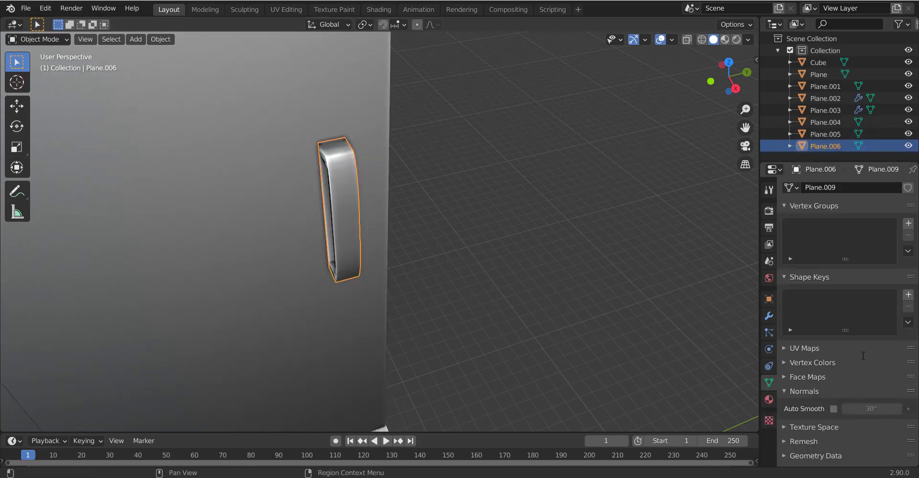
{"action": "mouse_move", "coordinate": [689, 289]}
{"action": "middle_mouse_down"}
{"action": "mouse_move", "coordinate": [374, 133]}
{"action": "mouse_move", "coordinate": [387, 185]}
{"action": "middle_mouse_up"}
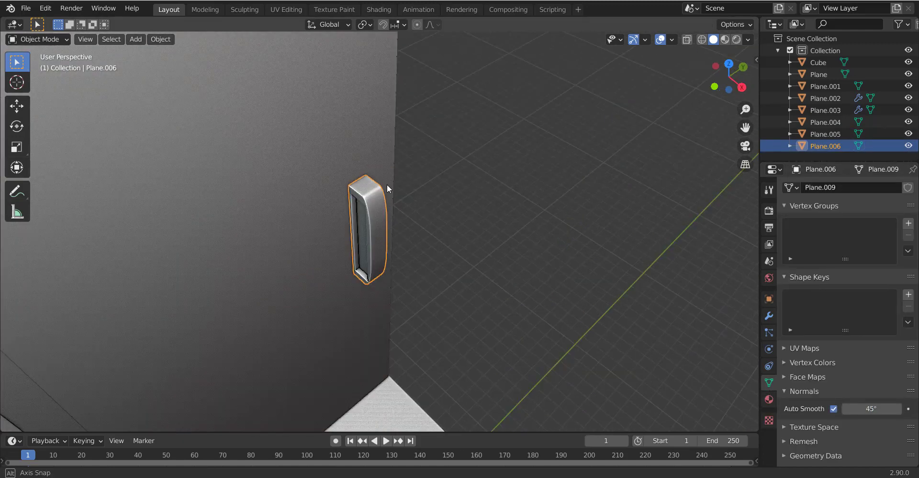
{"action": "scroll", "coordinate": [387, 185], "scroll_direction": "down", "scroll_amount": 5}
{"action": "middle_click_drag", "start_coordinate": [308, 160], "coordinate": [460, 153]}
{"action": "scroll", "coordinate": [352, 209], "scroll_direction": "up", "scroll_amount": 3}
{"action": "scroll", "coordinate": [314, 195], "scroll_direction": "up", "scroll_amount": 3}
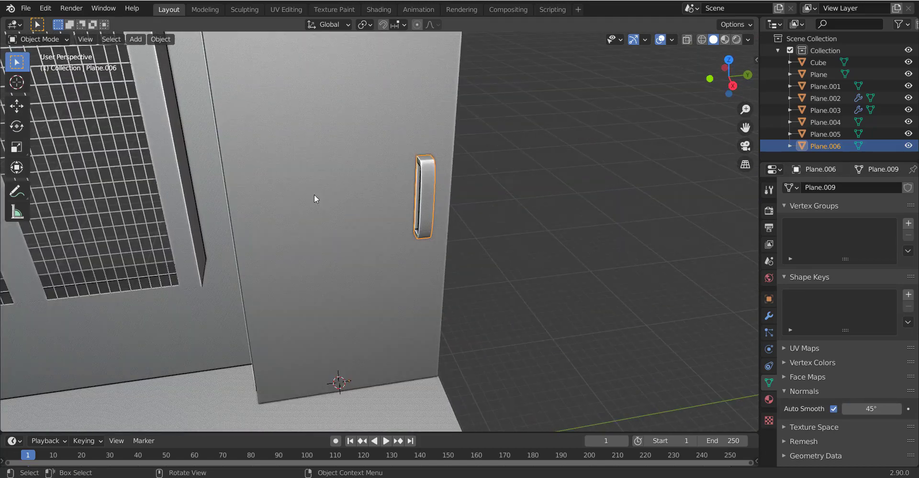
{"action": "mouse_move", "coordinate": [313, 194]}
{"action": "middle_mouse_down"}
{"action": "mouse_move", "coordinate": [385, 179]}
{"action": "mouse_move", "coordinate": [306, 218]}
{"action": "mouse_move", "coordinate": [351, 165]}
{"action": "mouse_move", "coordinate": [302, 158]}
{"action": "mouse_move", "coordinate": [331, 182]}
{"action": "mouse_move", "coordinate": [216, 208]}
{"action": "mouse_move", "coordinate": [446, 174]}
{"action": "mouse_move", "coordinate": [429, 193]}
{"action": "mouse_move", "coordinate": [560, 231]}
{"action": "middle_mouse_up"}
Step: Save Youtuvbe Scene.blend with Ctrl+S and put the door panel Plane.005 into Edit Mode
{"action": "key", "text": "ctrl+s"}
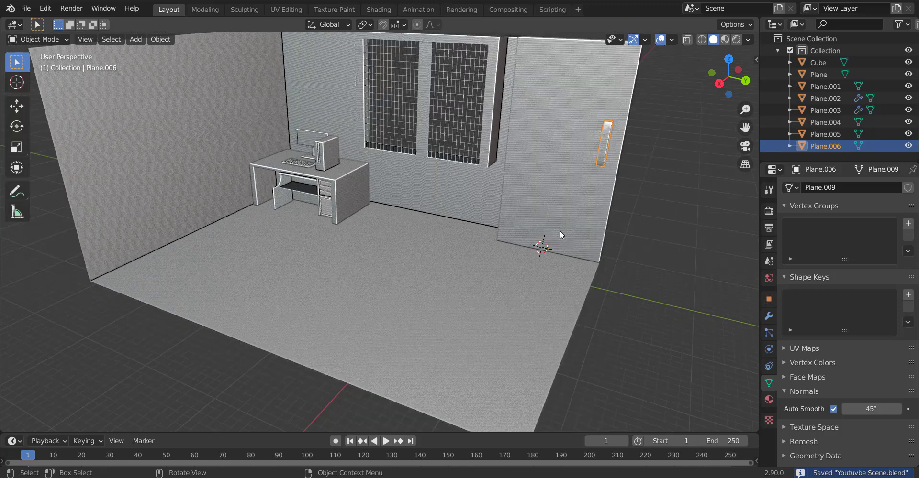
{"action": "mouse_move", "coordinate": [498, 224]}
{"action": "middle_mouse_down"}
{"action": "mouse_move", "coordinate": [450, 207]}
{"action": "mouse_move", "coordinate": [595, 182]}
{"action": "middle_mouse_up"}
{"action": "key", "text": "Tab"}
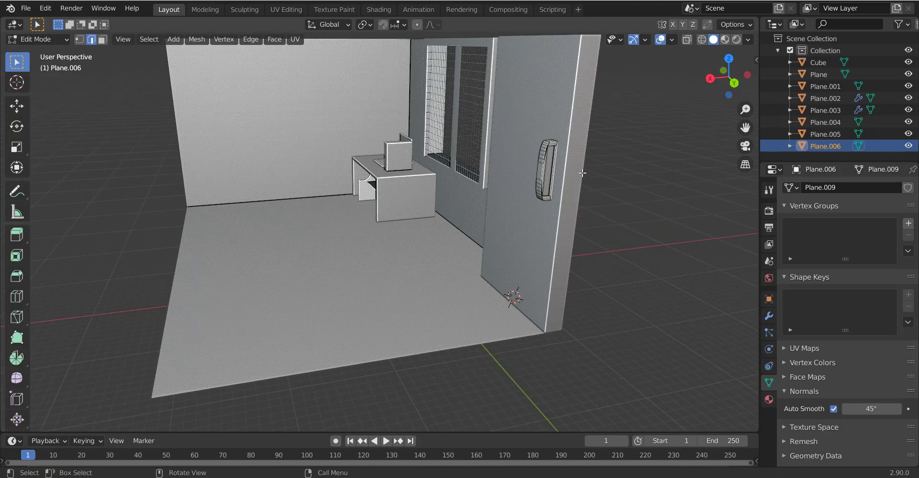
{"action": "scroll", "coordinate": [500, 166], "scroll_direction": "down", "scroll_amount": 4}
{"action": "key", "text": "Tab"}
Step: Briefly inspect the door mesh, Plane.005, from another side of the room
{"action": "left_click", "coordinate": [470, 178]}
{"action": "key", "text": "Tab"}
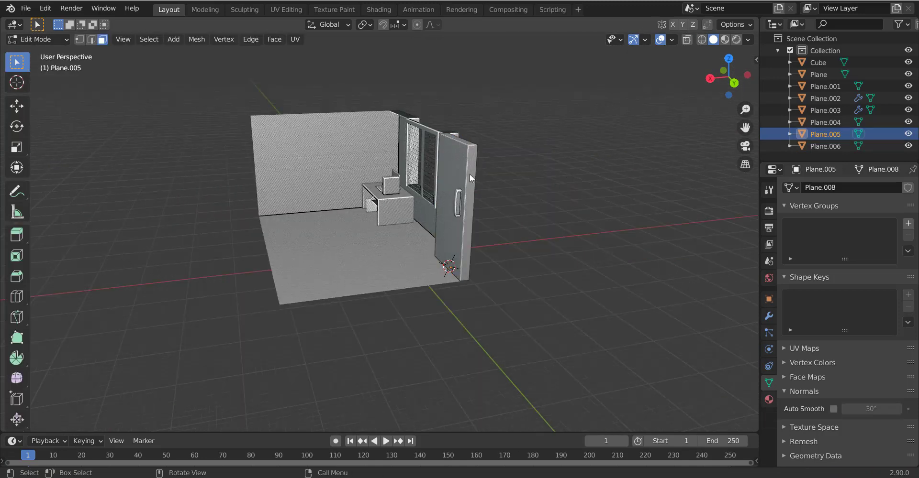
{"action": "middle_click_drag", "start_coordinate": [480, 236], "coordinate": [414, 197]}
{"action": "key", "text": "Tab"}
Step: Select the room walls' end face beside the door
{"action": "left_click", "coordinate": [421, 194]}
{"action": "key", "text": "Tab"}
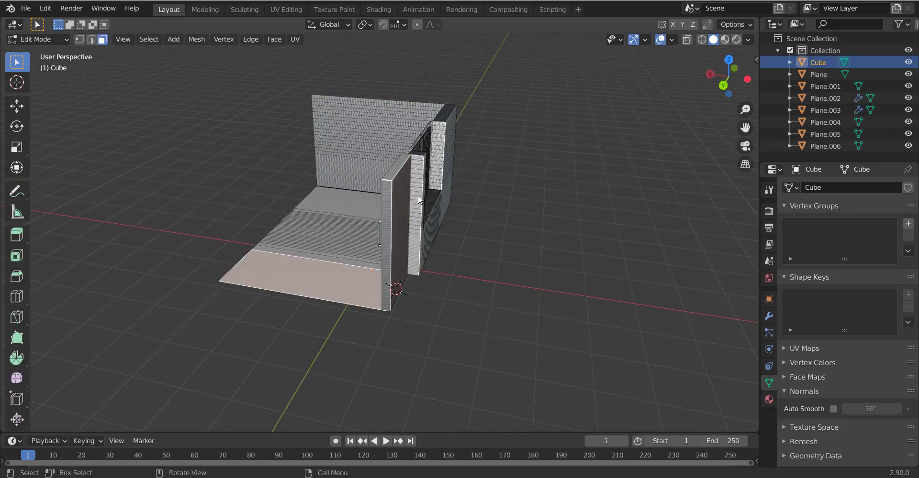
{"action": "left_click", "coordinate": [409, 254], "text": "ctrl+shift"}
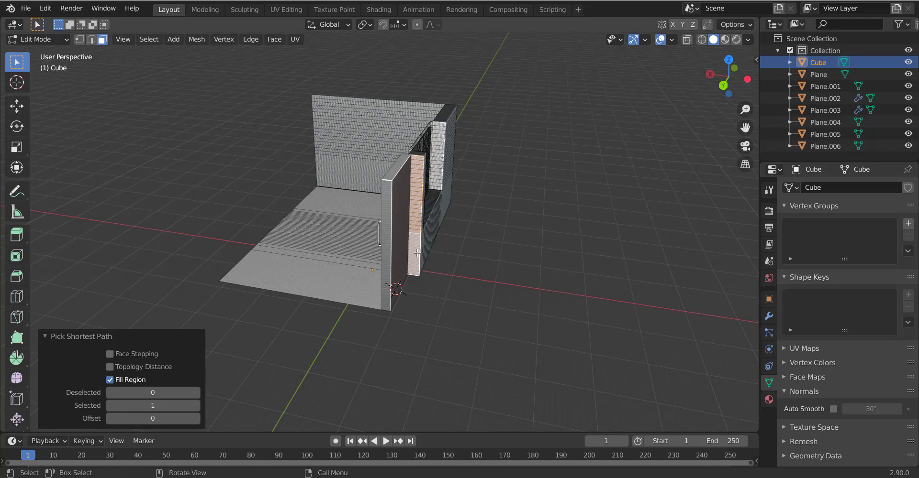
{"action": "left_click", "coordinate": [417, 241]}
{"action": "middle_click_drag", "start_coordinate": [472, 210], "coordinate": [550, 225]}
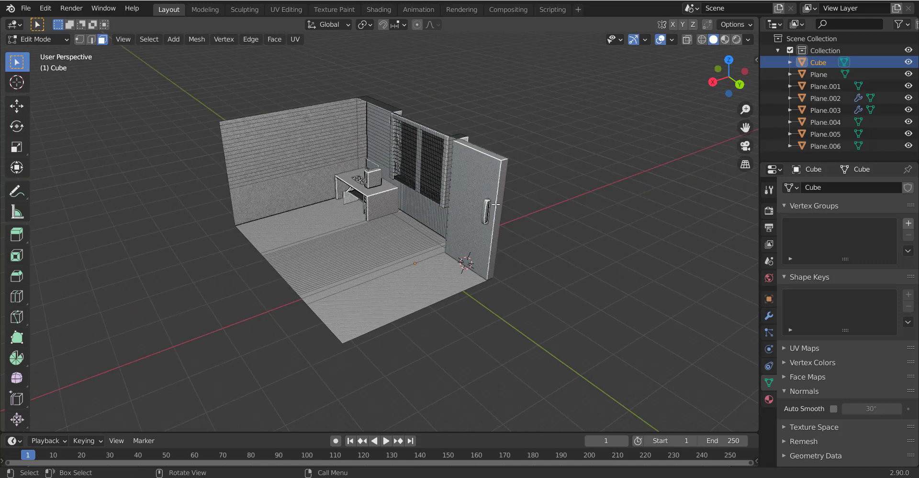
Step: Extend the wall far along the Y axis past the door
{"action": "key", "text": "g"}
{"action": "key", "text": "y"}
{"action": "key", "text": "Escape"}
{"action": "key", "text": "g"}
{"action": "key", "text": "x"}
{"action": "key", "text": "y"}
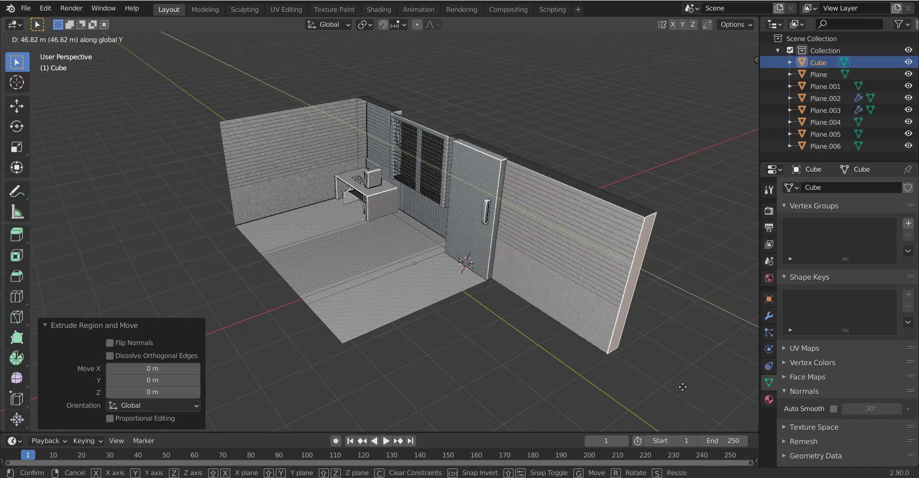
{"action": "left_click", "coordinate": [600, 343]}
Step: Select the new wall's faces, save the scene, and pick the floor's front edge
{"action": "left_click_drag", "start_coordinate": [616, 207], "coordinate": [620, 234]}
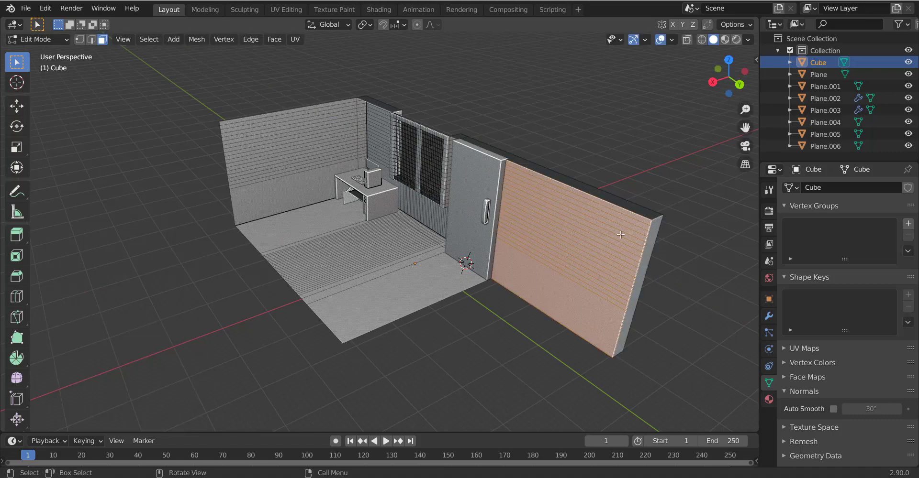
{"action": "key", "text": "ctrl+s"}
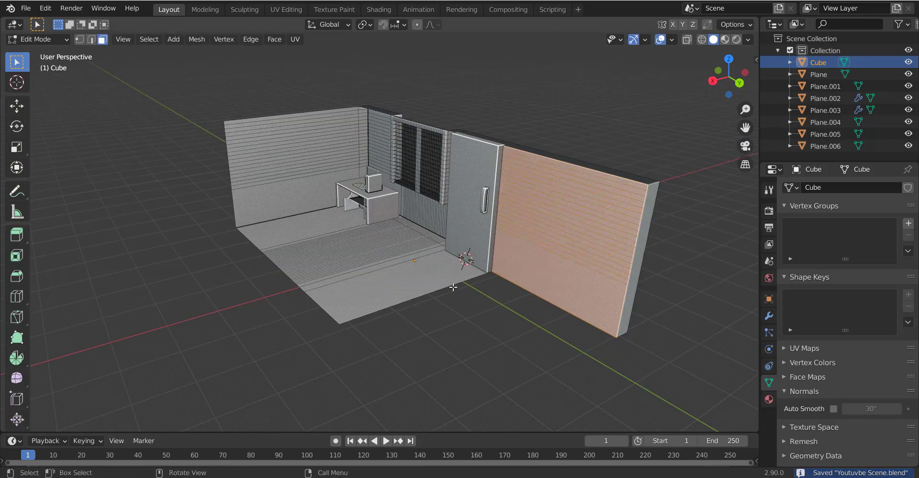
{"action": "left_click", "coordinate": [437, 292]}
Step: Pull the floor's front edge forward along Y and save the scene
{"action": "key", "text": "g"}
{"action": "key", "text": "y"}
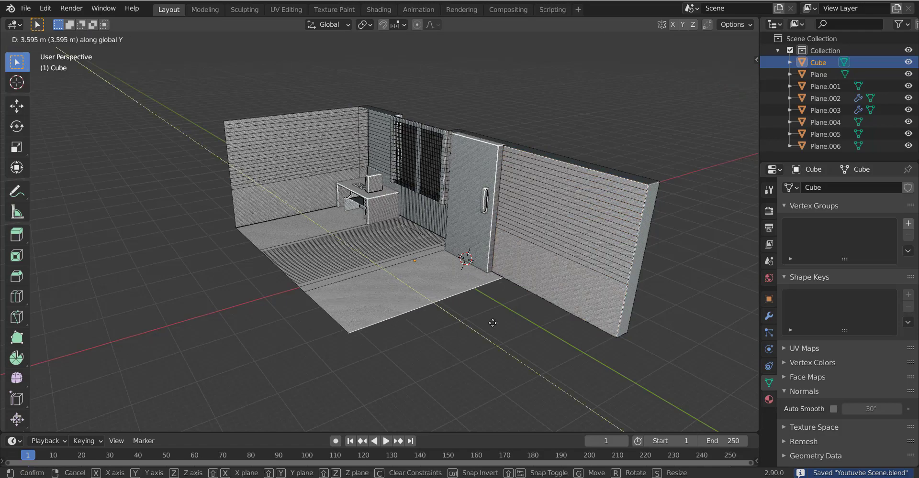
{"action": "left_click", "coordinate": [572, 352]}
{"action": "key", "text": "Tab"}
{"action": "middle_click_drag", "start_coordinate": [554, 291], "coordinate": [322, 236]}
{"action": "key", "text": "ctrl+s"}
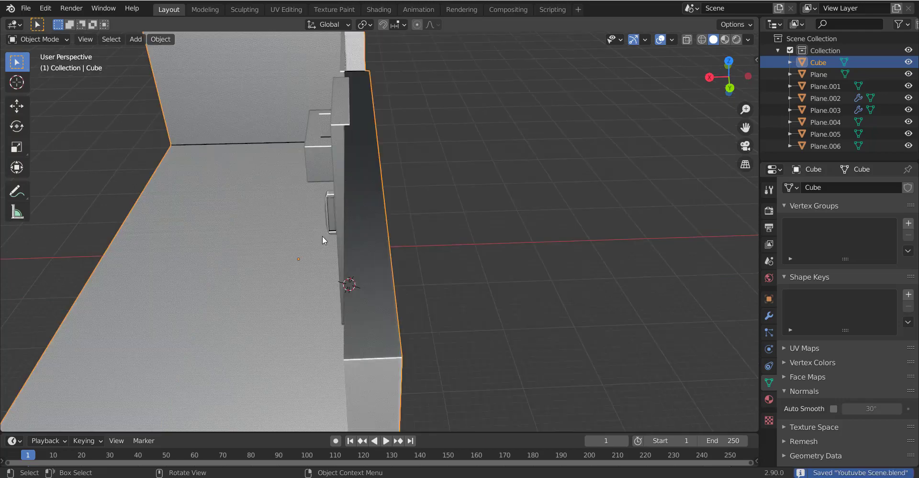
Step: Scale the desk and computer up slightly
{"action": "middle_click_drag", "start_coordinate": [194, 208], "coordinate": [295, 194]}
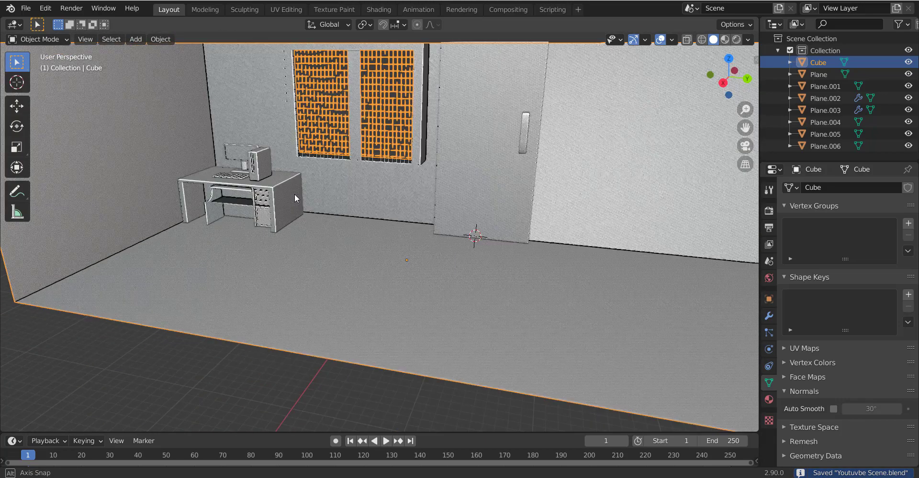
{"action": "left_click", "coordinate": [258, 196]}
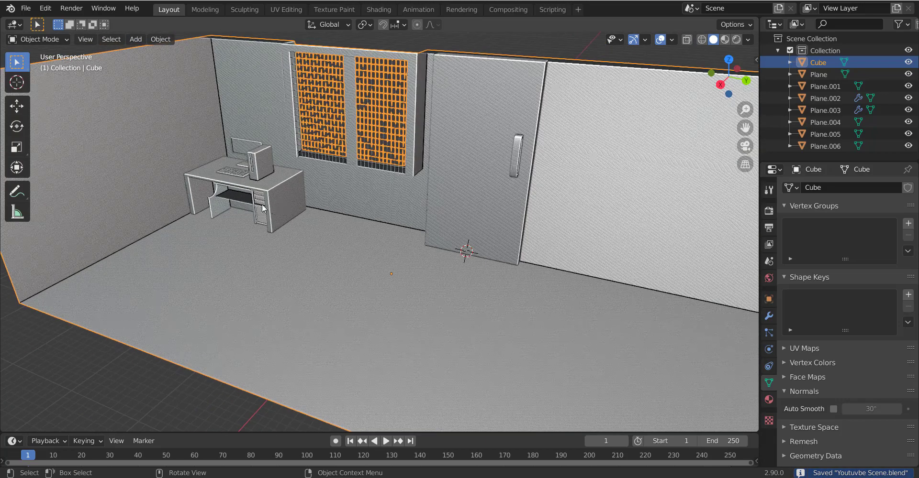
{"action": "left_click", "coordinate": [248, 162], "text": "shift"}
{"action": "key", "text": "s"}
{"action": "left_click", "coordinate": [299, 195]}
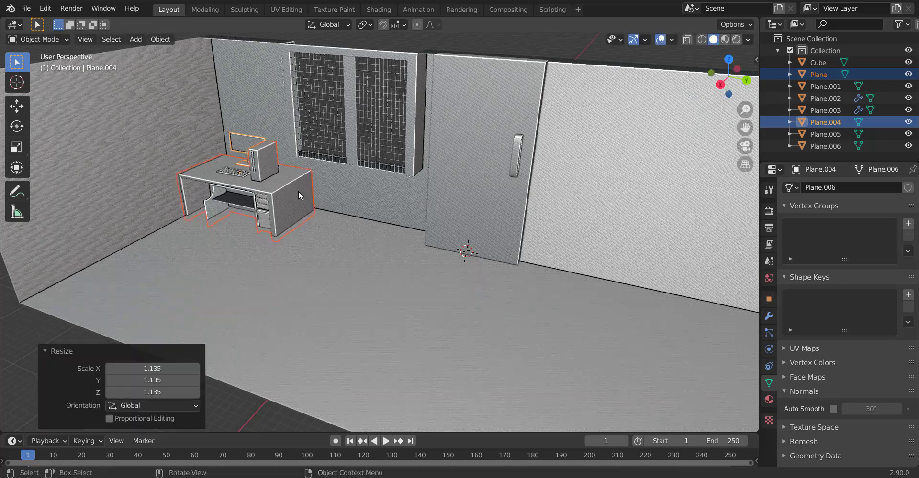
{"action": "key", "text": "g"}
{"action": "key", "text": "Escape"}
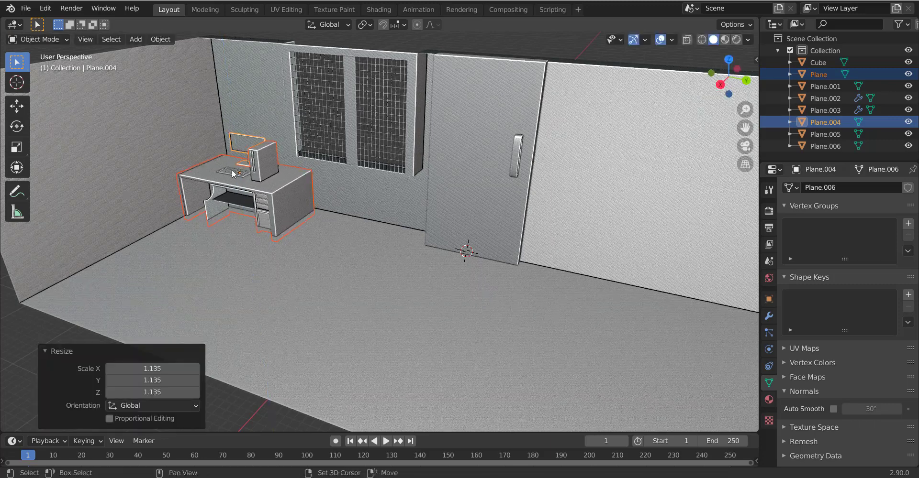
Step: Join desk, computer and keyboard into one object and adjust its height
{"action": "left_click", "coordinate": [233, 173], "text": "shift"}
{"action": "key", "text": "ctrl+j"}
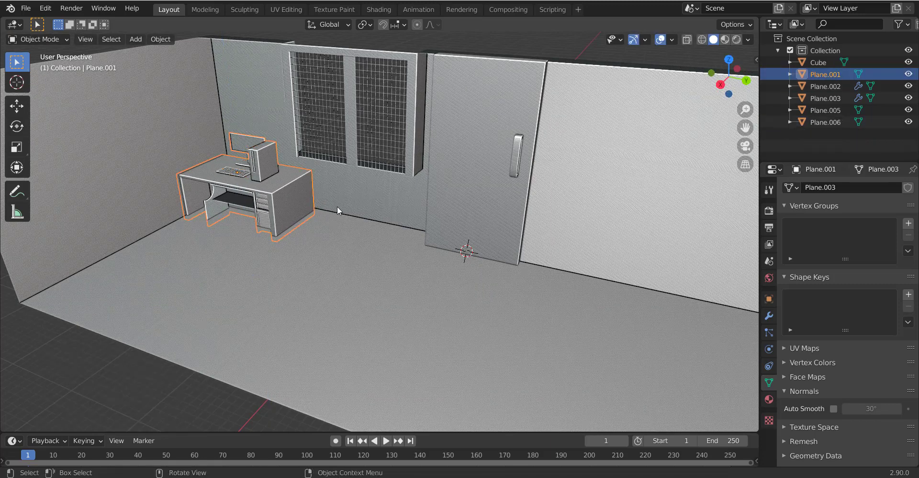
{"action": "key", "text": "g"}
{"action": "key", "text": "z"}
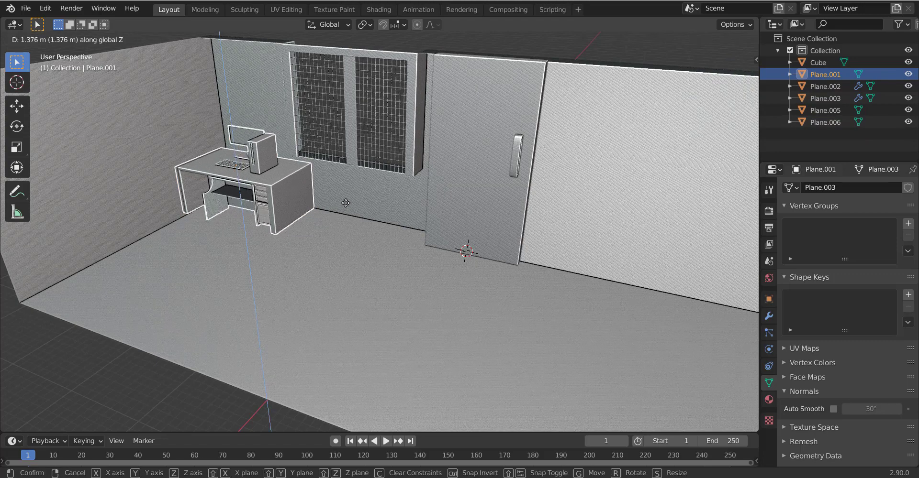
{"action": "left_click", "coordinate": [345, 202]}
Step: Scale the desk to 1.126 and shift it along X and Y toward the windows
{"action": "key", "text": "s"}
{"action": "left_click", "coordinate": [354, 205]}
{"action": "key", "text": "g"}
{"action": "key", "text": "x"}
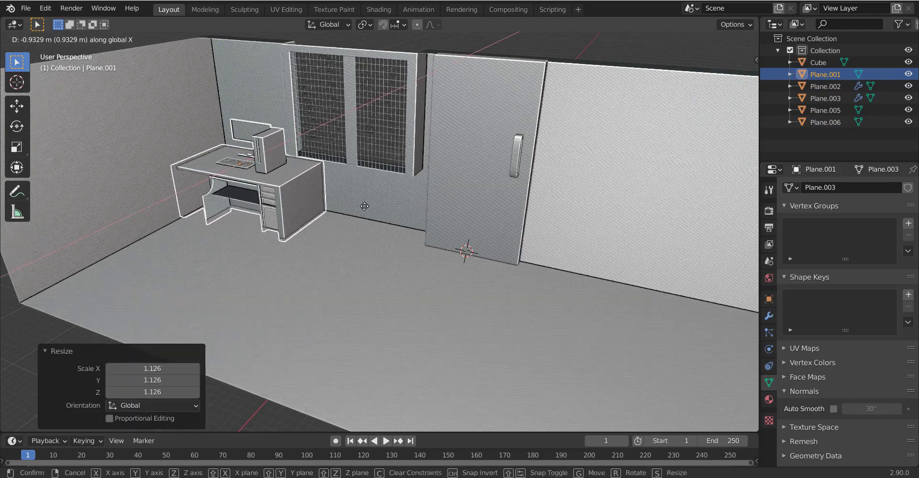
{"action": "left_click", "coordinate": [363, 208]}
{"action": "key", "text": "g"}
{"action": "key", "text": "y"}
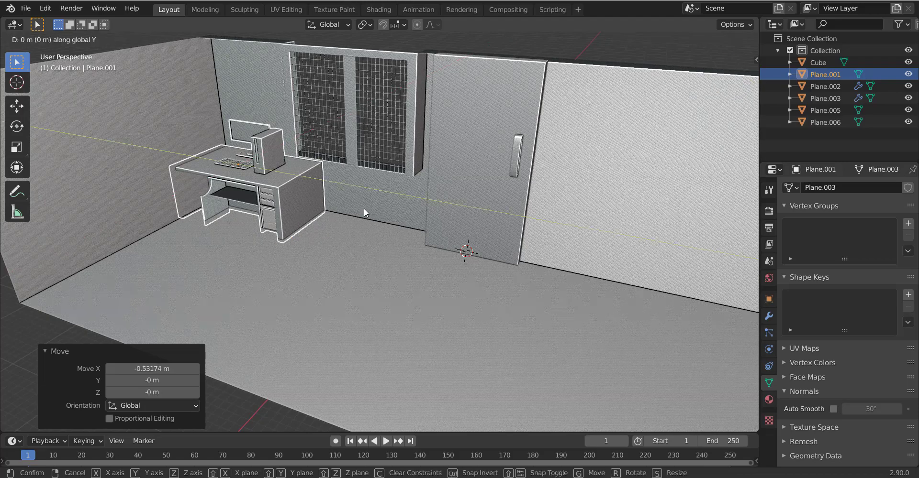
{"action": "left_click", "coordinate": [371, 204]}
{"action": "mouse_move", "coordinate": [370, 199]}
{"action": "middle_mouse_down"}
{"action": "mouse_move", "coordinate": [466, 204]}
{"action": "mouse_move", "coordinate": [421, 204]}
{"action": "middle_mouse_up"}
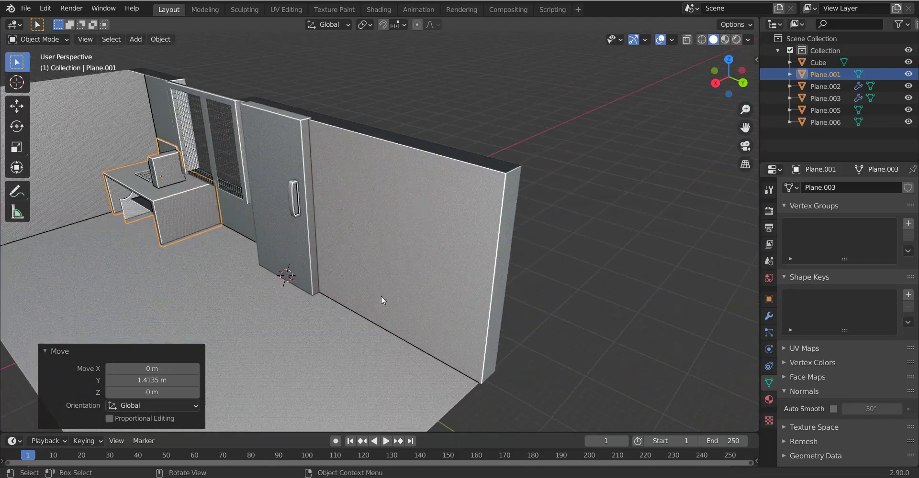
Step: Select the room mesh's floor face in face-select mode
{"action": "left_click", "coordinate": [346, 337]}
{"action": "scroll", "coordinate": [437, 320], "scroll_direction": "up", "scroll_amount": 3}
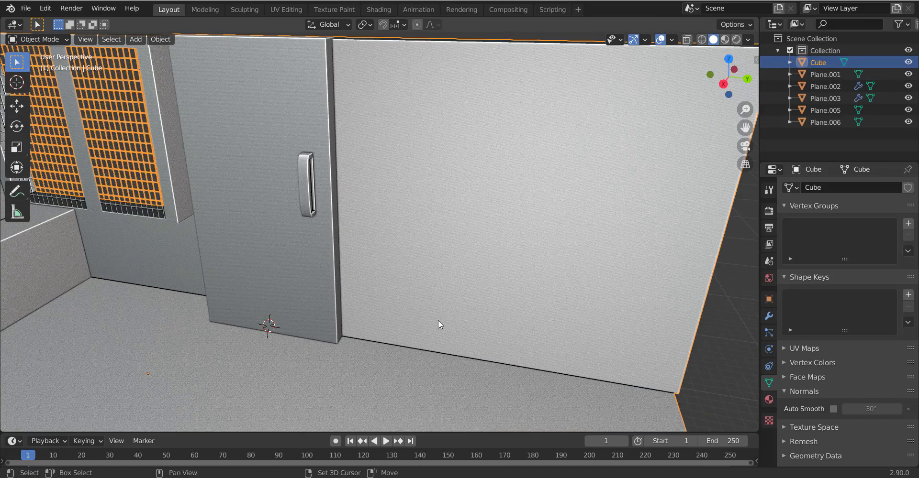
{"action": "key", "text": "Tab"}
{"action": "scroll", "coordinate": [360, 312], "scroll_direction": "down", "scroll_amount": 3}
{"action": "key", "text": "3"}
{"action": "left_click", "coordinate": [361, 312]}
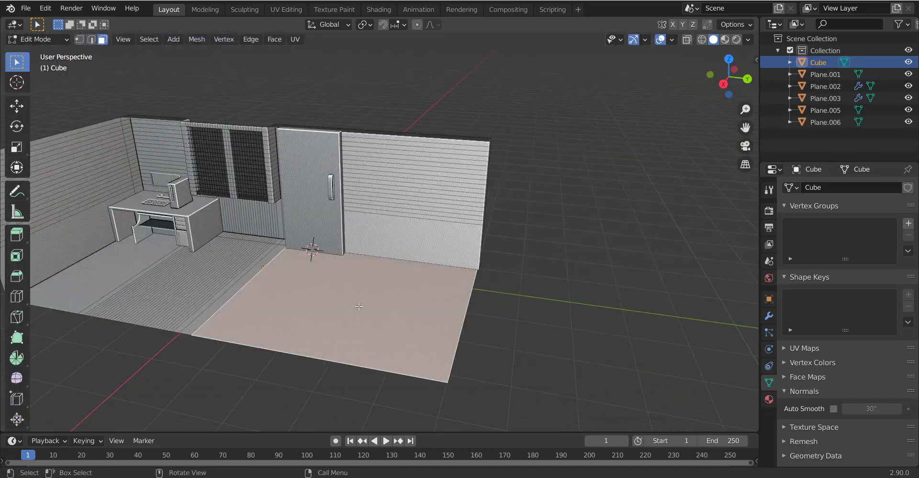
{"action": "scroll", "coordinate": [360, 312], "scroll_direction": "up", "scroll_amount": 2}
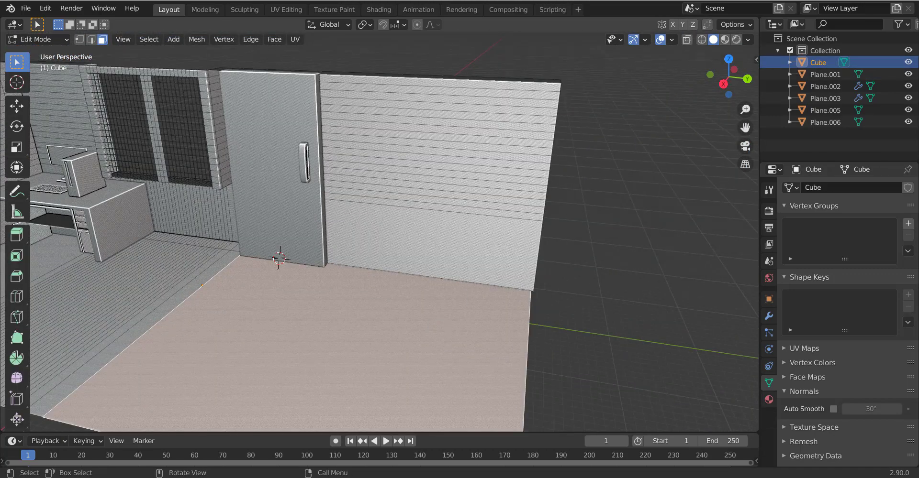
Step: Shrink and reposition the floor face into a small patch along X and Y
{"action": "key", "text": "s"}
{"action": "key", "text": "x"}
{"action": "key", "text": "Return"}
{"action": "key", "text": "g"}
{"action": "key", "text": "x"}
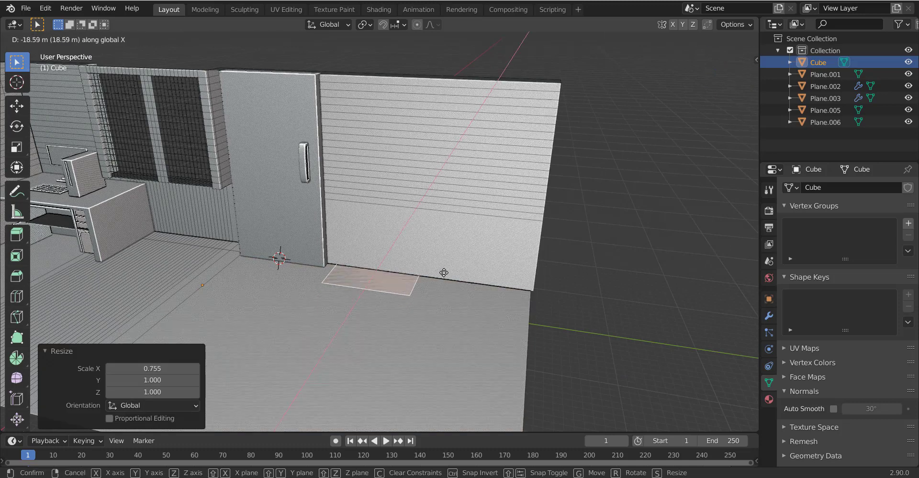
{"action": "key", "text": "Return"}
{"action": "key", "text": "s"}
{"action": "key", "text": "y"}
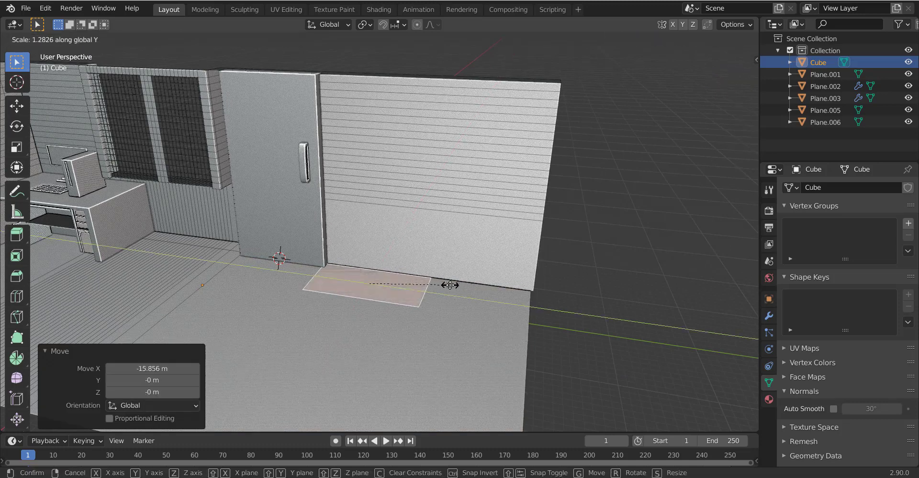
{"action": "key", "text": "Return"}
{"action": "key", "text": "g"}
{"action": "key", "text": "y"}
{"action": "key", "text": "Return"}
Step: Fit the patch against the back wall beside the door and extrude it up into a tall box
{"action": "key", "text": "s"}
{"action": "key", "text": "y"}
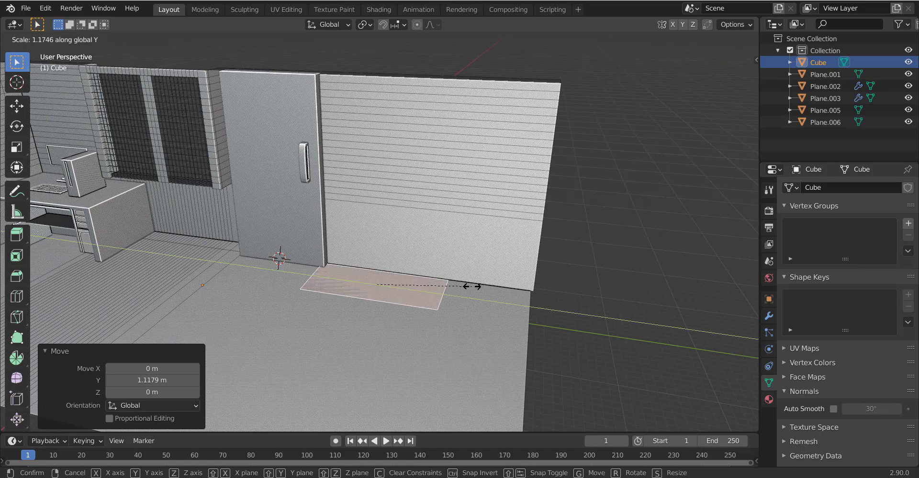
{"action": "key", "text": "y"}
{"action": "key", "text": "Return"}
{"action": "key", "text": "g"}
{"action": "key", "text": "x"}
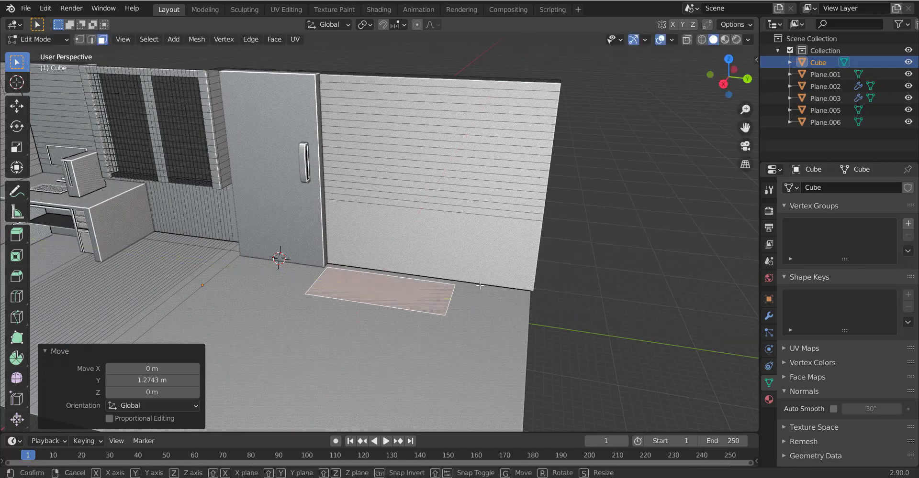
{"action": "key", "text": "Escape"}
{"action": "key", "text": "e"}
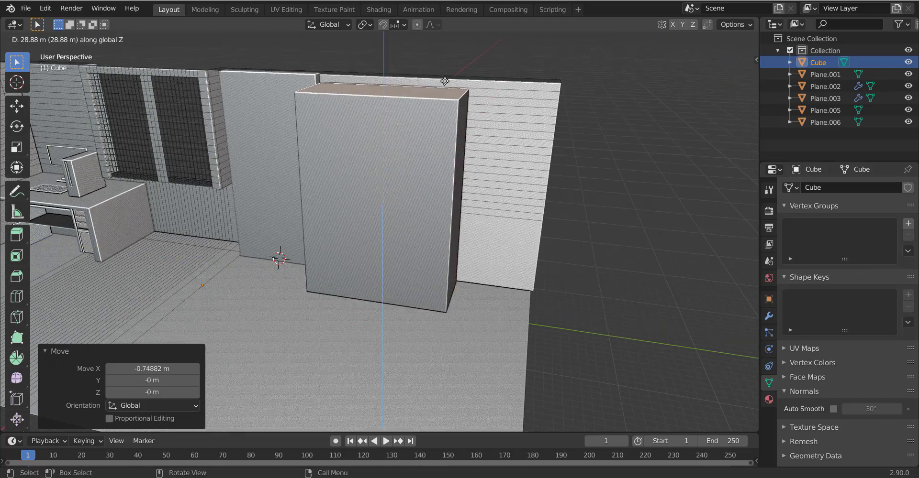
{"action": "key", "text": "Return"}
{"action": "key", "text": "Tab"}
Step: Inset the box's front face twice
{"action": "mouse_move", "coordinate": [478, 123]}
{"action": "middle_mouse_down"}
{"action": "mouse_move", "coordinate": [335, 167]}
{"action": "mouse_move", "coordinate": [284, 208]}
{"action": "mouse_move", "coordinate": [327, 230]}
{"action": "middle_mouse_up"}
{"action": "key", "text": "Tab"}
{"action": "scroll", "coordinate": [285, 208], "scroll_direction": "up", "scroll_amount": 2}
{"action": "left_click", "coordinate": [285, 209]}
{"action": "key", "text": "i"}
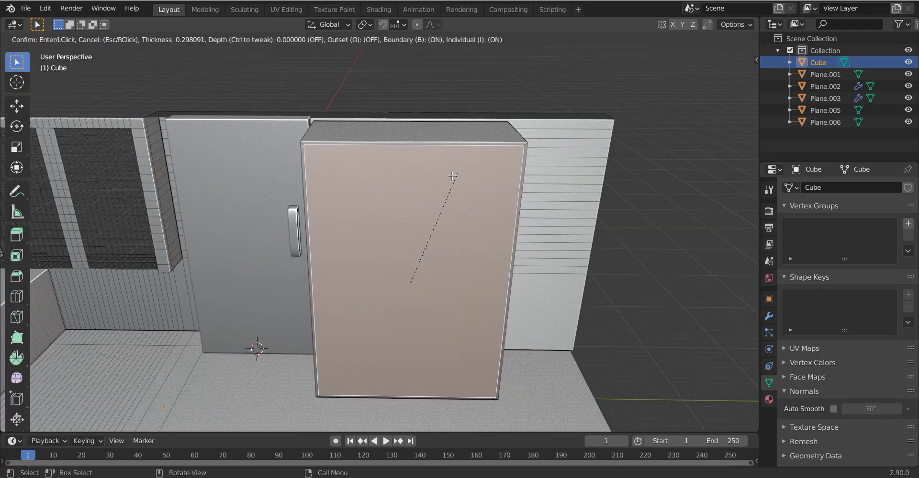
{"action": "left_click", "coordinate": [452, 176]}
{"action": "scroll", "coordinate": [469, 172], "scroll_direction": "up", "scroll_amount": 2}
{"action": "key", "text": "i"}
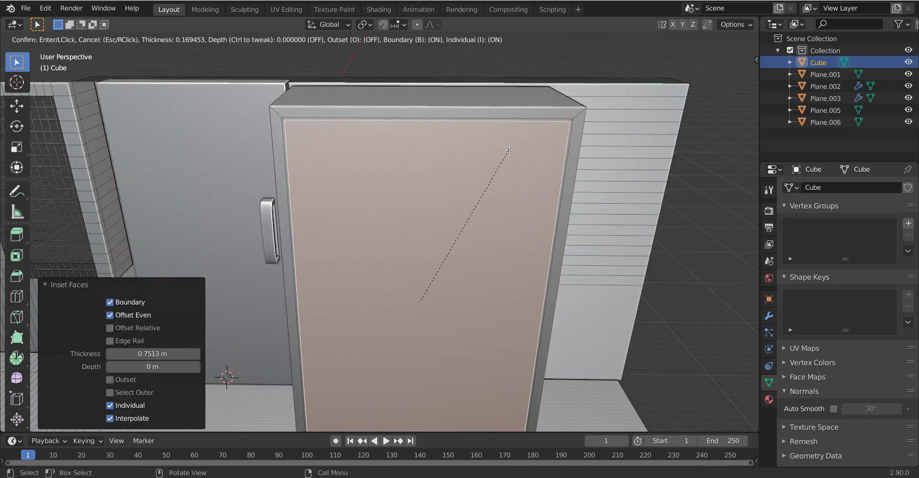
{"action": "left_click", "coordinate": [509, 150]}
Step: Recess the thin inset border ring by extruding it along normals, then save
{"action": "key", "text": "3"}
{"action": "left_click", "coordinate": [283, 178], "text": "alt"}
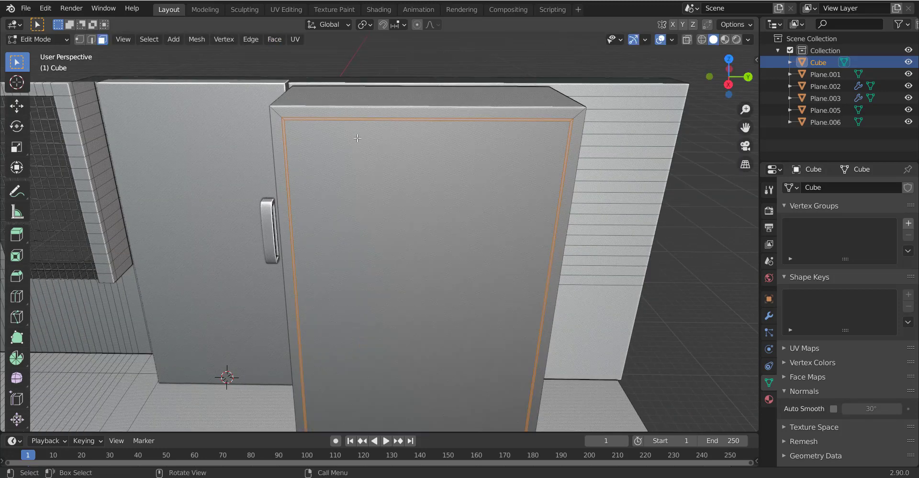
{"action": "key", "text": "alt+e"}
{"action": "left_click", "coordinate": [335, 179]}
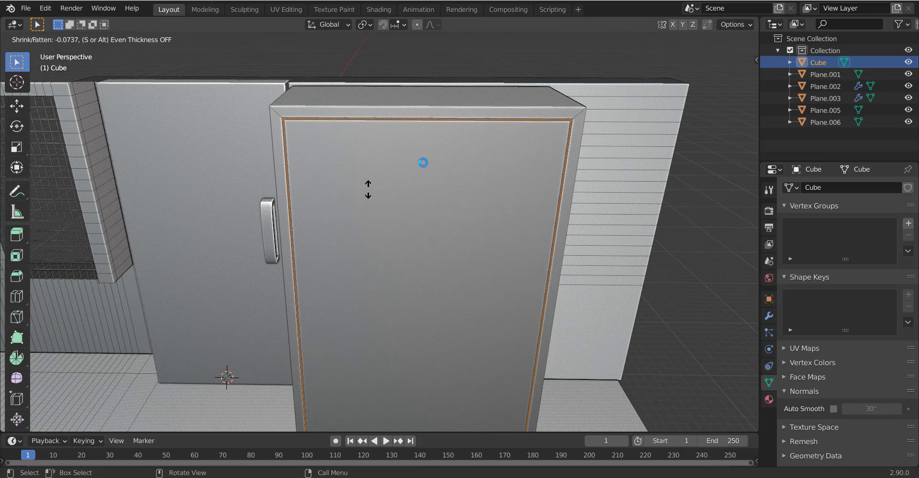
{"action": "left_click", "coordinate": [423, 163]}
{"action": "key", "text": "ctrl+s"}
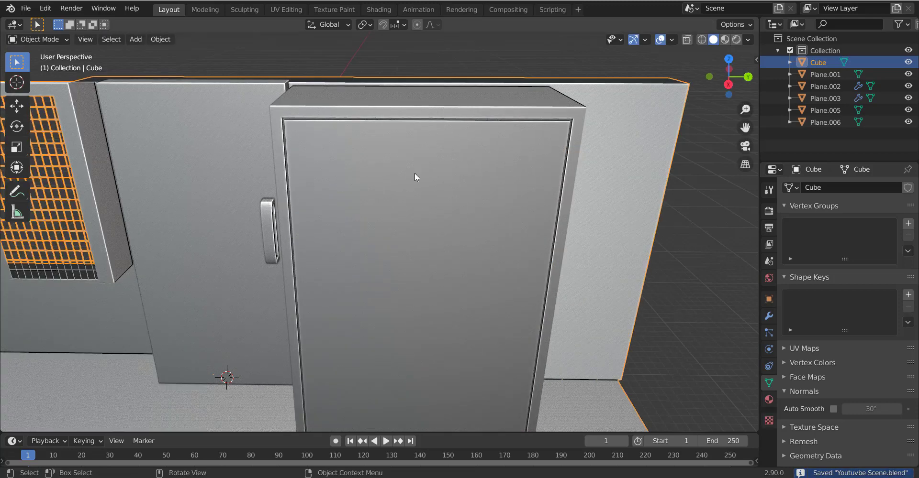
Step: Add two vertical loop cuts on the front panel and squeeze them together along Y
{"action": "left_click", "coordinate": [414, 173]}
{"action": "scroll", "coordinate": [428, 115], "scroll_direction": "up", "scroll_amount": 1}
{"action": "left_click", "coordinate": [427, 115]}
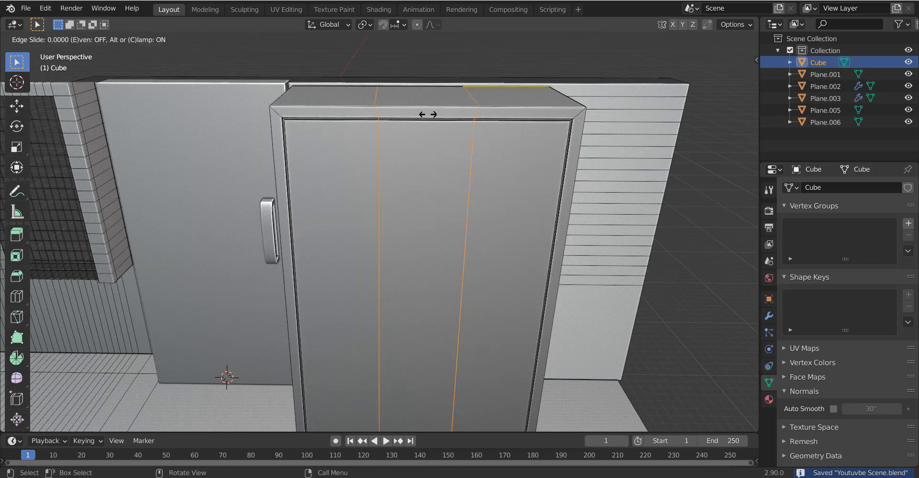
{"action": "key", "text": "s"}
{"action": "key", "text": "y"}
{"action": "left_click", "coordinate": [411, 210]}
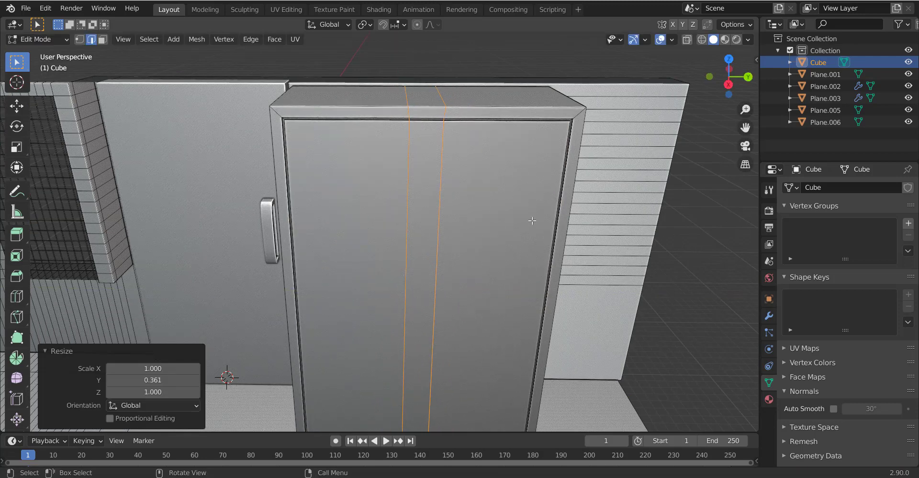
{"action": "key", "text": "s"}
{"action": "key", "text": "y"}
{"action": "left_click", "coordinate": [423, 273]}
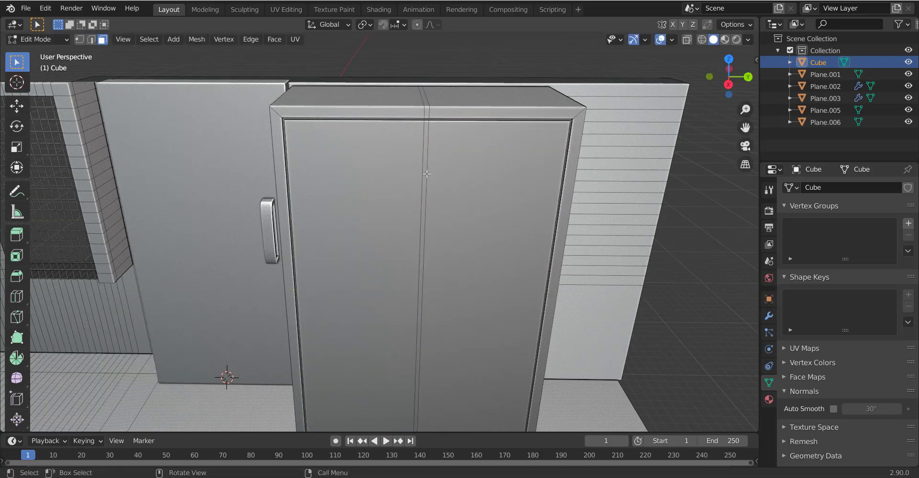
Step: Push the thin middle strip inward to form the gap between the doors
{"action": "left_click", "coordinate": [426, 174], "text": "alt"}
{"action": "key", "text": "alt+s"}
{"action": "left_click", "coordinate": [438, 224]}
Step: Duplicate the cabinet's right door face in place as the start of a handle
{"action": "key", "text": "Tab"}
{"action": "mouse_move", "coordinate": [438, 223]}
{"action": "middle_mouse_down"}
{"action": "mouse_move", "coordinate": [408, 246]}
{"action": "mouse_move", "coordinate": [326, 272]}
{"action": "mouse_move", "coordinate": [189, 242]}
{"action": "mouse_move", "coordinate": [214, 243]}
{"action": "middle_mouse_up"}
{"action": "scroll", "coordinate": [325, 271], "scroll_direction": "up", "scroll_amount": 3}
{"action": "scroll", "coordinate": [334, 282], "scroll_direction": "down", "scroll_amount": 2}
{"action": "scroll", "coordinate": [289, 272], "scroll_direction": "down", "scroll_amount": 4}
{"action": "scroll", "coordinate": [392, 219], "scroll_direction": "up", "scroll_amount": 3}
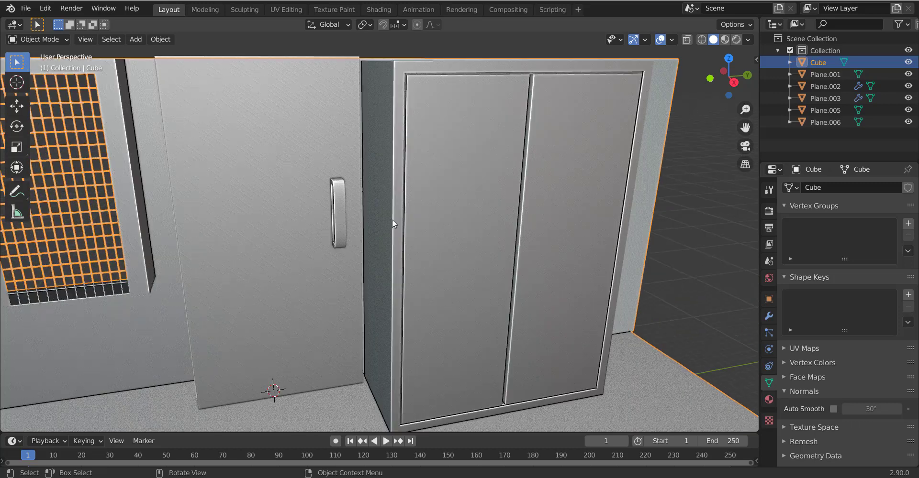
{"action": "scroll", "coordinate": [466, 255], "scroll_direction": "up", "scroll_amount": 3}
{"action": "key", "text": "Tab"}
{"action": "scroll", "coordinate": [447, 250], "scroll_direction": "up", "scroll_amount": 2}
{"action": "left_click", "coordinate": [446, 250]}
{"action": "key", "text": "shift+d"}
{"action": "key", "text": "Escape"}
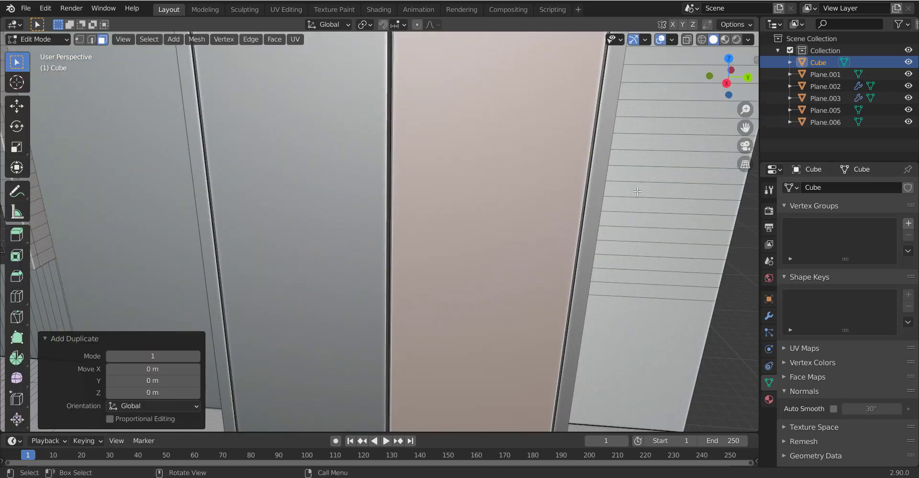
Step: Shrink the duplicated face, then flatten it along Z into a thin strip
{"action": "key", "text": "s"}
{"action": "left_click", "coordinate": [474, 253]}
{"action": "key", "text": "s"}
{"action": "key", "text": "z"}
{"action": "left_click", "coordinate": [494, 297]}
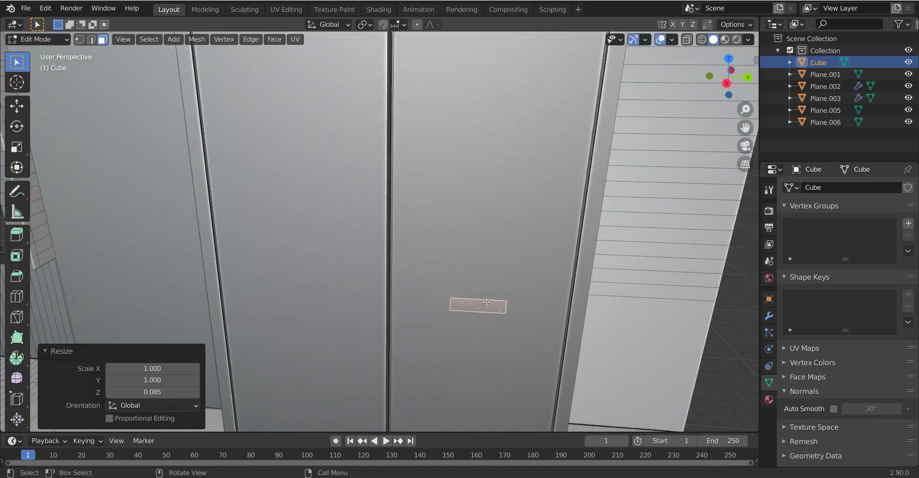
Step: Position the handle strip on the door by moving it along Y and X
{"action": "key", "text": "g"}
{"action": "key", "text": "z"}
{"action": "key", "text": "y"}
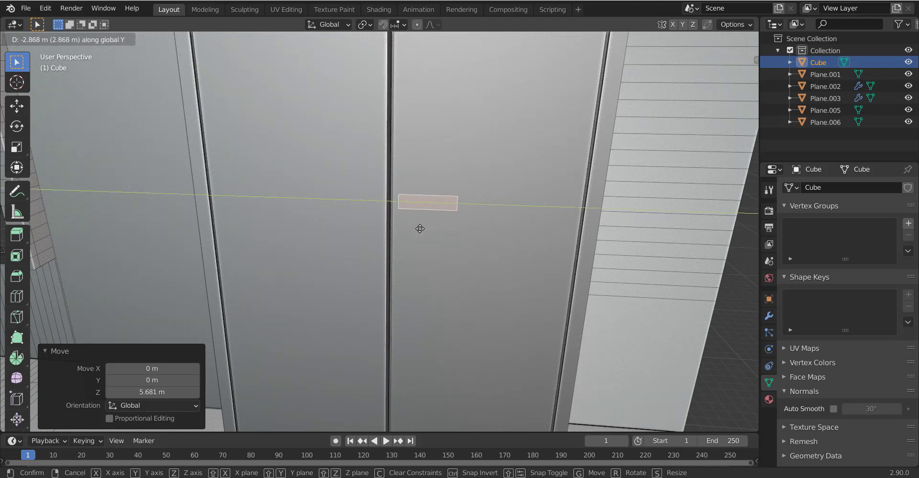
{"action": "left_click", "coordinate": [455, 231]}
{"action": "key", "text": "g"}
{"action": "key", "text": "y"}
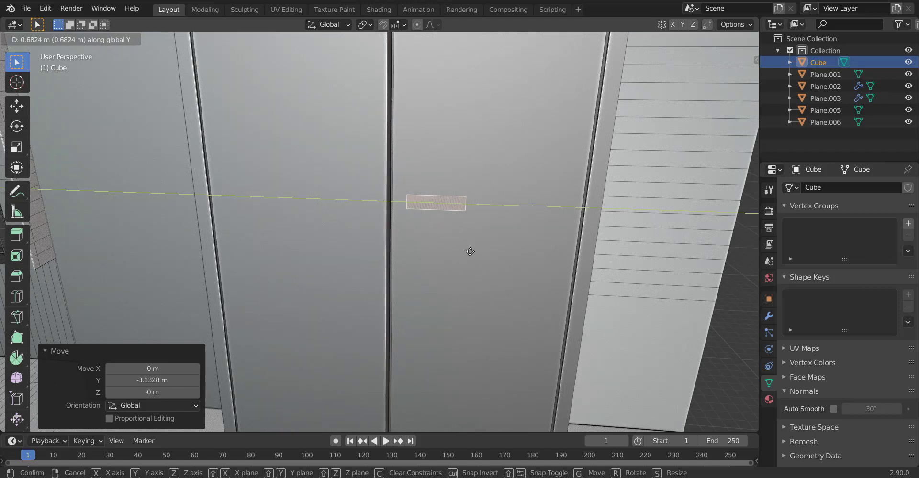
{"action": "key", "text": "x"}
{"action": "left_click", "coordinate": [463, 240]}
Step: Pull the strip out along X into a handle block about 1.0077 m deep
{"action": "key", "text": "g"}
{"action": "key", "text": "x"}
{"action": "key", "text": "x"}
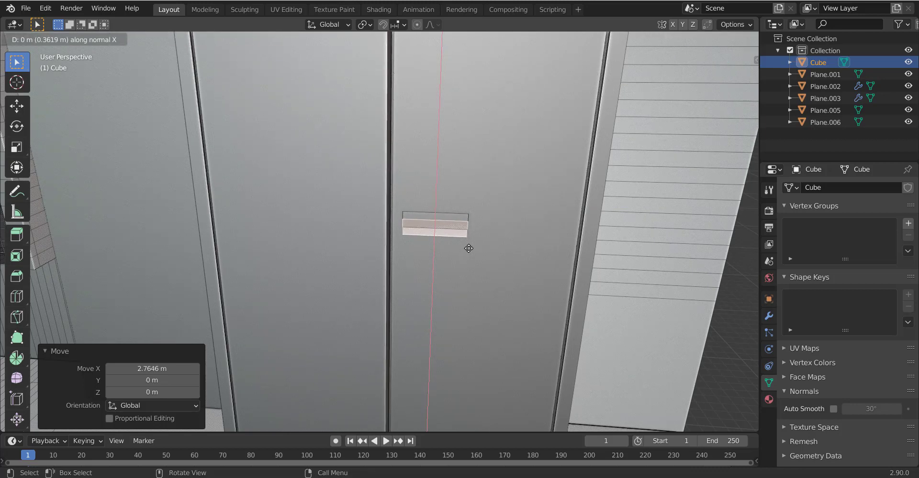
{"action": "key", "text": "y"}
{"action": "key", "text": "x"}
{"action": "key", "text": "x"}
{"action": "key", "text": "x"}
{"action": "key", "text": "x"}
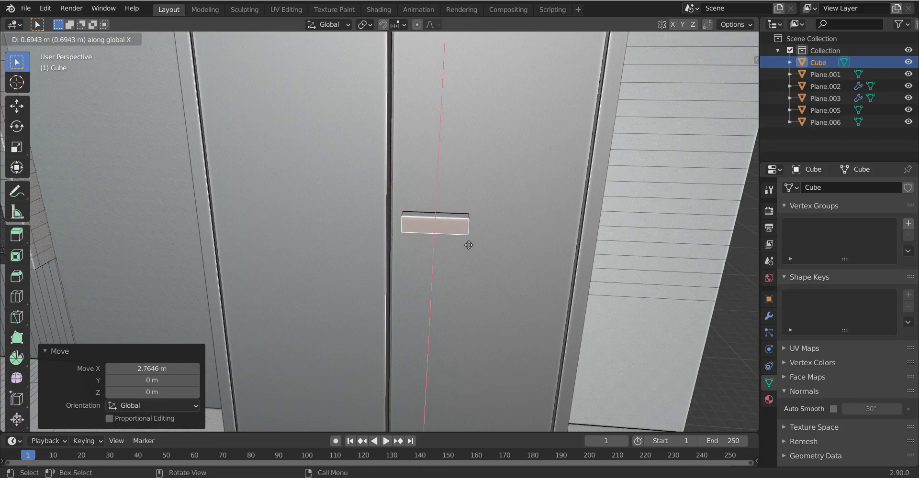
{"action": "left_click", "coordinate": [468, 246]}
{"action": "key", "text": "period"}
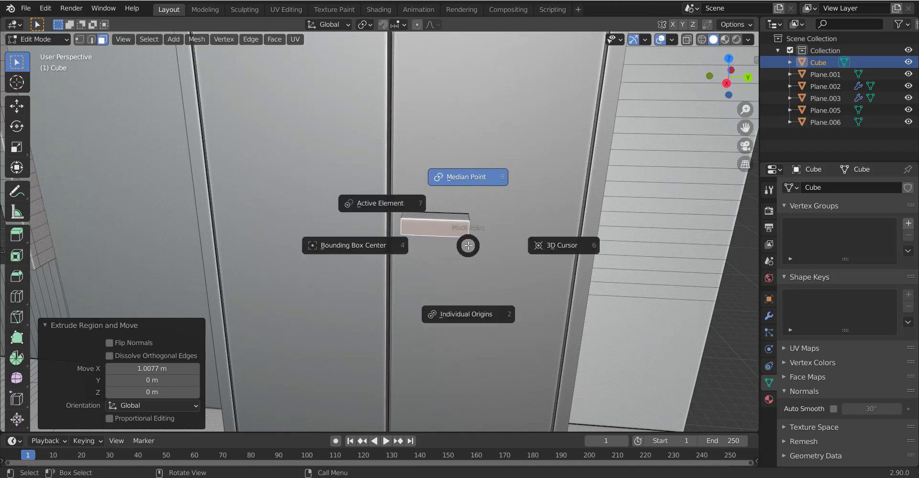
{"action": "key", "text": "Escape"}
{"action": "key", "text": "Tab"}
Step: Select the whole handle block and move it along X
{"action": "middle_click_drag", "start_coordinate": [477, 233], "coordinate": [285, 314]}
{"action": "scroll", "coordinate": [285, 313], "scroll_direction": "down", "scroll_amount": 3}
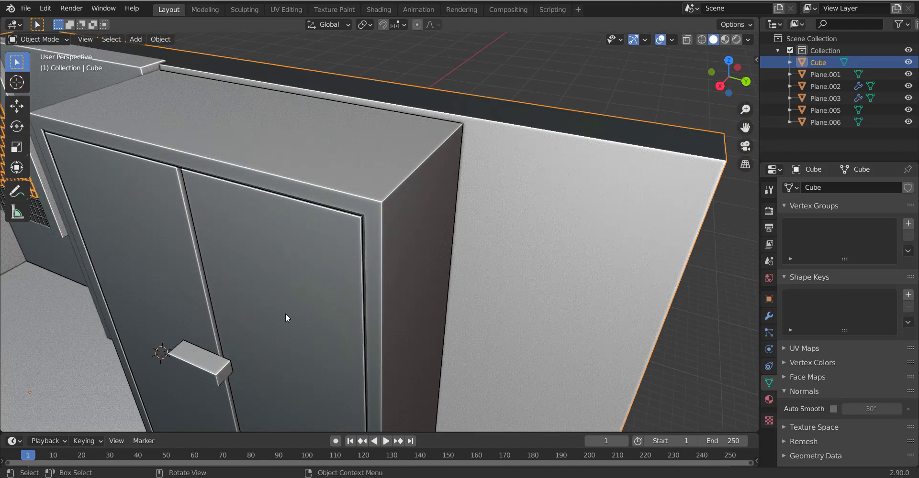
{"action": "key", "text": "Tab"}
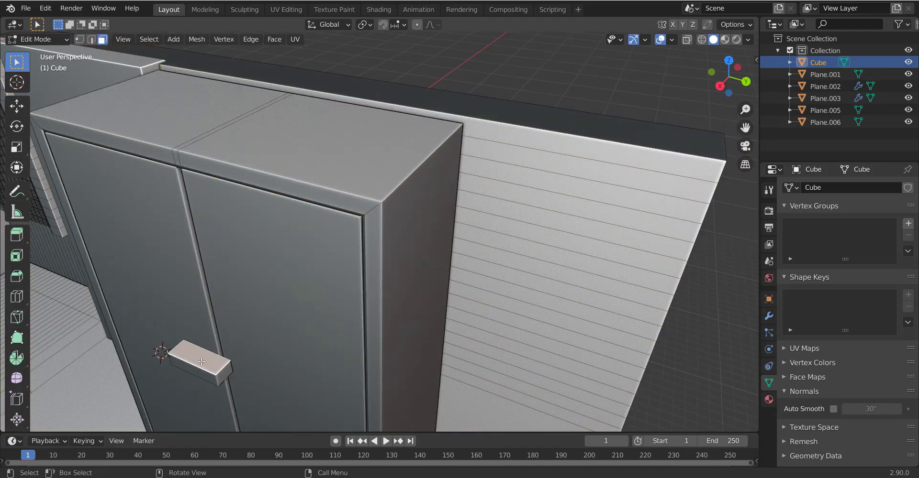
{"action": "key", "text": "l"}
{"action": "key", "text": "g"}
{"action": "key", "text": "x"}
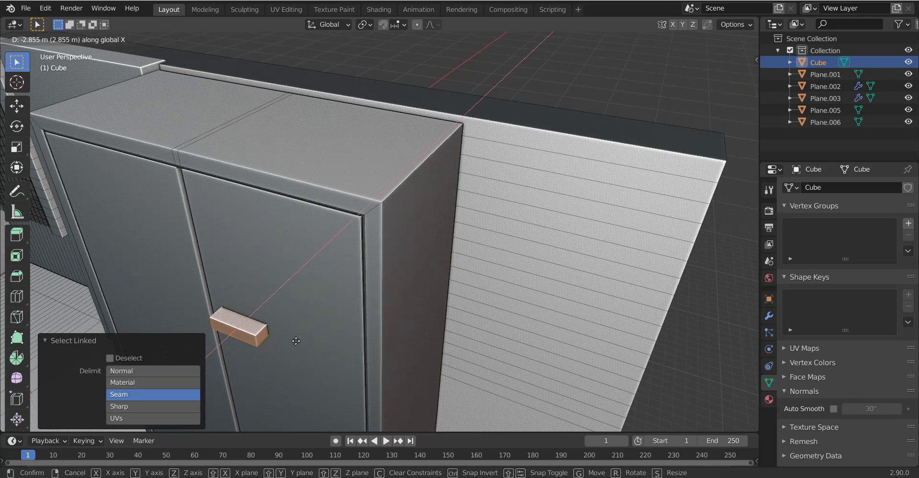
{"action": "left_click", "coordinate": [297, 343]}
Step: Bevel the handle block's end edges into a rounded end with 8 segments
{"action": "middle_click_drag", "start_coordinate": [296, 343], "coordinate": [471, 333]}
{"action": "scroll", "coordinate": [431, 359], "scroll_direction": "up", "scroll_amount": 5}
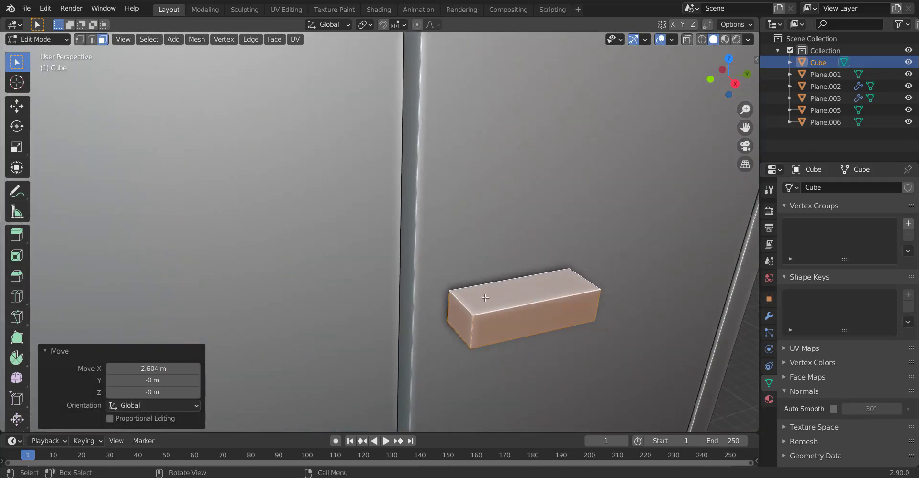
{"action": "key", "text": "2"}
{"action": "key", "text": "alt+a"}
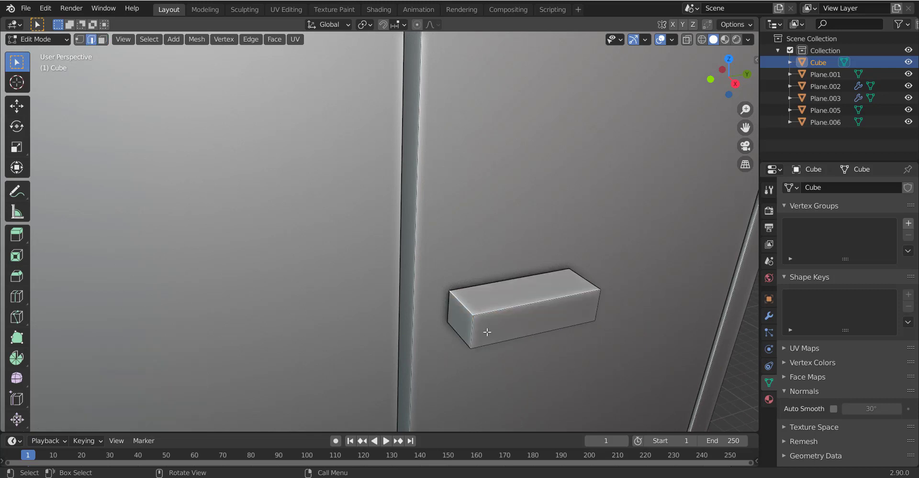
{"action": "key", "text": "ctrl+b"}
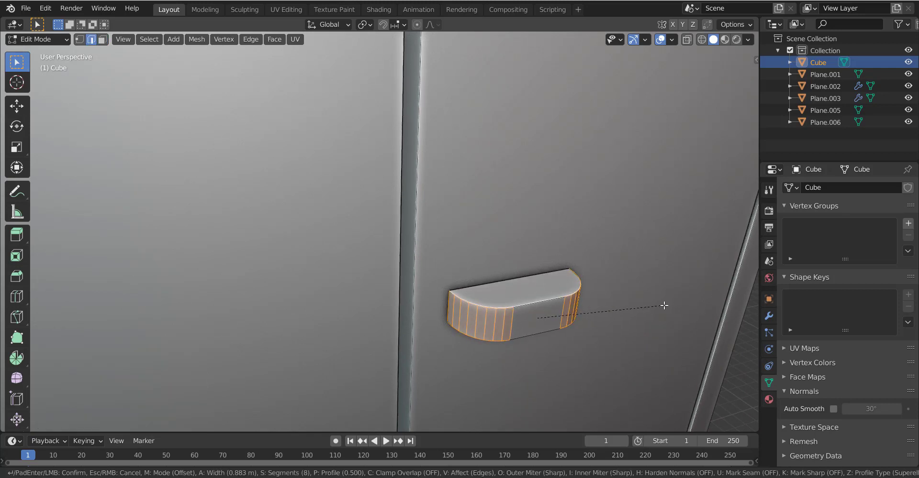
{"action": "left_click", "coordinate": [519, 295]}
Step: Reselect the rounded block and shift it along X
{"action": "key", "text": "ctrl+l"}
{"action": "key", "text": "3"}
{"action": "key", "text": "g"}
{"action": "key", "text": "x"}
{"action": "left_click", "coordinate": [618, 323]}
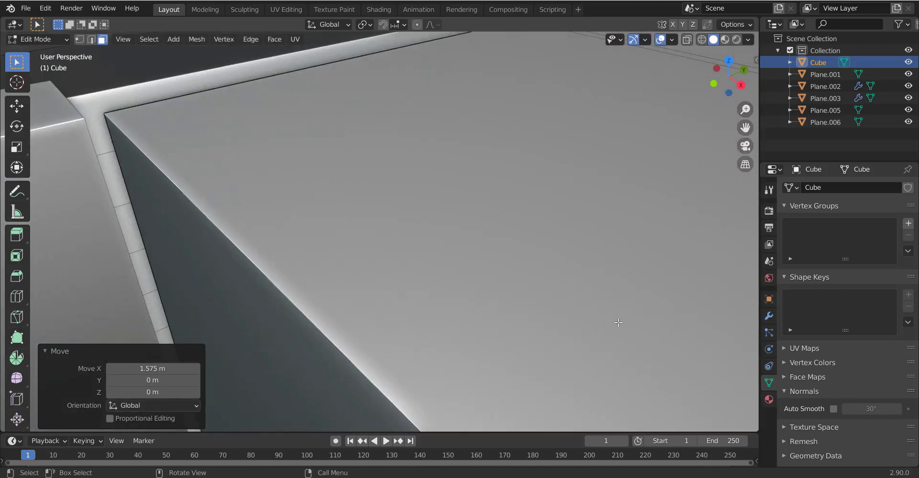
{"action": "key", "text": "slash"}
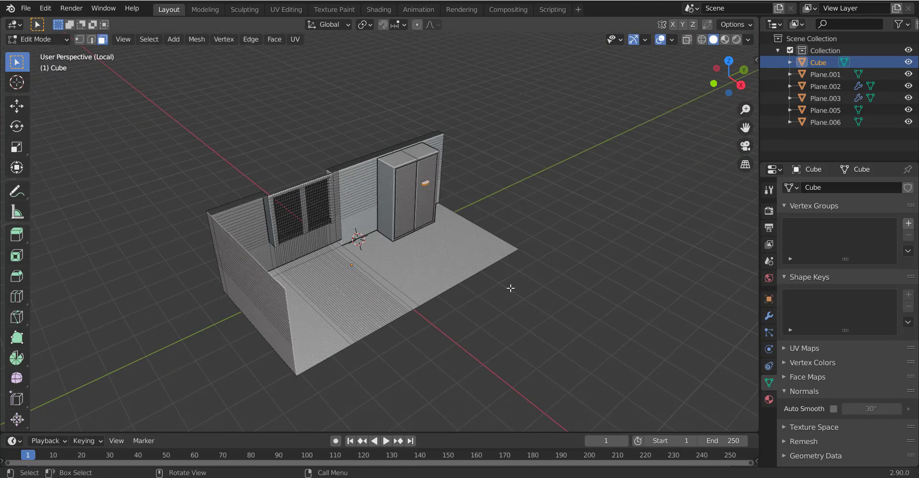
{"action": "key", "text": "slash"}
Step: Select the linked block geometry and scale it narrower along X
{"action": "mouse_move", "coordinate": [538, 250]}
{"action": "middle_mouse_down"}
{"action": "mouse_move", "coordinate": [588, 247]}
{"action": "mouse_move", "coordinate": [388, 259]}
{"action": "middle_mouse_up"}
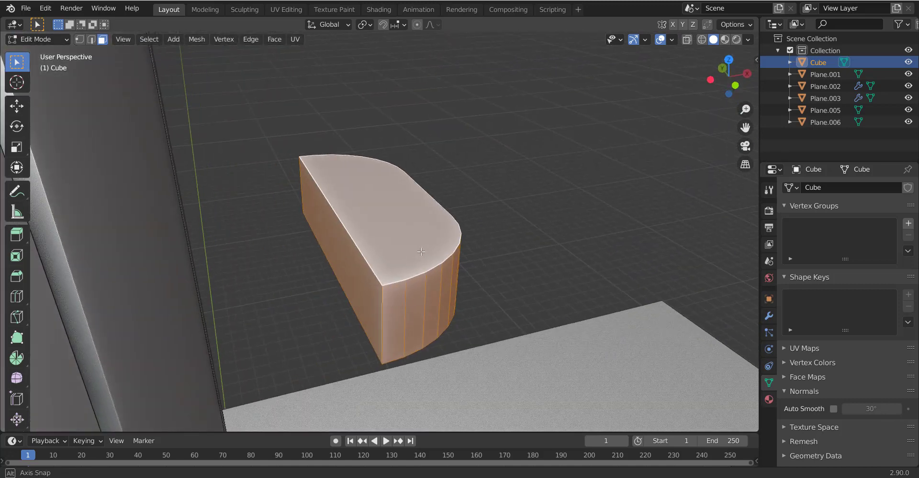
{"action": "left_click", "coordinate": [388, 258]}
{"action": "key", "text": "g"}
{"action": "key", "text": "y"}
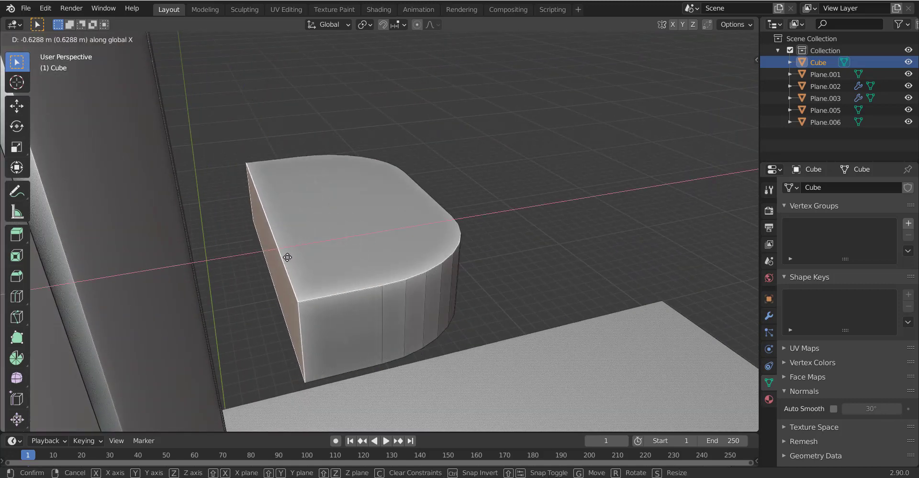
{"action": "key", "text": "Escape"}
{"action": "key", "text": "Tab"}
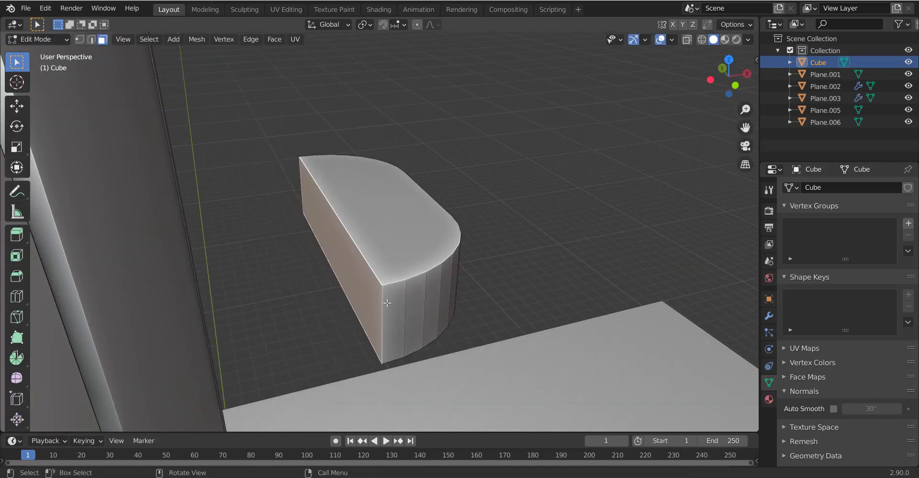
{"action": "key", "text": "l"}
{"action": "key", "text": "s"}
{"action": "key", "text": "x"}
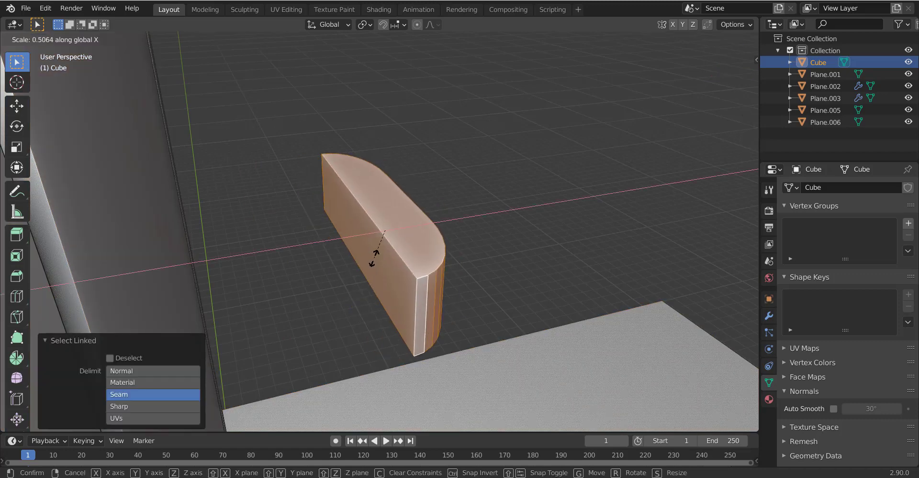
{"action": "left_click", "coordinate": [376, 259]}
Step: Flatten the handle block along Z and return to Object Mode
{"action": "key", "text": "s"}
{"action": "key", "text": "z"}
{"action": "left_click", "coordinate": [431, 246]}
{"action": "key", "text": "Tab"}
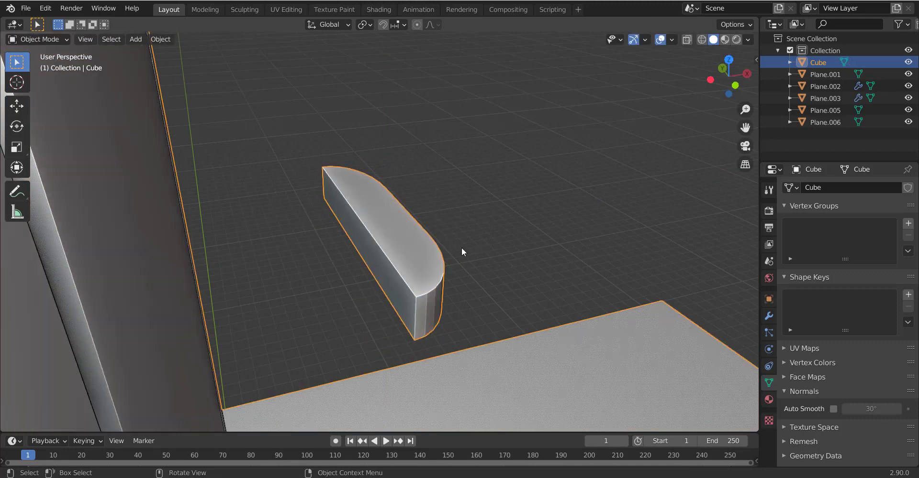
{"action": "mouse_move", "coordinate": [461, 250]}
{"action": "middle_mouse_down"}
{"action": "mouse_move", "coordinate": [314, 256]}
{"action": "mouse_move", "coordinate": [402, 236]}
{"action": "mouse_move", "coordinate": [376, 264]}
{"action": "middle_mouse_up"}
Step: Separate the curved strip into its own object, Cube.001
{"action": "key", "text": "Tab"}
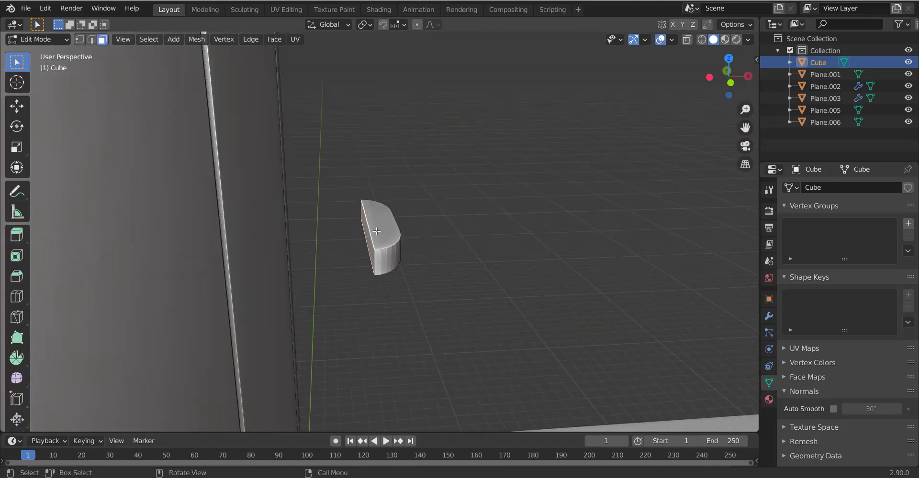
{"action": "left_click", "coordinate": [377, 231], "text": "shift"}
{"action": "mouse_move", "coordinate": [376, 232]}
{"action": "middle_mouse_down"}
{"action": "mouse_move", "coordinate": [407, 244]}
{"action": "mouse_move", "coordinate": [433, 327]}
{"action": "middle_mouse_up"}
{"action": "key", "text": "Tab"}
{"action": "key", "text": "Tab"}
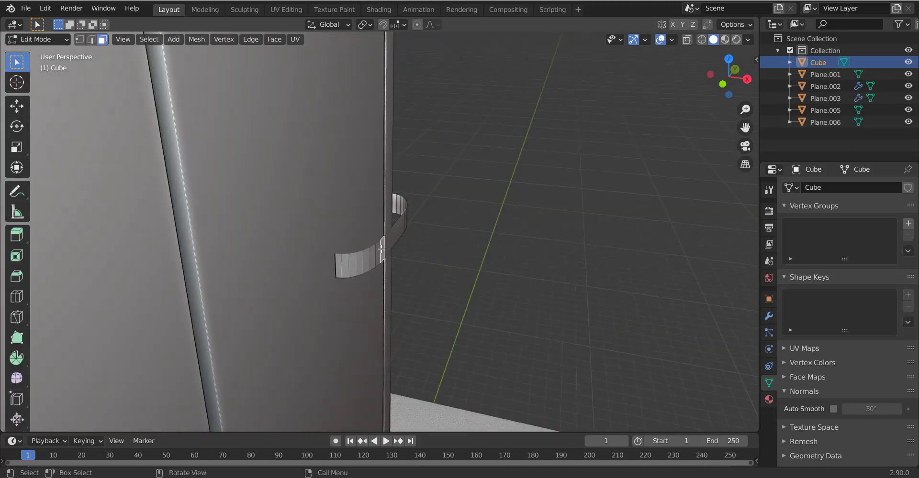
{"action": "key", "text": "l"}
{"action": "key", "text": "p"}
{"action": "left_click", "coordinate": [382, 246]}
{"action": "key", "text": "Tab"}
{"action": "left_click", "coordinate": [382, 251]}
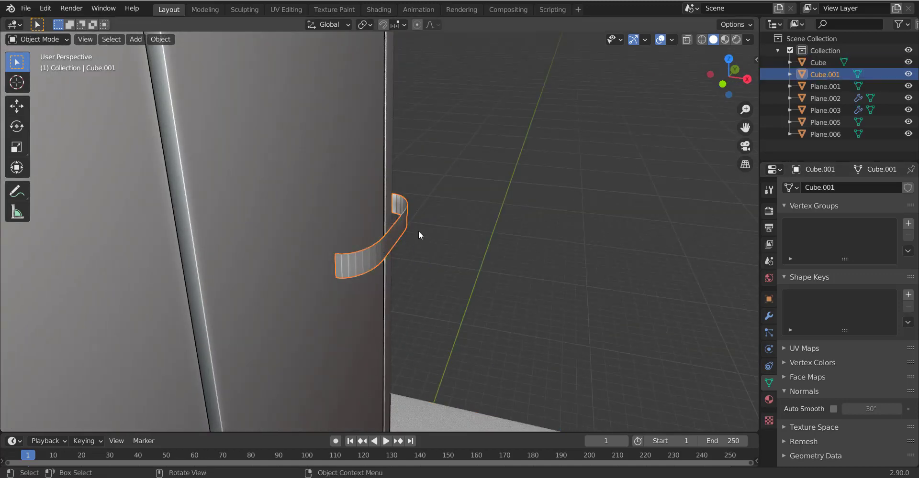
Step: Apply Shade Smooth to the Cube.001 strip
{"action": "right_click", "coordinate": [395, 238]}
{"action": "left_click", "coordinate": [395, 238]}
{"action": "mouse_move", "coordinate": [736, 305]}
{"action": "middle_mouse_down"}
{"action": "mouse_move", "coordinate": [473, 286]}
{"action": "mouse_move", "coordinate": [821, 415]}
{"action": "middle_mouse_up"}
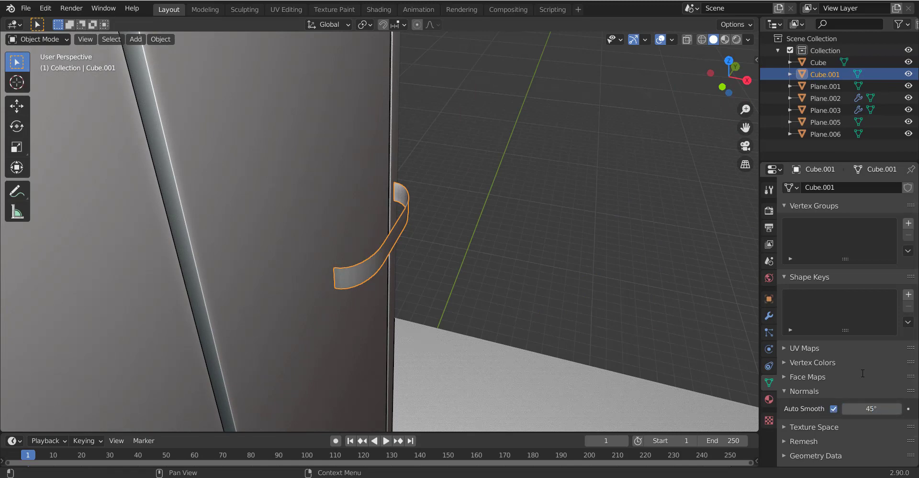
Step: Add a Solidify modifier to Cube.001 with 0.03 m thickness
{"action": "left_click", "coordinate": [768, 315]}
{"action": "left_click", "coordinate": [813, 187]}
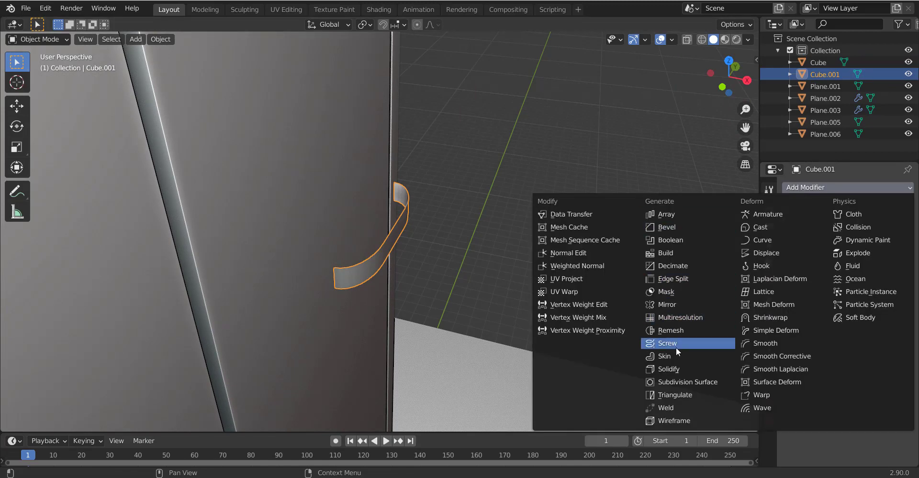
{"action": "left_click", "coordinate": [678, 368]}
{"action": "middle_click_drag", "start_coordinate": [499, 277], "coordinate": [802, 275]}
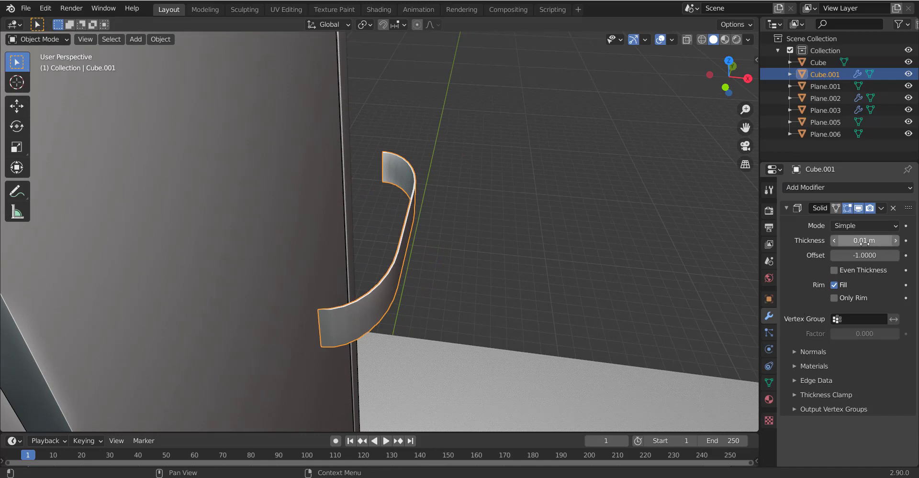
{"action": "left_click_drag", "start_coordinate": [864, 240], "coordinate": [885, 240]}
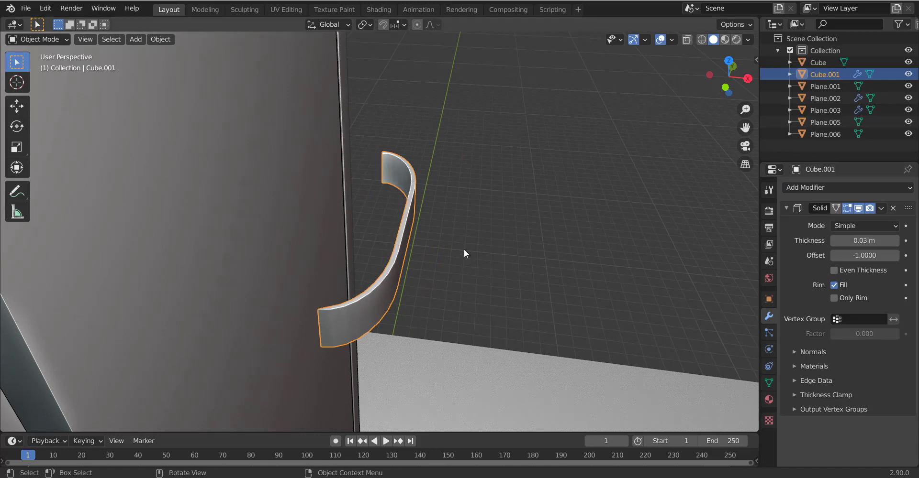
{"action": "mouse_move", "coordinate": [415, 225]}
{"action": "middle_mouse_down"}
{"action": "mouse_move", "coordinate": [371, 239]}
{"action": "mouse_move", "coordinate": [387, 260]}
{"action": "mouse_move", "coordinate": [400, 250]}
{"action": "middle_mouse_up"}
Step: Move the Cube.001 handle along X onto the cabinet's right door
{"action": "key", "text": "g"}
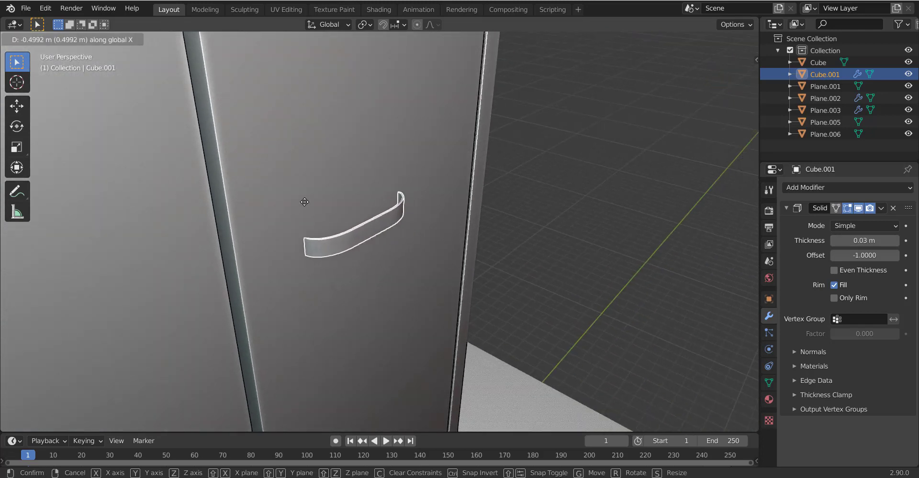
{"action": "key", "text": "x"}
{"action": "left_click", "coordinate": [97, 193]}
{"action": "key", "text": "Tab"}
{"action": "key", "text": "g"}
{"action": "key", "text": "x"}
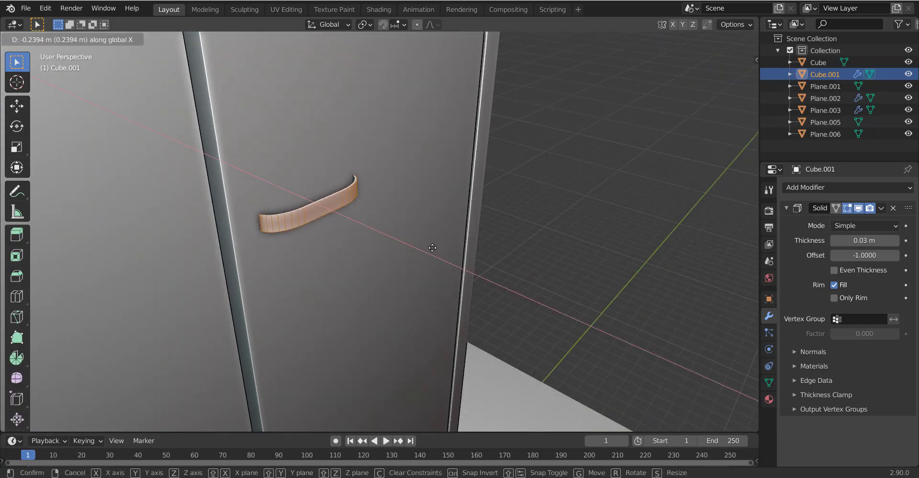
{"action": "left_click", "coordinate": [365, 219]}
{"action": "mouse_move", "coordinate": [365, 219]}
{"action": "middle_mouse_down"}
{"action": "mouse_move", "coordinate": [289, 239]}
{"action": "mouse_move", "coordinate": [336, 232]}
{"action": "middle_mouse_up"}
{"action": "key", "text": "Tab"}
Step: Lower the handle down the right door's face along Z
{"action": "scroll", "coordinate": [337, 231], "scroll_direction": "down", "scroll_amount": 3}
{"action": "key", "text": "g"}
{"action": "key", "text": "z"}
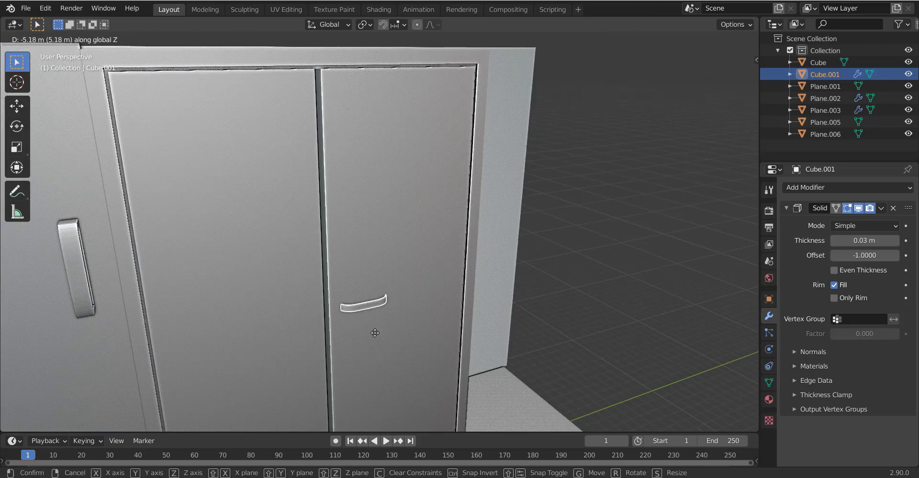
{"action": "left_click", "coordinate": [374, 334]}
{"action": "scroll", "coordinate": [365, 314], "scroll_direction": "down", "scroll_amount": 2}
{"action": "scroll", "coordinate": [385, 316], "scroll_direction": "down", "scroll_amount": 2}
{"action": "middle_click_drag", "start_coordinate": [418, 284], "coordinate": [348, 271]}
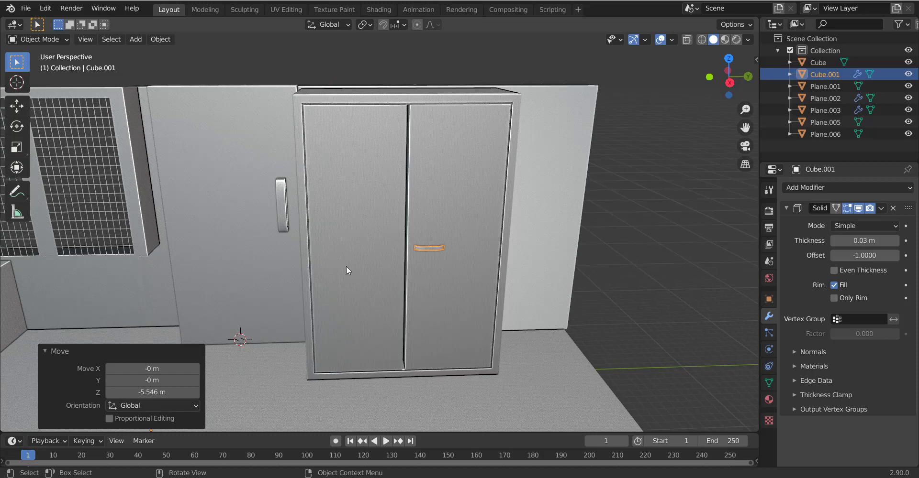
{"action": "scroll", "coordinate": [407, 247], "scroll_direction": "up", "scroll_amount": 3}
{"action": "middle_click_drag", "start_coordinate": [410, 243], "coordinate": [447, 230]}
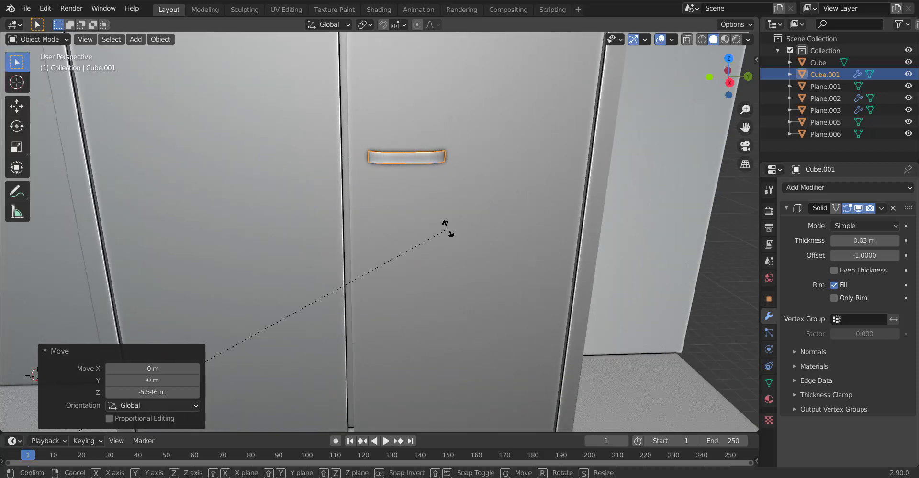
Step: Set the transform pivot point to the 3D Cursor
{"action": "key", "text": "Tab"}
{"action": "key", "text": "period"}
{"action": "key", "text": "comma"}
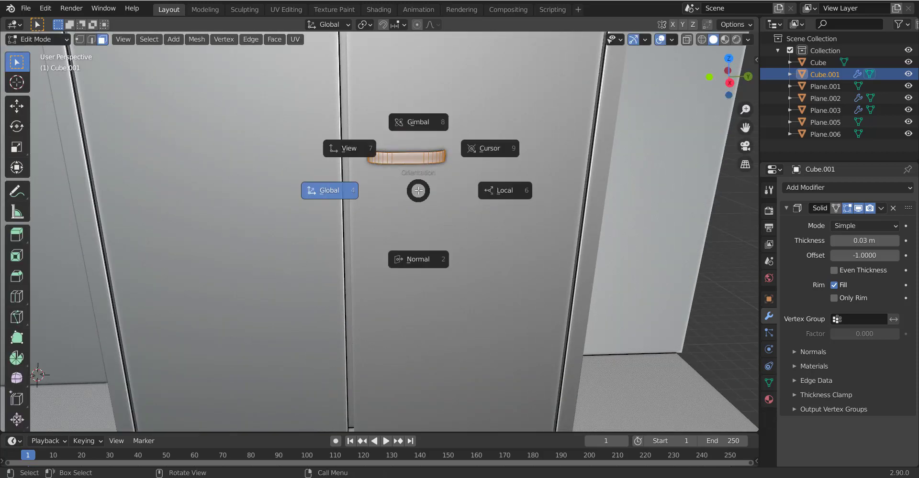
{"action": "key", "text": "Escape"}
{"action": "key", "text": "period"}
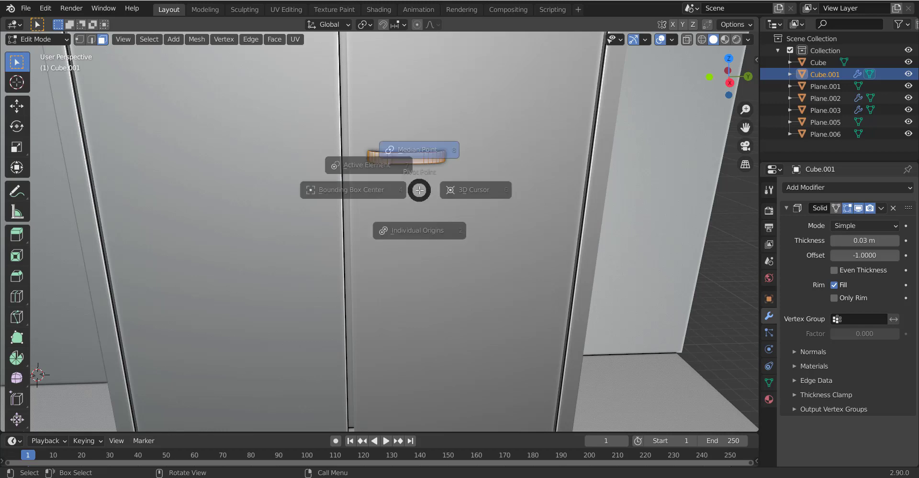
{"action": "left_click", "coordinate": [543, 197]}
{"action": "key", "text": "s"}
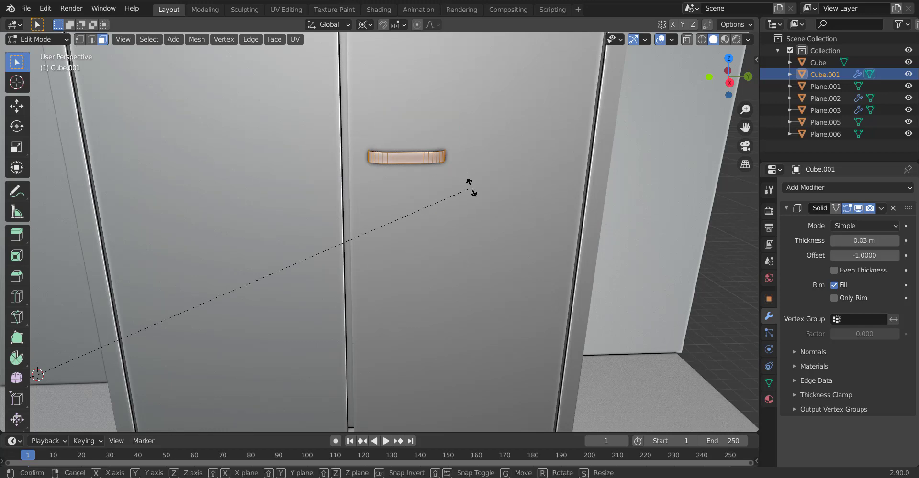
{"action": "key", "text": "Escape"}
{"action": "key", "text": "period"}
{"action": "left_click", "coordinate": [445, 119]}
Step: Rotate the handle about 45° into a slanted bar on the door
{"action": "key", "text": "r"}
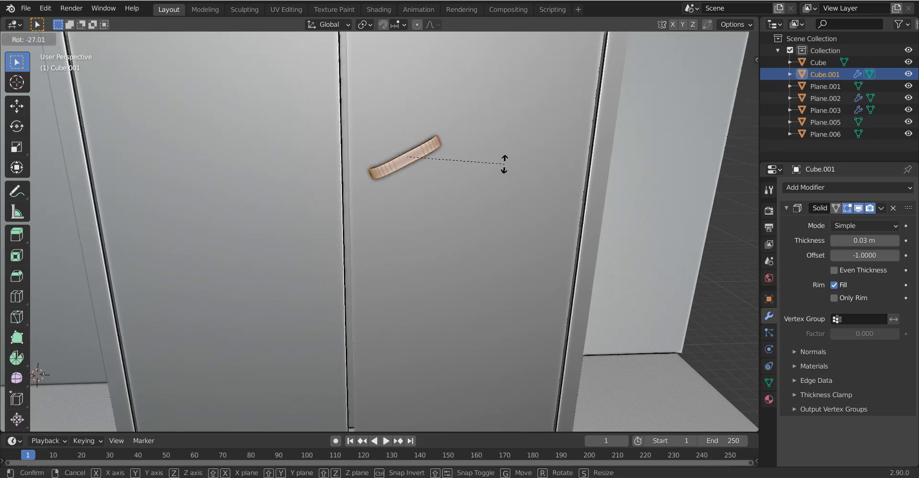
{"action": "key", "text": "z"}
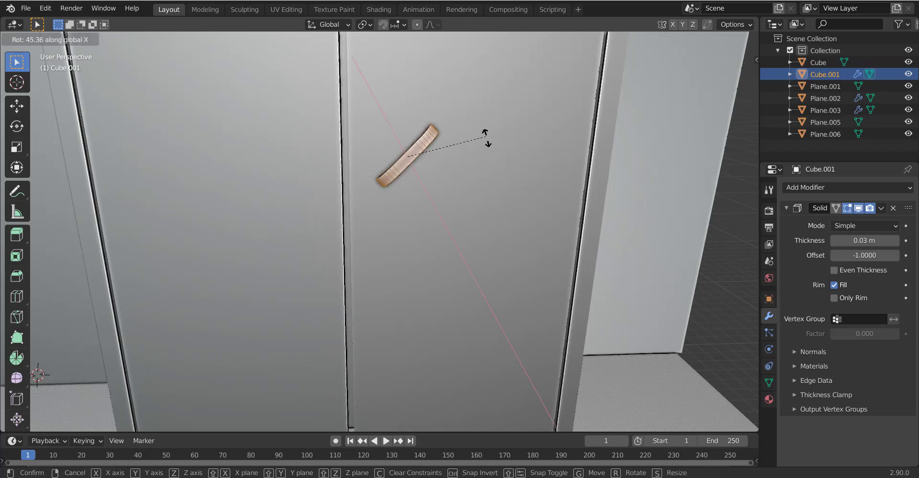
{"action": "left_click", "coordinate": [498, 148]}
{"action": "mouse_move", "coordinate": [498, 148]}
{"action": "middle_mouse_down"}
{"action": "mouse_move", "coordinate": [398, 159]}
{"action": "mouse_move", "coordinate": [445, 253]}
{"action": "middle_mouse_up"}
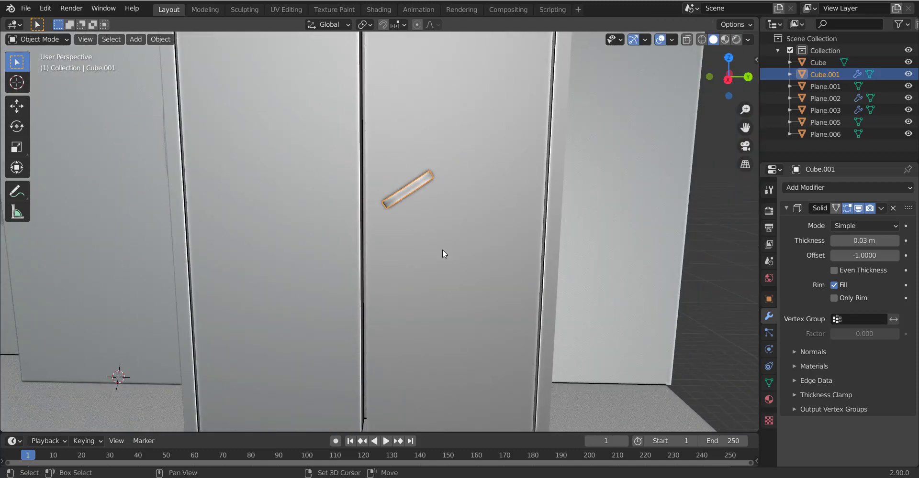
Step: Duplicate the right-door handle in place and select the overlapping handle copy
{"action": "key", "text": "shift+d"}
{"action": "key", "text": "x"}
{"action": "key", "text": "Escape"}
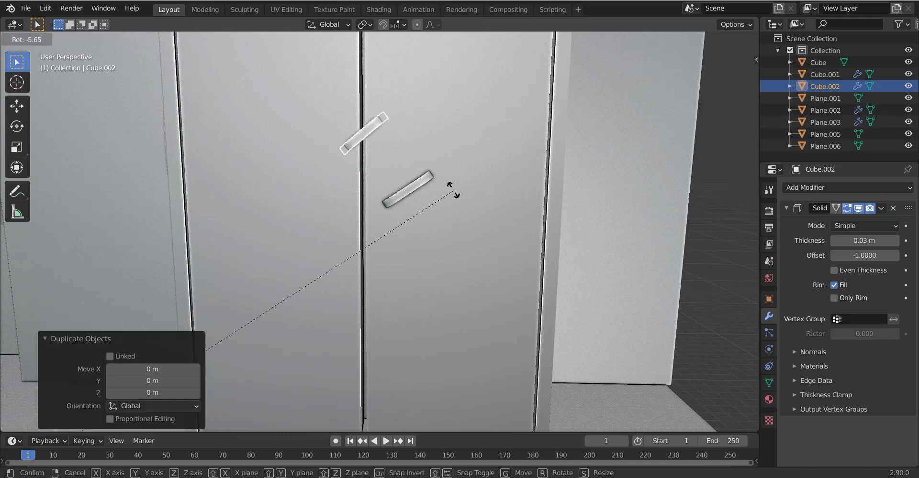
{"action": "key", "text": "a"}
{"action": "left_click", "coordinate": [412, 190]}
{"action": "left_click", "coordinate": [409, 191]}
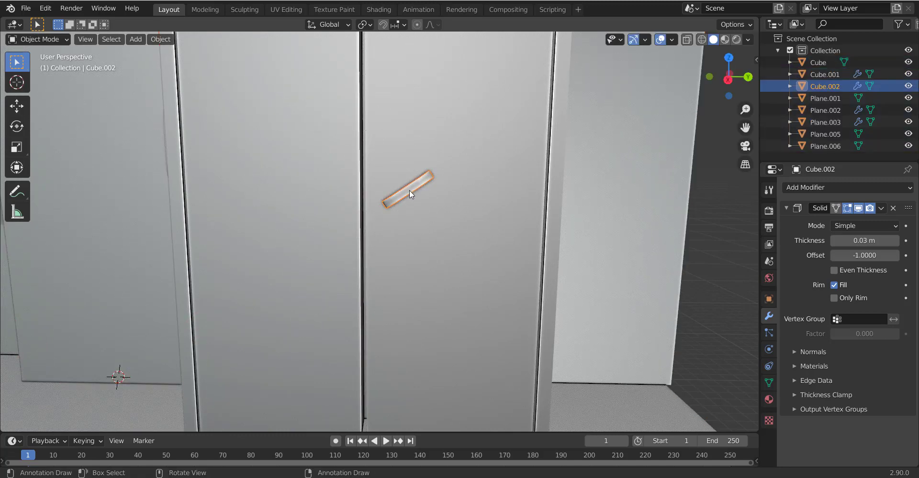
Step: Move the handle copy along Y onto the left door and rotate it, then undo it
{"action": "key", "text": "g"}
{"action": "key", "text": "y"}
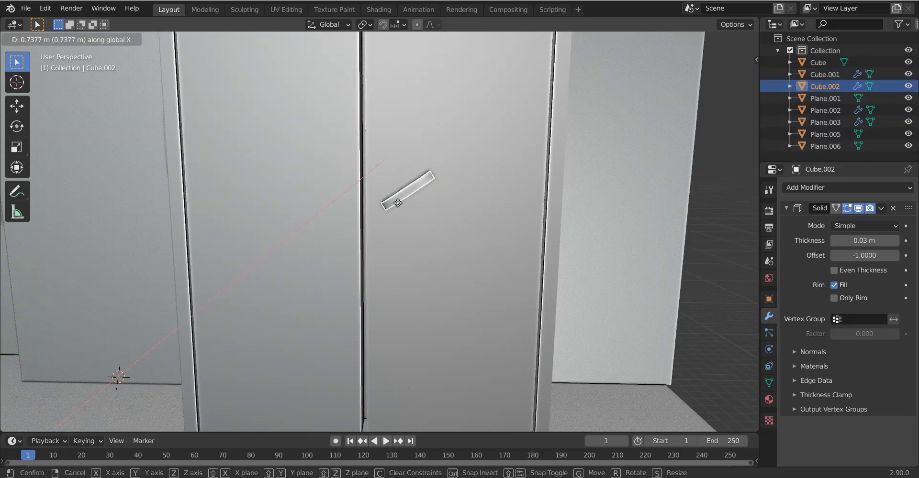
{"action": "left_click", "coordinate": [349, 202]}
{"action": "key", "text": "Tab"}
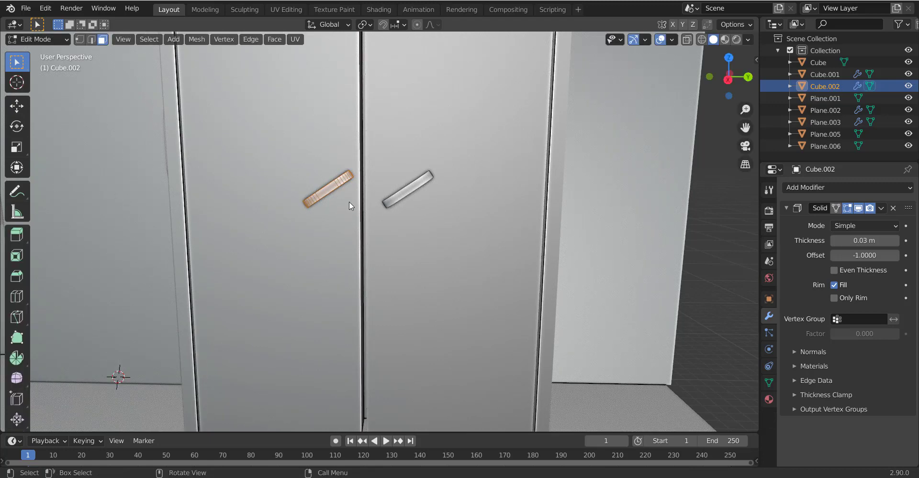
{"action": "key", "text": "r"}
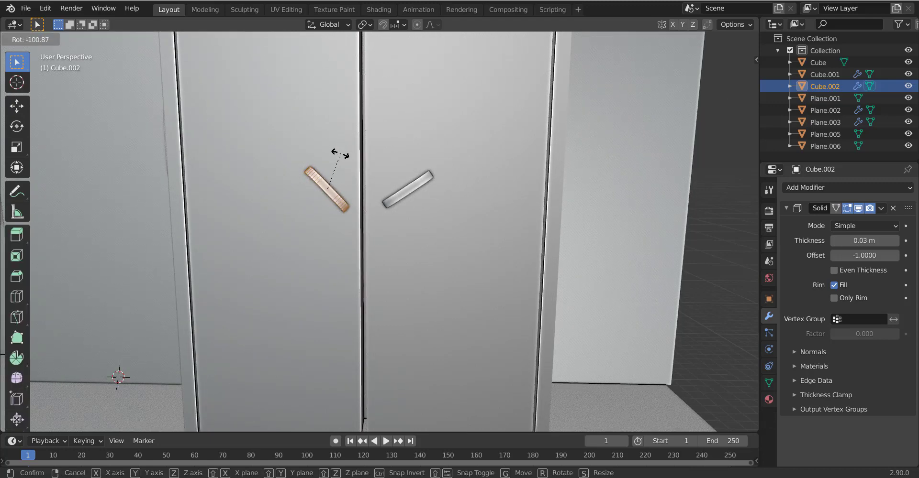
{"action": "type", "text": "90"}
{"action": "key", "text": "Return"}
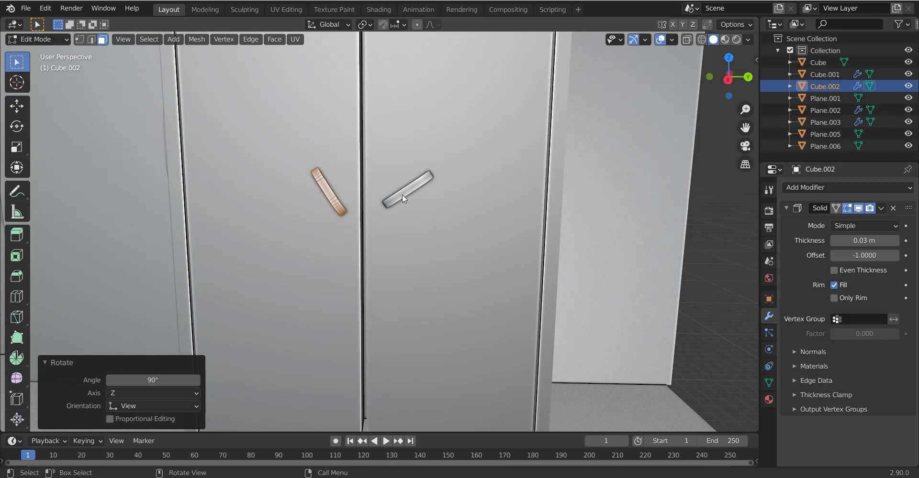
{"action": "key", "text": "ctrl+z"}
{"action": "key", "text": "ctrl+z"}
{"action": "key", "text": "ctrl+z"}
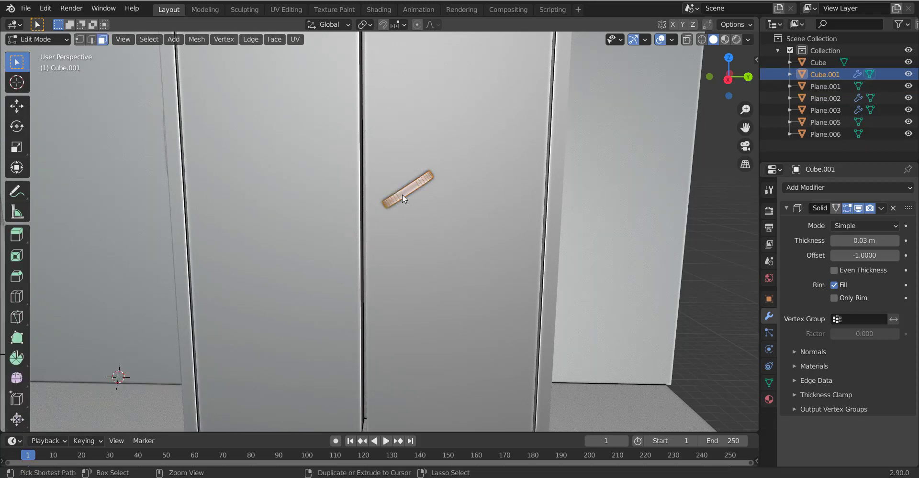
Step: Tilt the handle 45° on X, then copy it to the left door rotated 90° on X
{"action": "key", "text": "r"}
{"action": "key", "text": "x"}
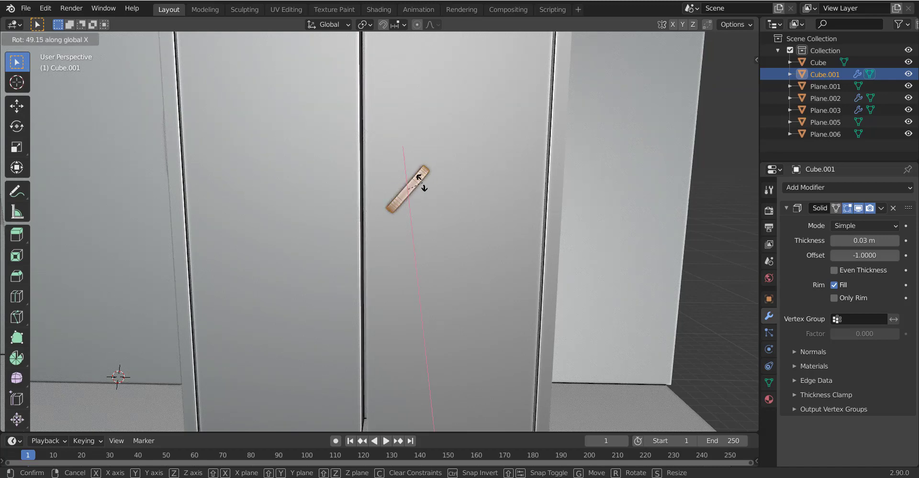
{"action": "type", "text": "45"}
{"action": "key", "text": "Return"}
{"action": "key", "text": "shift+d"}
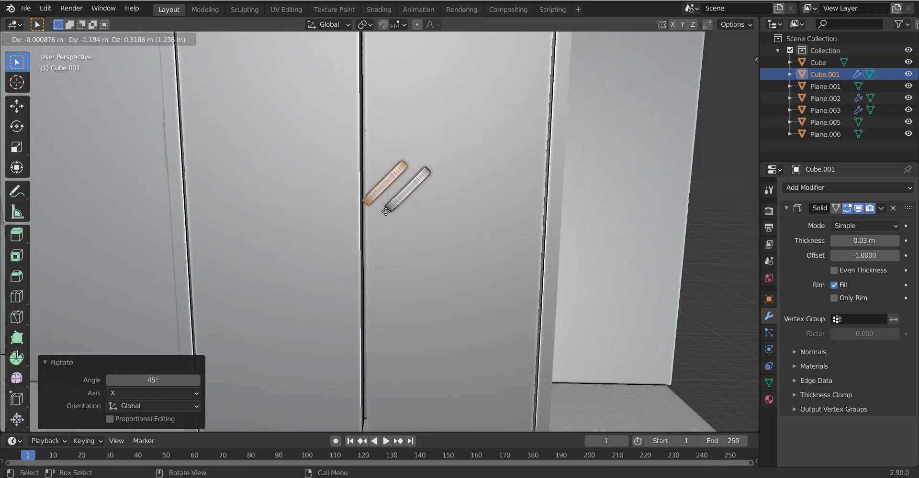
{"action": "key", "text": "y"}
{"action": "left_click", "coordinate": [334, 205]}
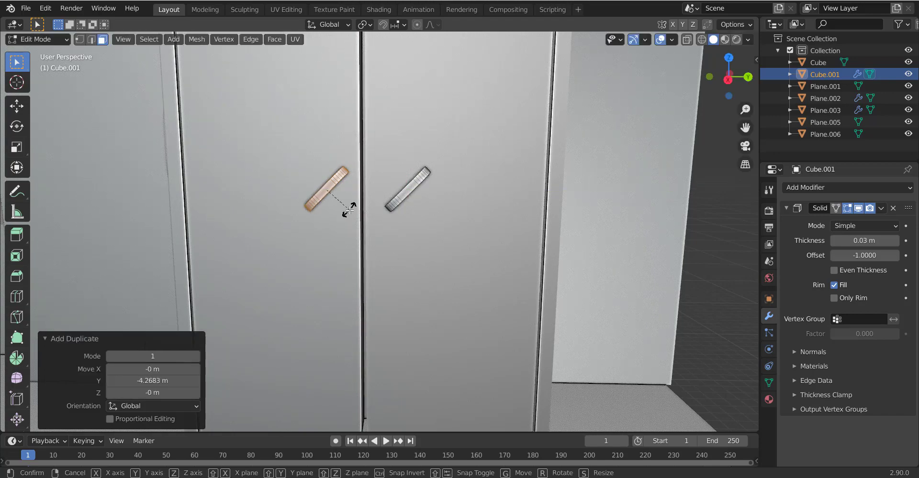
{"action": "type", "text": "rx90"}
{"action": "key", "text": "Return"}
Step: Check the handle pair from the side view, nudge the handle, and select the room object
{"action": "scroll", "coordinate": [353, 206], "scroll_direction": "down", "scroll_amount": 5}
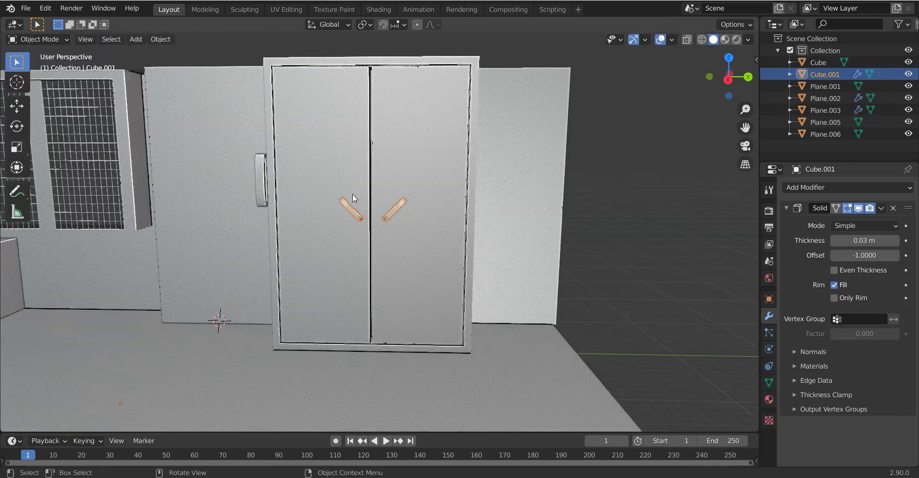
{"action": "mouse_move", "coordinate": [352, 205]}
{"action": "middle_mouse_down"}
{"action": "mouse_move", "coordinate": [410, 232]}
{"action": "mouse_move", "coordinate": [359, 211]}
{"action": "middle_mouse_up"}
{"action": "key", "text": "KP_Decimal"}
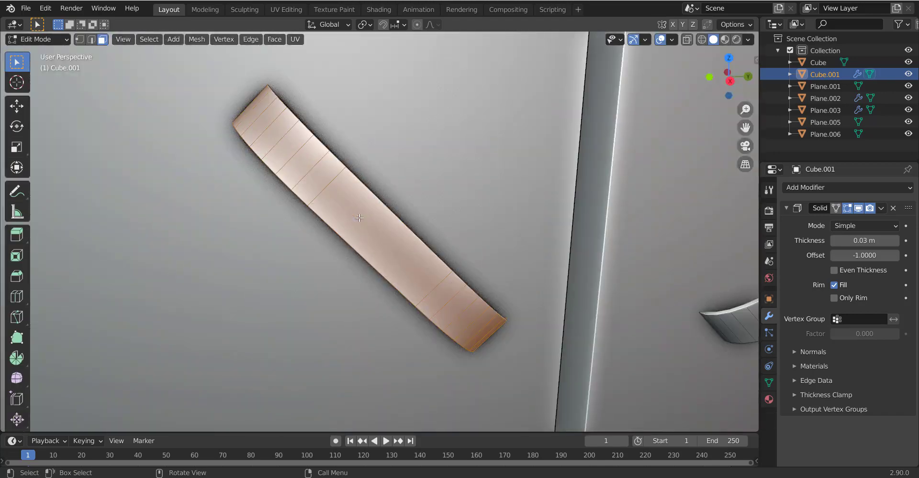
{"action": "scroll", "coordinate": [424, 210], "scroll_direction": "down", "scroll_amount": 2}
{"action": "key", "text": "KP_3"}
{"action": "scroll", "coordinate": [380, 234], "scroll_direction": "down", "scroll_amount": 10}
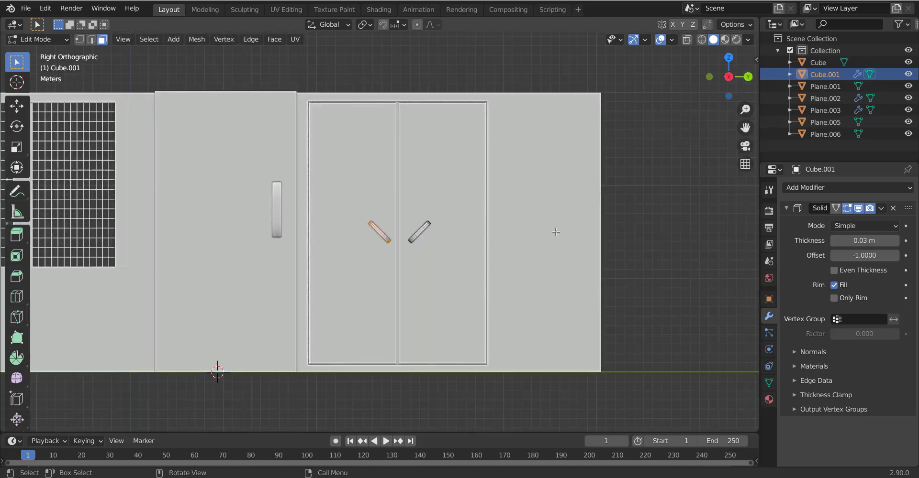
{"action": "key", "text": "g"}
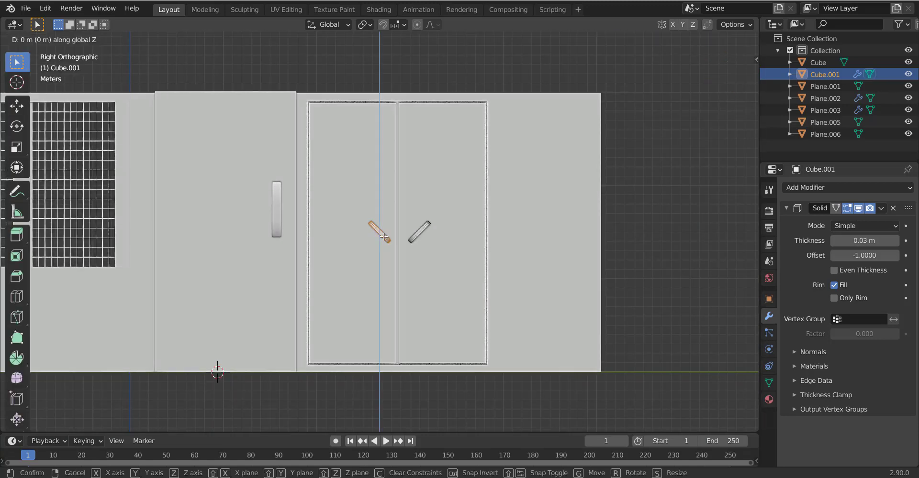
{"action": "key", "text": "Return"}
{"action": "key", "text": "Tab"}
{"action": "scroll", "coordinate": [428, 240], "scroll_direction": "down", "scroll_amount": 2}
{"action": "mouse_move", "coordinate": [427, 236]}
{"action": "middle_mouse_down"}
{"action": "mouse_move", "coordinate": [376, 274]}
{"action": "mouse_move", "coordinate": [421, 226]}
{"action": "mouse_move", "coordinate": [415, 231]}
{"action": "mouse_move", "coordinate": [452, 217]}
{"action": "mouse_move", "coordinate": [340, 202]}
{"action": "mouse_move", "coordinate": [400, 231]}
{"action": "middle_mouse_up"}
{"action": "left_click", "coordinate": [412, 282]}
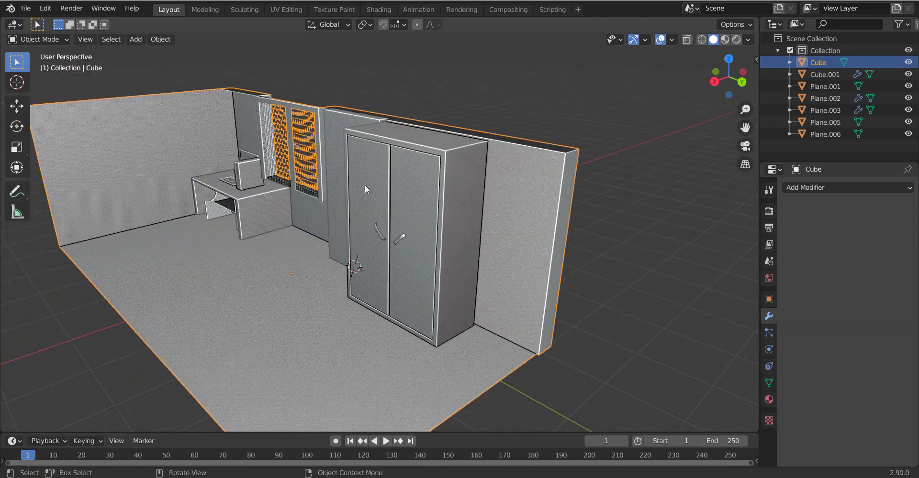
Step: Extrude and shrink the cabinet's top face, extrude it up into a box, and delete its lid
{"action": "middle_click_drag", "start_coordinate": [364, 184], "coordinate": [383, 212]}
{"action": "scroll", "coordinate": [383, 212], "scroll_direction": "up", "scroll_amount": 4}
{"action": "scroll", "coordinate": [414, 101], "scroll_direction": "up", "scroll_amount": 2}
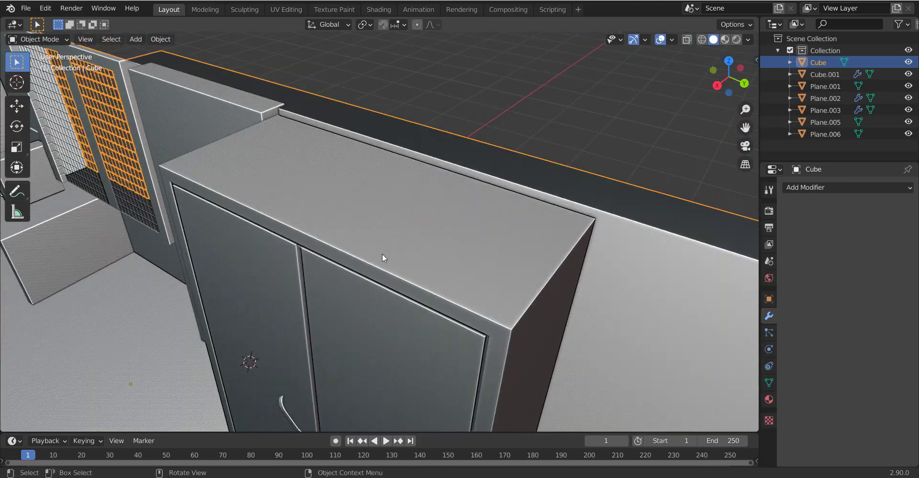
{"action": "key", "text": "Tab"}
{"action": "key", "text": "e"}
{"action": "right_click", "coordinate": [422, 244]}
{"action": "key", "text": "s"}
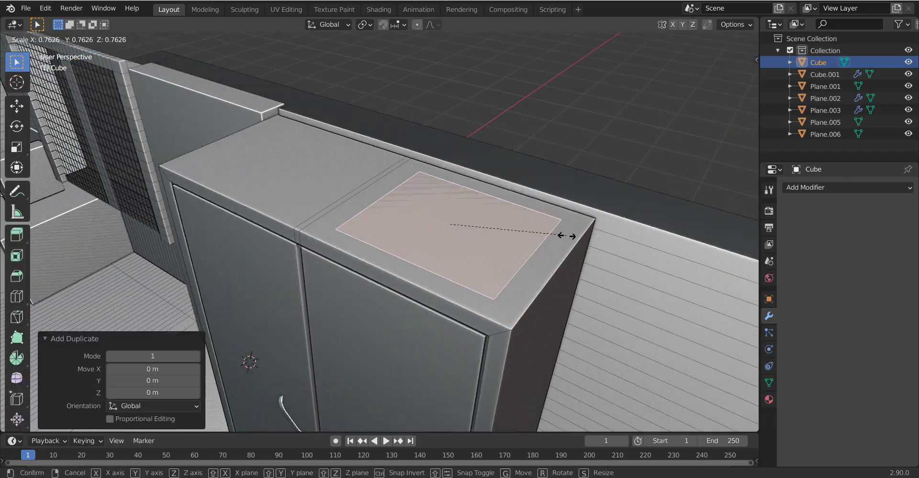
{"action": "left_click", "coordinate": [565, 231]}
{"action": "key", "text": "e"}
{"action": "left_click", "coordinate": [542, 173]}
{"action": "key", "text": "x"}
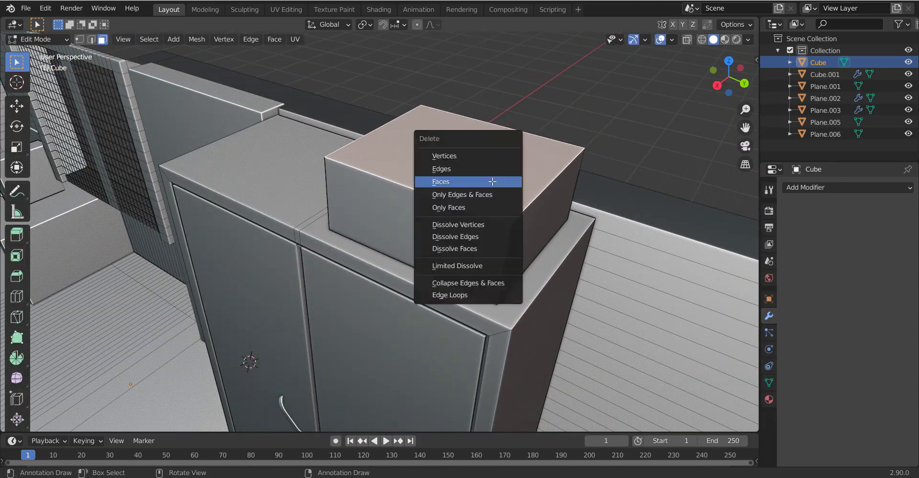
{"action": "left_click", "coordinate": [500, 179]}
Step: Extrude a flap from the box's back rim edge and shift it along X
{"action": "left_click", "coordinate": [538, 191]}
{"action": "key", "text": "2"}
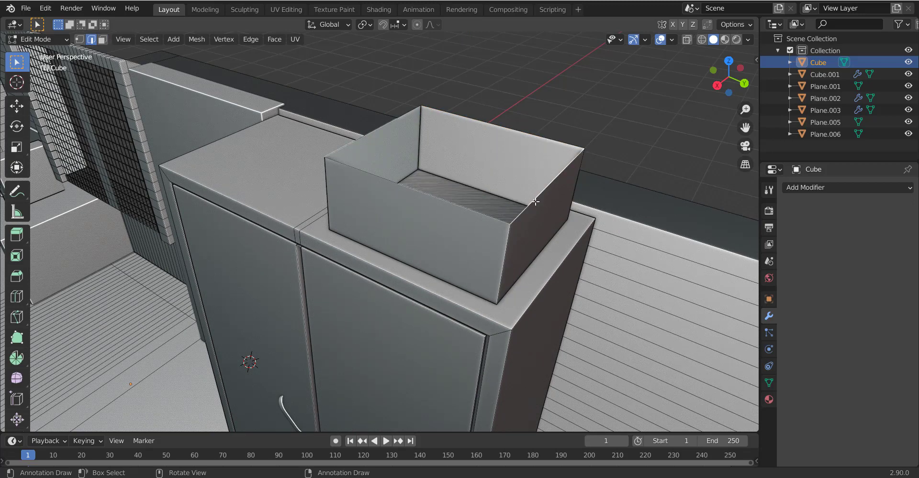
{"action": "middle_click_drag", "start_coordinate": [535, 202], "coordinate": [580, 188]}
{"action": "key", "text": "e"}
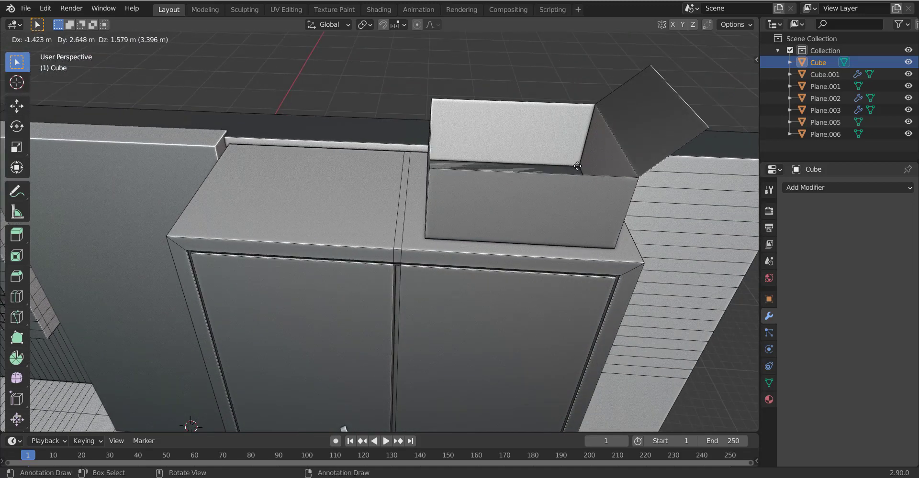
{"action": "left_click", "coordinate": [473, 129]}
{"action": "key", "text": "g"}
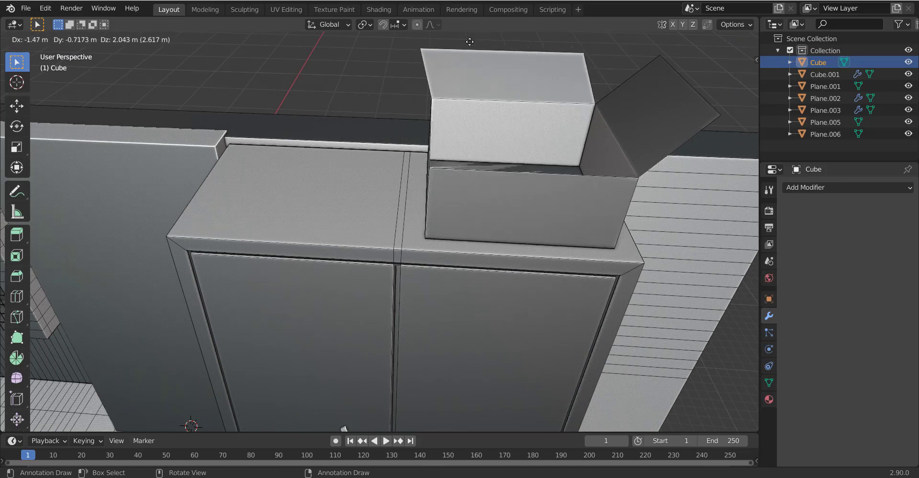
{"action": "key", "text": "x"}
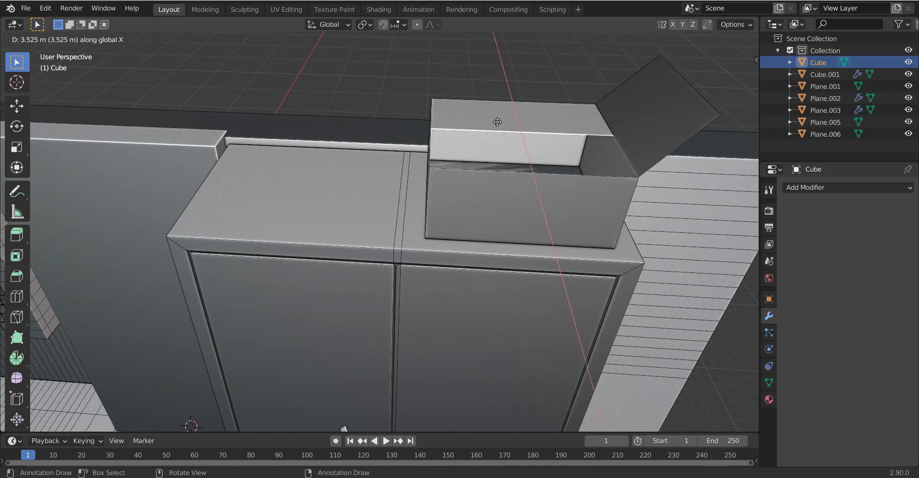
{"action": "left_click", "coordinate": [497, 122]}
Step: Extrude flaps from the box's front and left rim edges
{"action": "left_click", "coordinate": [504, 171]}
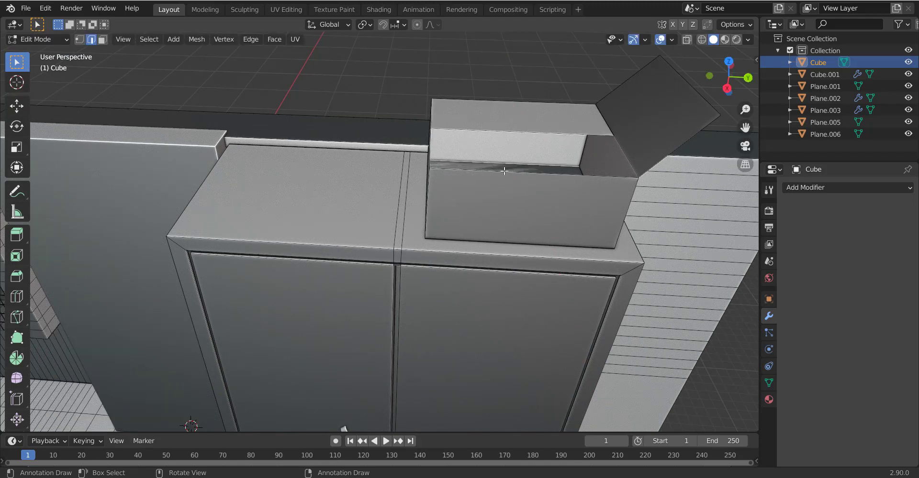
{"action": "key", "text": "e"}
{"action": "left_click", "coordinate": [521, 122]}
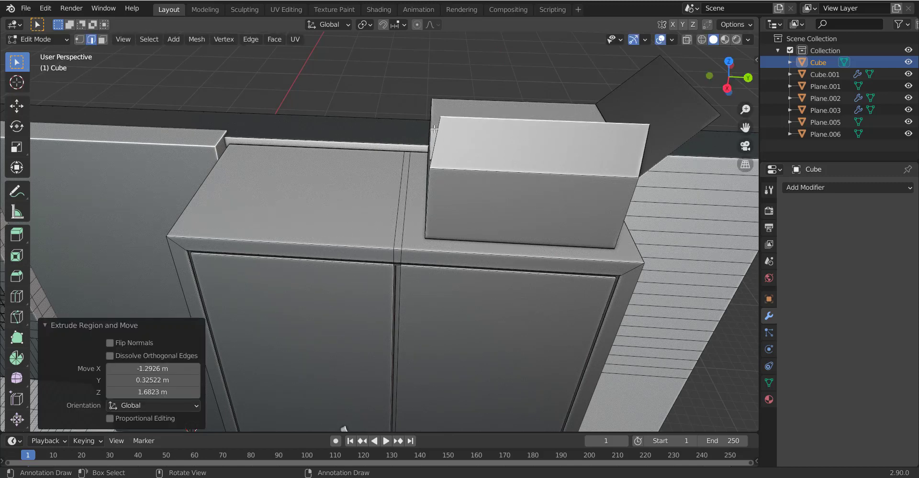
{"action": "left_click", "coordinate": [424, 132]}
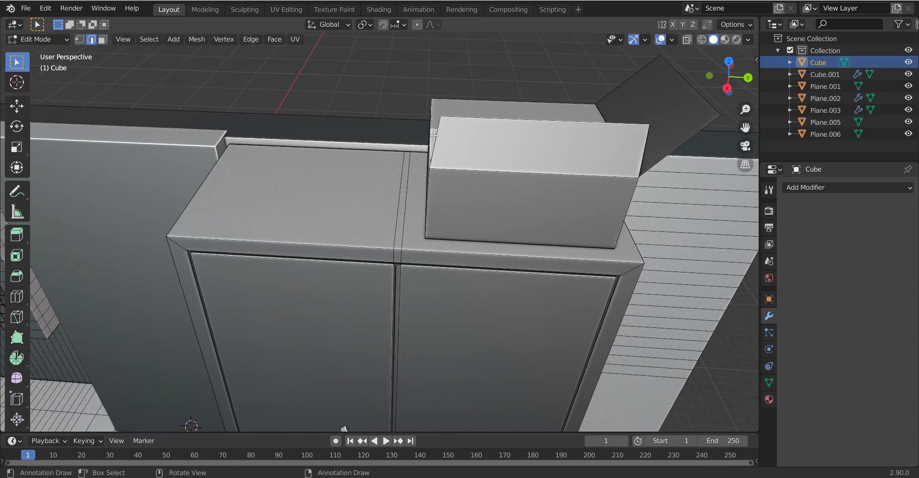
{"action": "key", "text": "e"}
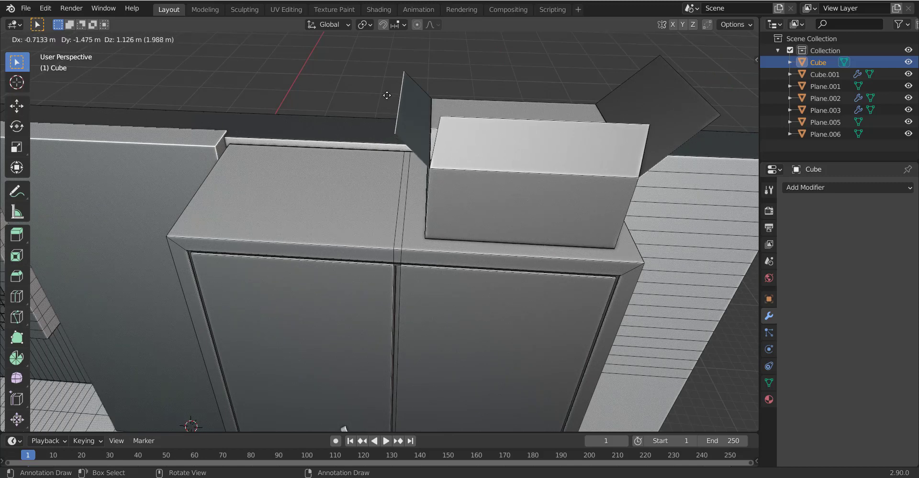
{"action": "left_click", "coordinate": [368, 72]}
Step: Save the scene and go back into Edit Mode on the box
{"action": "key", "text": "Tab"}
{"action": "middle_click_drag", "start_coordinate": [515, 140], "coordinate": [413, 171]}
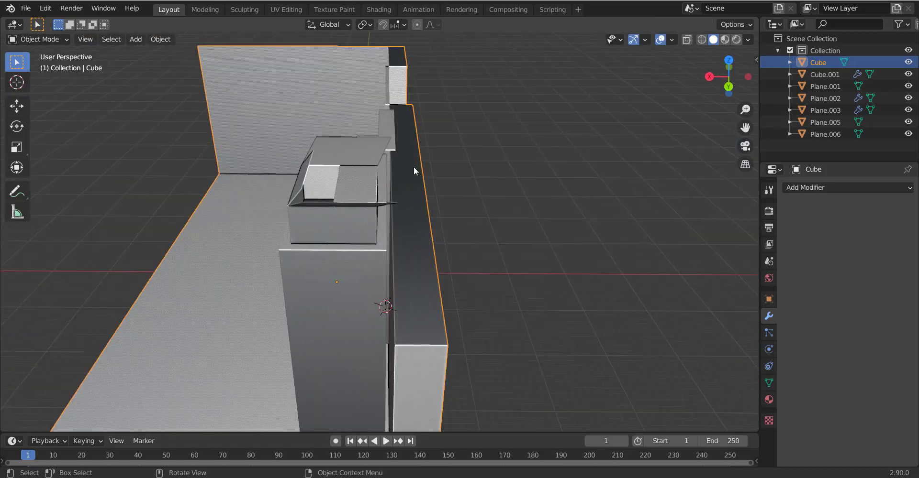
{"action": "key", "text": "ctrl+s"}
{"action": "key", "text": "Tab"}
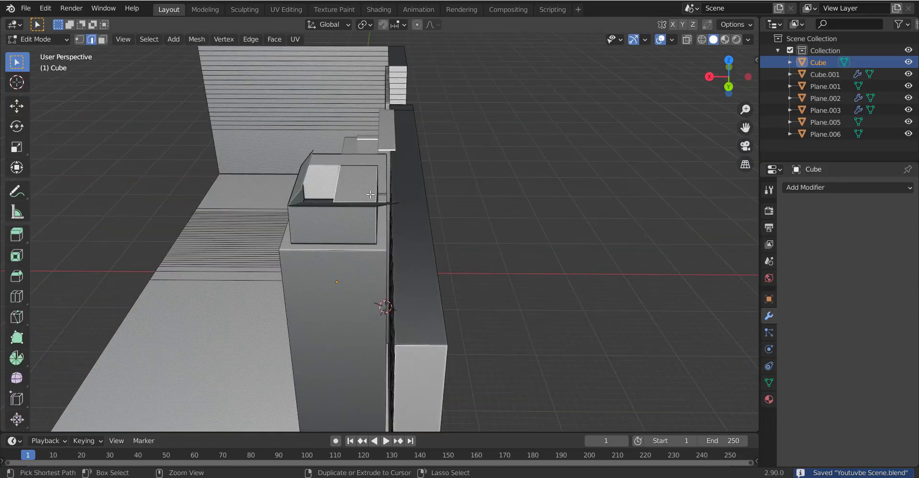
{"action": "mouse_move", "coordinate": [371, 206]}
{"action": "middle_mouse_down"}
{"action": "mouse_move", "coordinate": [502, 246]}
{"action": "mouse_move", "coordinate": [495, 219]}
{"action": "middle_mouse_up"}
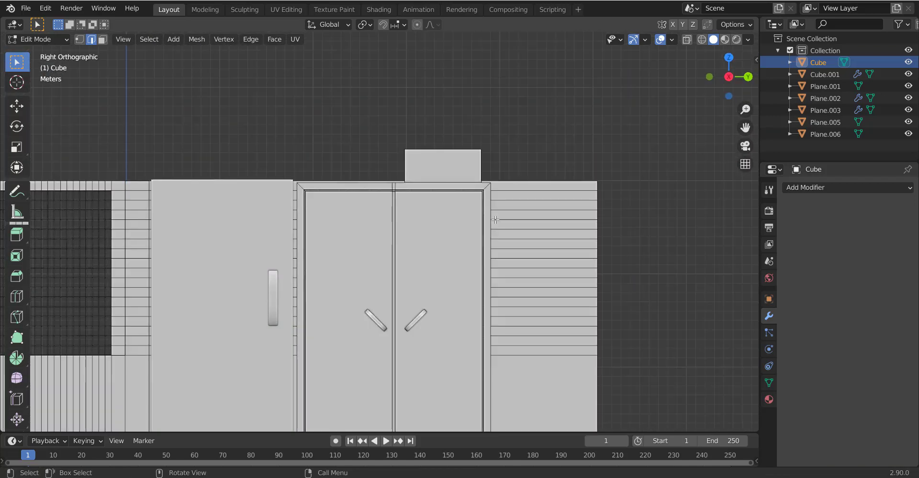
Step: Extrude a box face upward and move the new flap vertically along Z
{"action": "key", "text": "e"}
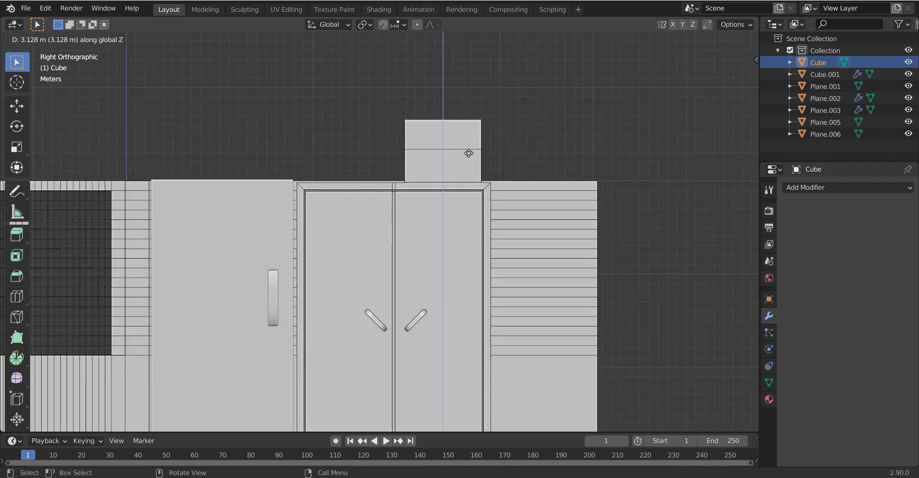
{"action": "left_click", "coordinate": [469, 153]}
{"action": "middle_click_drag", "start_coordinate": [508, 160], "coordinate": [367, 190]}
{"action": "key", "text": "e"}
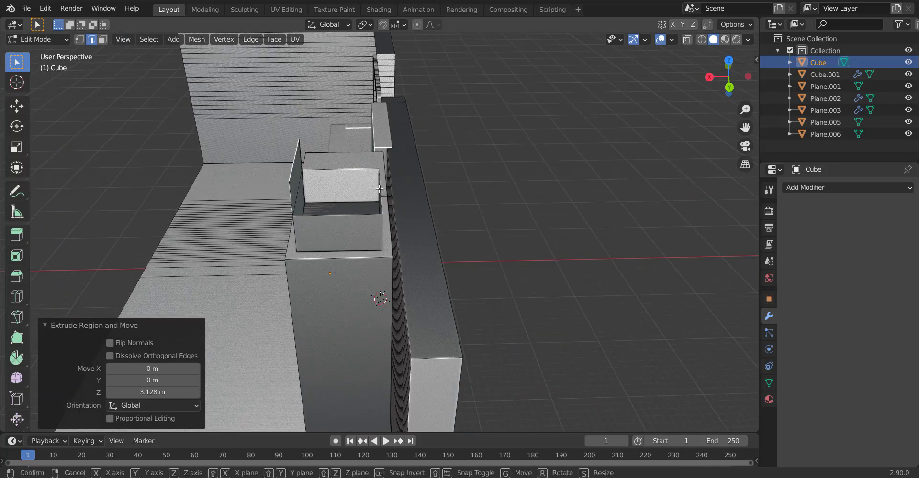
{"action": "key", "text": "x"}
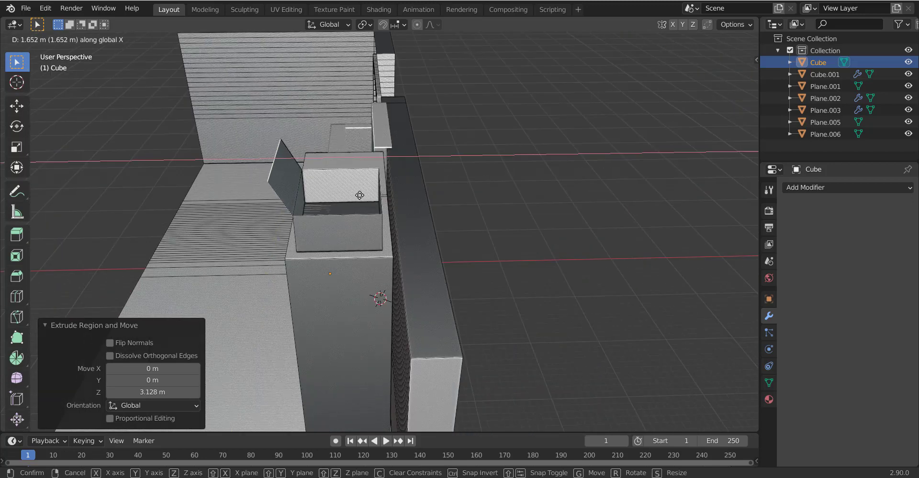
{"action": "key", "text": "Escape"}
{"action": "key", "text": "g"}
{"action": "key", "text": "z"}
{"action": "left_click", "coordinate": [382, 111]}
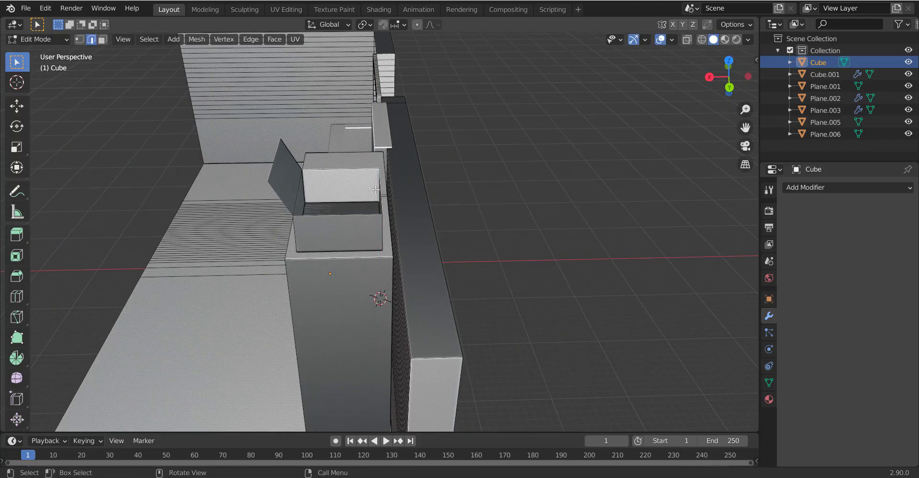
Step: Extrude another flap face up along Z and shift it along Y
{"action": "key", "text": "e"}
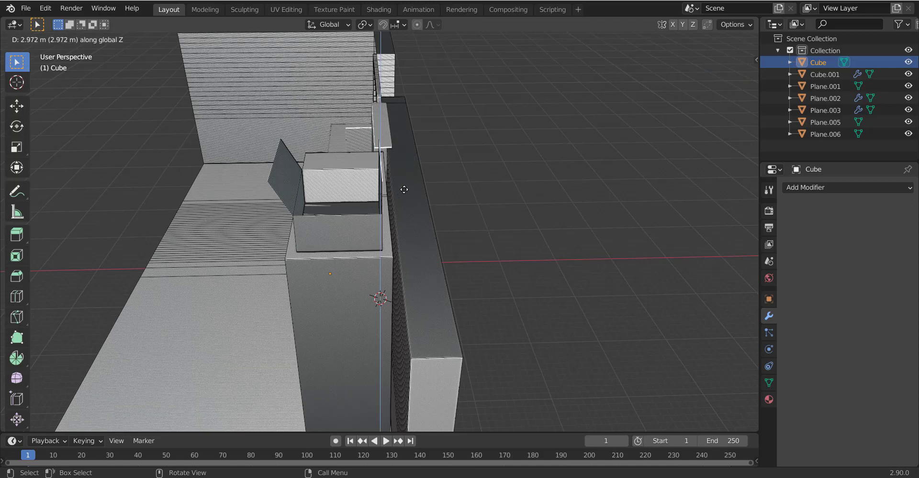
{"action": "key", "text": "x"}
{"action": "key", "text": "Escape"}
{"action": "middle_click_drag", "start_coordinate": [420, 208], "coordinate": [455, 201]}
{"action": "key", "text": "e"}
{"action": "key", "text": "z"}
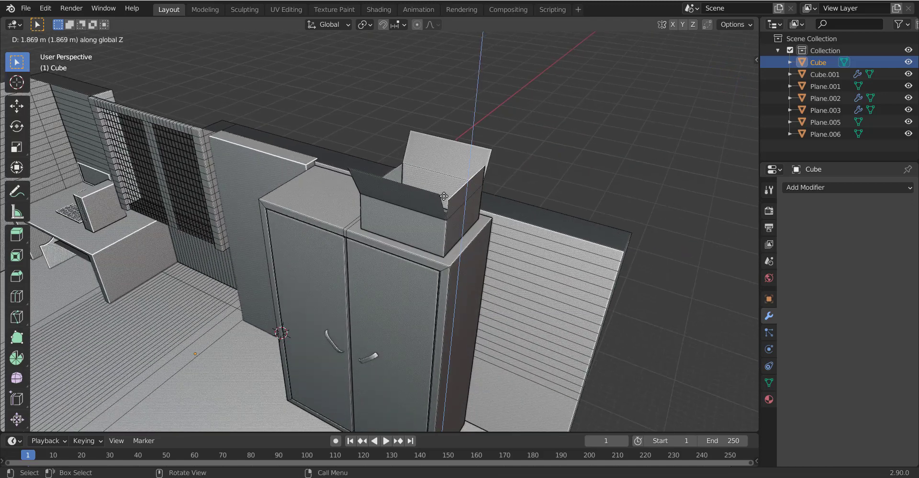
{"action": "left_click", "coordinate": [455, 201]}
{"action": "key", "text": "g"}
{"action": "key", "text": "y"}
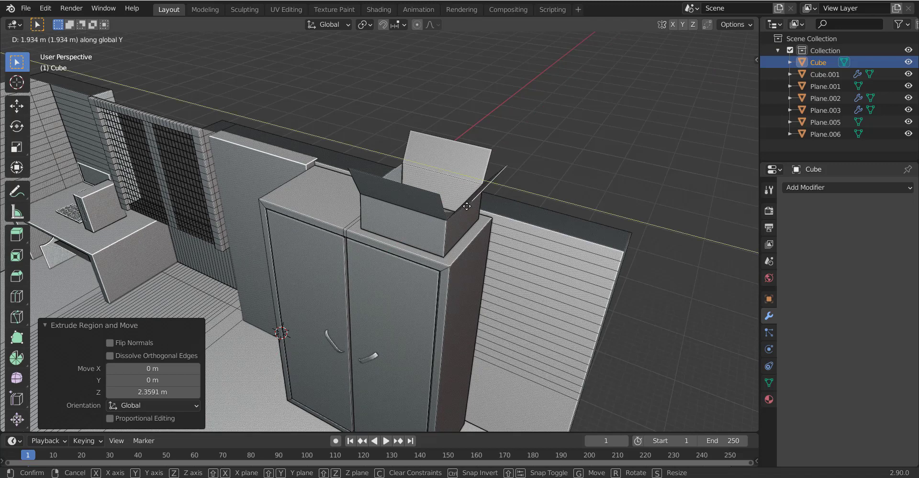
{"action": "left_click", "coordinate": [461, 204]}
Step: Slide a box edge to shape the flap, then extrude the next flap face
{"action": "middle_click_drag", "start_coordinate": [461, 204], "coordinate": [606, 156]}
{"action": "key", "text": "g"}
{"action": "key", "text": "g"}
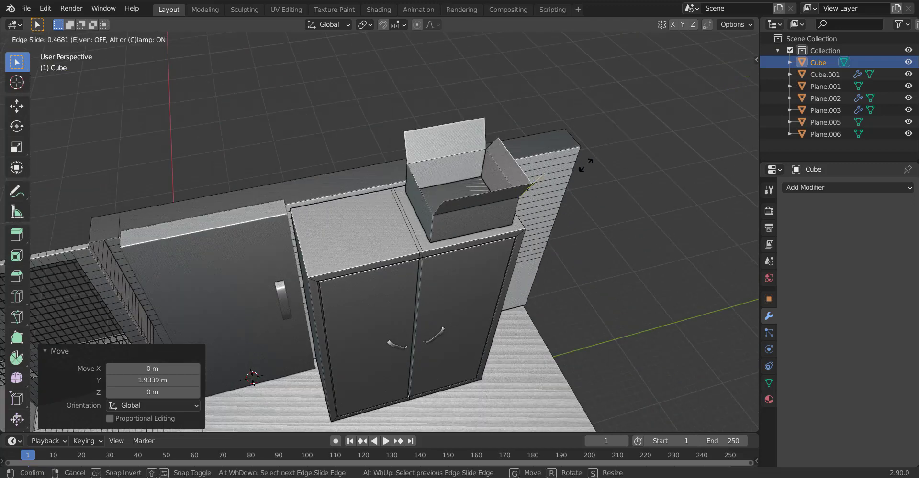
{"action": "left_click", "coordinate": [584, 166]}
{"action": "left_click", "coordinate": [431, 190]}
{"action": "key", "text": "e"}
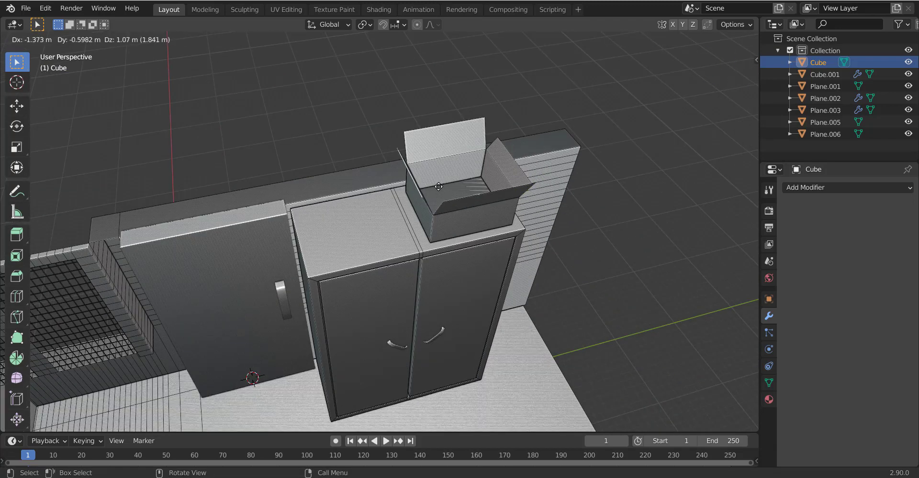
{"action": "left_click", "coordinate": [439, 187]}
{"action": "mouse_move", "coordinate": [439, 187]}
{"action": "middle_mouse_down"}
{"action": "mouse_move", "coordinate": [404, 184]}
{"action": "mouse_move", "coordinate": [461, 219]}
{"action": "mouse_move", "coordinate": [494, 160]}
{"action": "mouse_move", "coordinate": [452, 161]}
{"action": "middle_mouse_up"}
Step: Return to Object Mode and move the selected box geometry along X
{"action": "key", "text": "Tab"}
{"action": "key", "text": "Tab"}
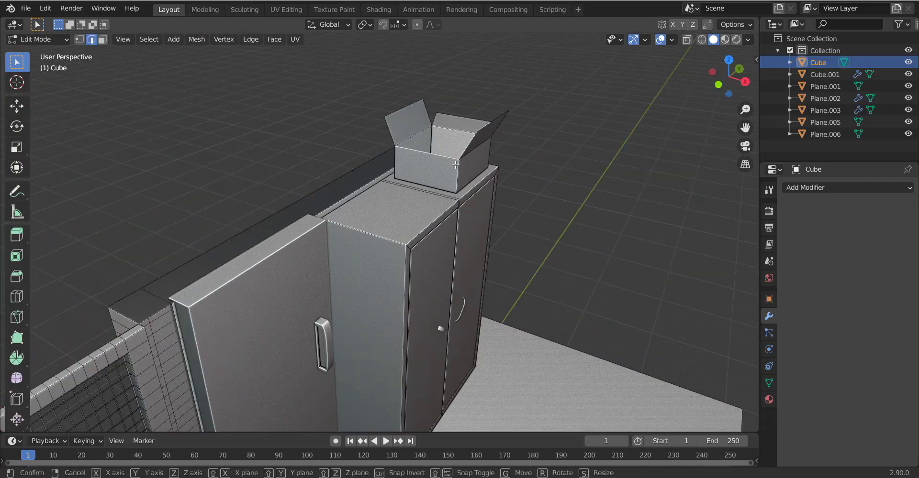
{"action": "key", "text": "g"}
{"action": "key", "text": "x"}
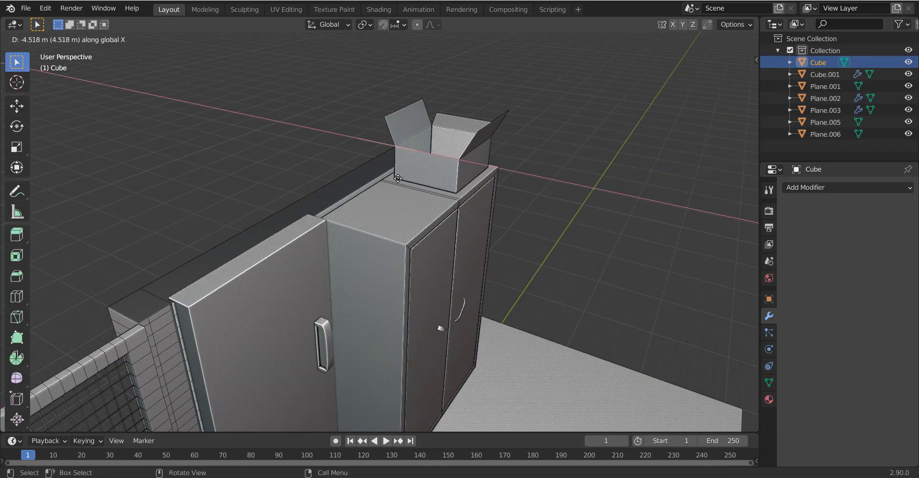
{"action": "left_click", "coordinate": [398, 179]}
Step: Cancel the leftover move, leave mesh editing and save the scene
{"action": "key", "text": "g"}
{"action": "key", "text": "z"}
{"action": "key", "text": "Escape"}
{"action": "key", "text": "Tab"}
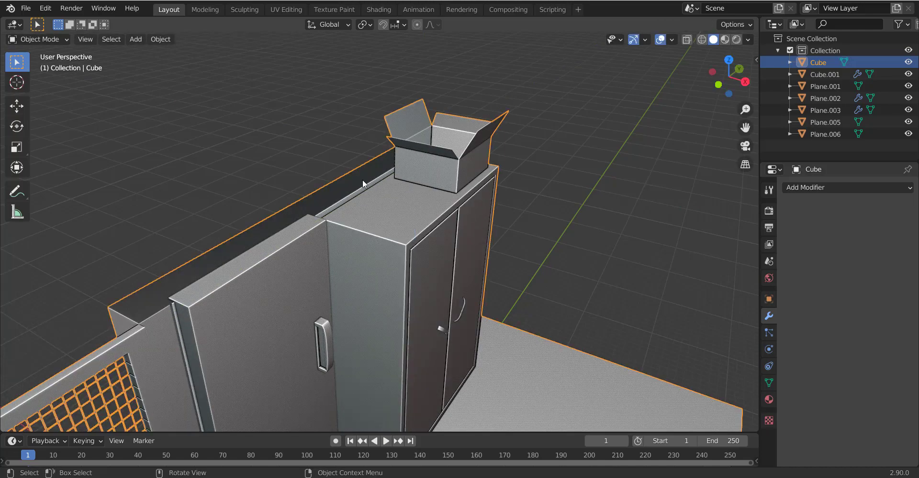
{"action": "mouse_move", "coordinate": [363, 179]}
{"action": "middle_mouse_down"}
{"action": "mouse_move", "coordinate": [449, 182]}
{"action": "mouse_move", "coordinate": [352, 193]}
{"action": "middle_mouse_up"}
{"action": "key", "text": "ctrl+s"}
Step: Duplicate the cabinet's top face and lift the copy straight up above the cabinet
{"action": "key", "text": "Tab"}
{"action": "mouse_move", "coordinate": [273, 201]}
{"action": "middle_mouse_down"}
{"action": "mouse_move", "coordinate": [445, 193]}
{"action": "mouse_move", "coordinate": [434, 199]}
{"action": "middle_mouse_up"}
{"action": "key", "text": "Tab"}
{"action": "key", "text": "Tab"}
{"action": "key", "text": "3"}
{"action": "left_click", "coordinate": [403, 226]}
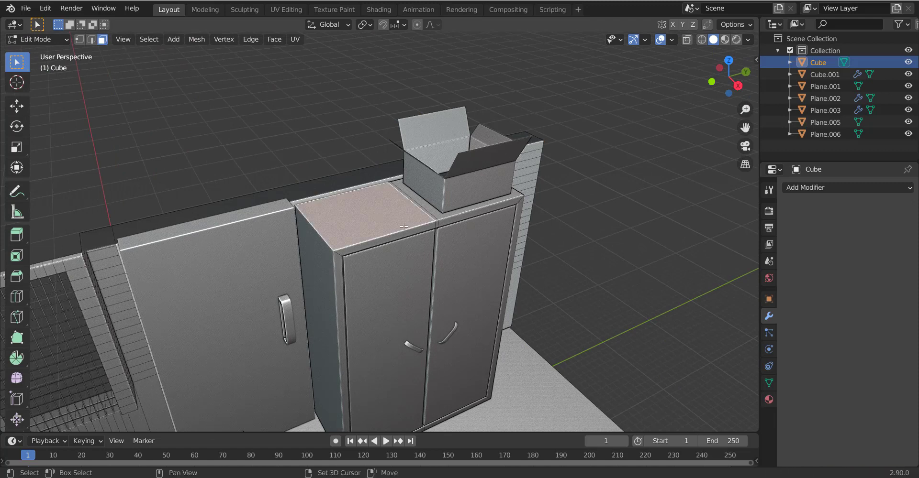
{"action": "key", "text": "shift+d"}
{"action": "key", "text": "Escape"}
{"action": "key", "text": "g"}
{"action": "key", "text": "z"}
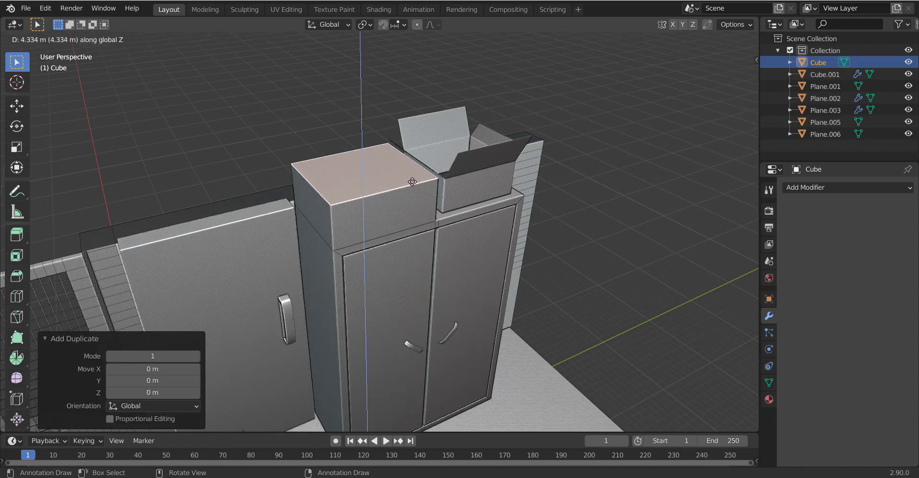
{"action": "left_click", "coordinate": [412, 181]}
Step: Extrude the copied face into a box, scale it to 0.889 and adjust its height on the cabinet
{"action": "key", "text": "e"}
{"action": "left_click", "coordinate": [412, 181]}
{"action": "key", "text": "ctrl+l"}
{"action": "key", "text": "s"}
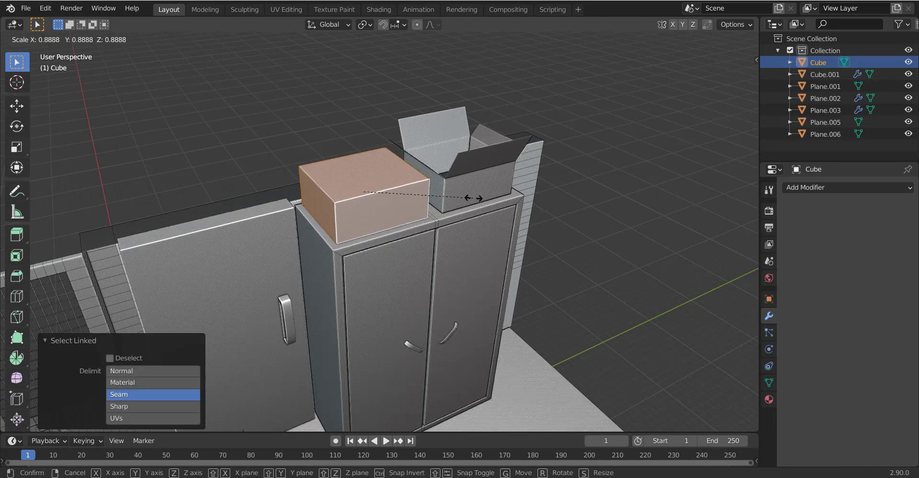
{"action": "left_click", "coordinate": [474, 198]}
{"action": "key", "text": "g"}
{"action": "key", "text": "z"}
{"action": "key", "text": "Escape"}
{"action": "key", "text": "s"}
{"action": "key", "text": "z"}
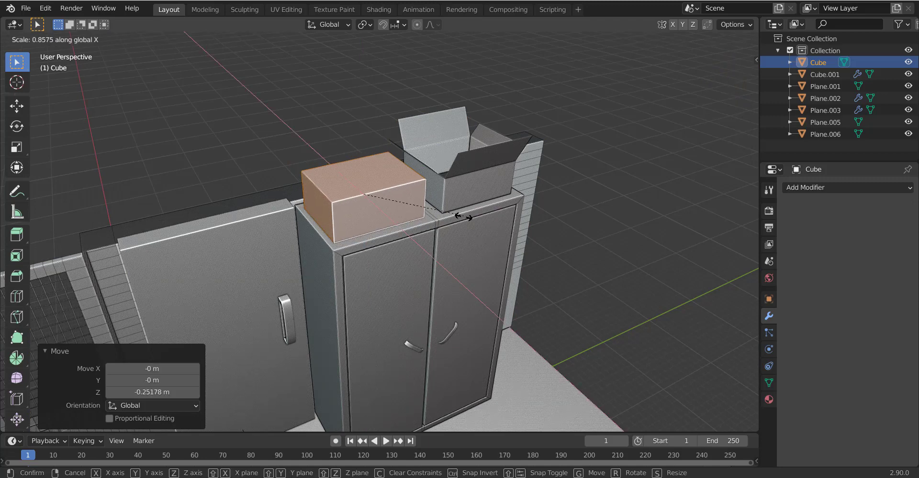
{"action": "key", "text": "Escape"}
{"action": "left_click", "coordinate": [363, 183]}
Step: Subdivide the box top with a centre edge and slide it to form the lid seam
{"action": "key", "text": "ctrl+r"}
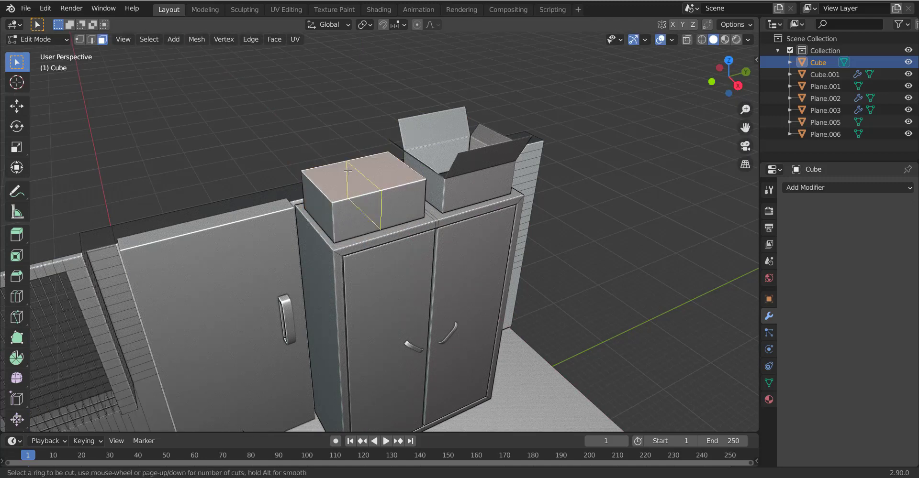
{"action": "key", "text": "Escape"}
{"action": "key", "text": "2"}
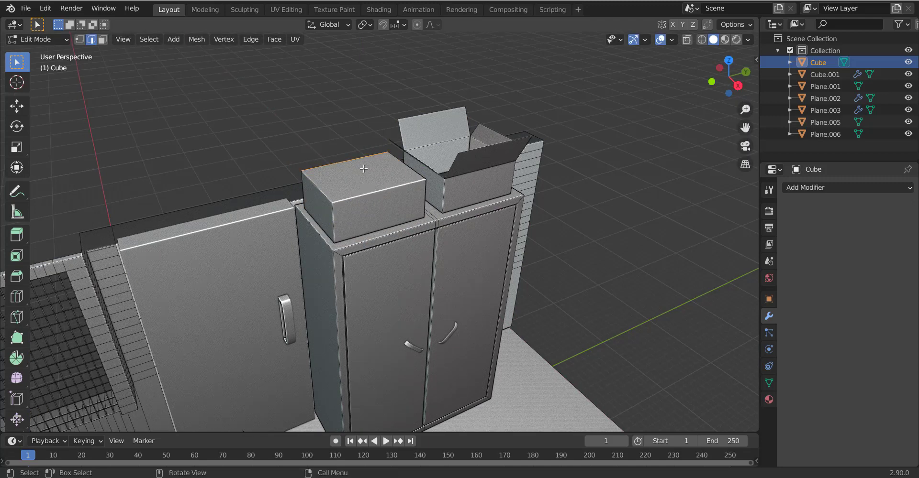
{"action": "right_click", "coordinate": [363, 169]}
{"action": "left_click", "coordinate": [350, 119]}
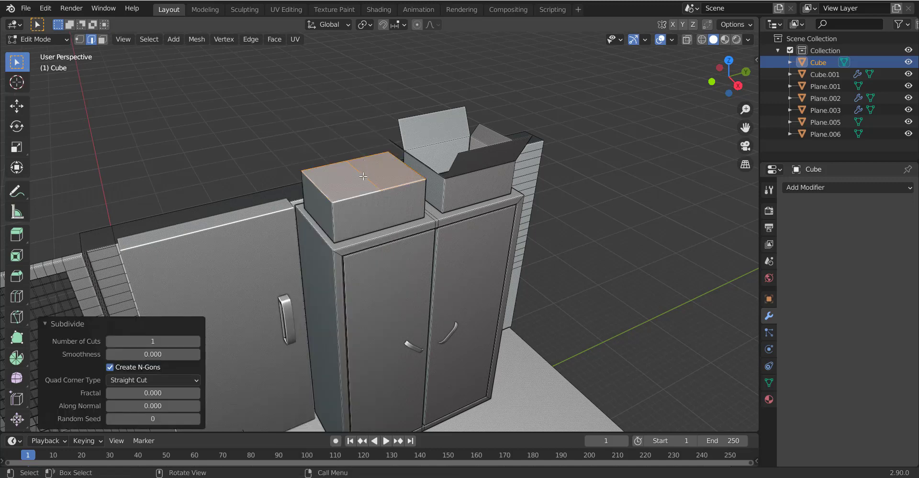
{"action": "key", "text": "alt+a"}
{"action": "left_click", "coordinate": [364, 176]}
{"action": "key", "text": "g"}
{"action": "key", "text": "g"}
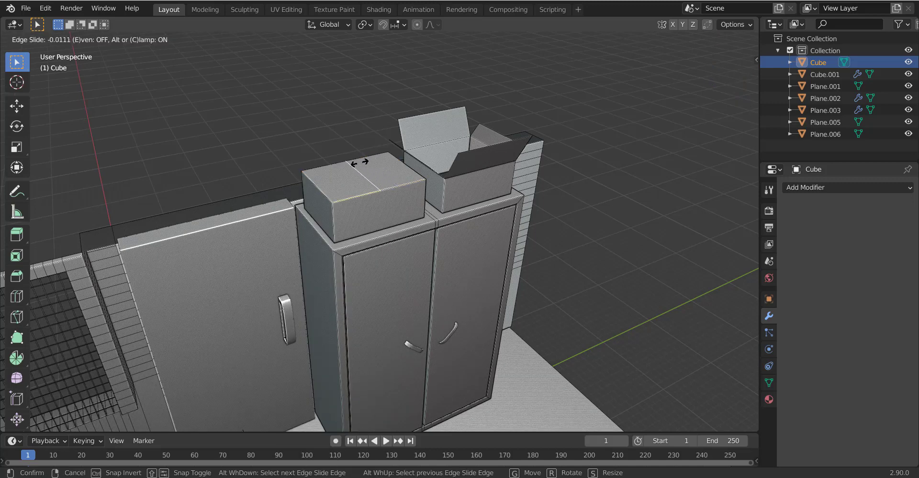
{"action": "left_click", "coordinate": [359, 163]}
Step: Separate the right half of the lid into its own object, Cube.002
{"action": "key", "text": "3"}
{"action": "left_click", "coordinate": [376, 169]}
{"action": "key", "text": "e"}
{"action": "key", "text": "Escape"}
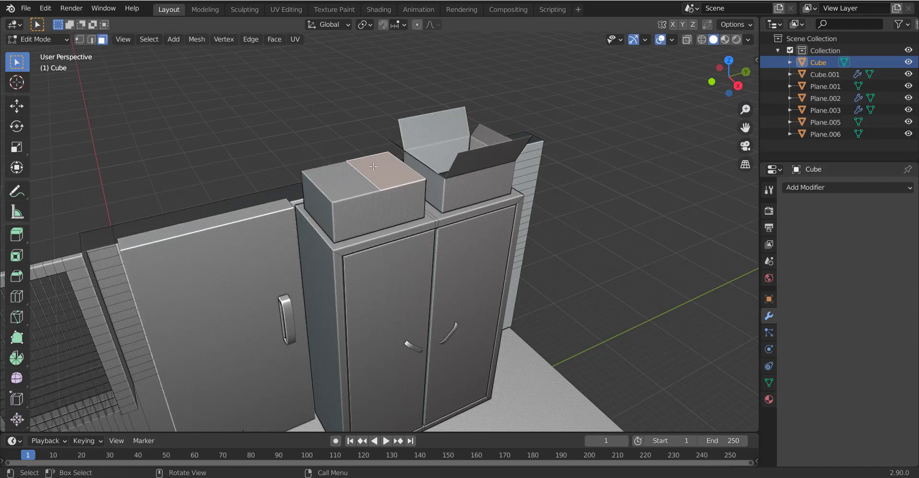
{"action": "key", "text": "p"}
{"action": "left_click", "coordinate": [373, 146]}
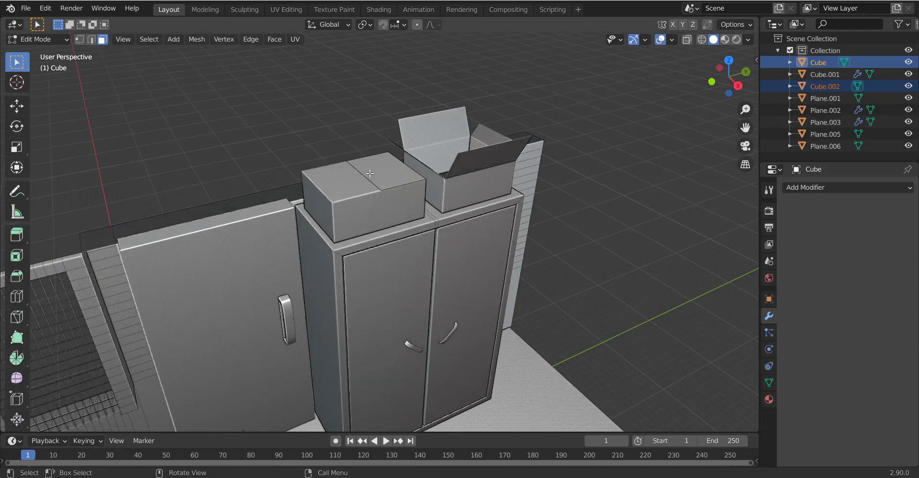
Step: Select Cube.002, return to object mode, view the whole room and save Youtuvbe Scene.blend
{"action": "left_click", "coordinate": [369, 173]}
{"action": "key", "text": "2"}
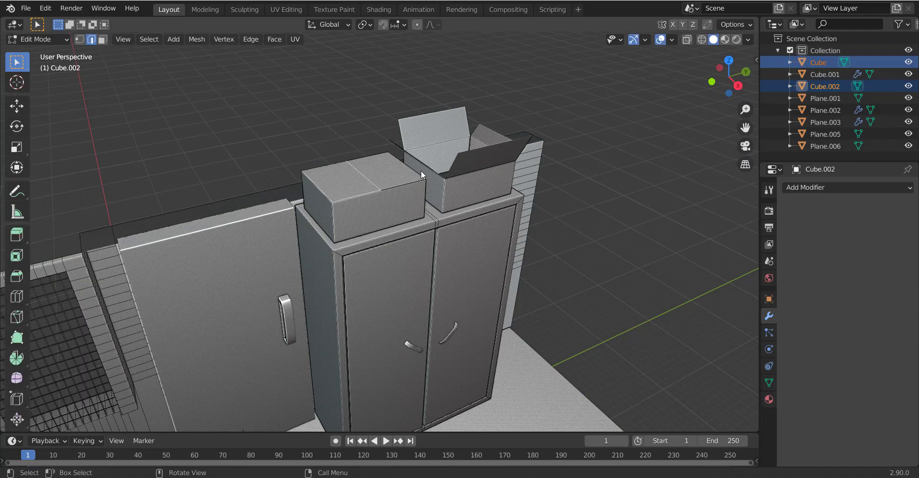
{"action": "key", "text": "Tab"}
{"action": "scroll", "coordinate": [421, 171], "scroll_direction": "down", "scroll_amount": 5}
{"action": "middle_click_drag", "start_coordinate": [344, 199], "coordinate": [400, 177]}
{"action": "key", "text": "ctrl+s"}
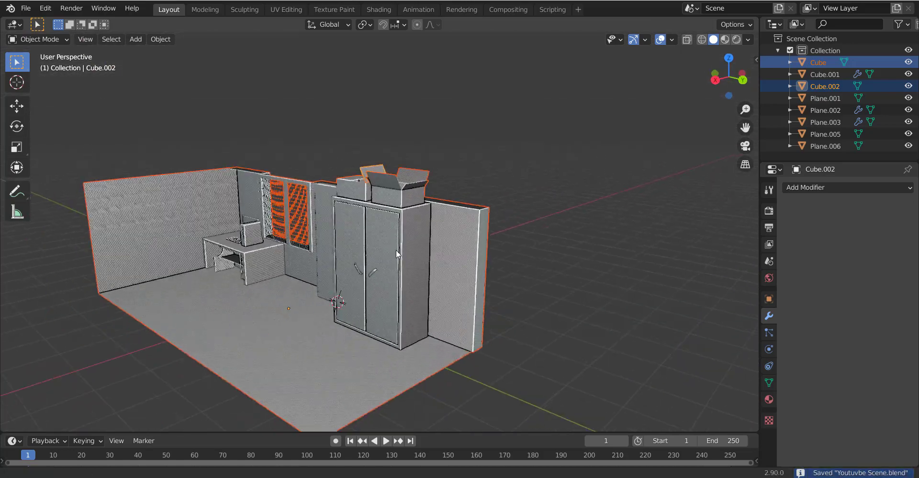
{"action": "middle_click_drag", "start_coordinate": [396, 250], "coordinate": [408, 236]}
{"action": "middle_click_drag", "start_coordinate": [406, 93], "coordinate": [371, 195]}
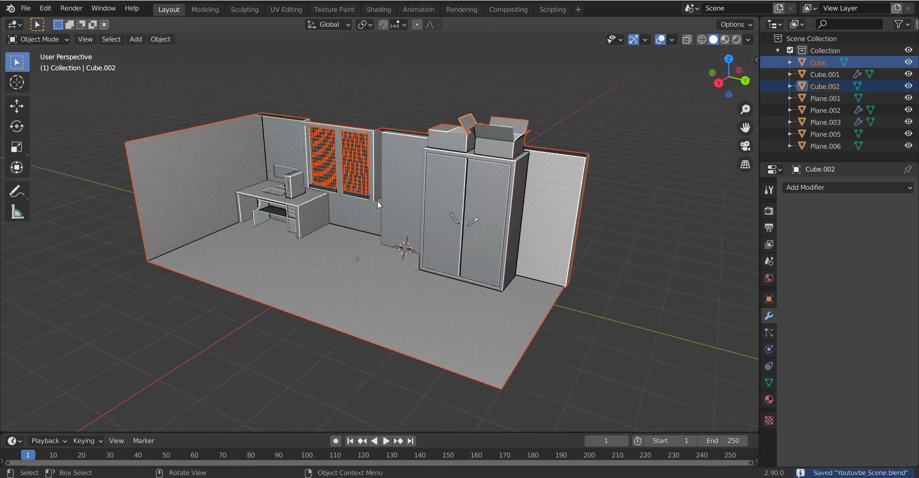
{"action": "mouse_move", "coordinate": [480, 243]}
{"action": "middle_mouse_down"}
{"action": "mouse_move", "coordinate": [371, 191]}
{"action": "mouse_move", "coordinate": [467, 194]}
{"action": "mouse_move", "coordinate": [386, 196]}
{"action": "mouse_move", "coordinate": [365, 160]}
{"action": "mouse_move", "coordinate": [313, 159]}
{"action": "mouse_move", "coordinate": [347, 179]}
{"action": "mouse_move", "coordinate": [343, 168]}
{"action": "middle_mouse_up"}
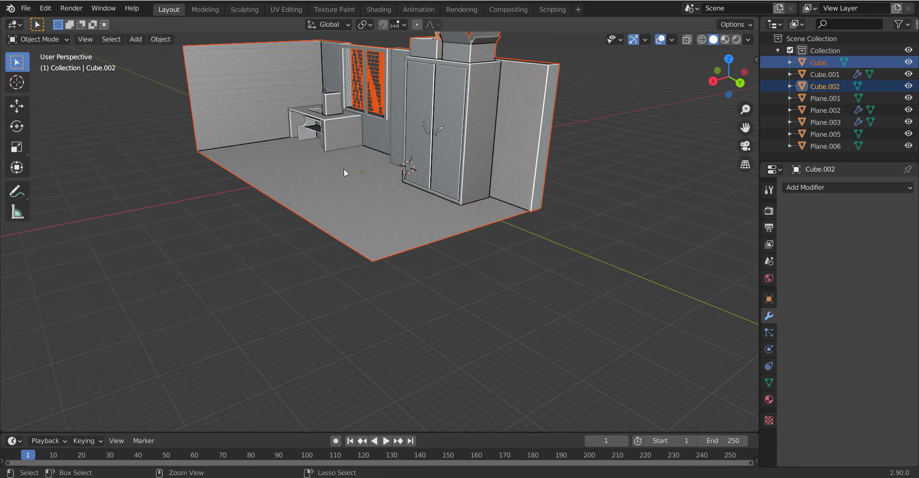
{"action": "key", "text": "ctrl+s"}
{"action": "mouse_move", "coordinate": [392, 206]}
{"action": "middle_mouse_down"}
{"action": "mouse_move", "coordinate": [402, 145]}
{"action": "mouse_move", "coordinate": [478, 145]}
{"action": "mouse_move", "coordinate": [271, 156]}
{"action": "mouse_move", "coordinate": [306, 171]}
{"action": "middle_mouse_up"}
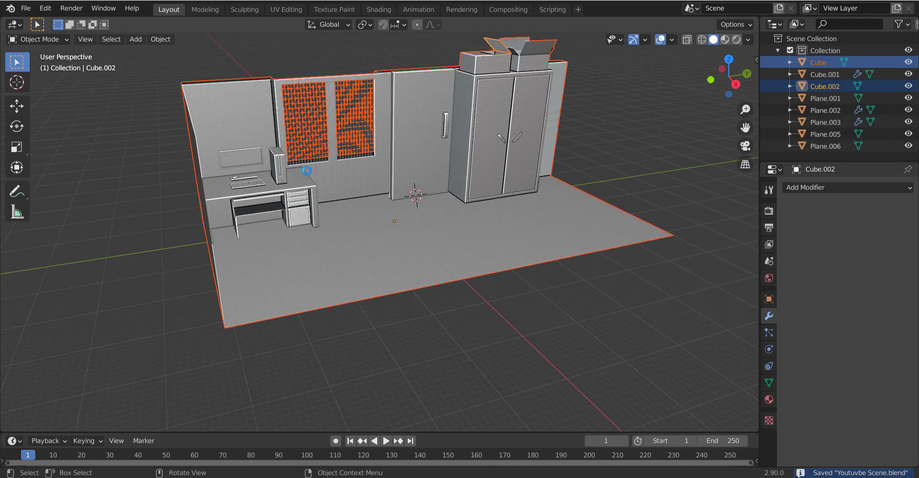